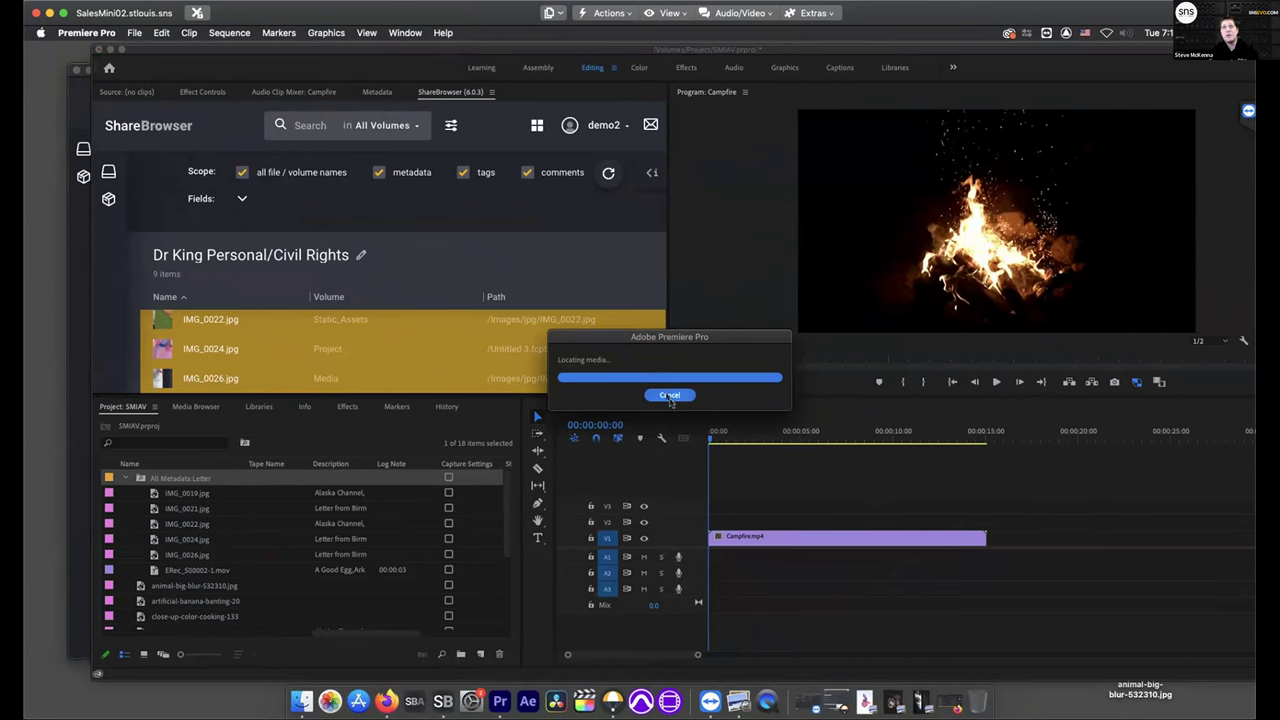
Leave the missing media offline and delete every item from the SMIAV project
left_click(670, 395)
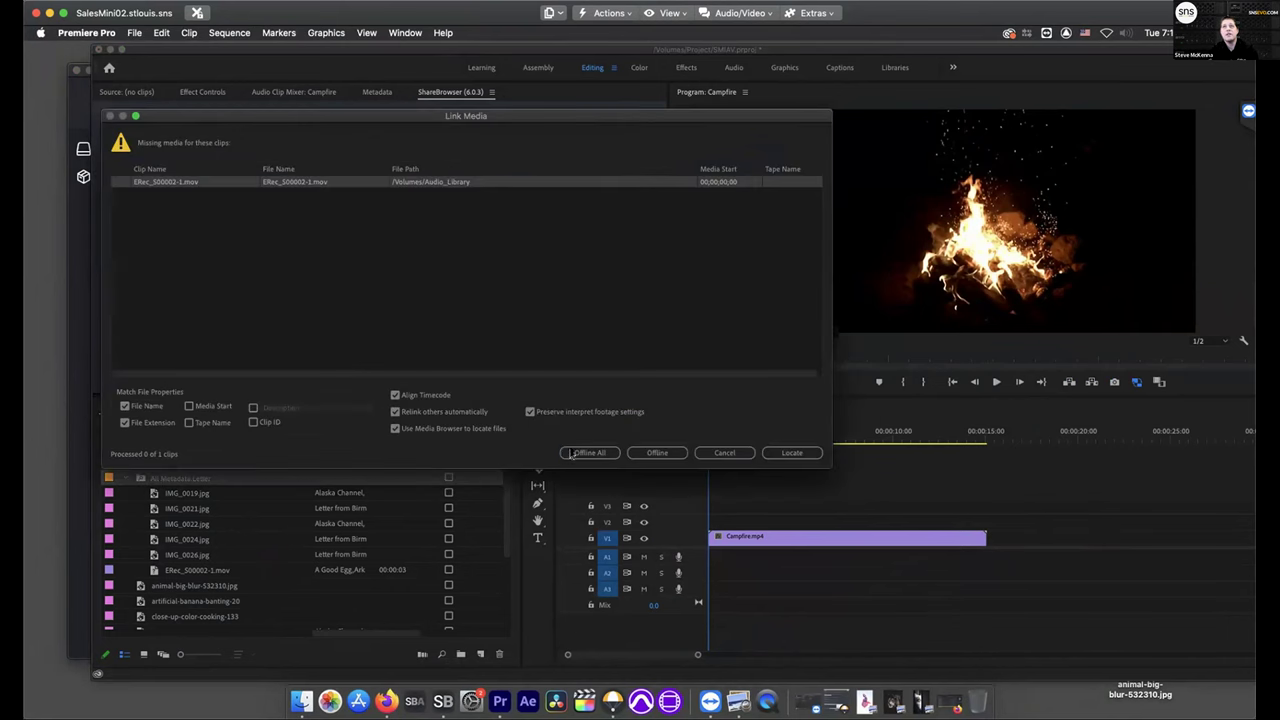
left_click(565, 455)
left_click(251, 539)
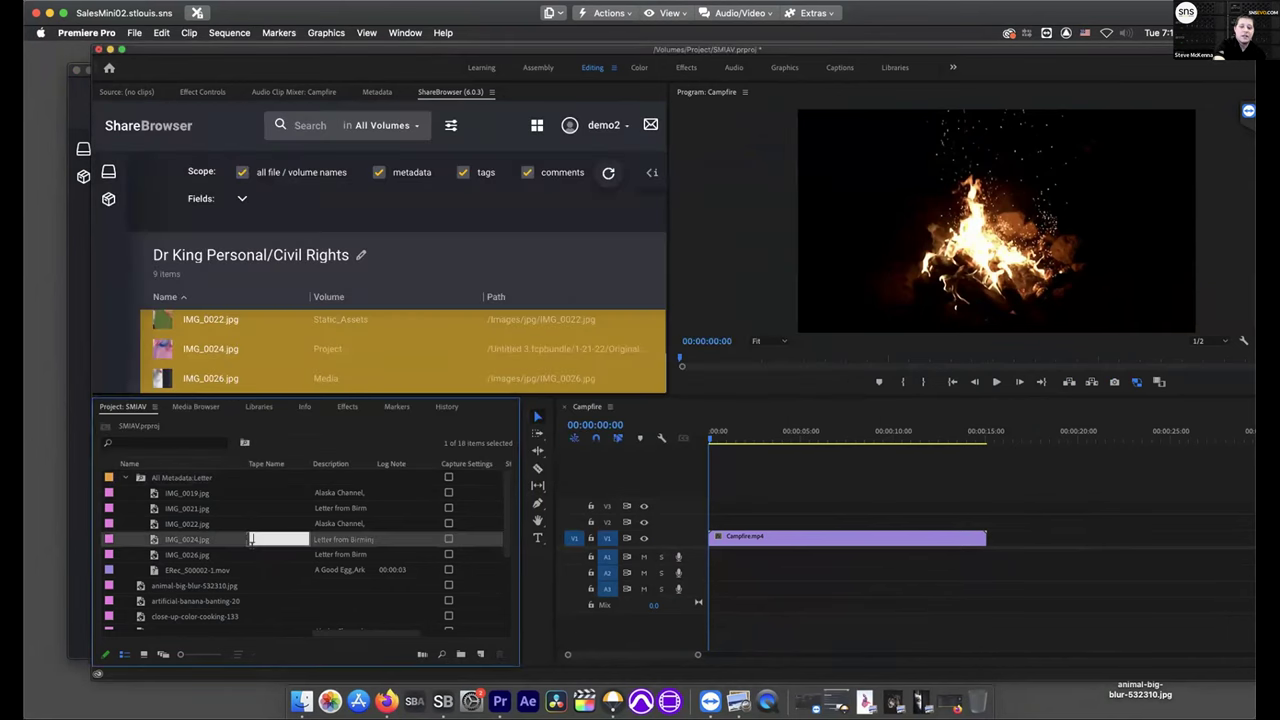
key("Escape")
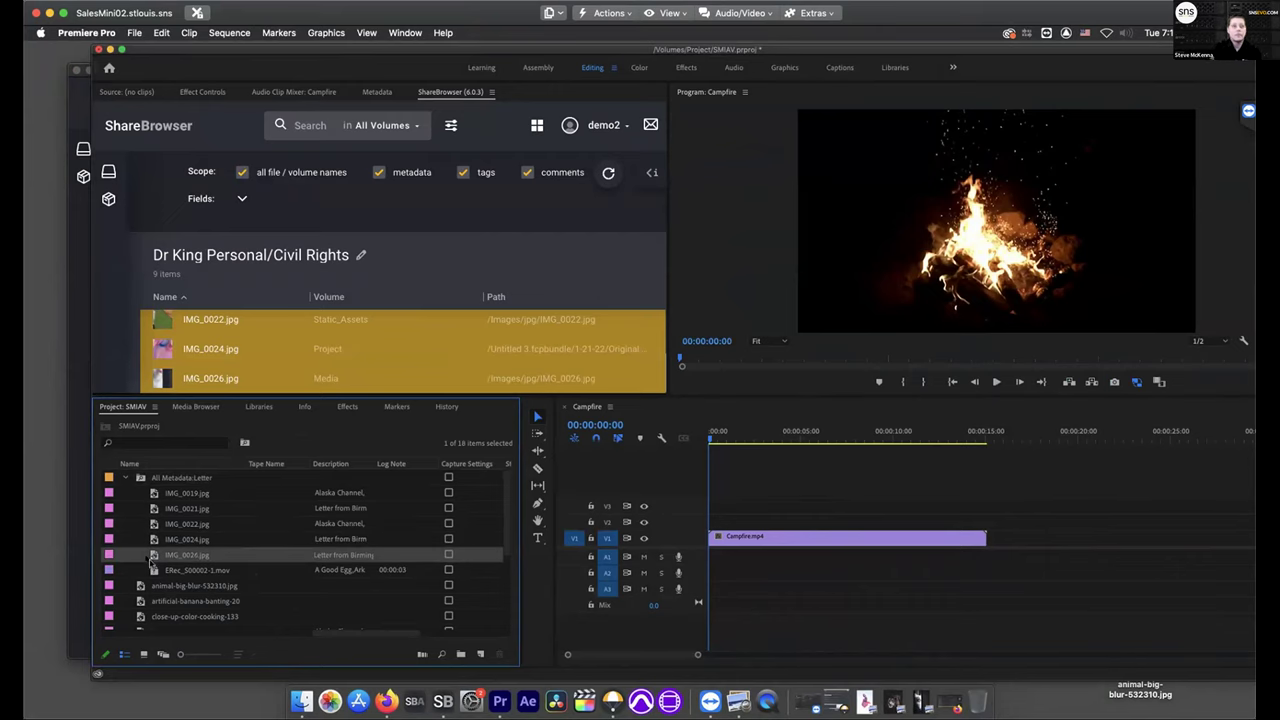
key("super+a")
key("Delete")
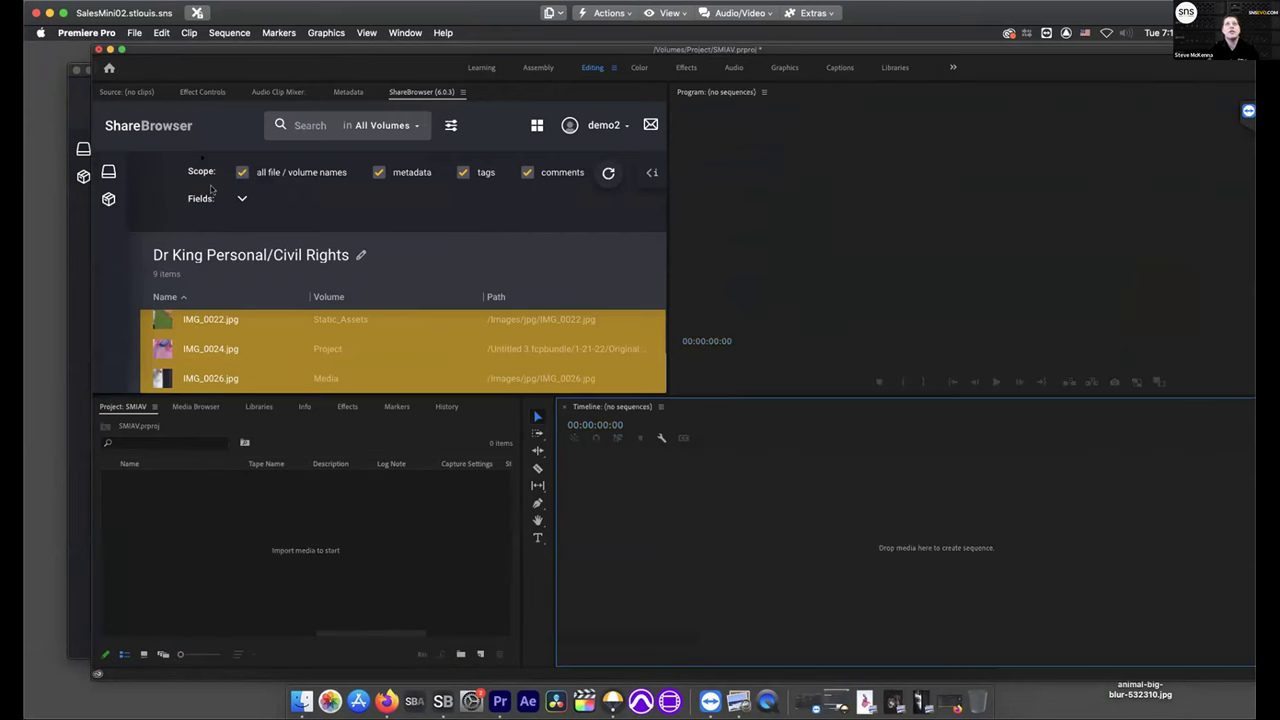
Reload the ShareBrowser panel content, leaving the metadata search scope enabled
left_click(463, 92)
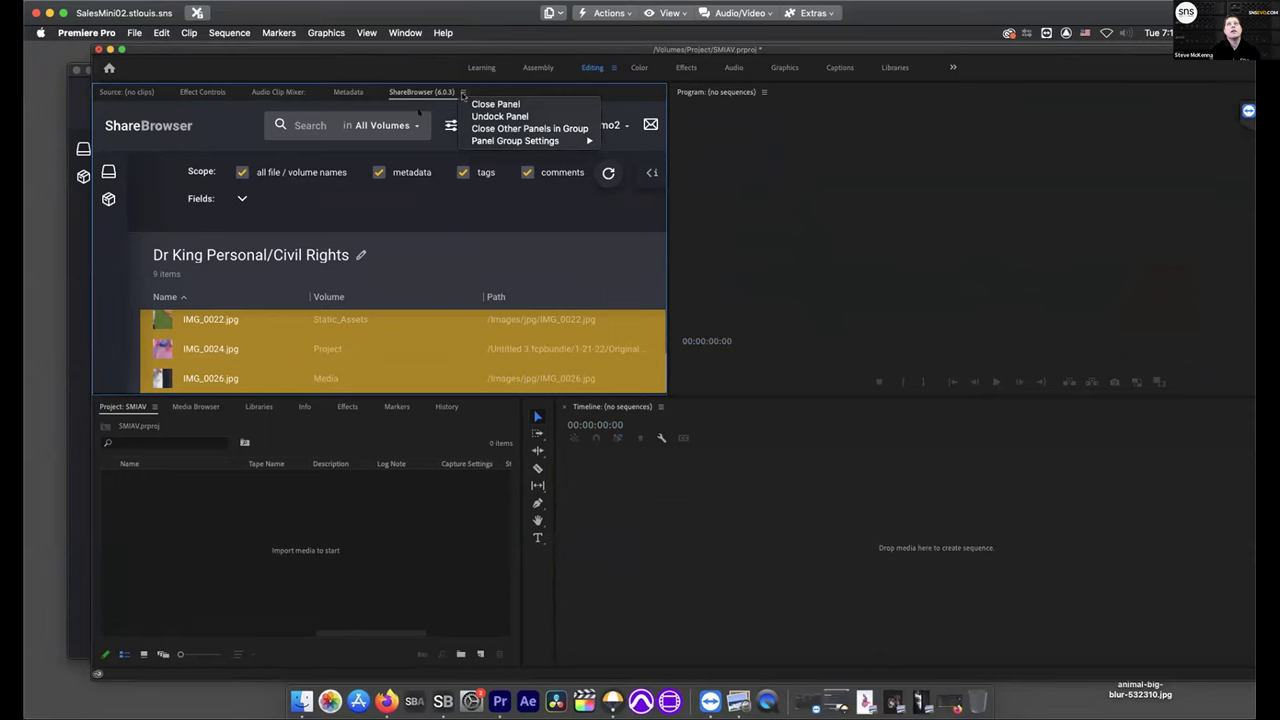
key("Escape")
left_click(410, 172)
left_click(410, 172)
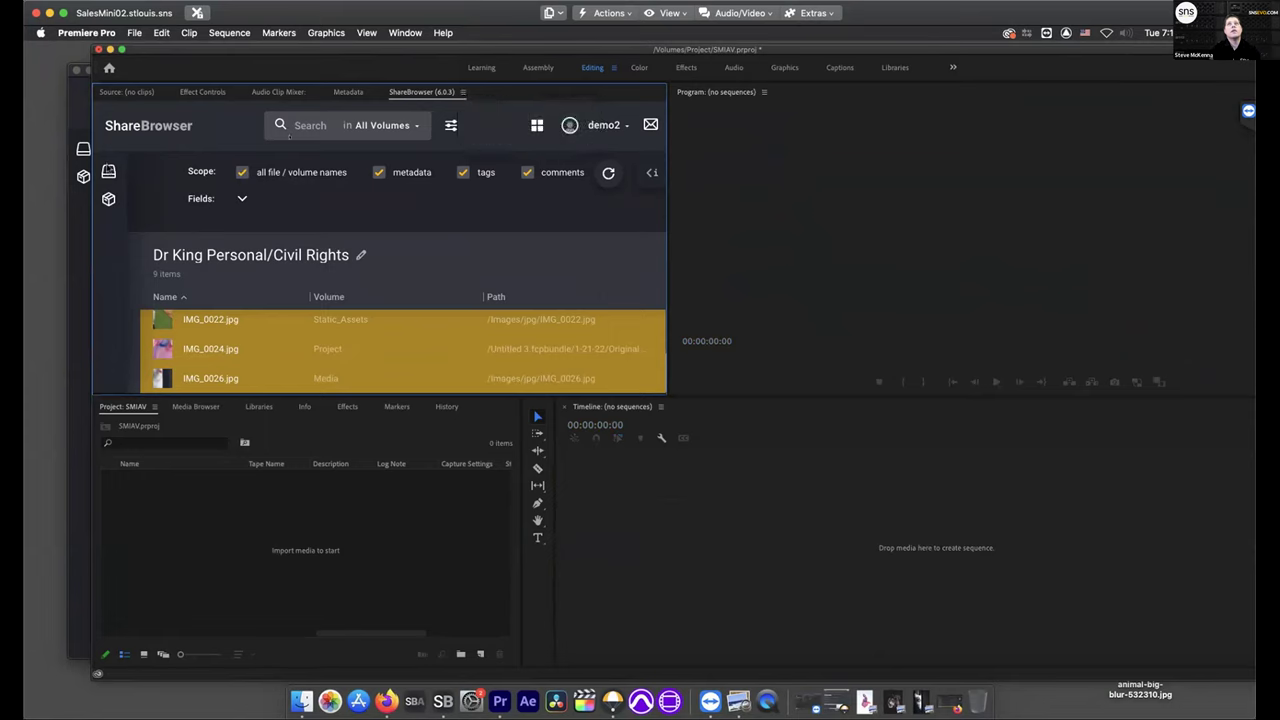
left_click(609, 175)
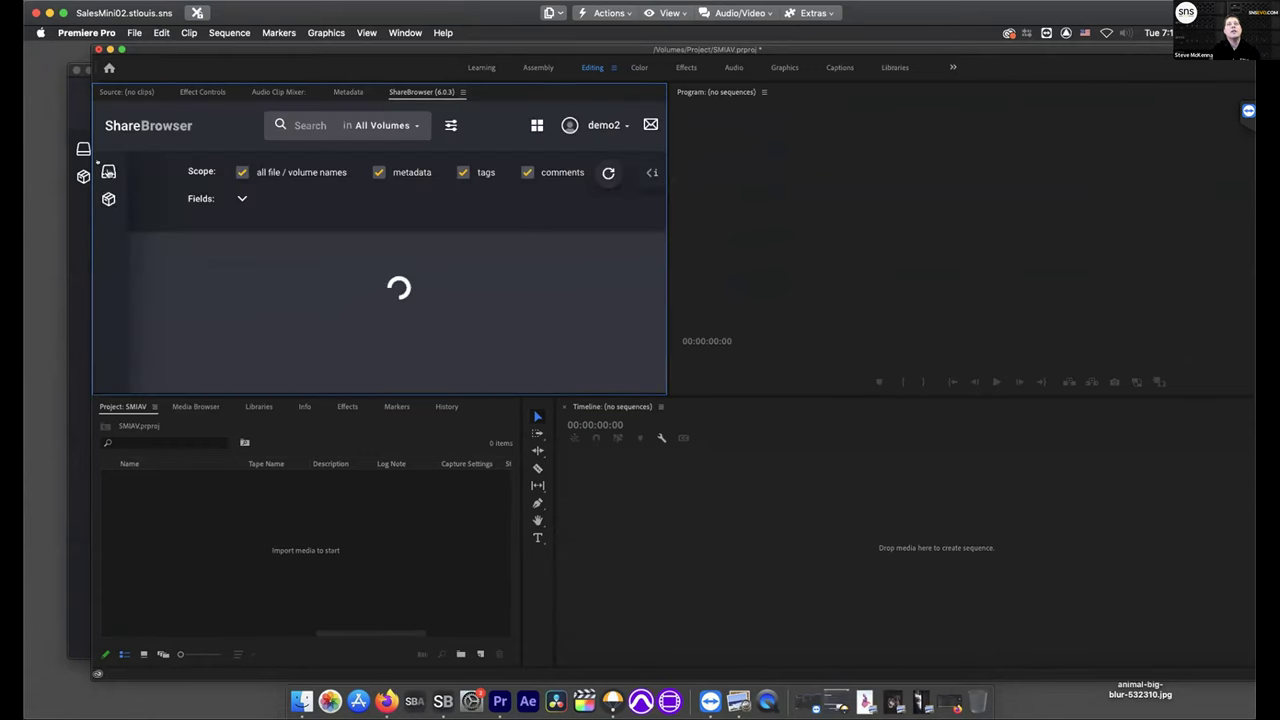
List the shared volumes, then switch to the public bins list and scroll through it
left_click(109, 172)
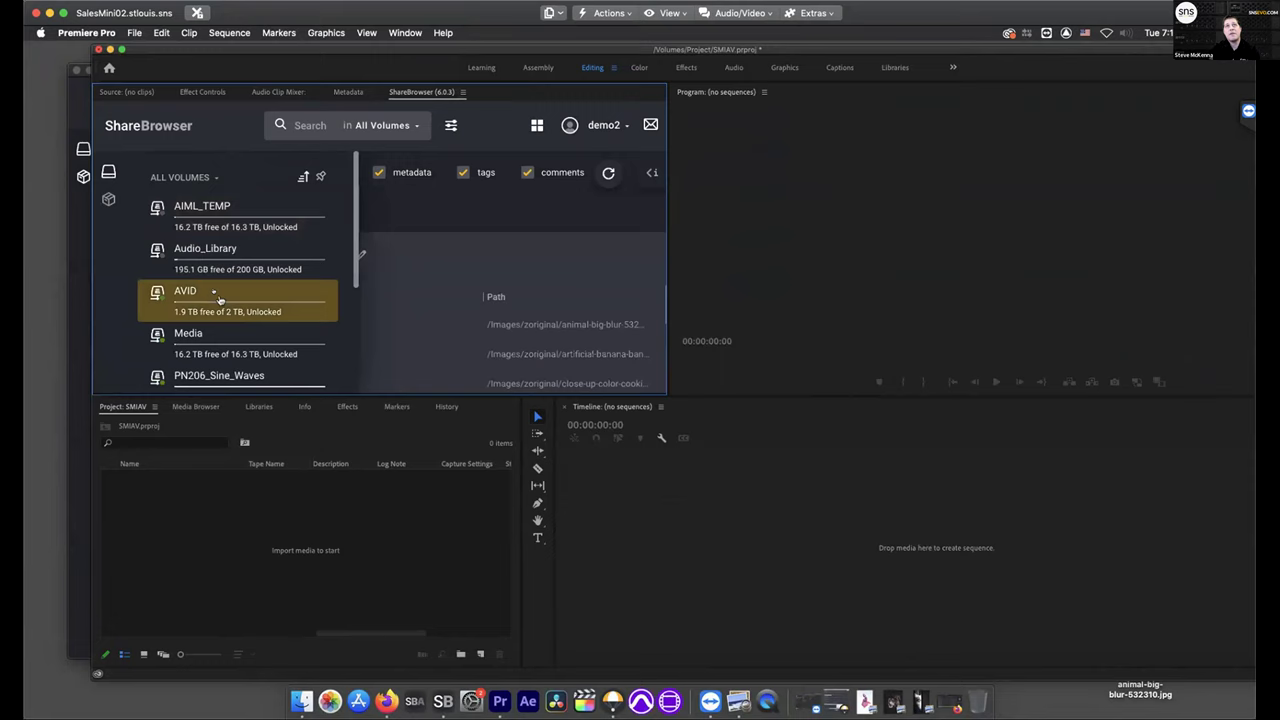
scroll(218, 285, "down", 3)
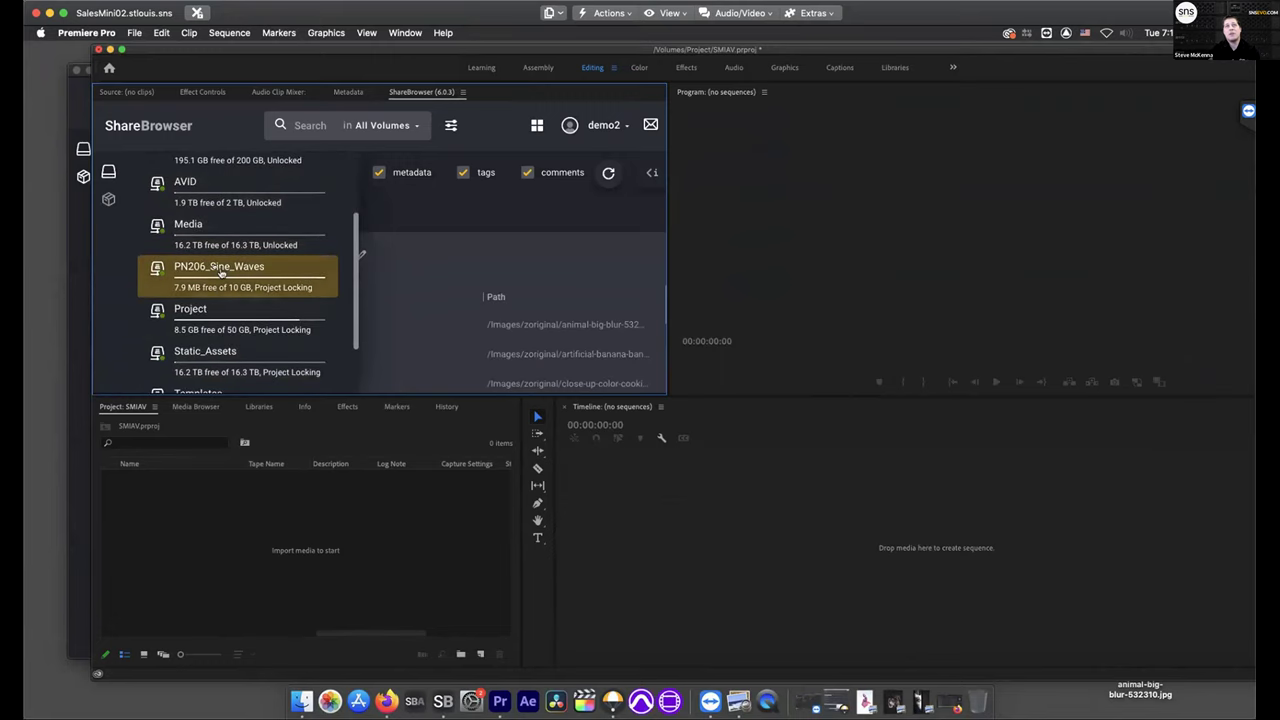
left_click(109, 200)
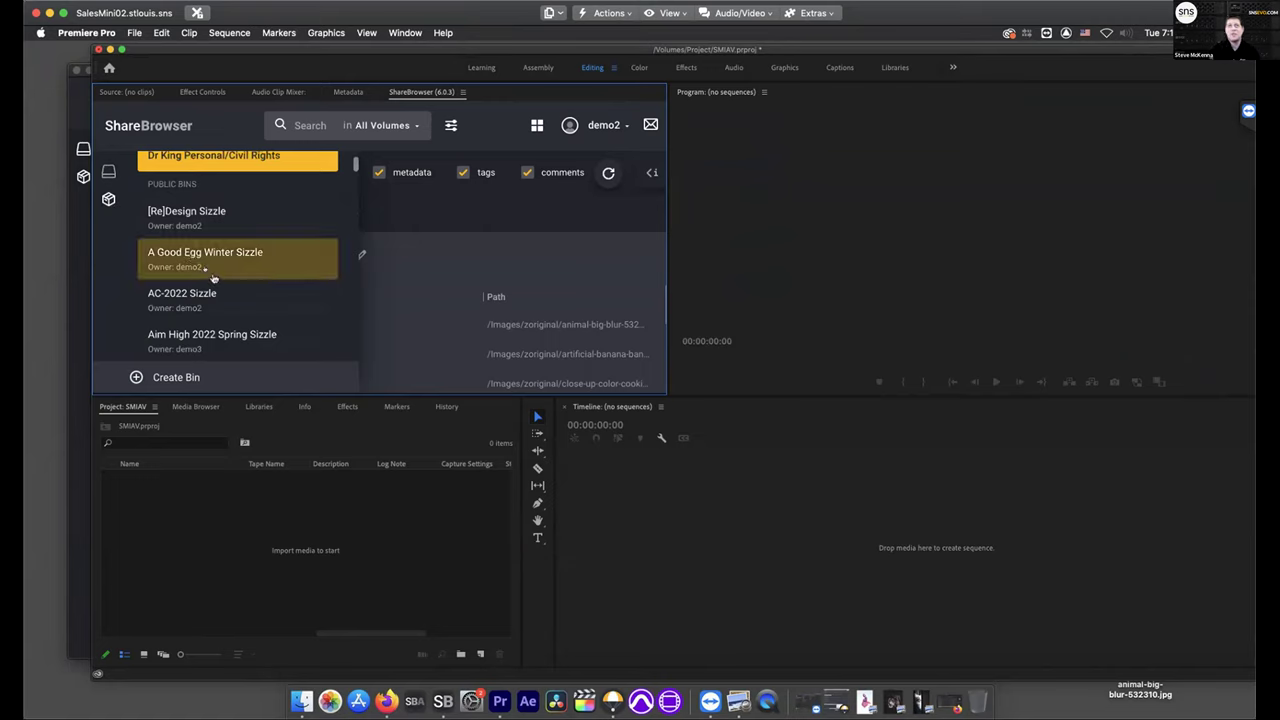
scroll(212, 277, "down", 4)
scroll(212, 277, "down", 15)
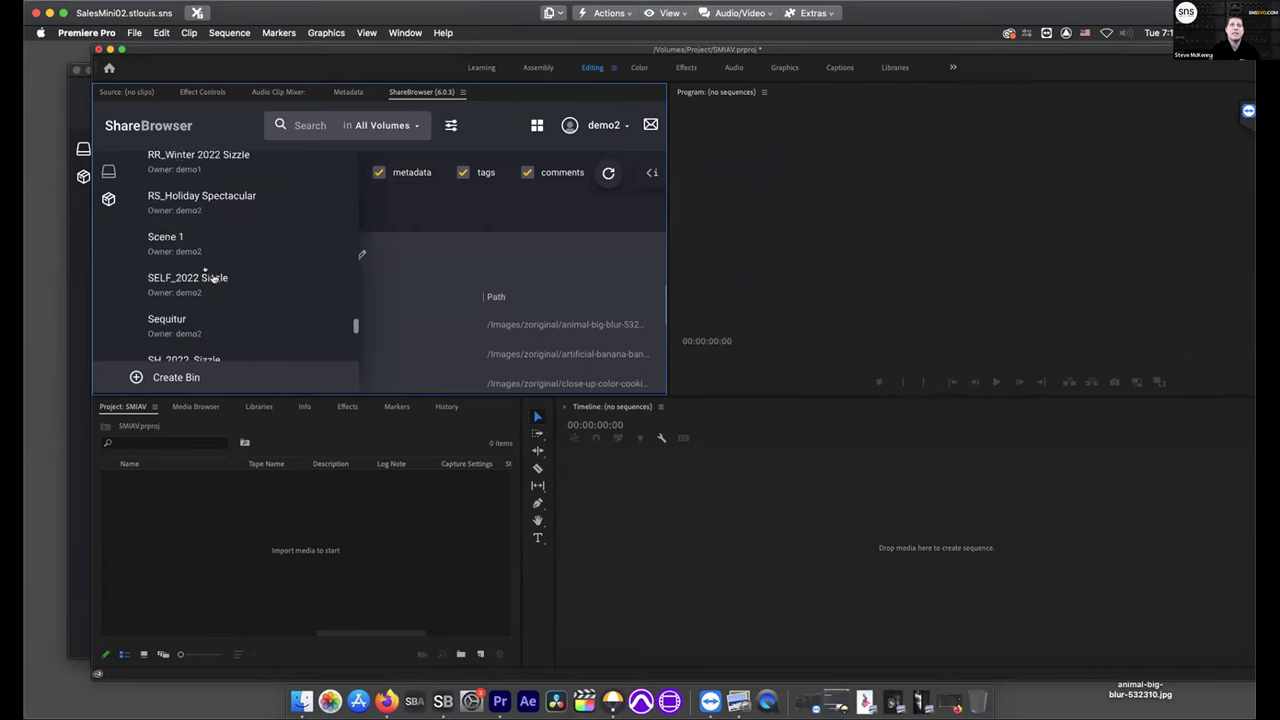
scroll(223, 312, "up", 10)
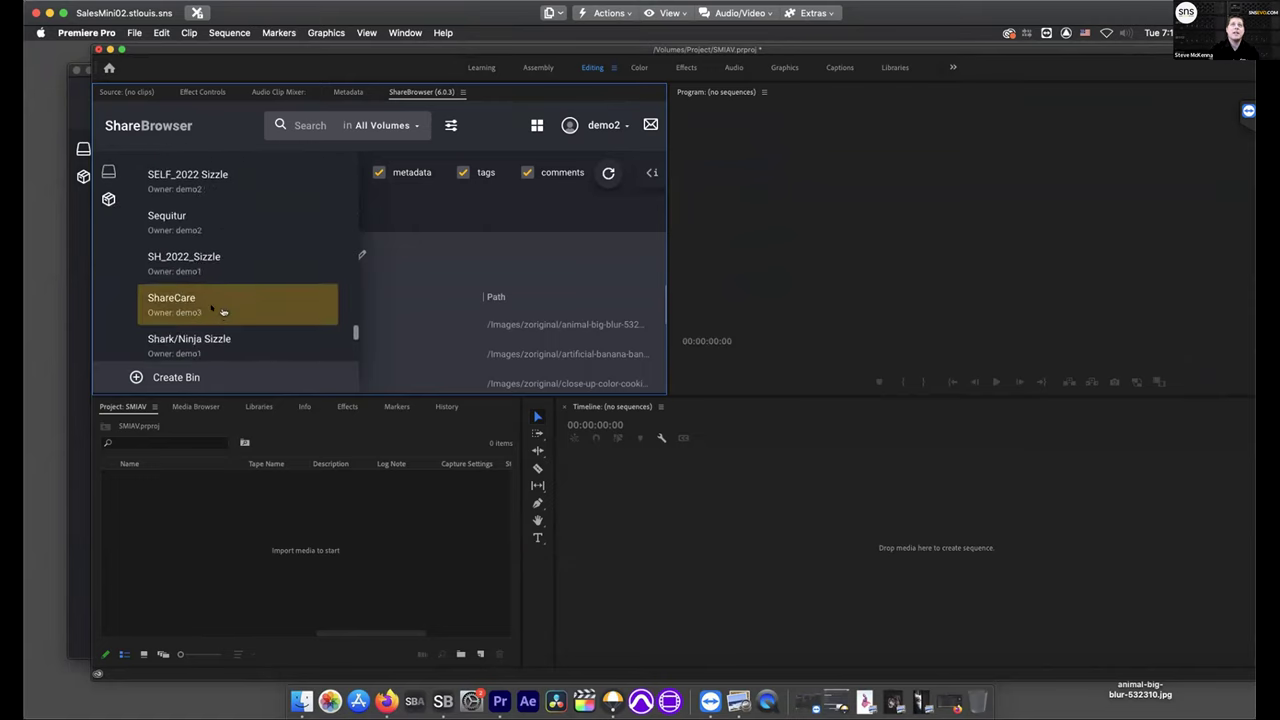
scroll(222, 313, "down", 3)
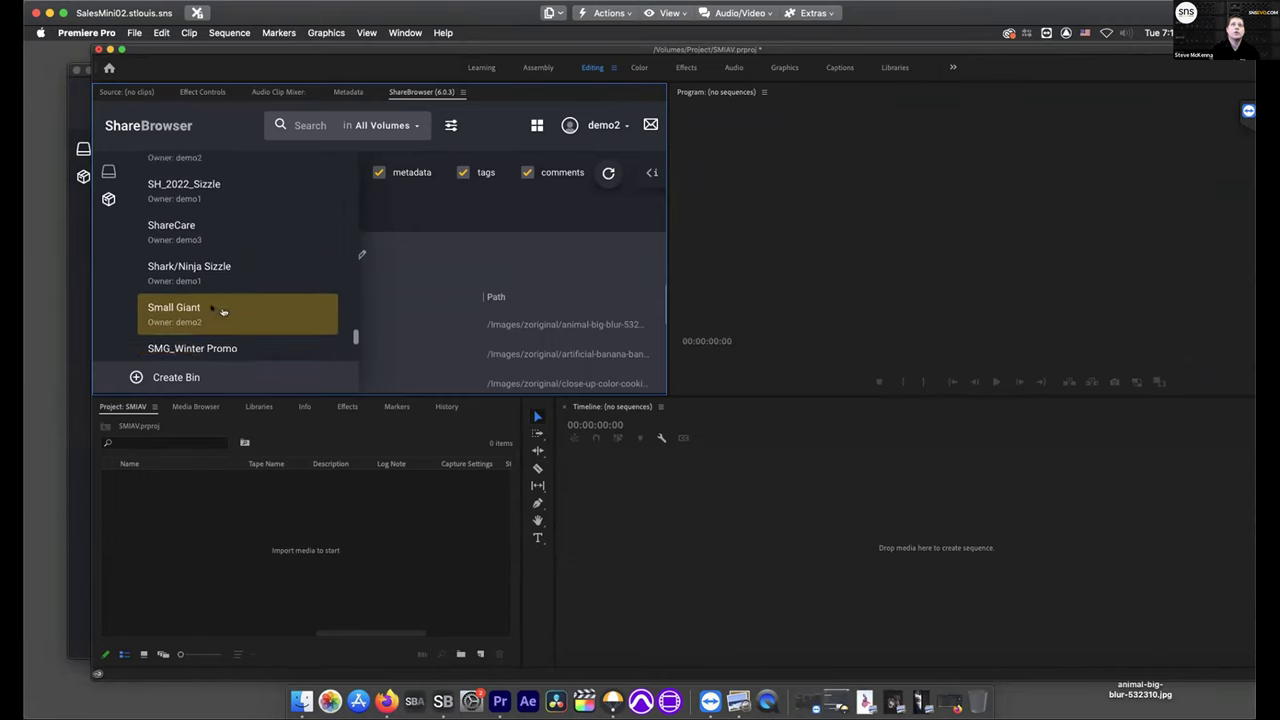
scroll(222, 313, "up", 4)
Refresh ShareBrowser and scroll down the reloaded bins list
left_click(608, 172)
left_click(108, 198)
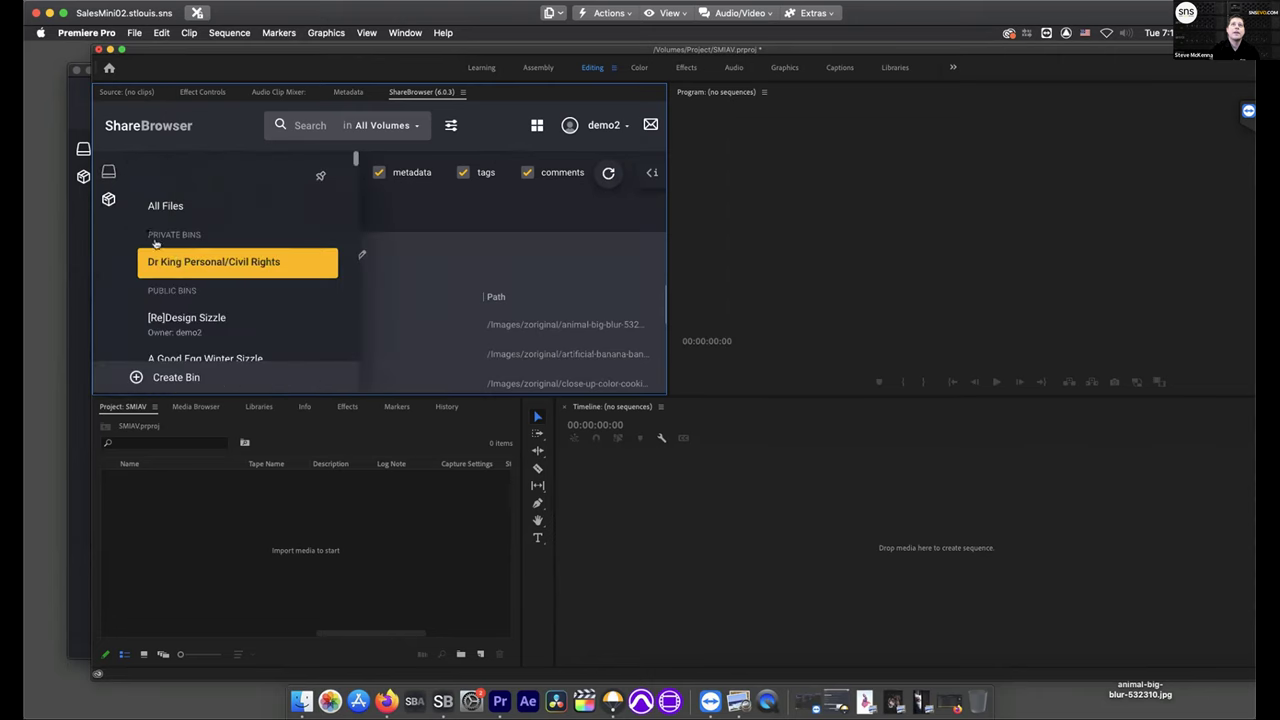
scroll(210, 280, "down", 5)
scroll(193, 284, "down", 3)
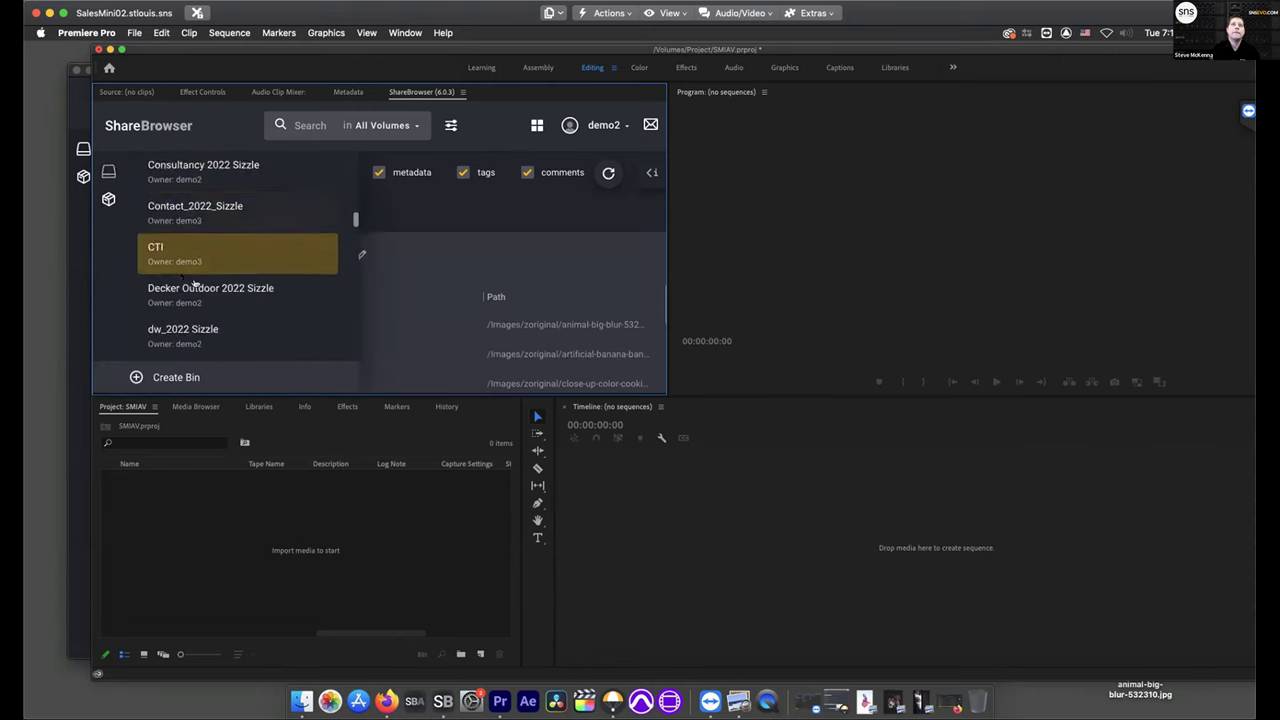
scroll(195, 283, "down", 2)
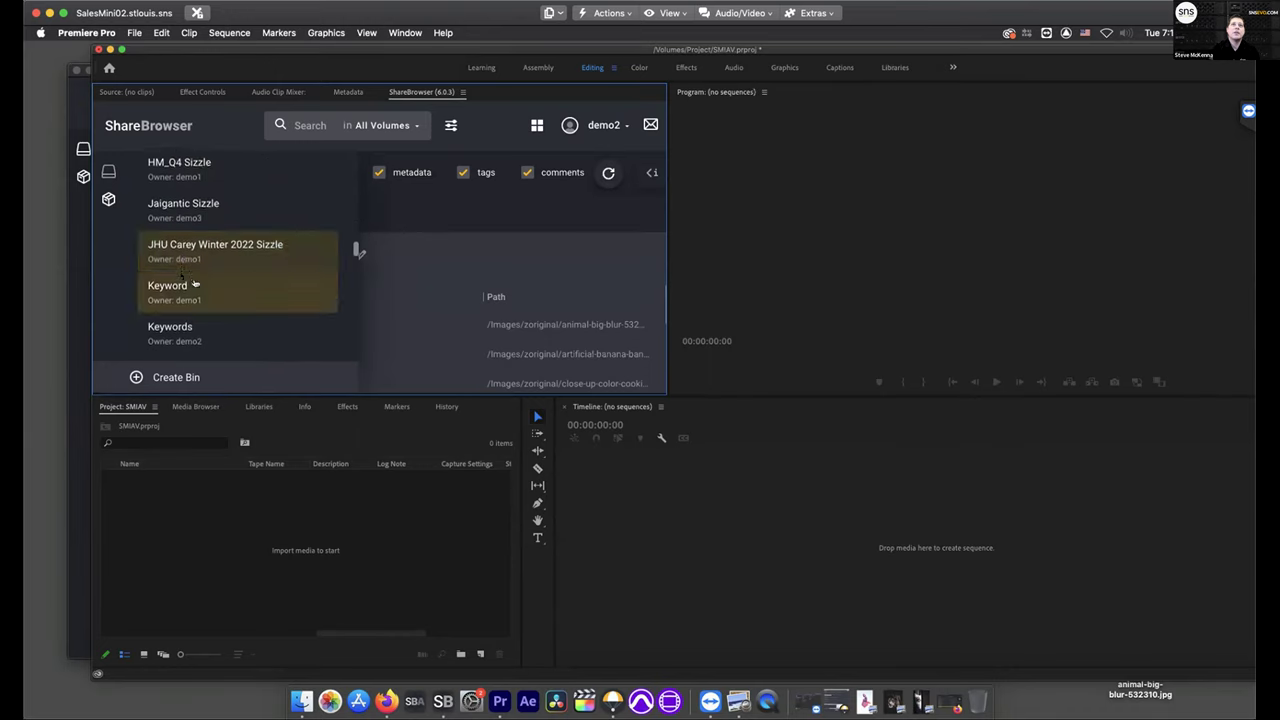
scroll(195, 283, "down", 2)
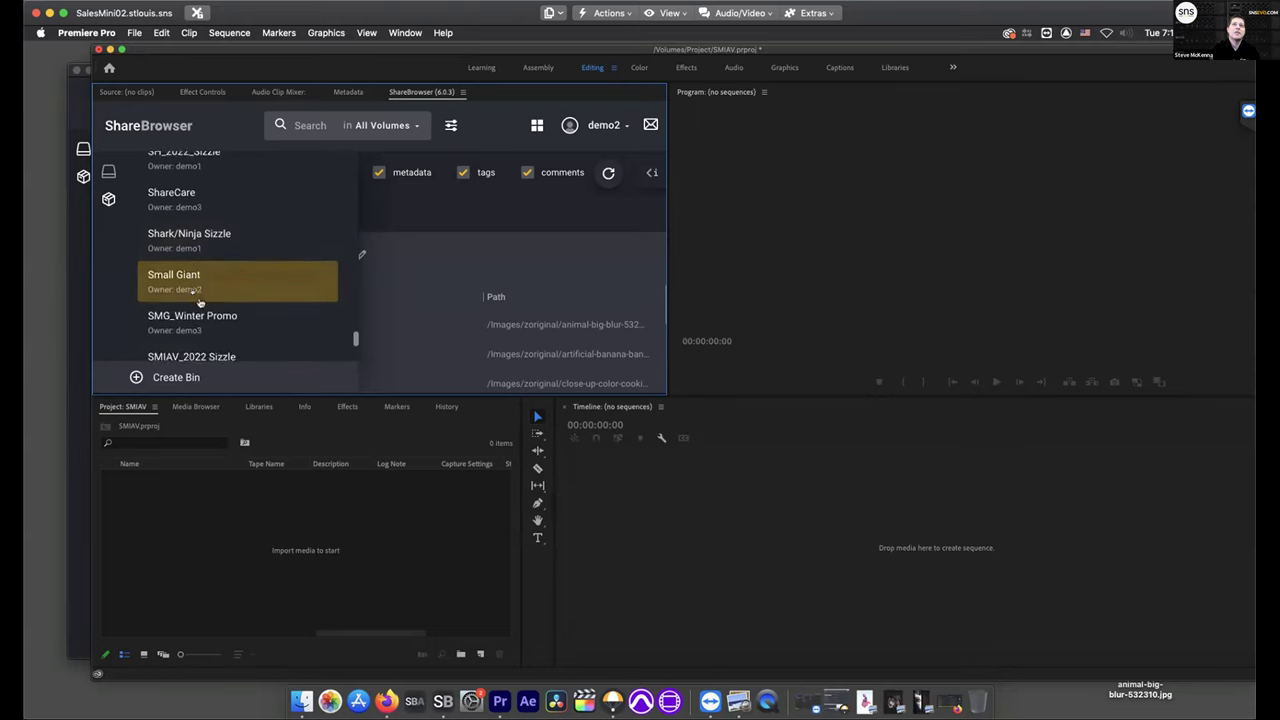
scroll(199, 302, "up", 10)
Open the SMPTE bin and import ERec_S00025_1_Proxy.mp4 into the project
left_click(320, 370)
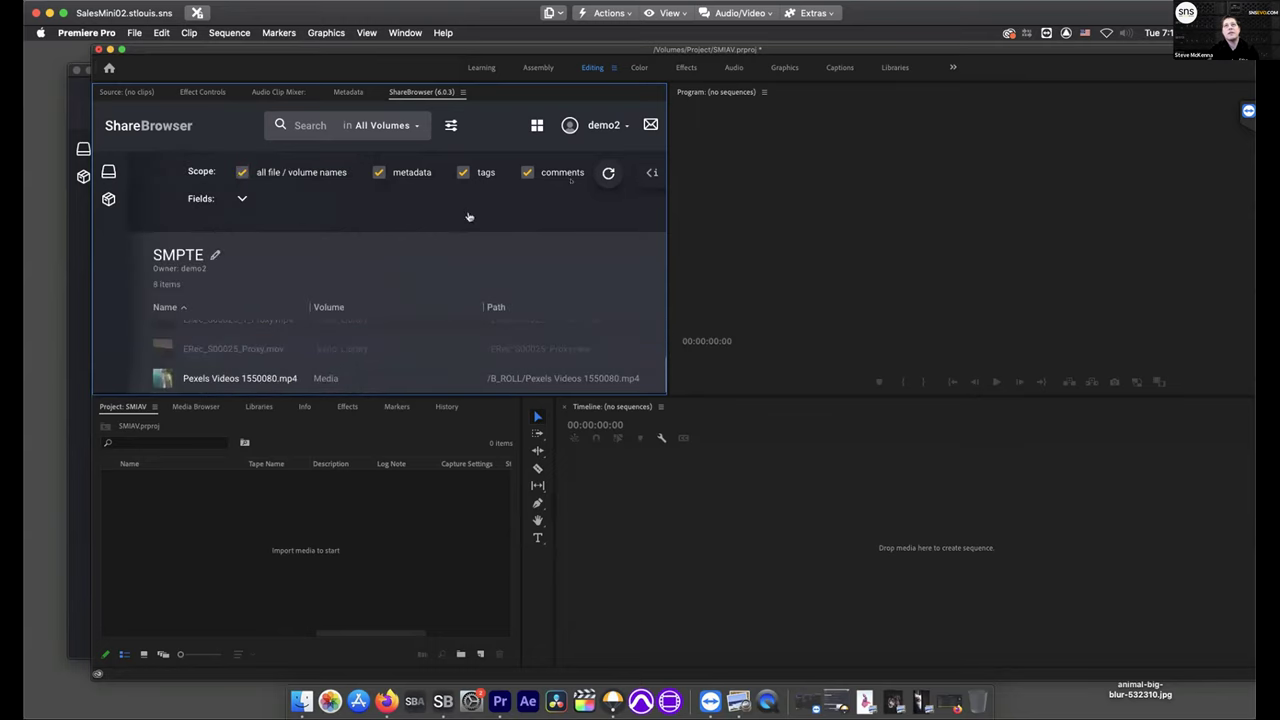
left_click(451, 125)
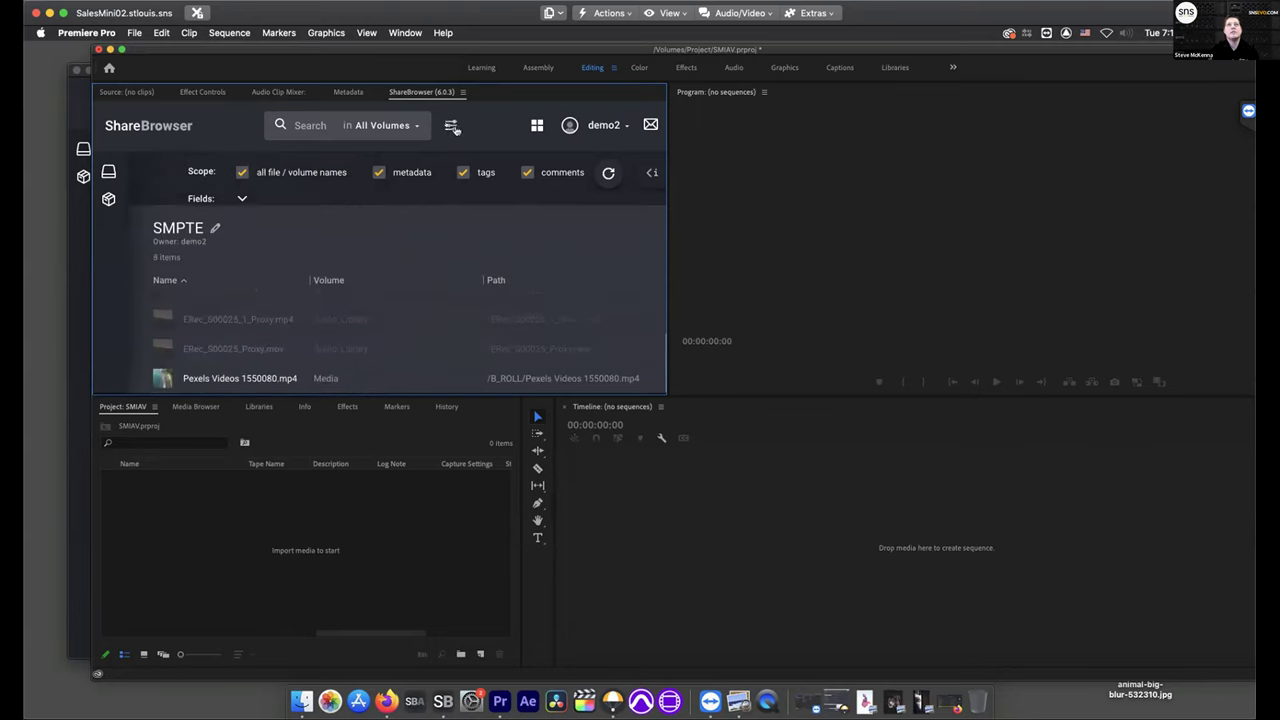
left_click(312, 327)
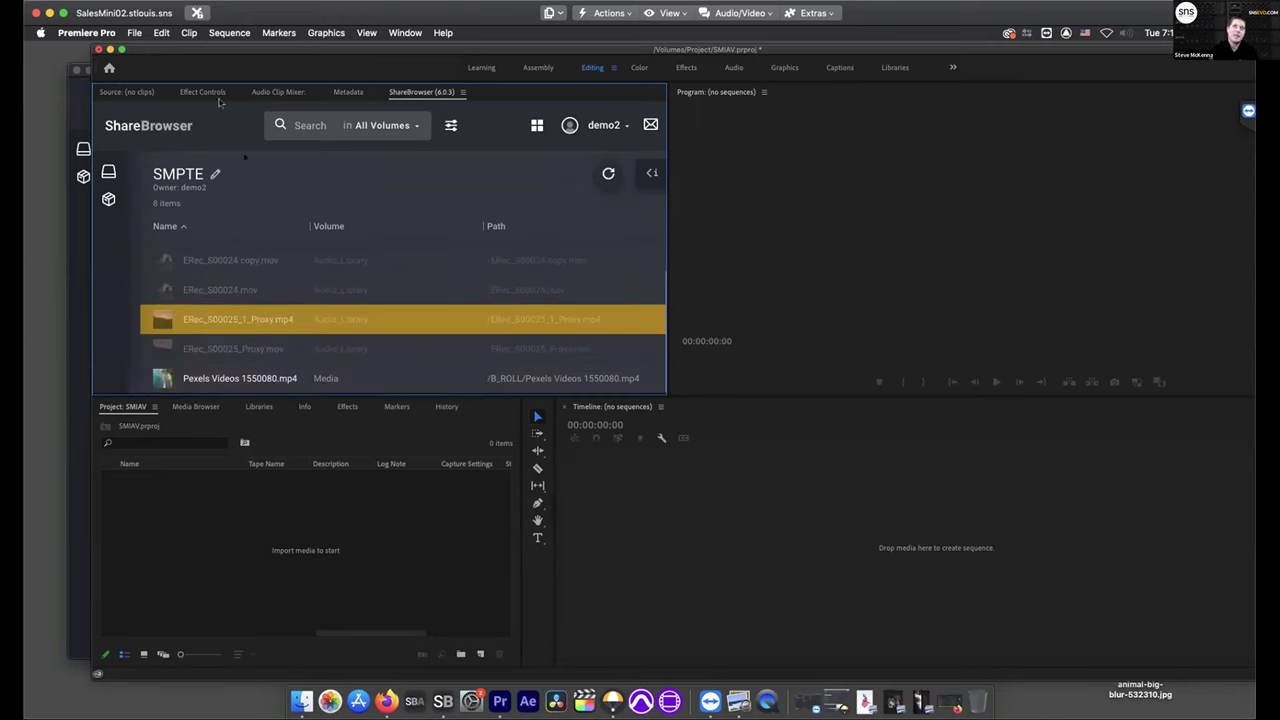
left_click_drag(296, 325, 300, 542)
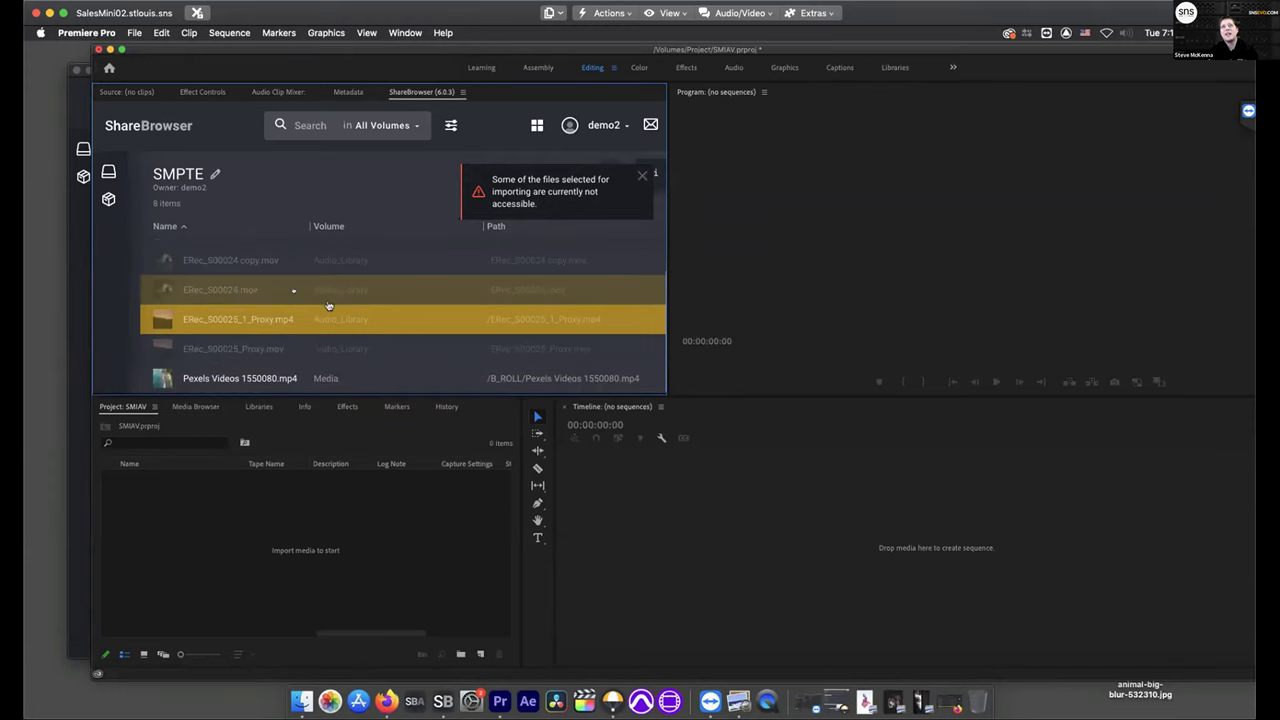
Mount the Audio_Library volume and import all eight SMPTE bin files into the project
right_click(254, 328)
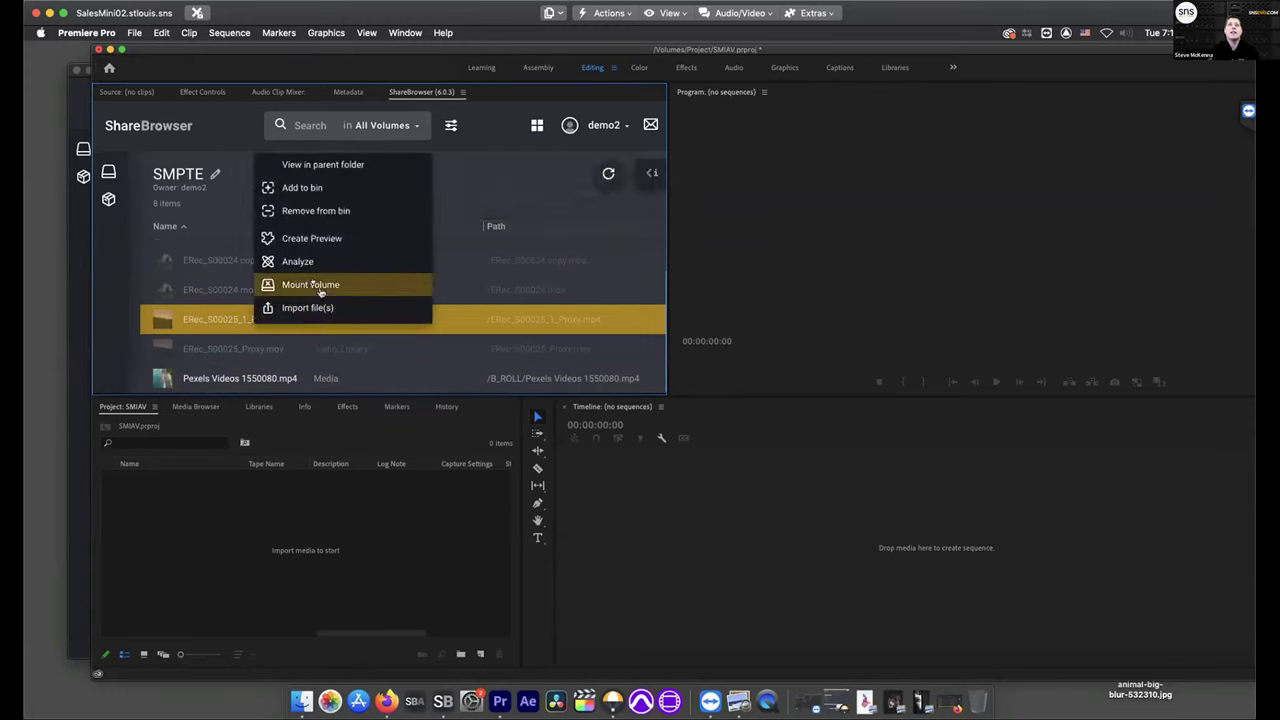
left_click(314, 286)
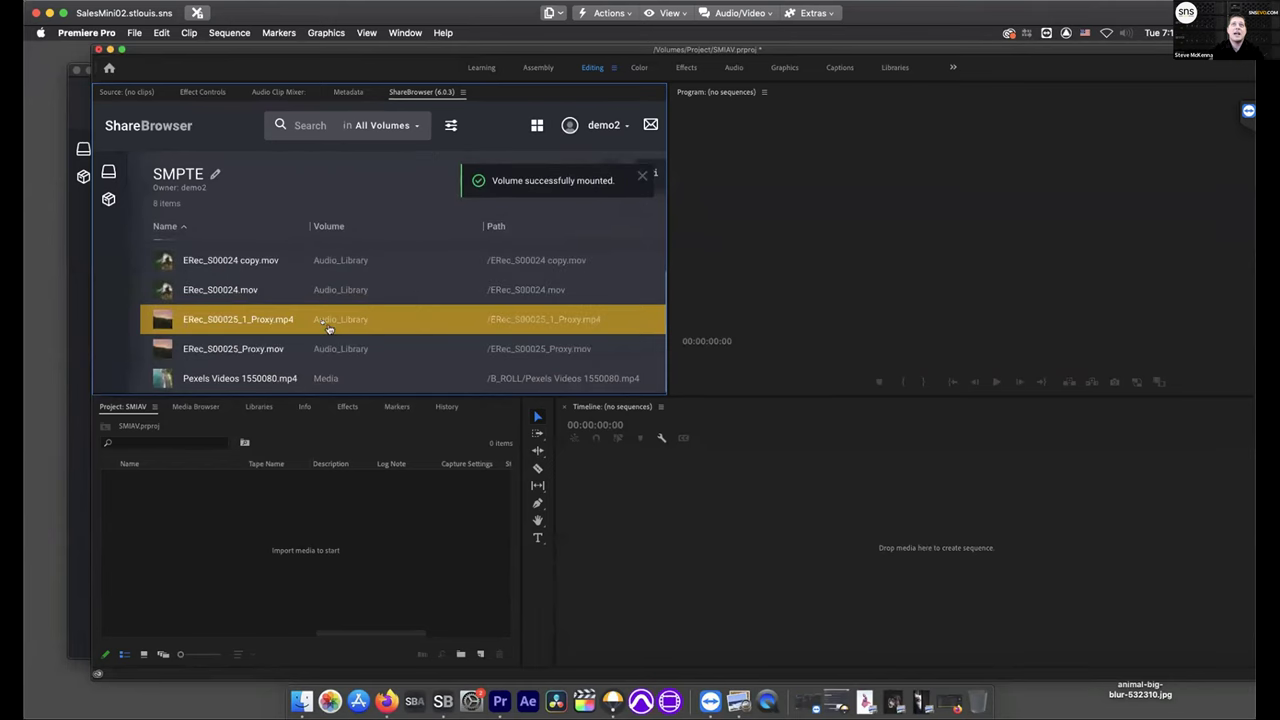
scroll(331, 332, "up", 3)
scroll(300, 310, "down", 3)
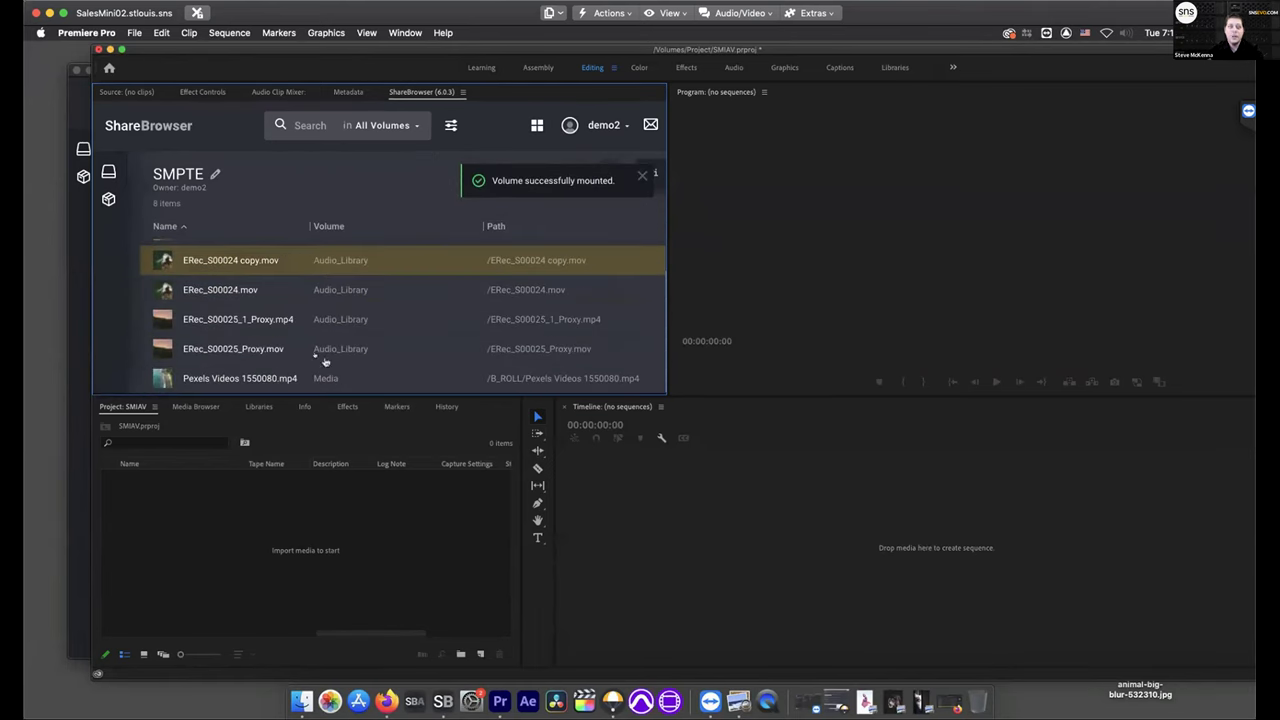
key("super+a")
left_click_drag(306, 320, 234, 555)
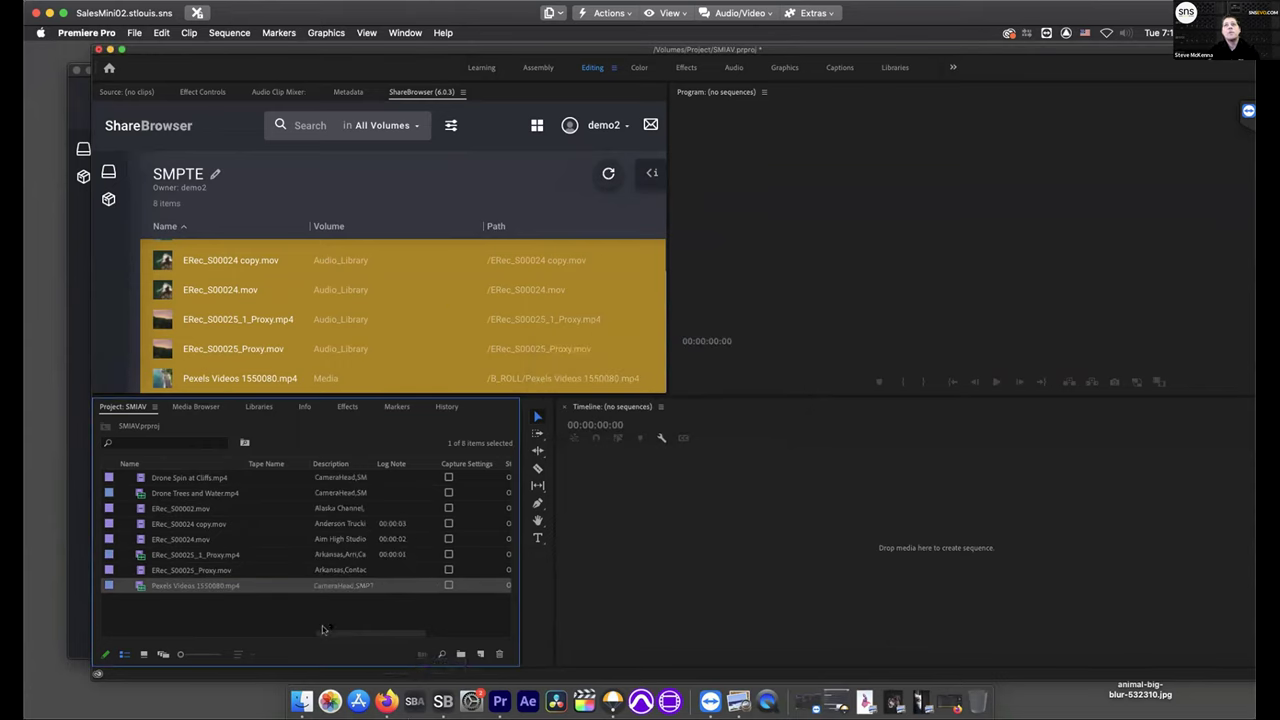
Edit the description and log note fields of the imported clips in the Project panel
left_click(342, 478)
left_click(340, 508)
left_click(390, 554)
left_click(393, 539)
left_click(400, 523)
left_click(399, 491)
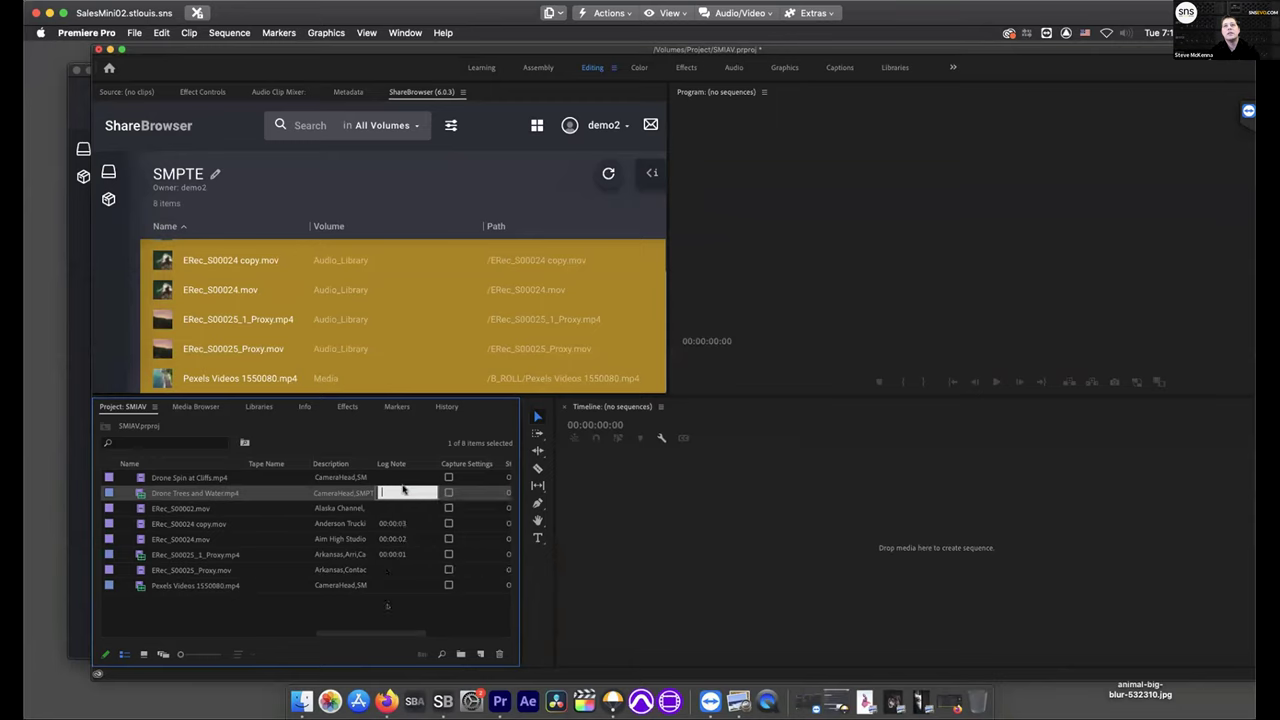
left_click(395, 618)
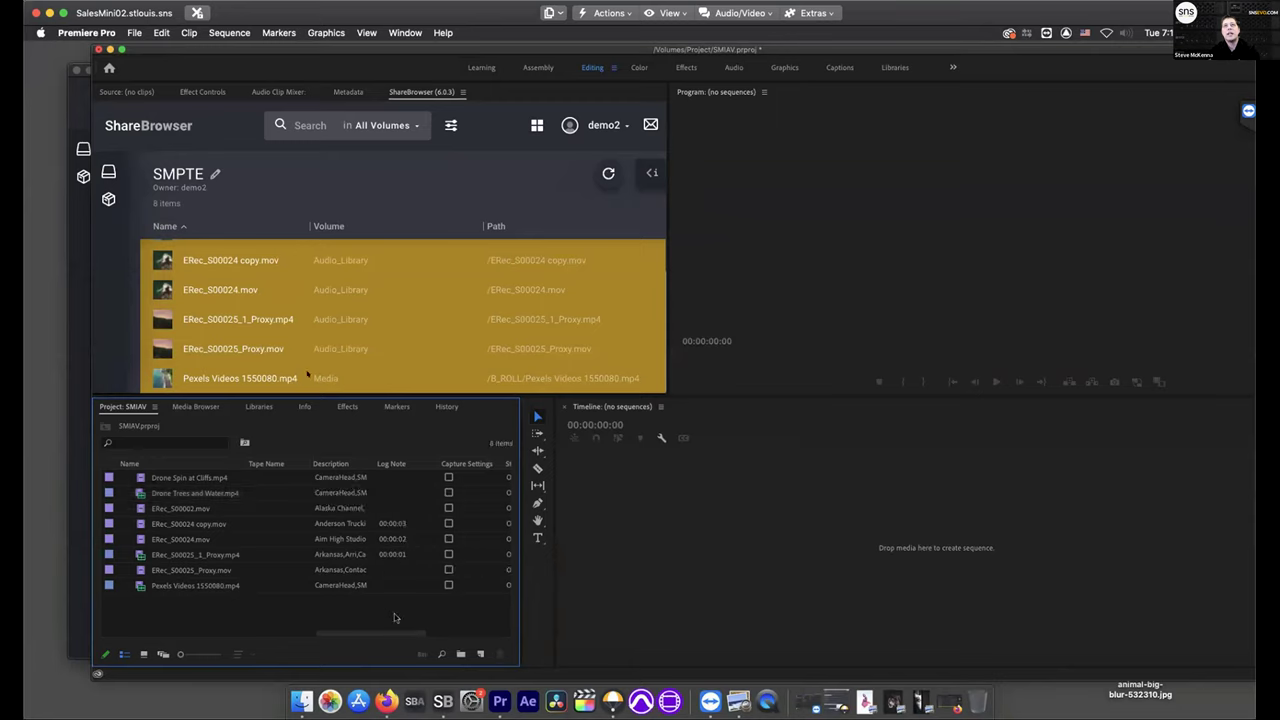
Create the ERec_S00024 copy sequence from ERec_S00024 copy.mov in the Timeline
left_click(145, 91)
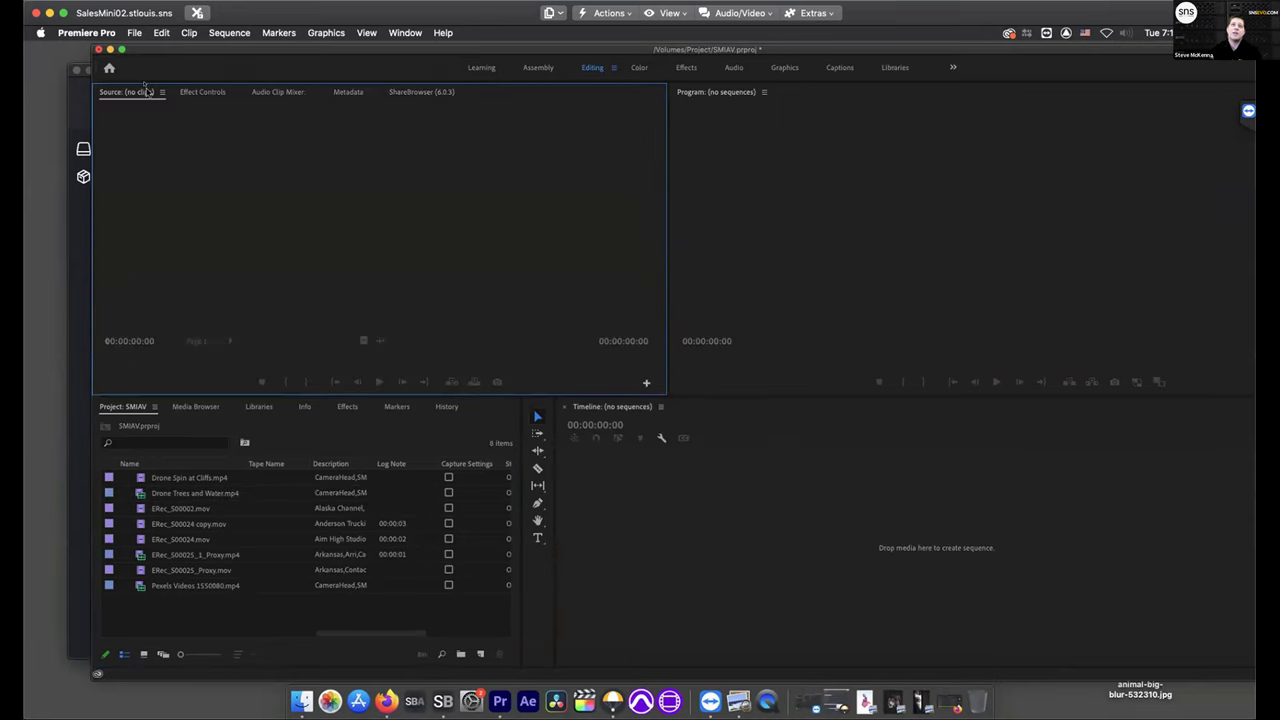
left_click(152, 523)
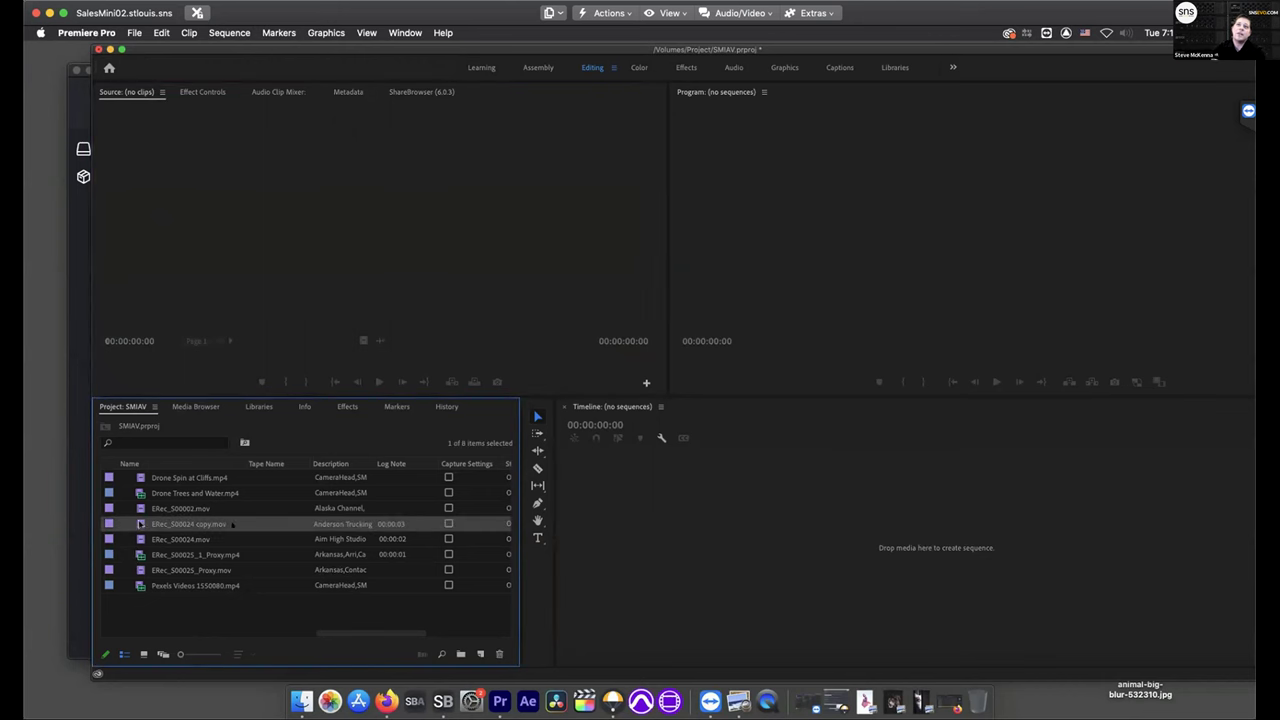
left_click_drag(640, 546, 642, 548)
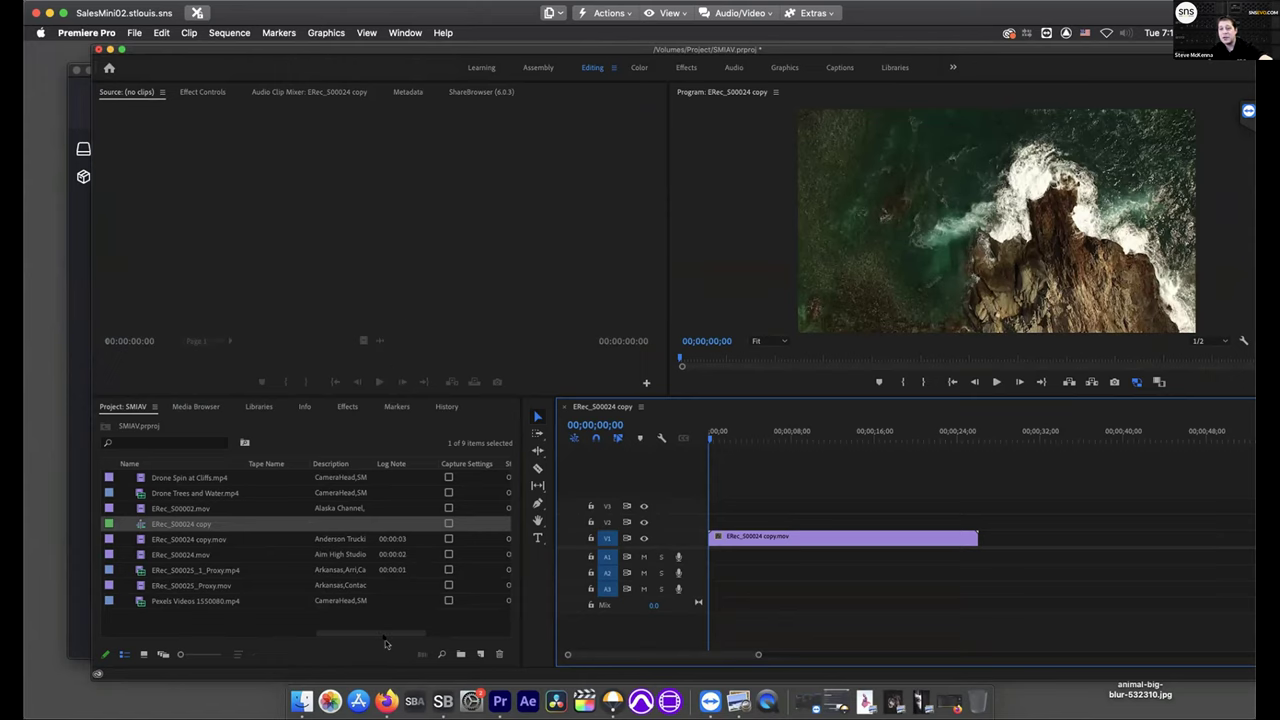
Browse the Project volume, open SMIAV.prproj, then view Social Paragon.prproj's metadata
left_click(443, 701)
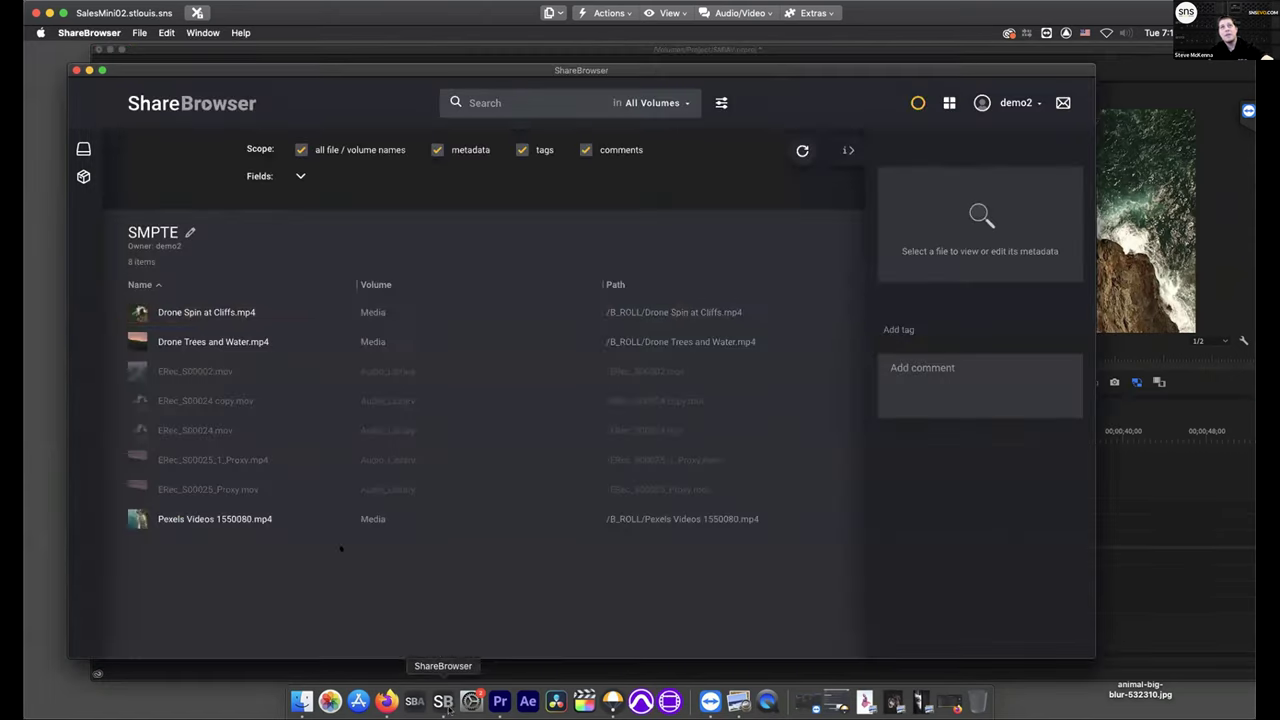
left_click(84, 150)
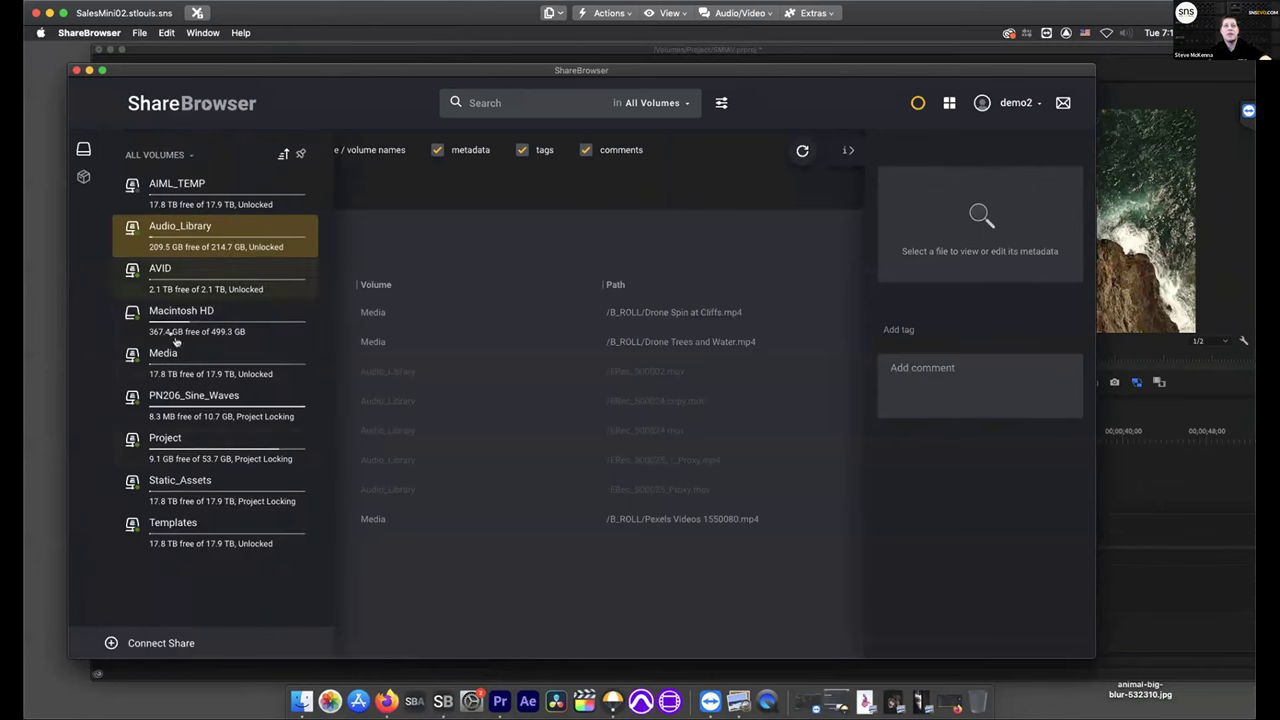
left_click(183, 442)
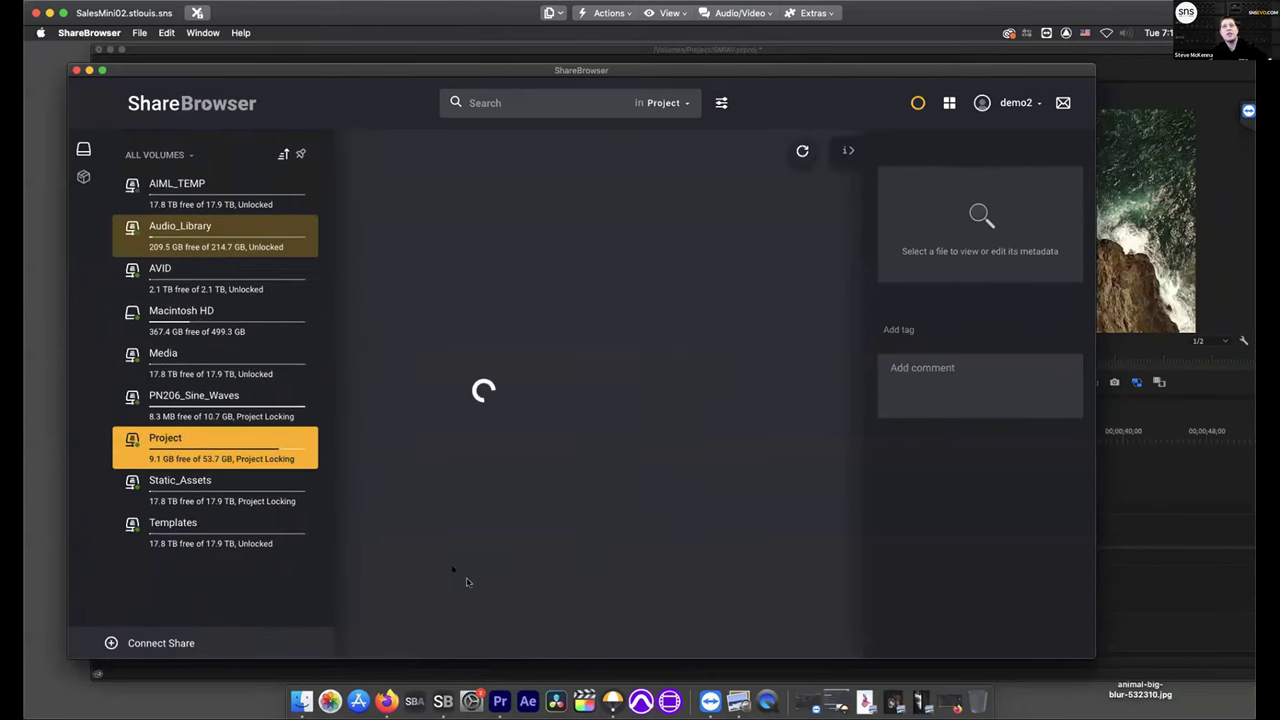
scroll(459, 566, "down", 15)
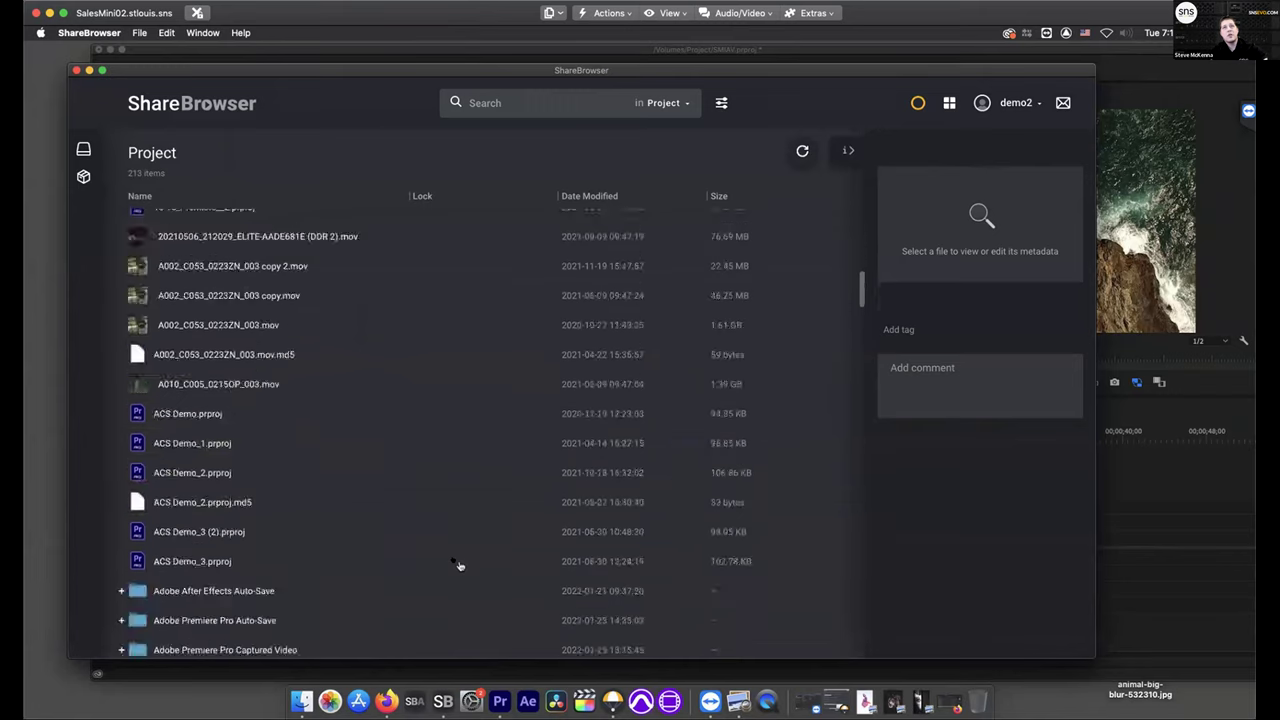
scroll(459, 566, "down", 20)
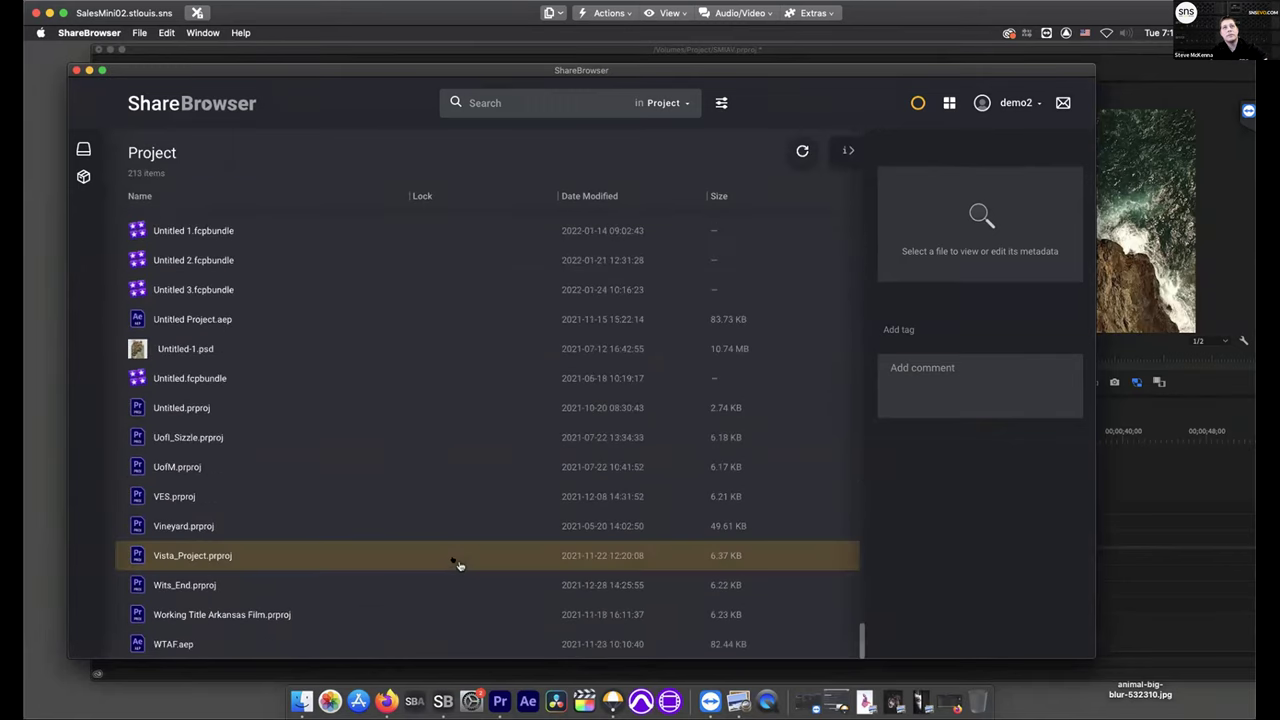
scroll(459, 566, "up", 10)
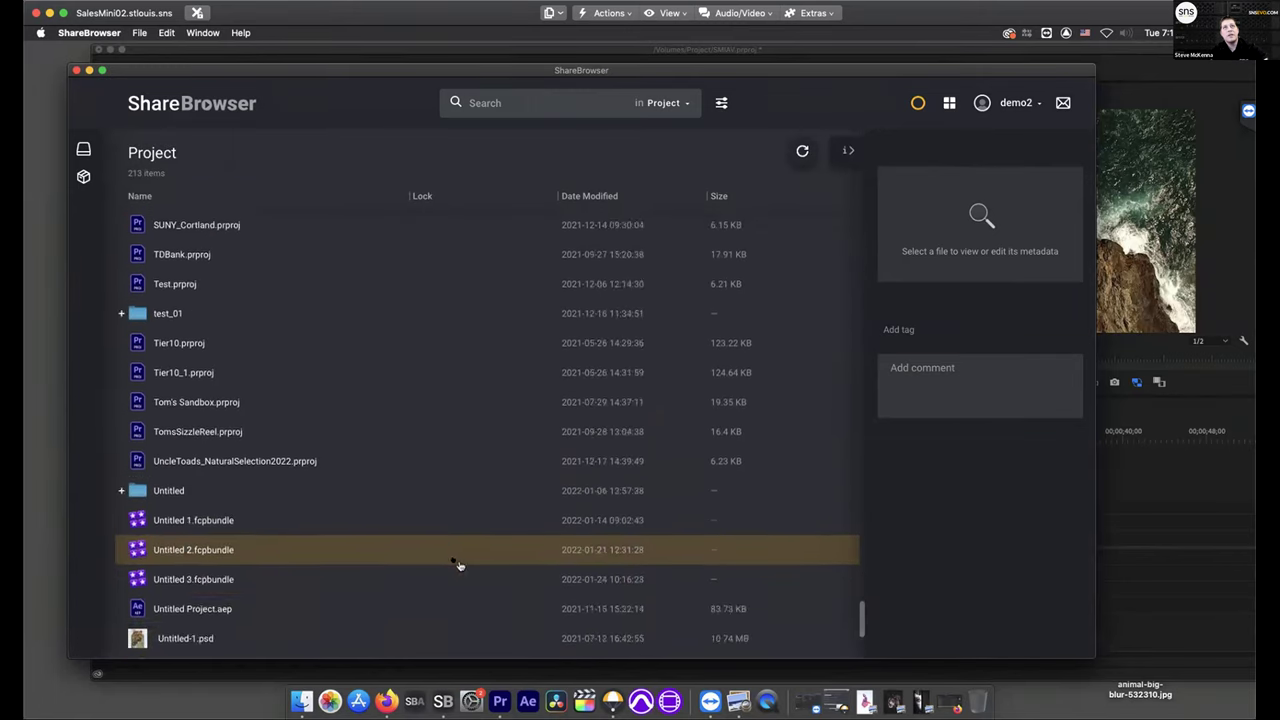
scroll(459, 566, "up", 2)
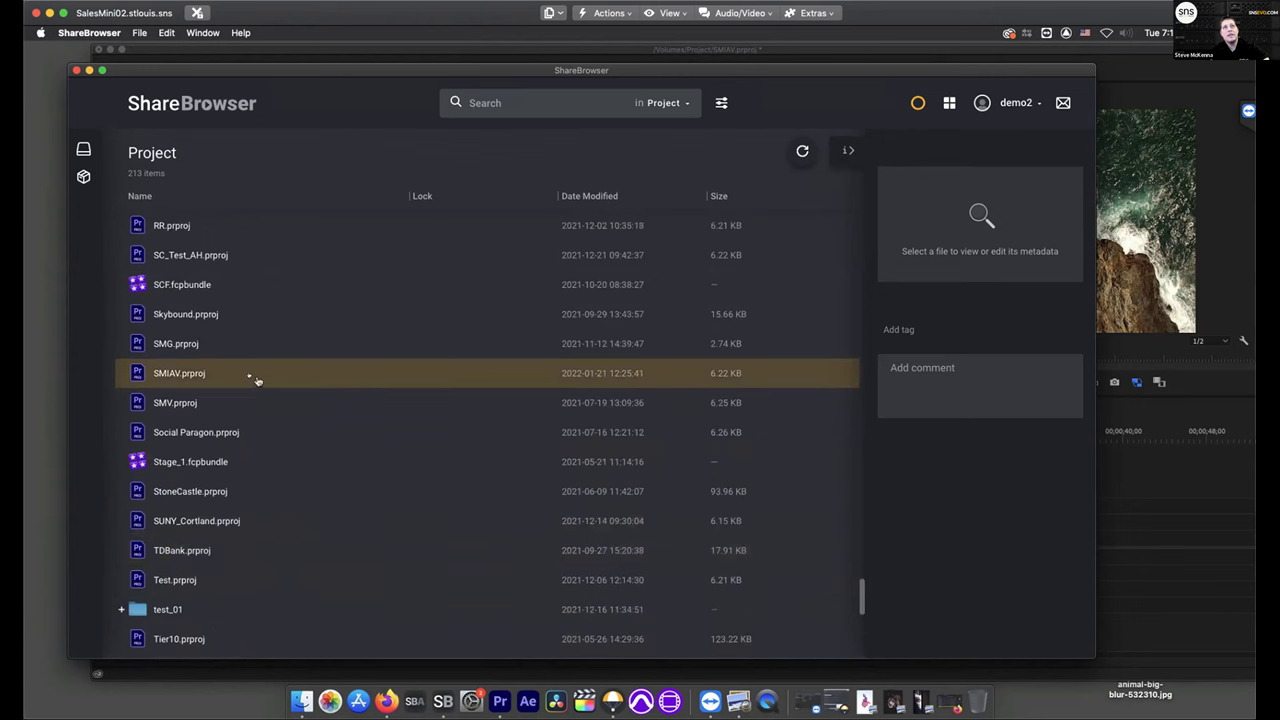
double_click(256, 380)
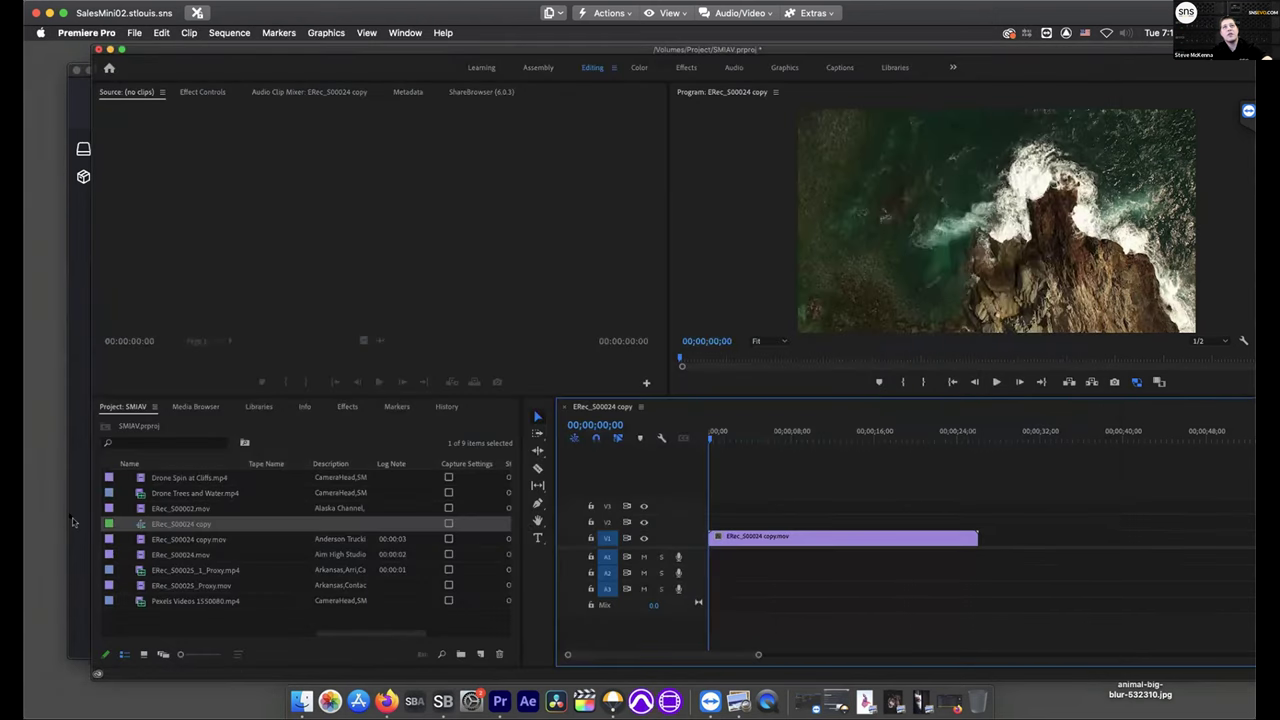
left_click(72, 521)
left_click(420, 432)
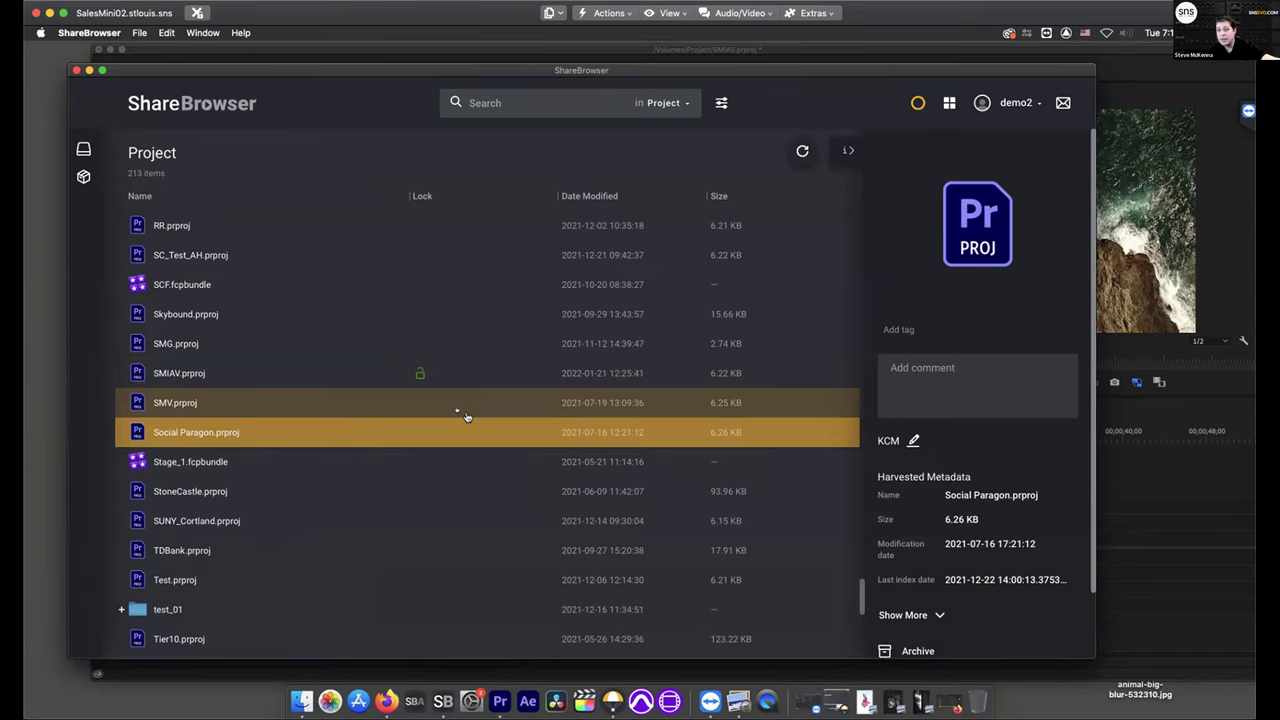
Start a test comment on SMIAV.prproj and erase it again
right_click(389, 381)
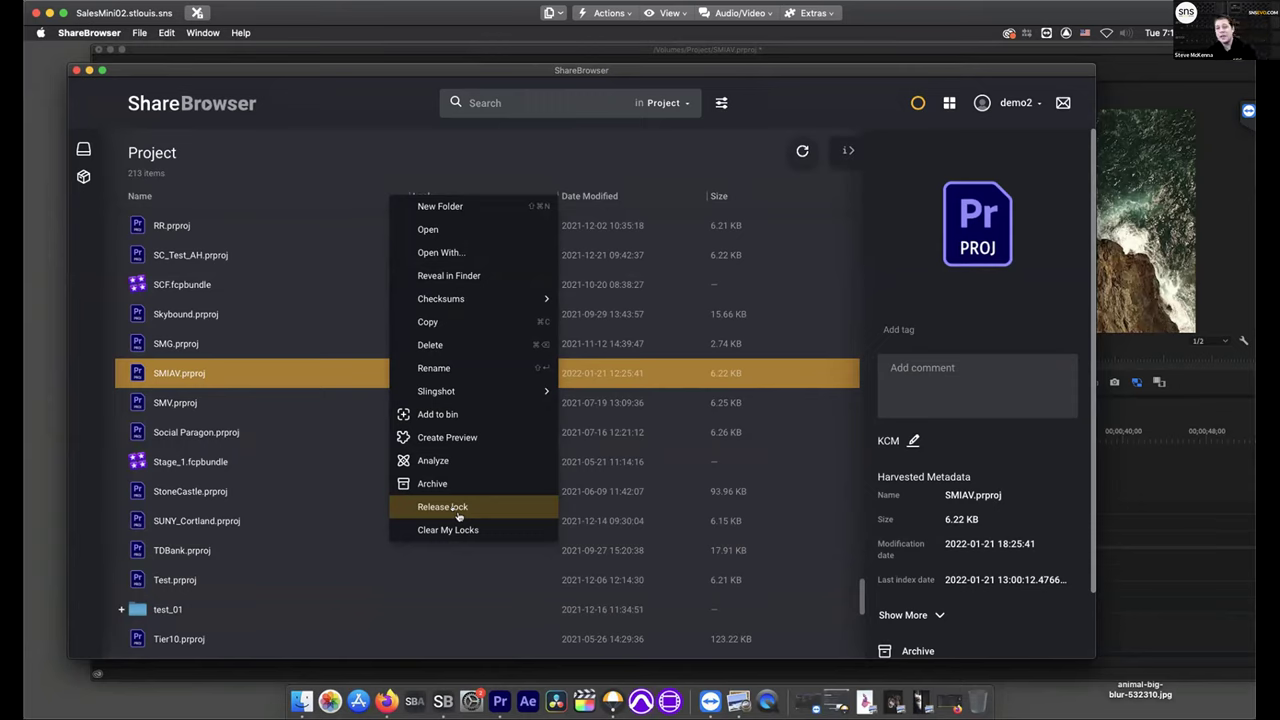
left_click(274, 388)
left_click(958, 367)
type("clkfjlks")
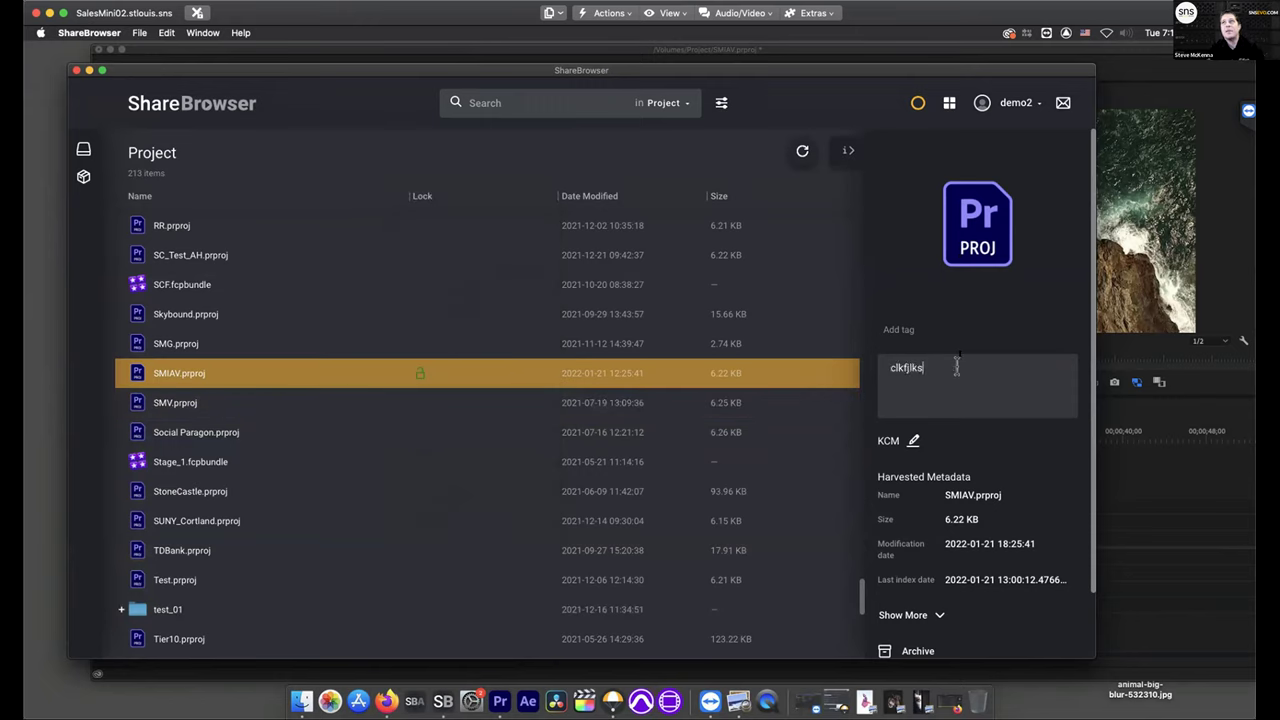
key("BackSpace")
key("BackSpace")
key("BackSpace")
key("BackSpace")
key("BackSpace")
key("BackSpace")
key("BackSpace")
key("BackSpace")
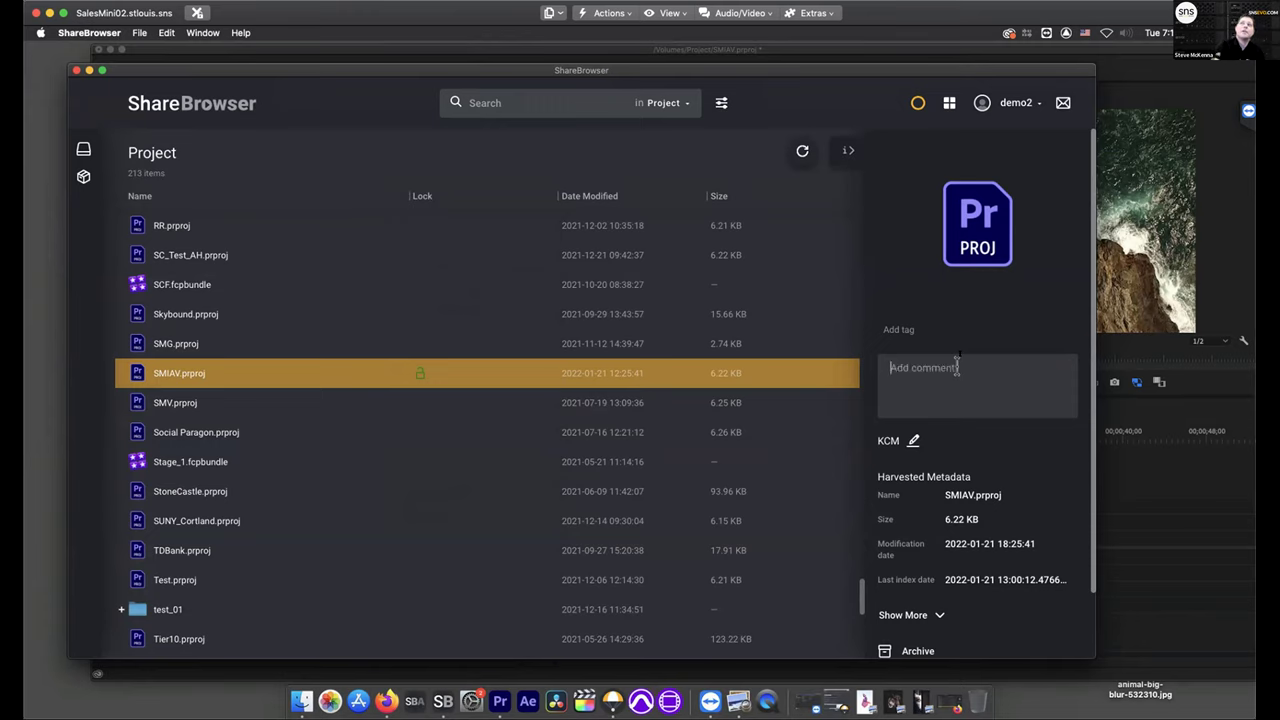
Close the file info panel and minimize the ShareBrowser window
left_click(847, 152)
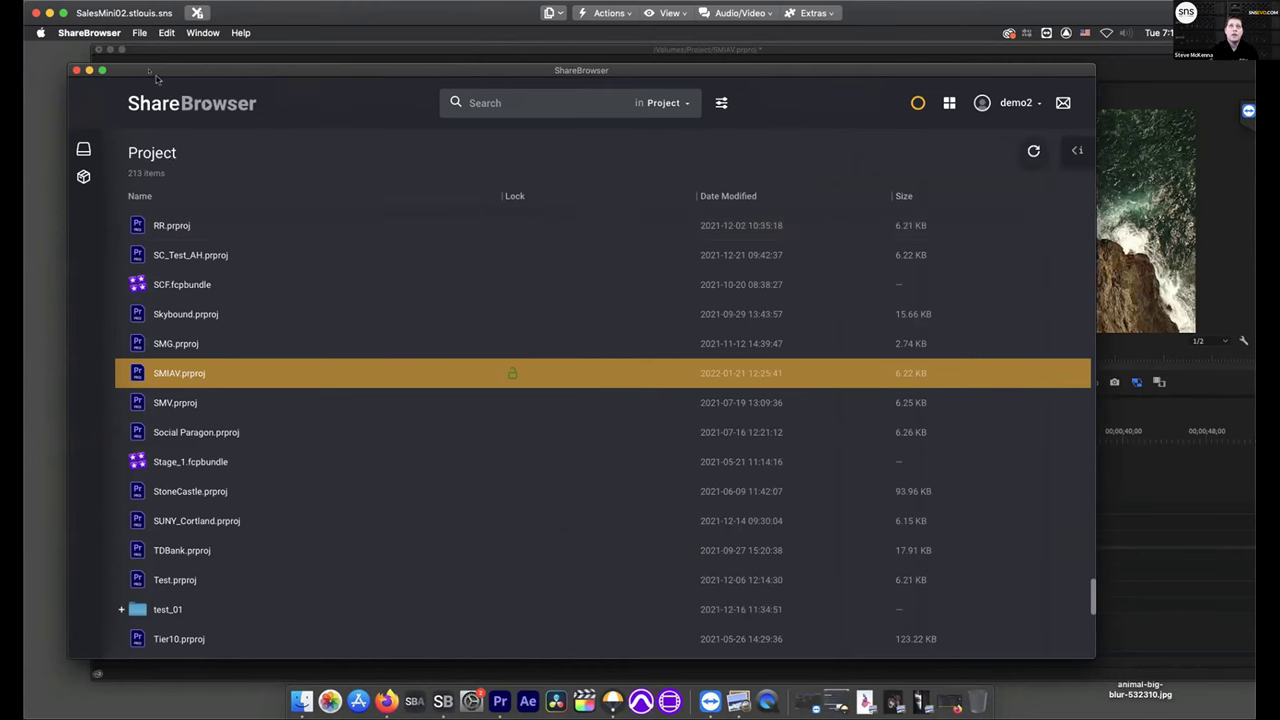
left_click_drag(155, 77, 157, 93)
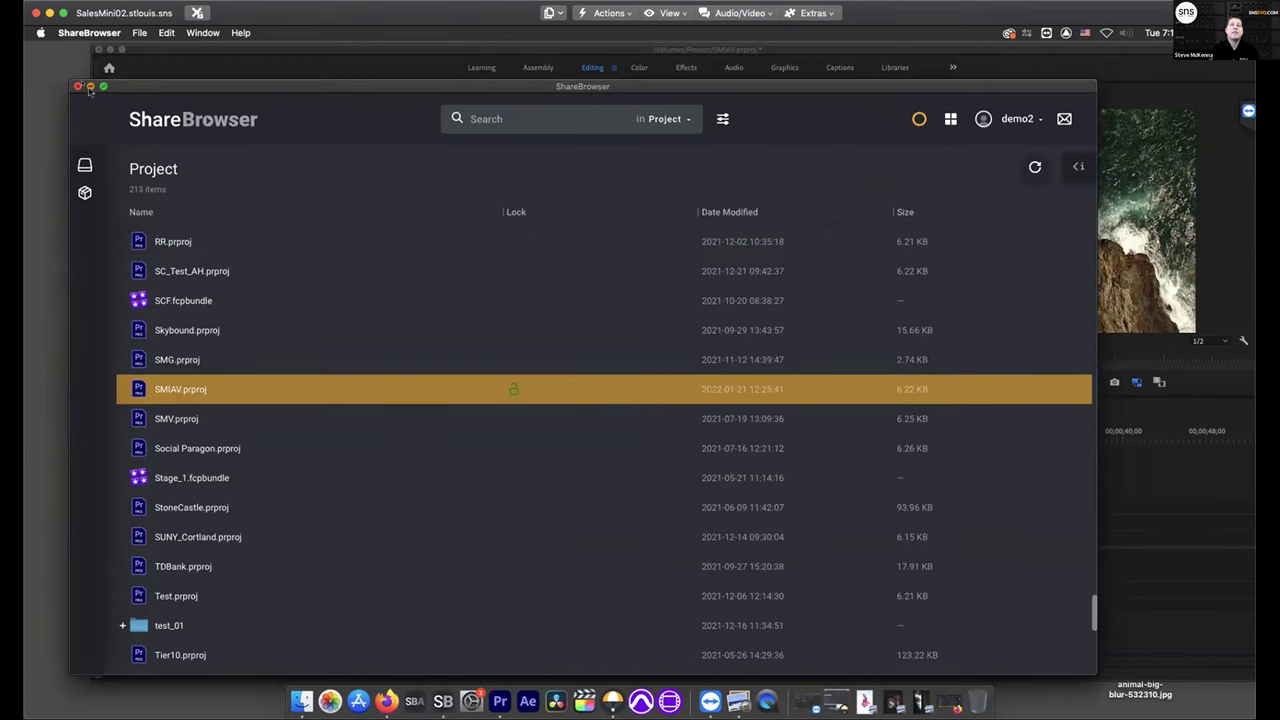
left_click(90, 87)
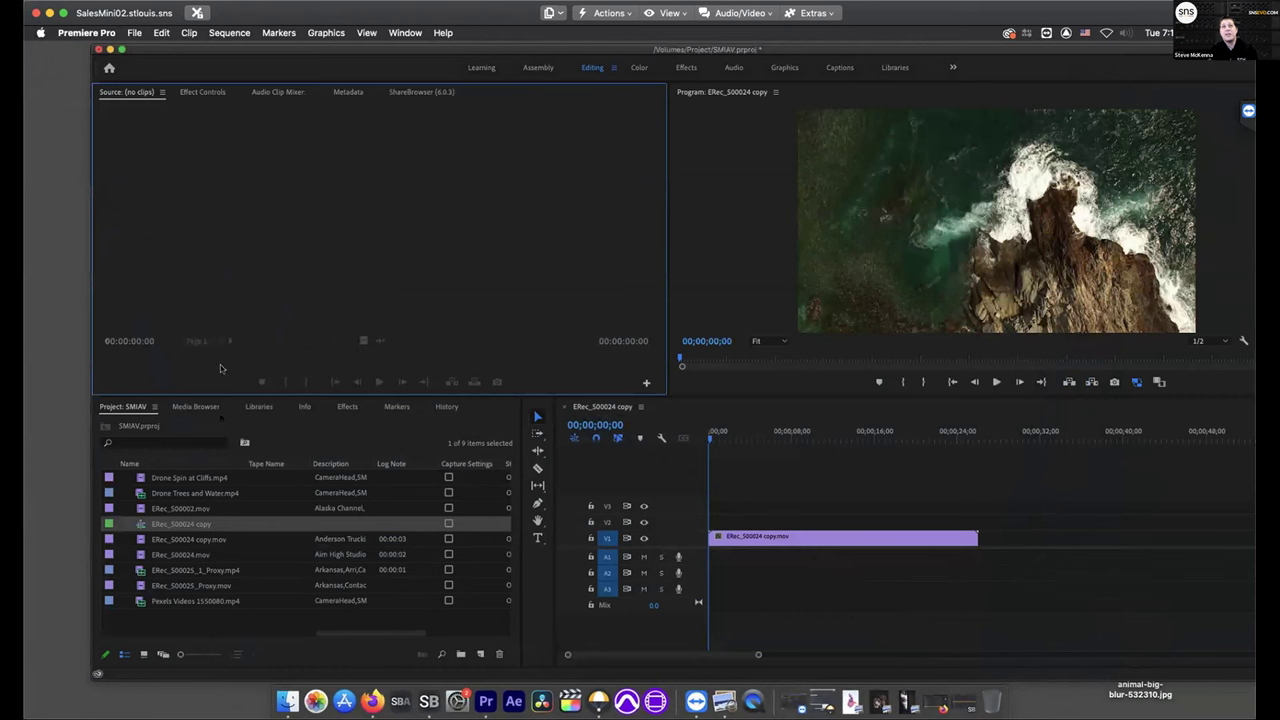
Restore and reload the ShareBrowser web page, then open the SMPTE bin
left_click(371, 700)
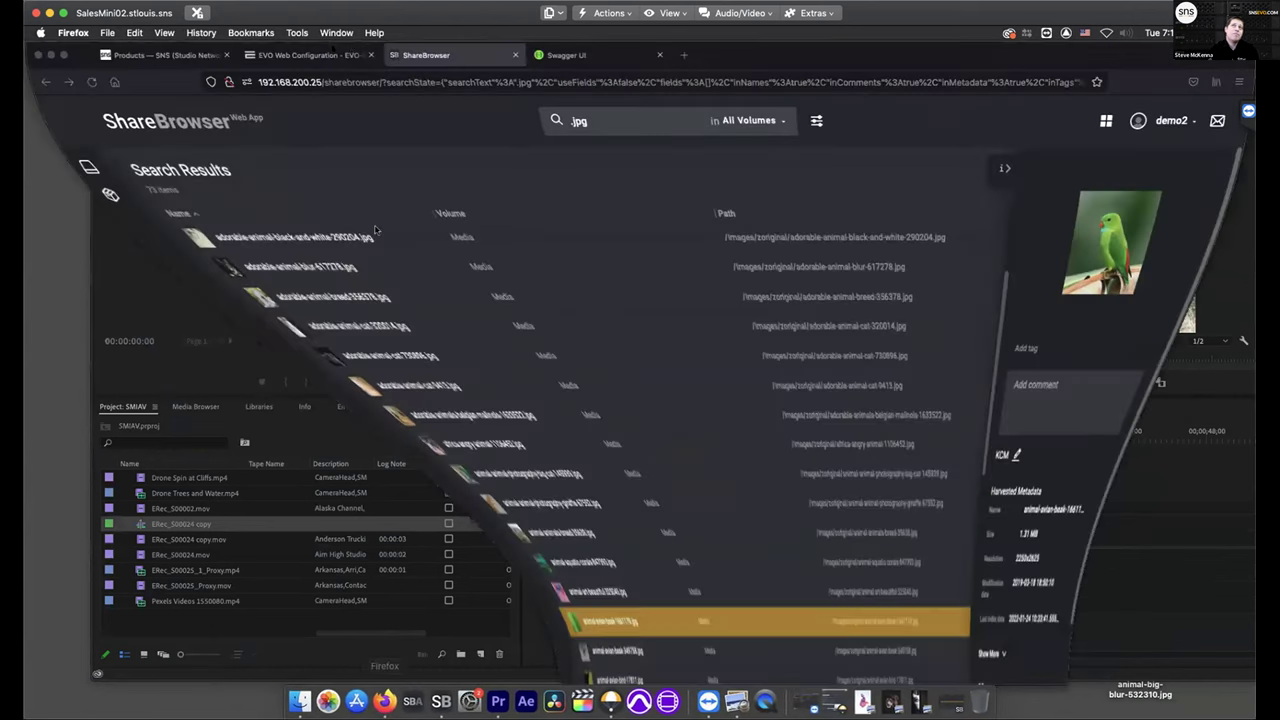
left_click(86, 82)
left_click(41, 195)
scroll(151, 400, "down", 4)
scroll(151, 400, "down", 15)
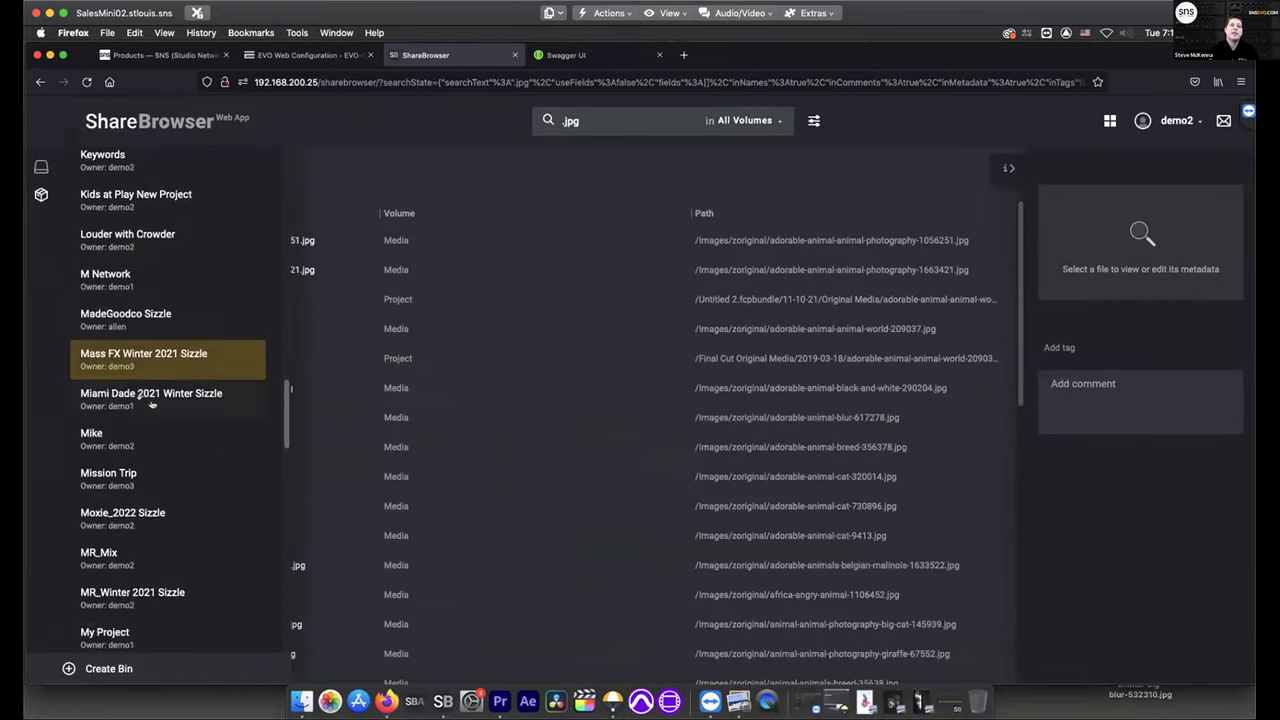
scroll(150, 403, "down", 8)
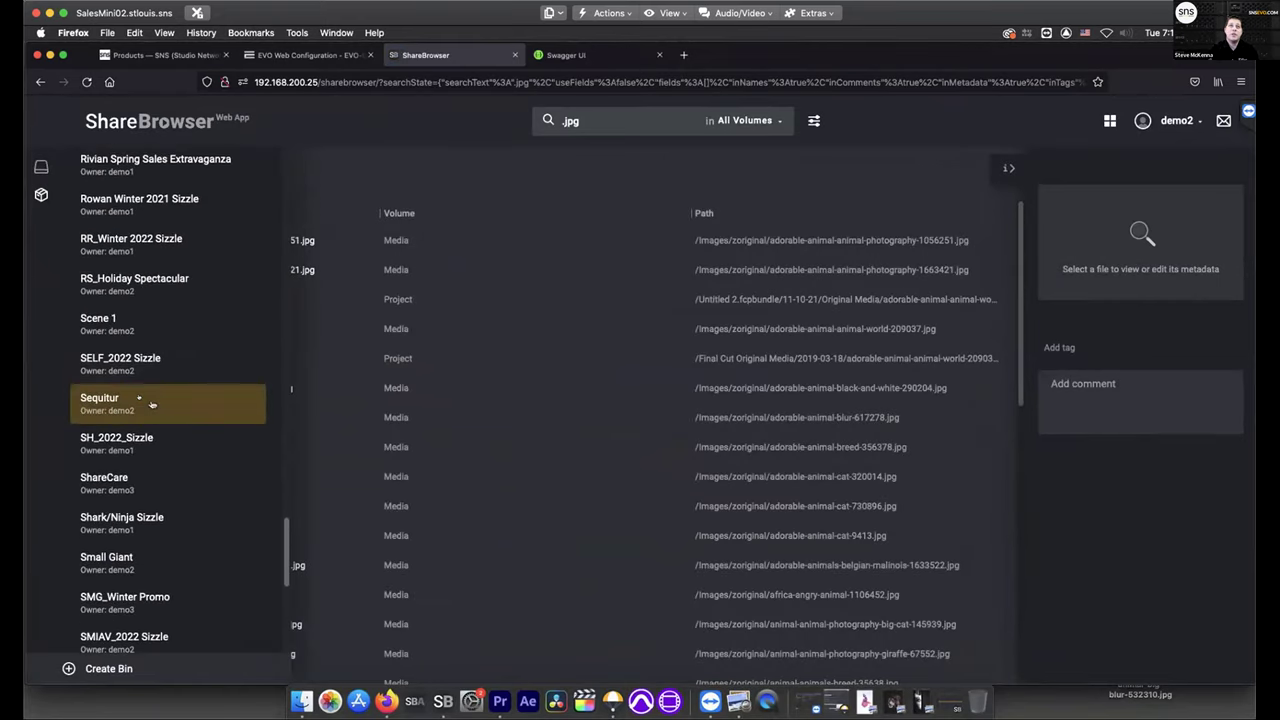
scroll(158, 538, "down", 4)
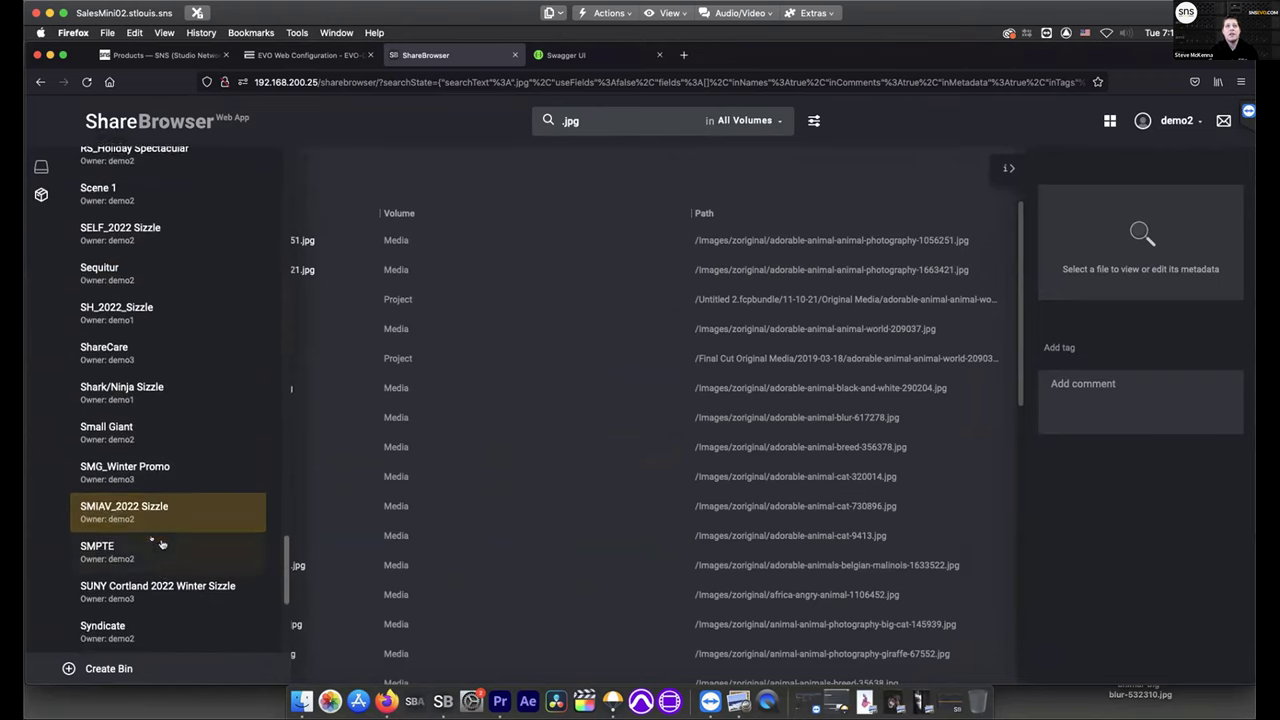
left_click(121, 526)
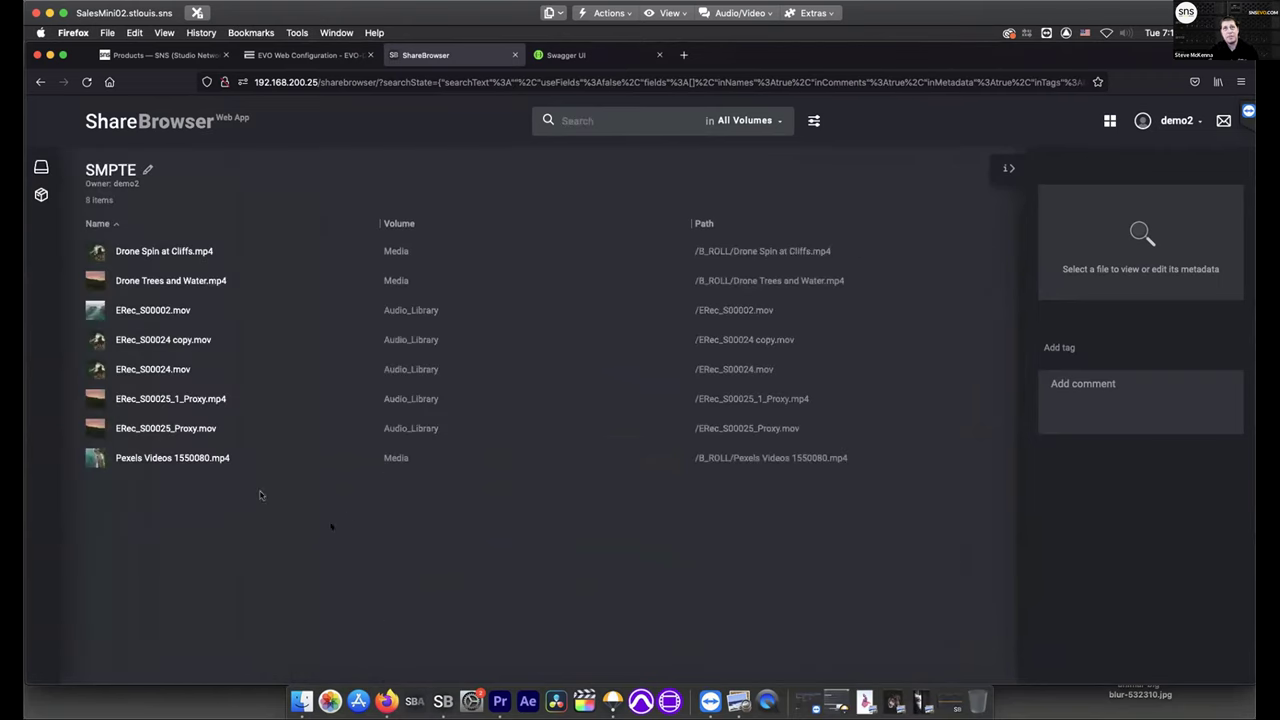
Select the page address, removing an accidentally typed character
left_click(341, 88)
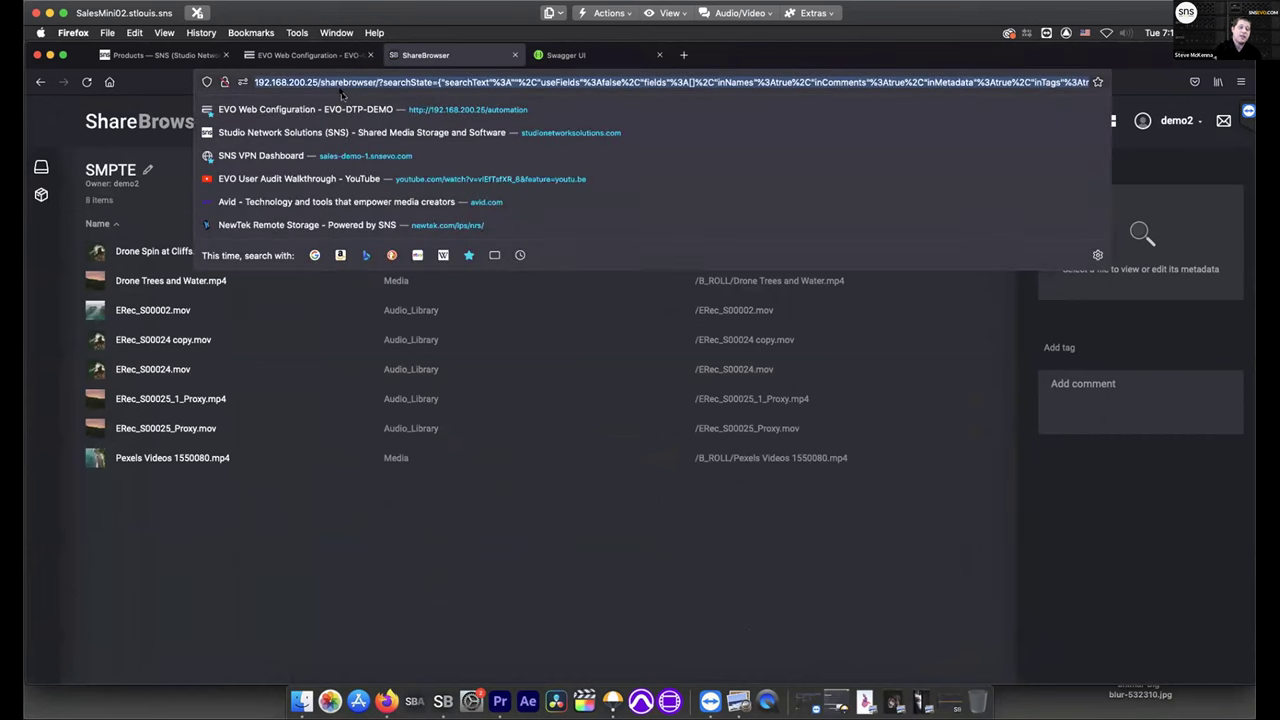
type("c")
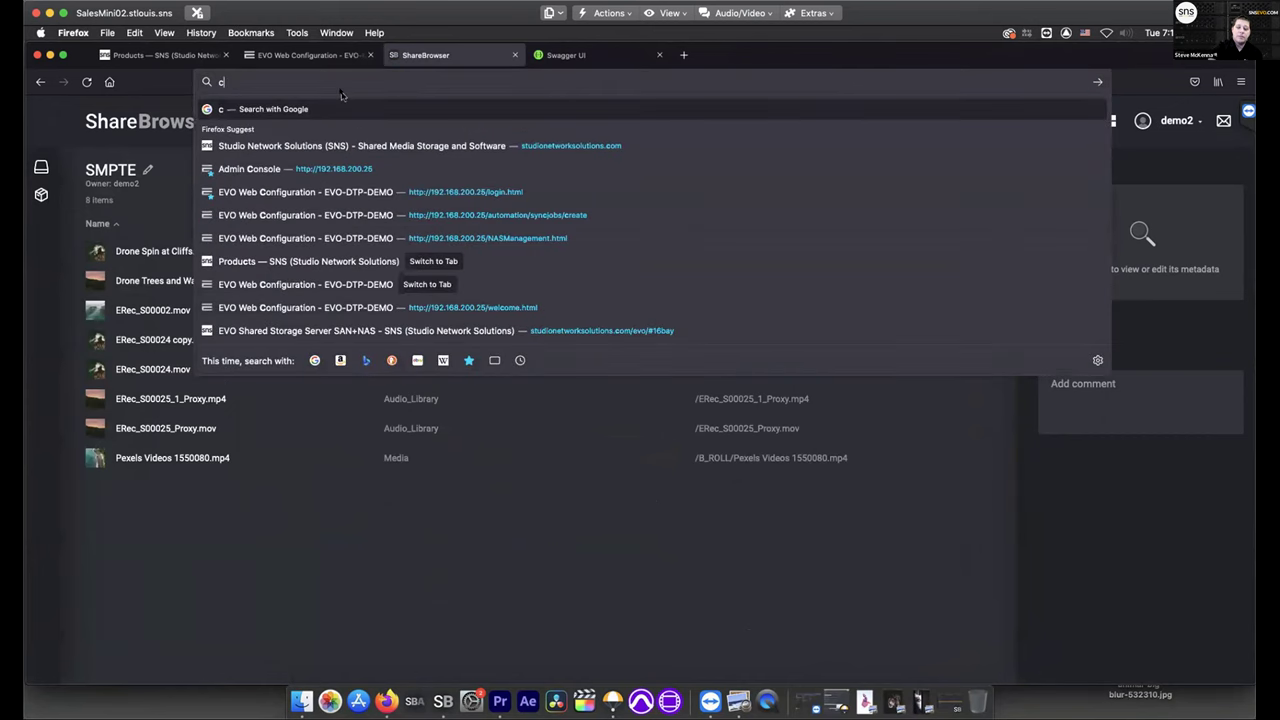
key("BackSpace")
left_click(426, 540)
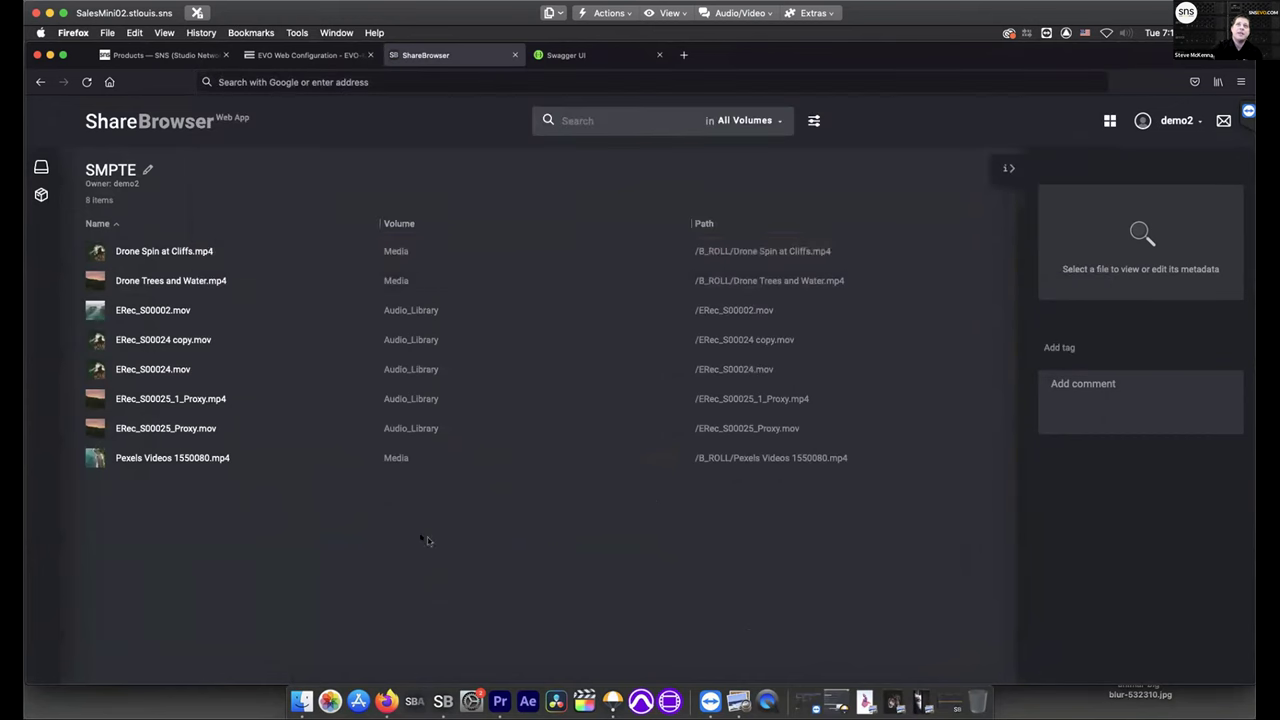
Switch between the volumes and bins lists and reopen the SMPTE bin
left_click(41, 170)
left_click(38, 167)
left_click(41, 195)
left_click(41, 168)
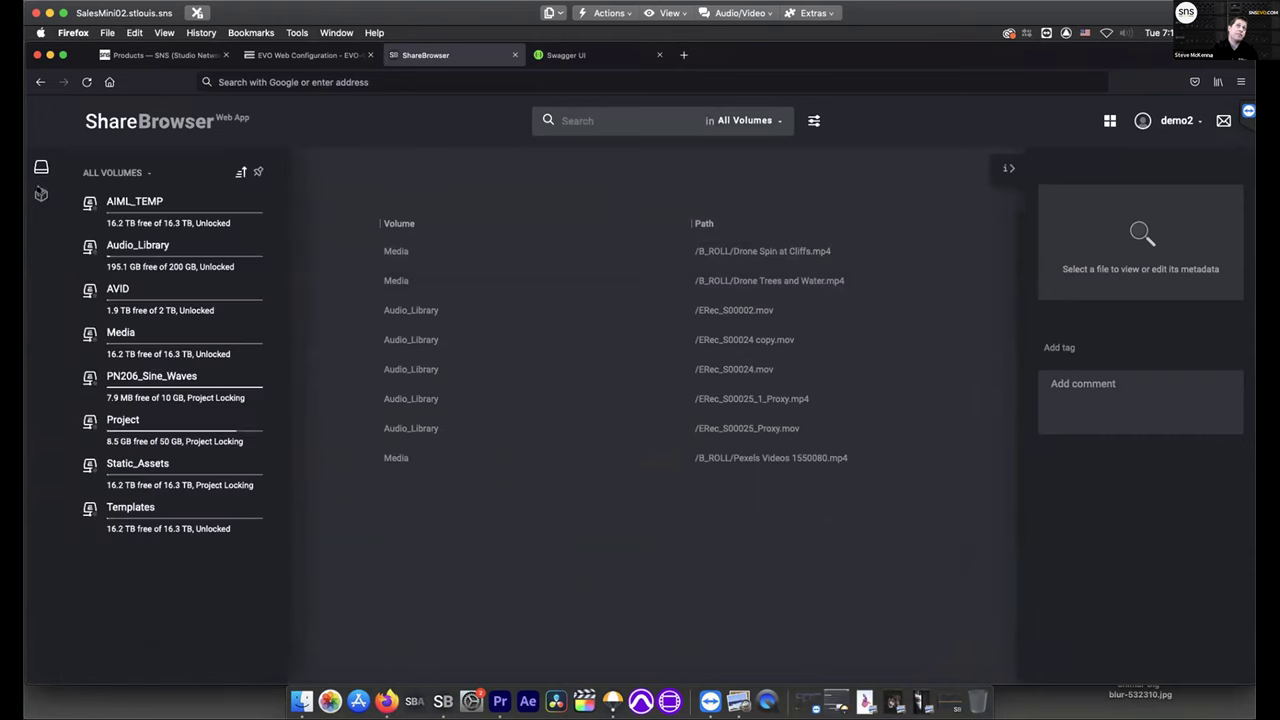
left_click(41, 195)
scroll(120, 425, "down", 3)
scroll(122, 428, "down", 15)
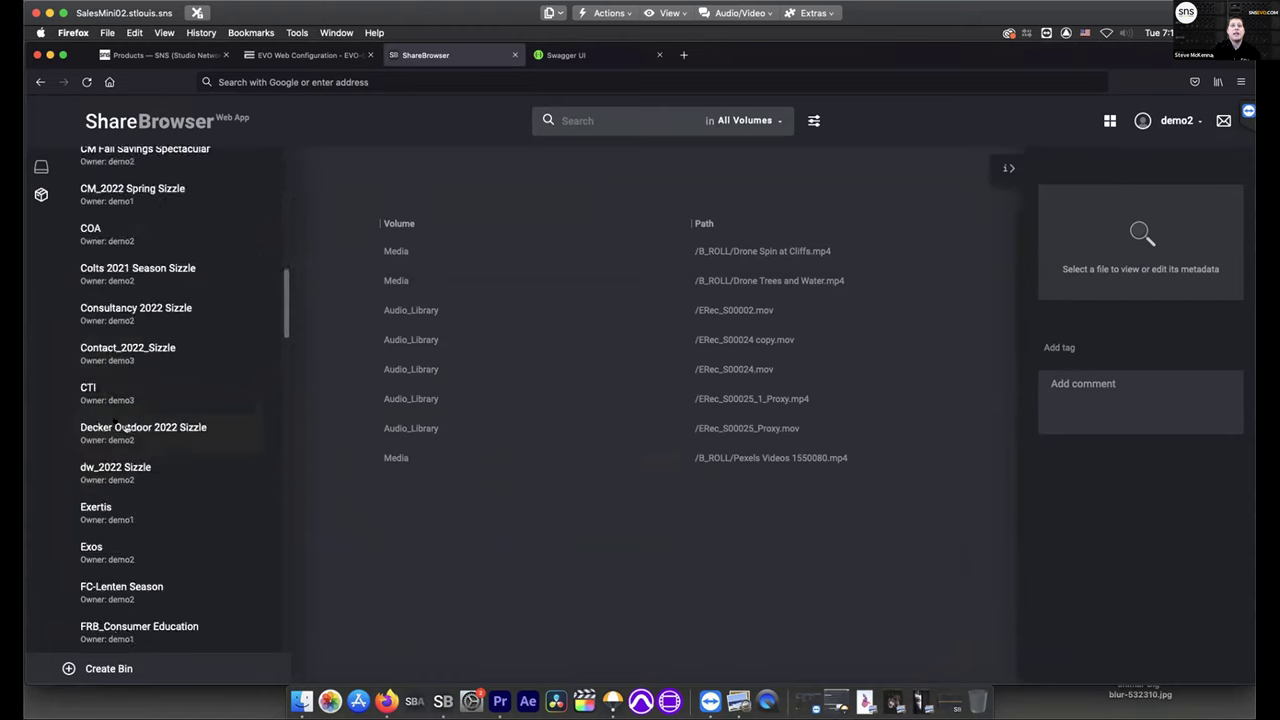
scroll(118, 425, "up", 3)
scroll(118, 425, "up", 2)
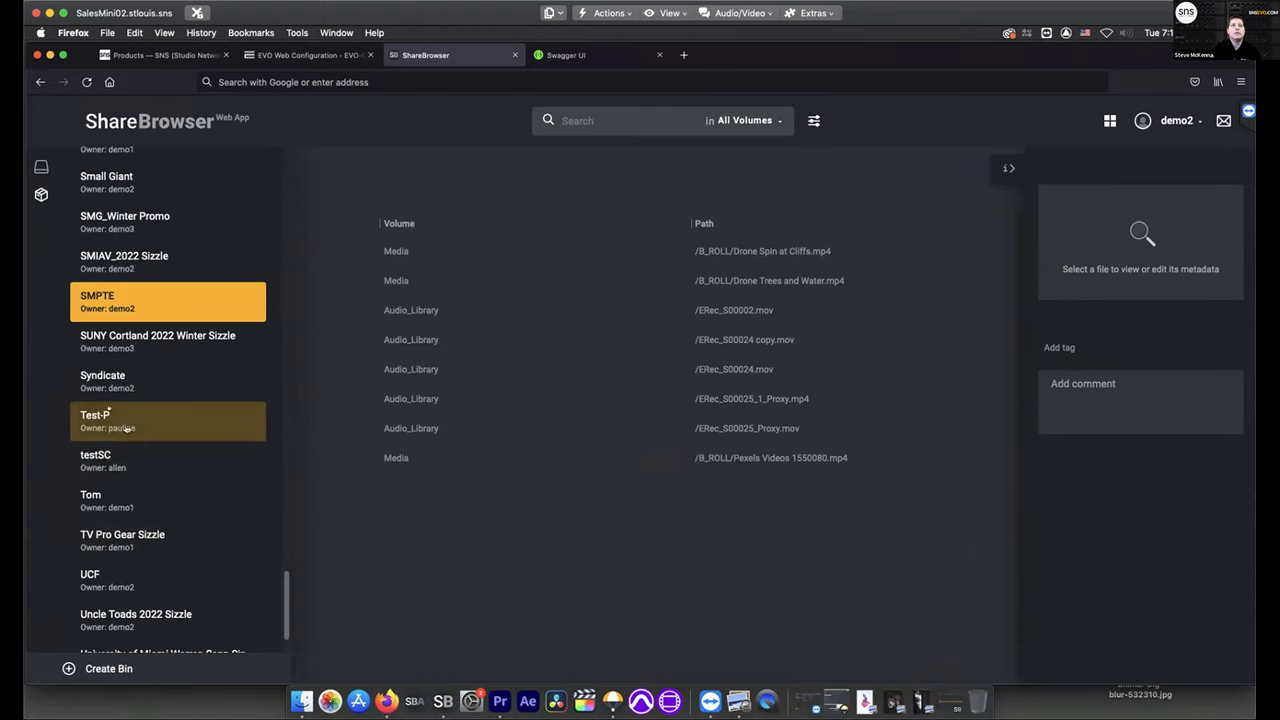
left_click(125, 305)
Copy the SMPTE bin link and load it in a second browser tab
left_click(367, 86)
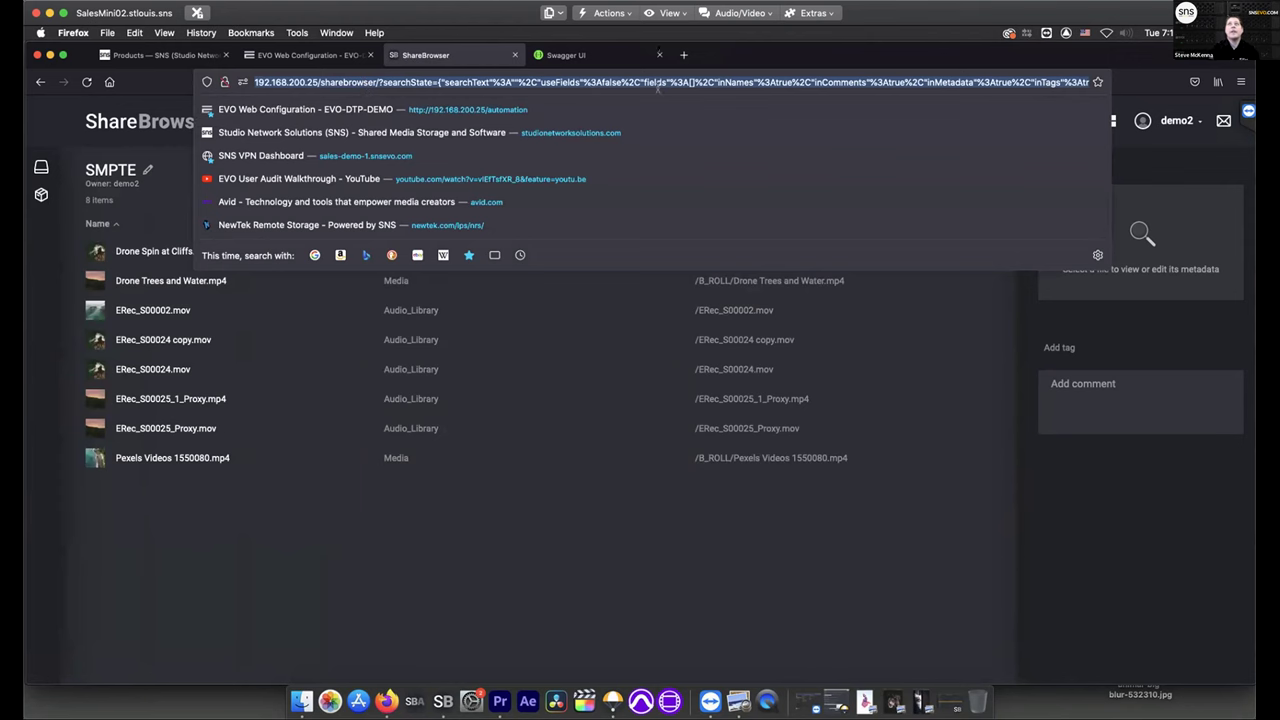
left_click(684, 55)
type("22014079")
key("Return")
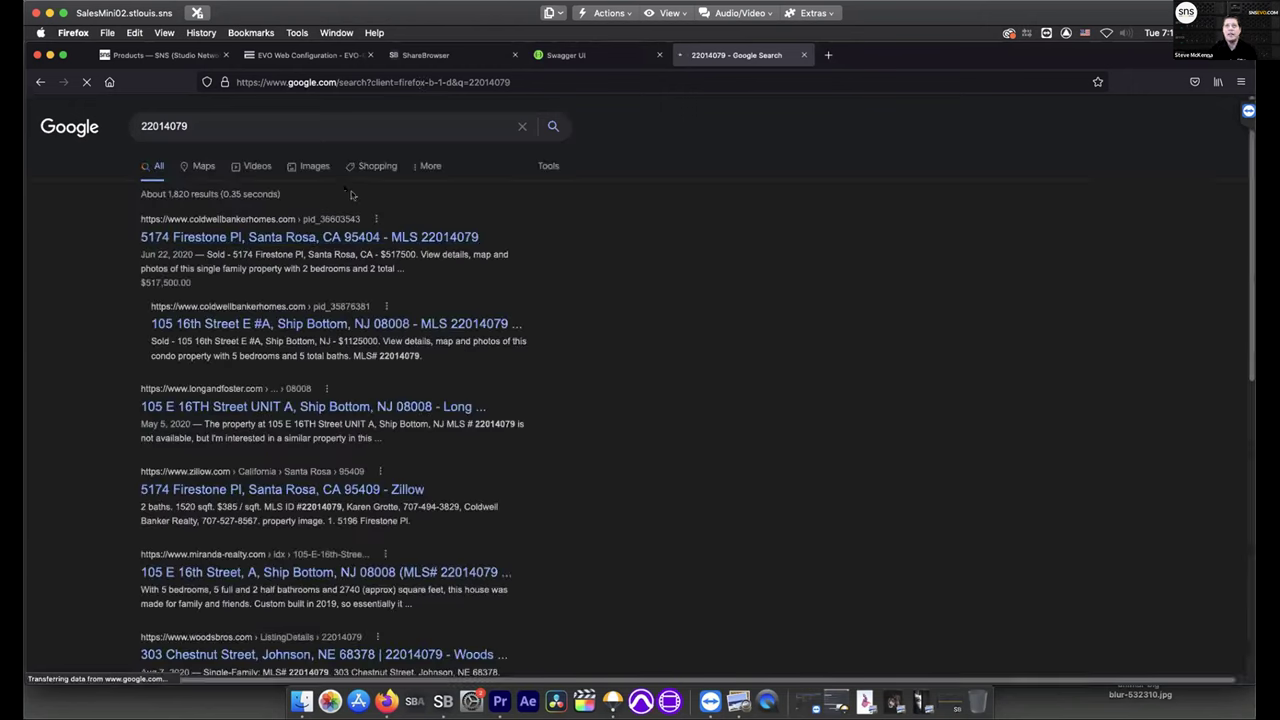
left_click(445, 56)
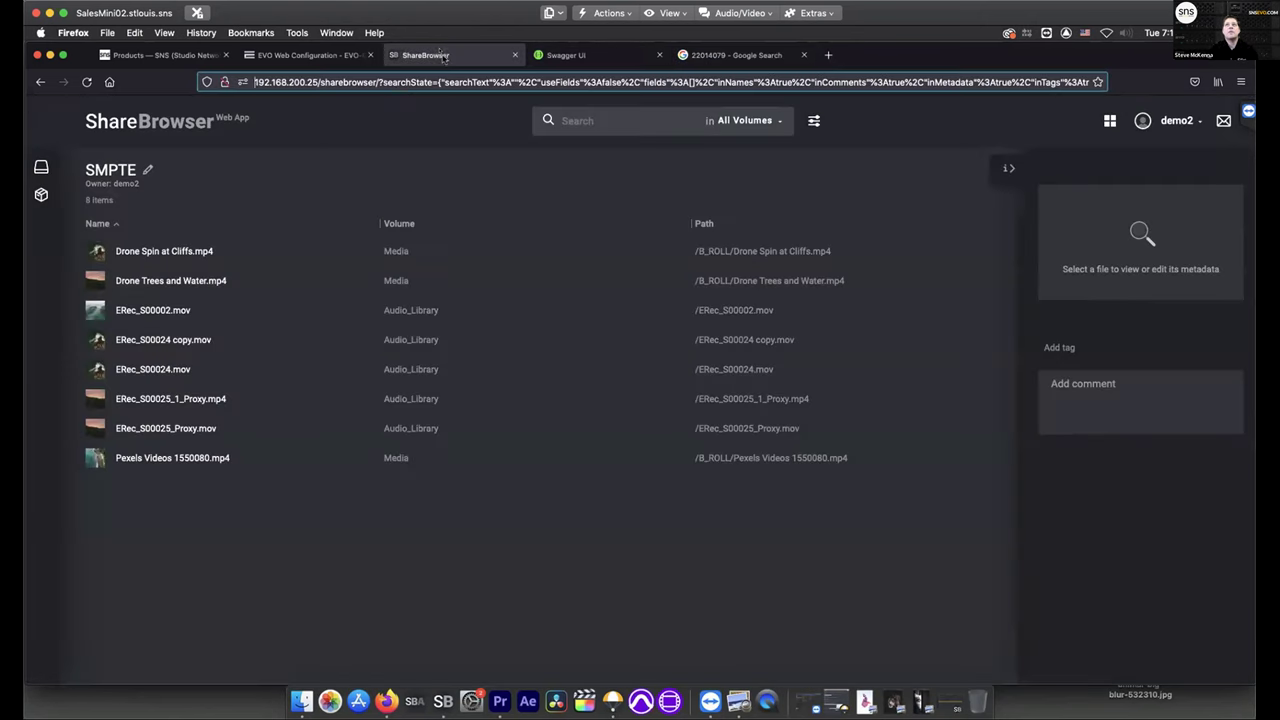
left_click(401, 86)
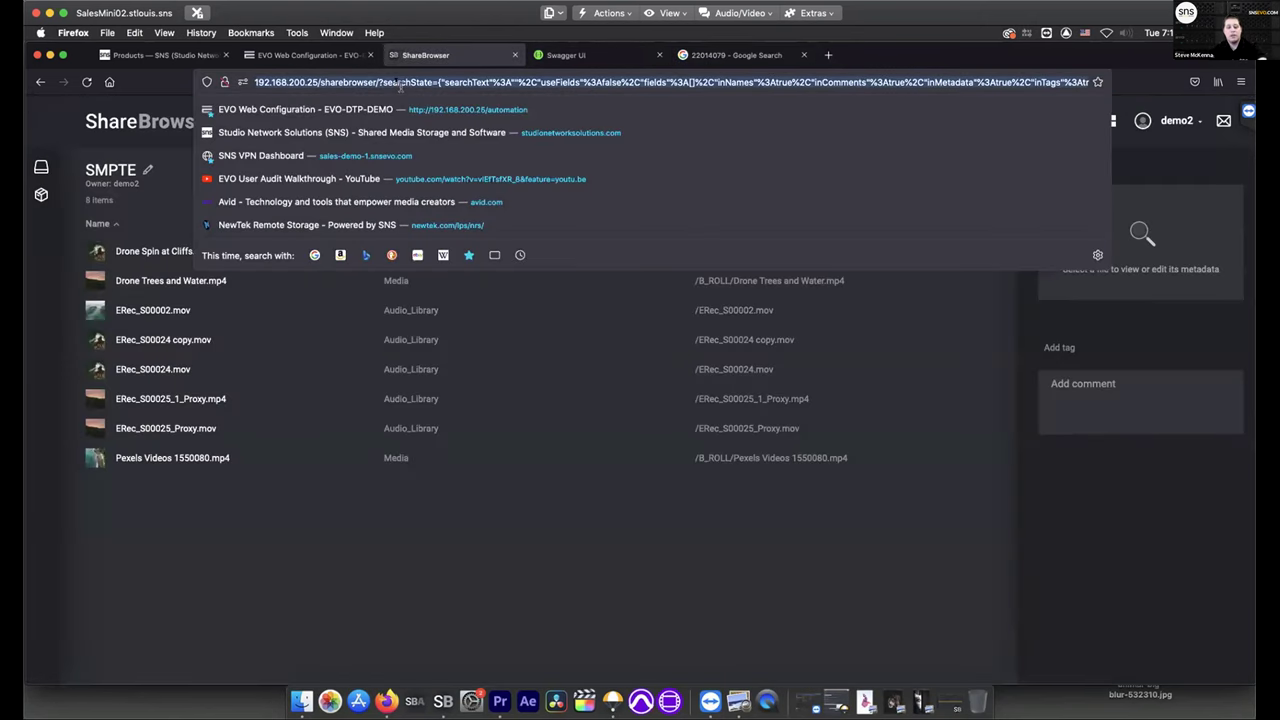
left_click(776, 58)
left_click(562, 82)
key("ctrl+v")
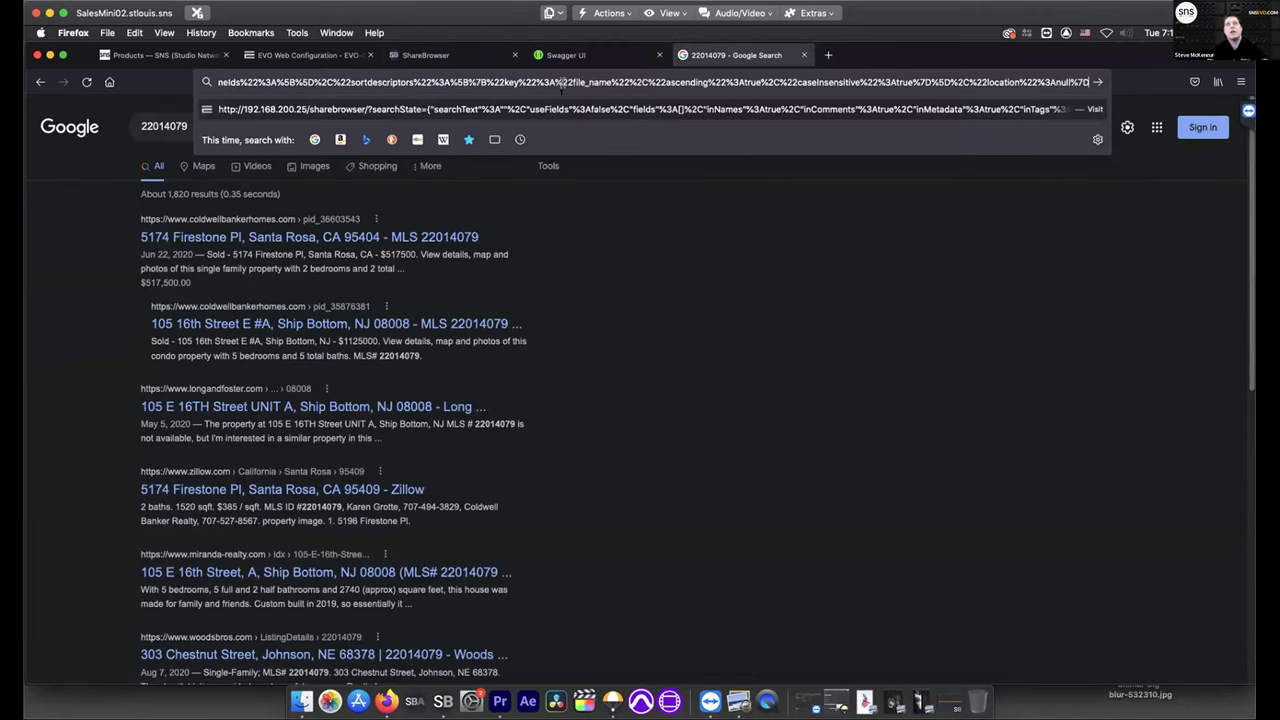
key("Return")
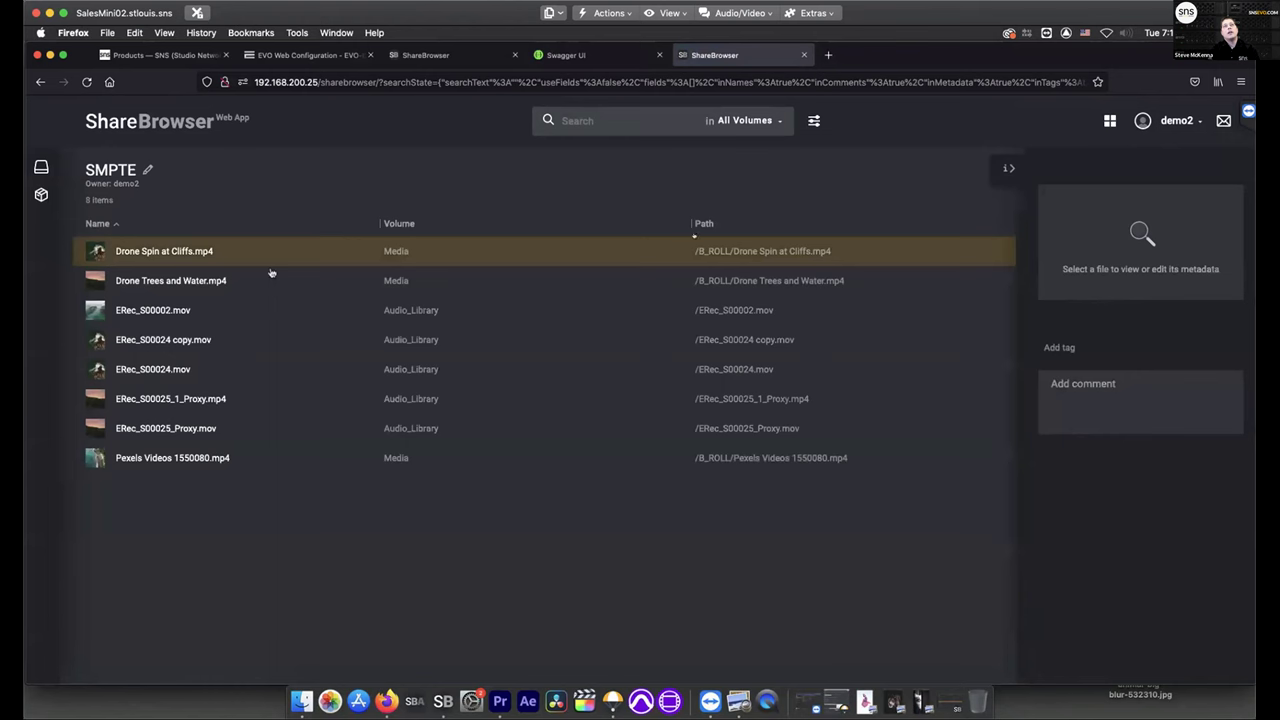
Toggle grid view off again and play the Drone Spin at Cliffs.mp4 preview
left_click(1110, 120)
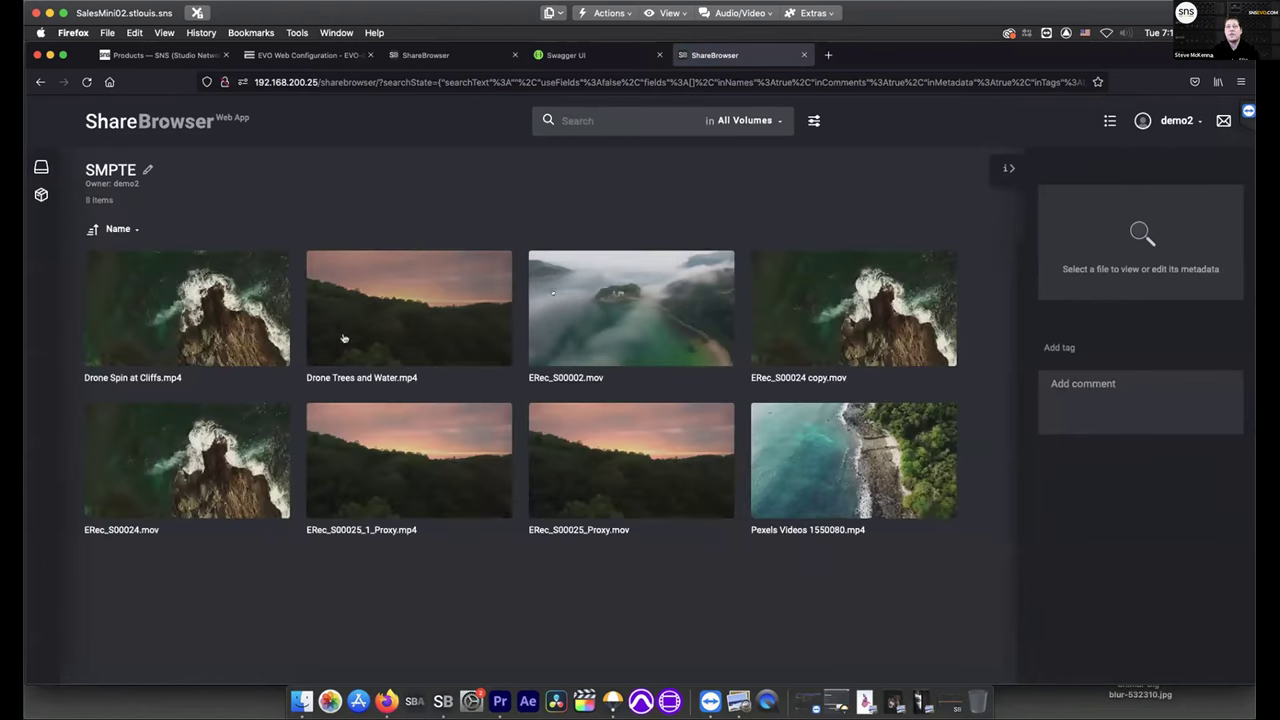
left_click(1110, 120)
left_click(599, 305)
left_click(529, 263)
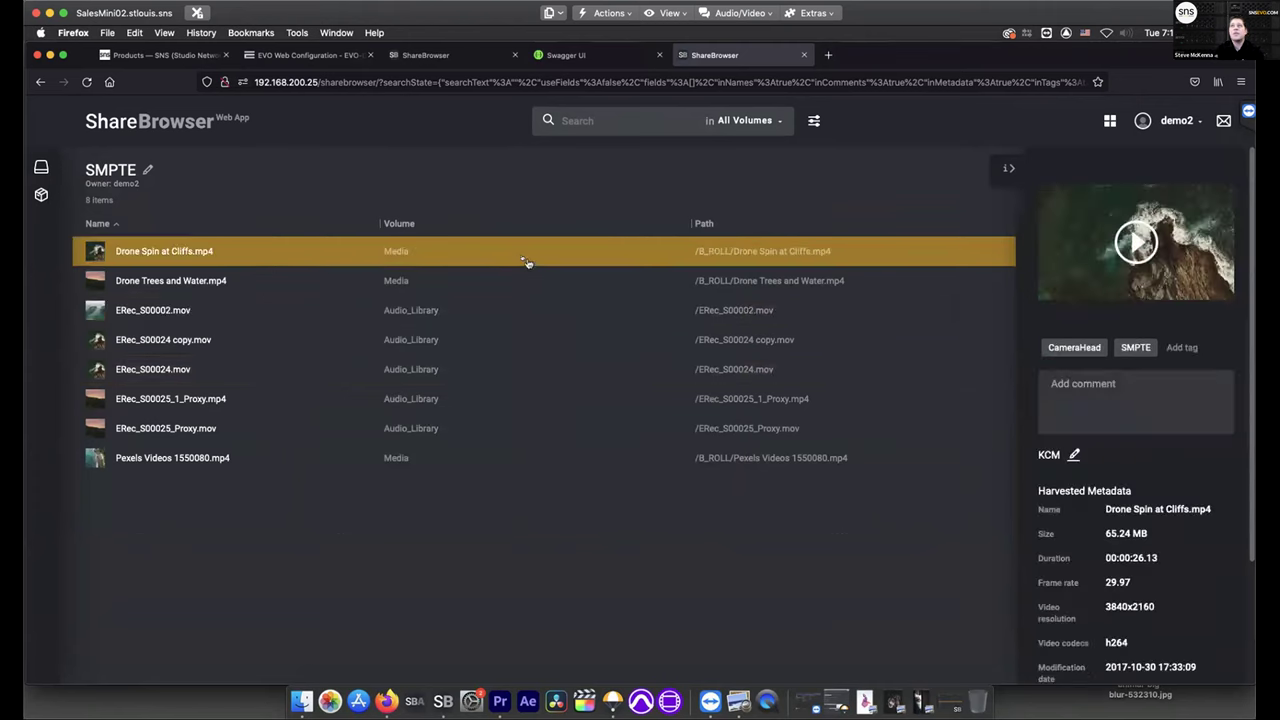
left_click(1140, 248)
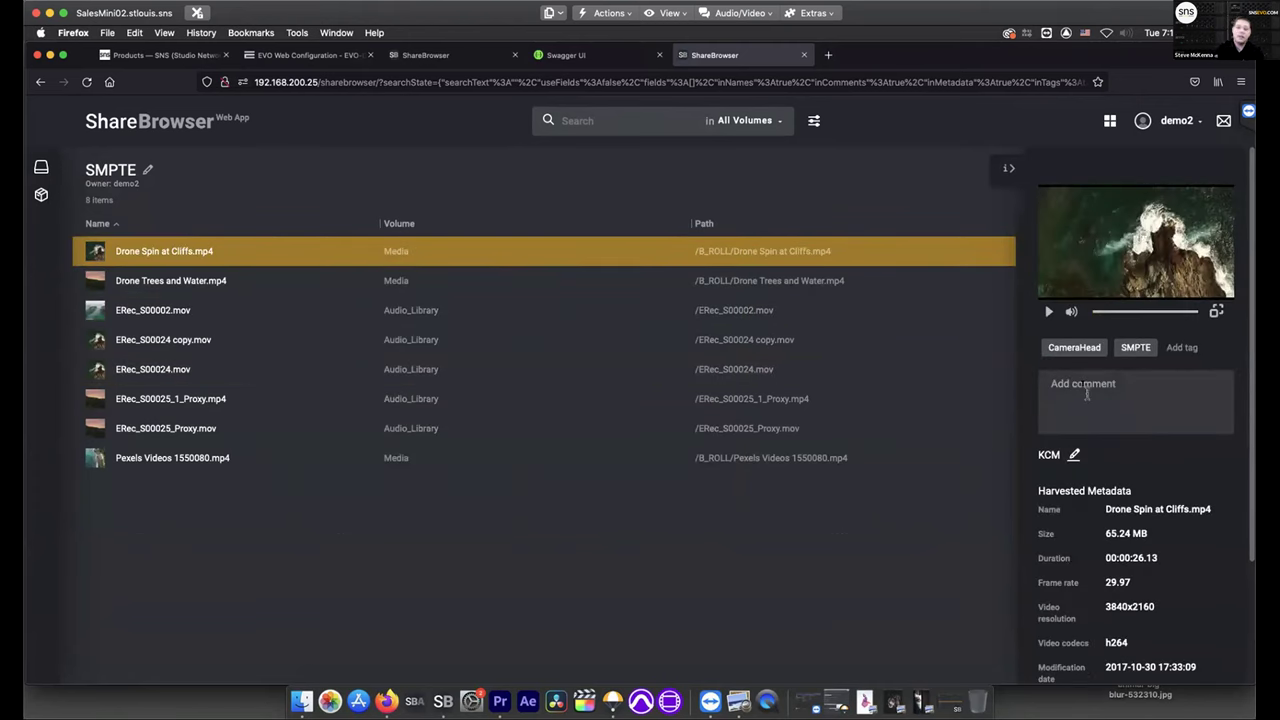
Start a 00:00:00-stamped comment beginning 'mi' on the clip, then return to Premiere Pro
left_click(1086, 393)
double_click(1090, 386)
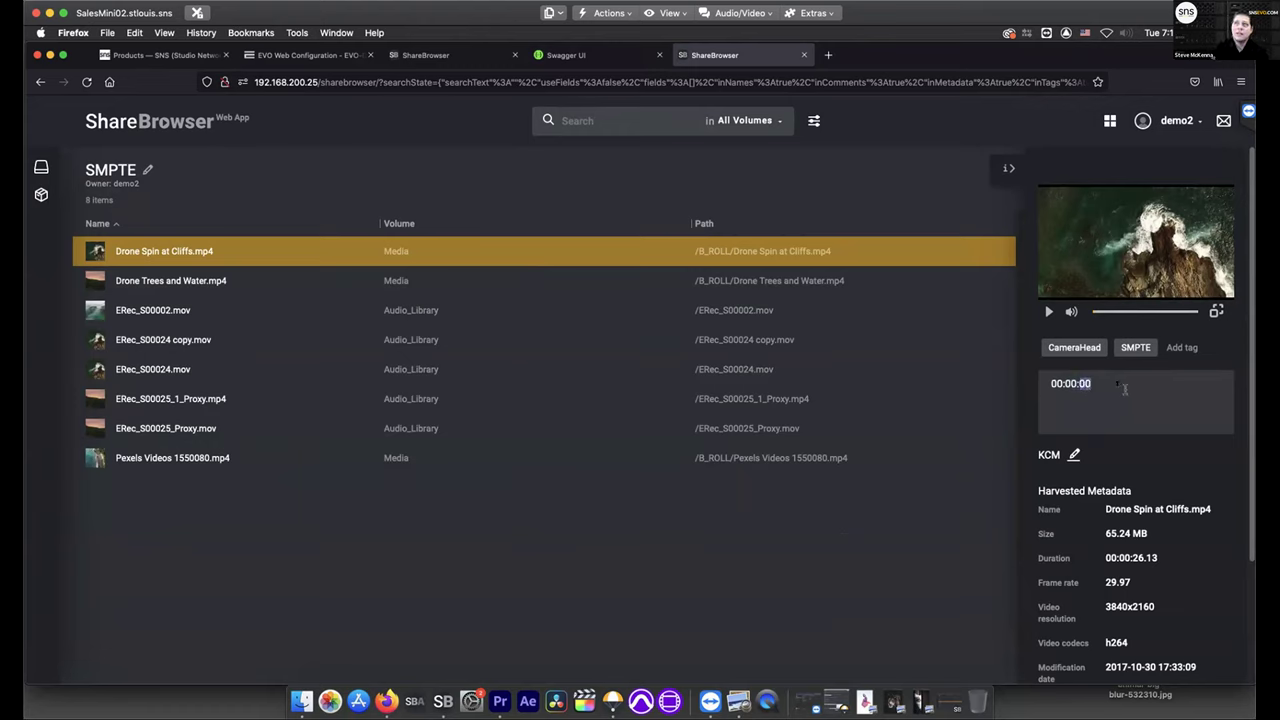
left_click(1125, 390)
type("mi")
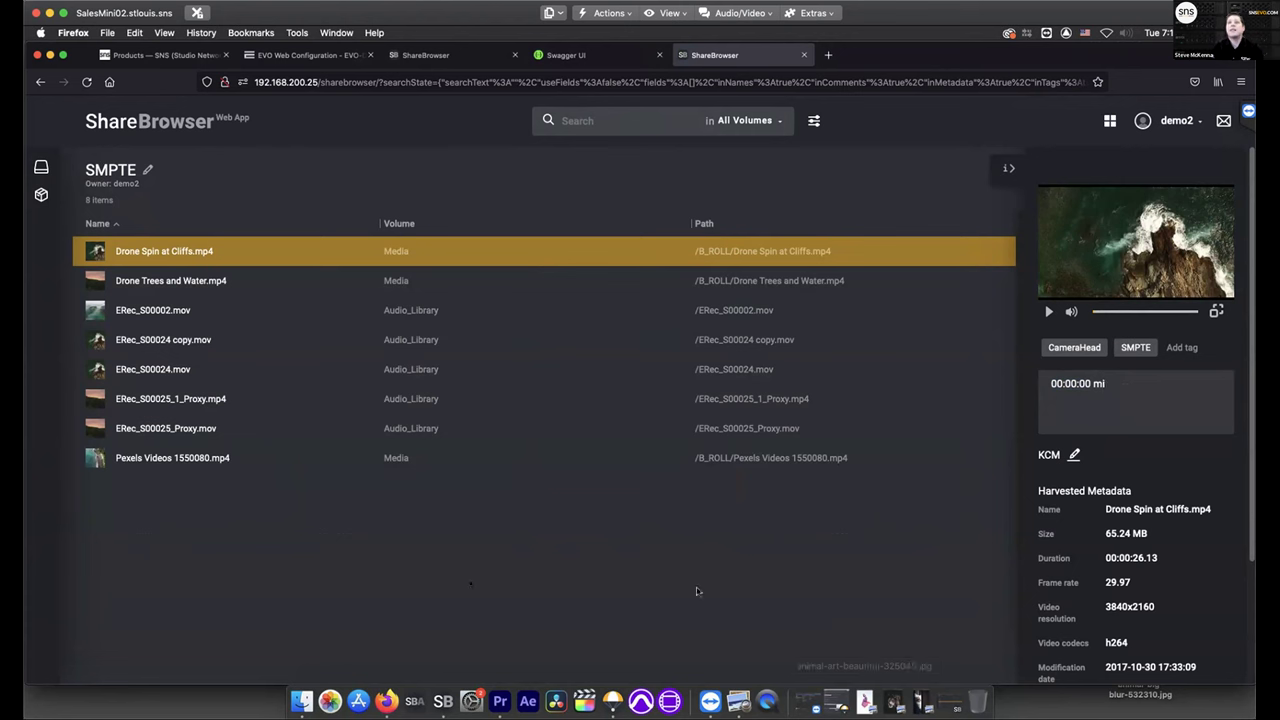
left_click(501, 702)
left_click(401, 92)
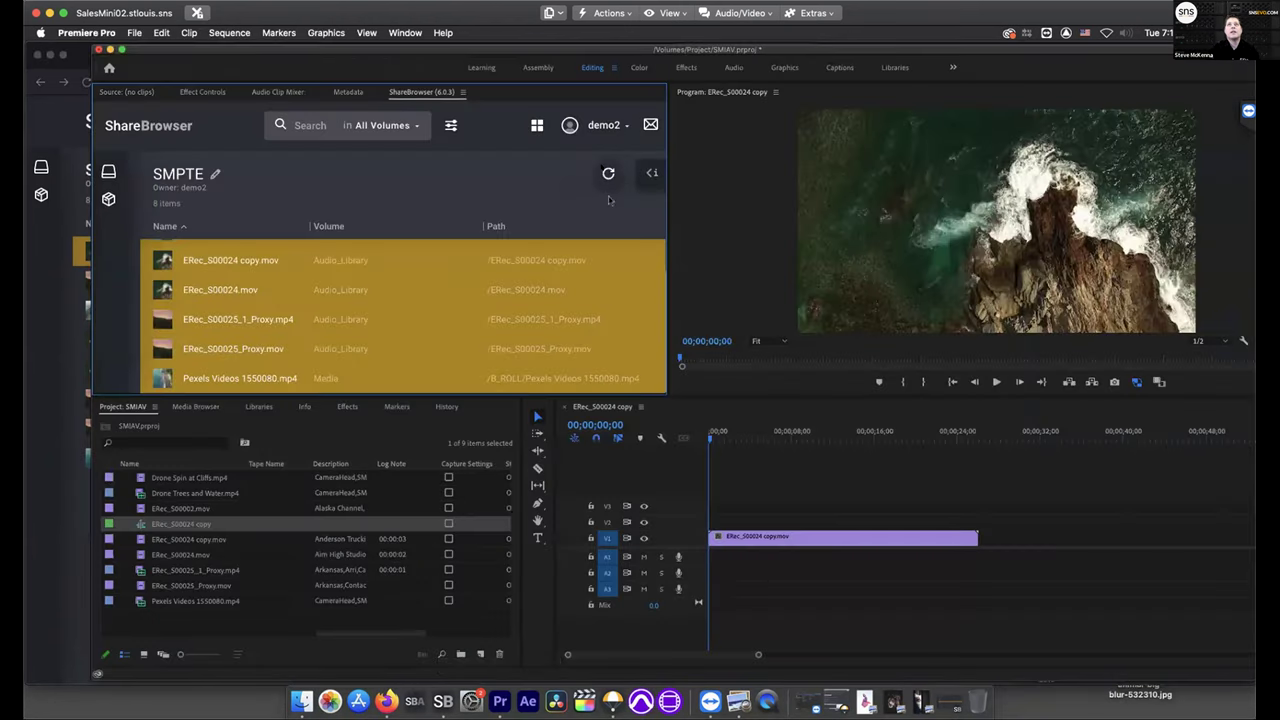
Refresh the ShareBrowser panel and show Drone Spin at Cliffs.mp4's details and comments
left_click(608, 173)
left_click(200, 256)
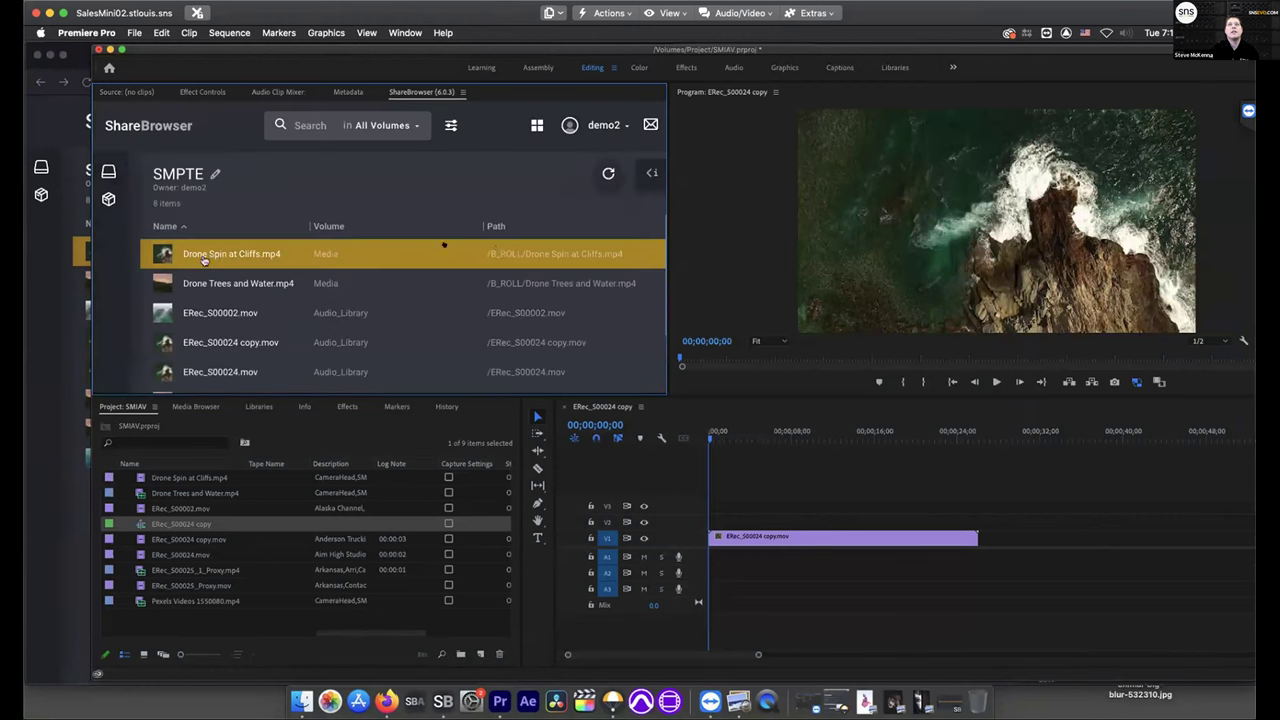
left_click(652, 175)
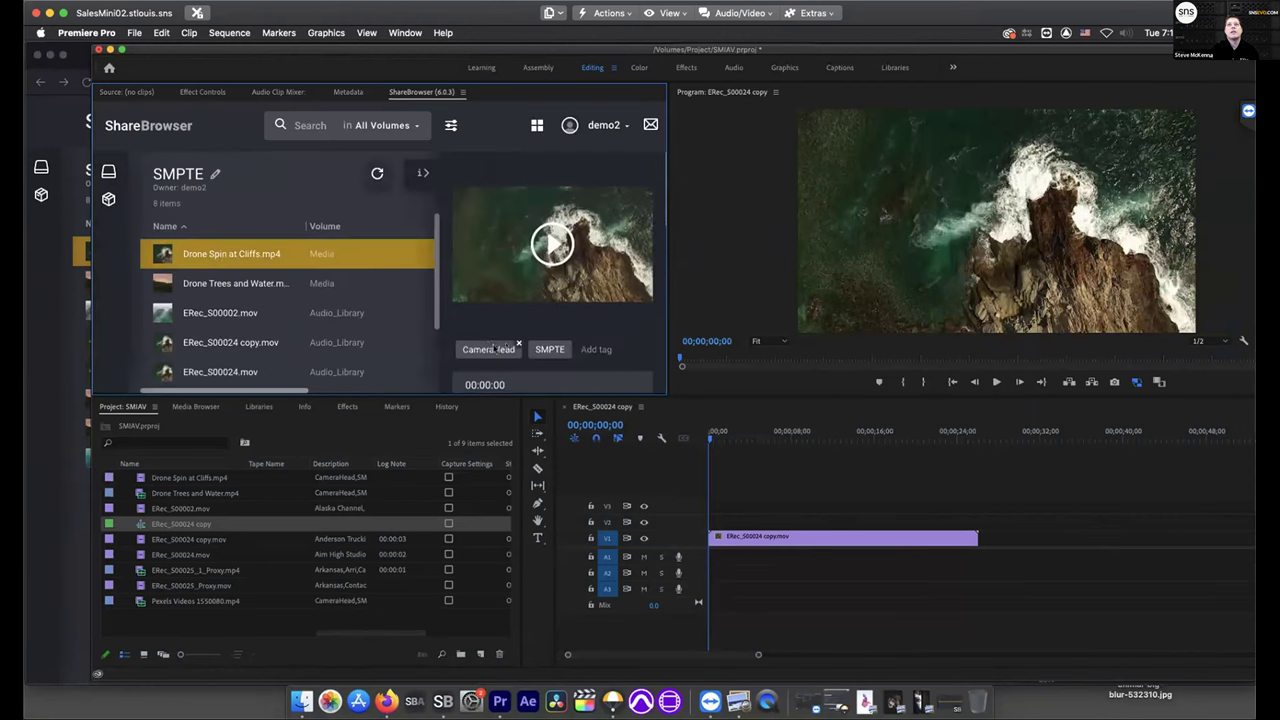
scroll(519, 342, "down", 1)
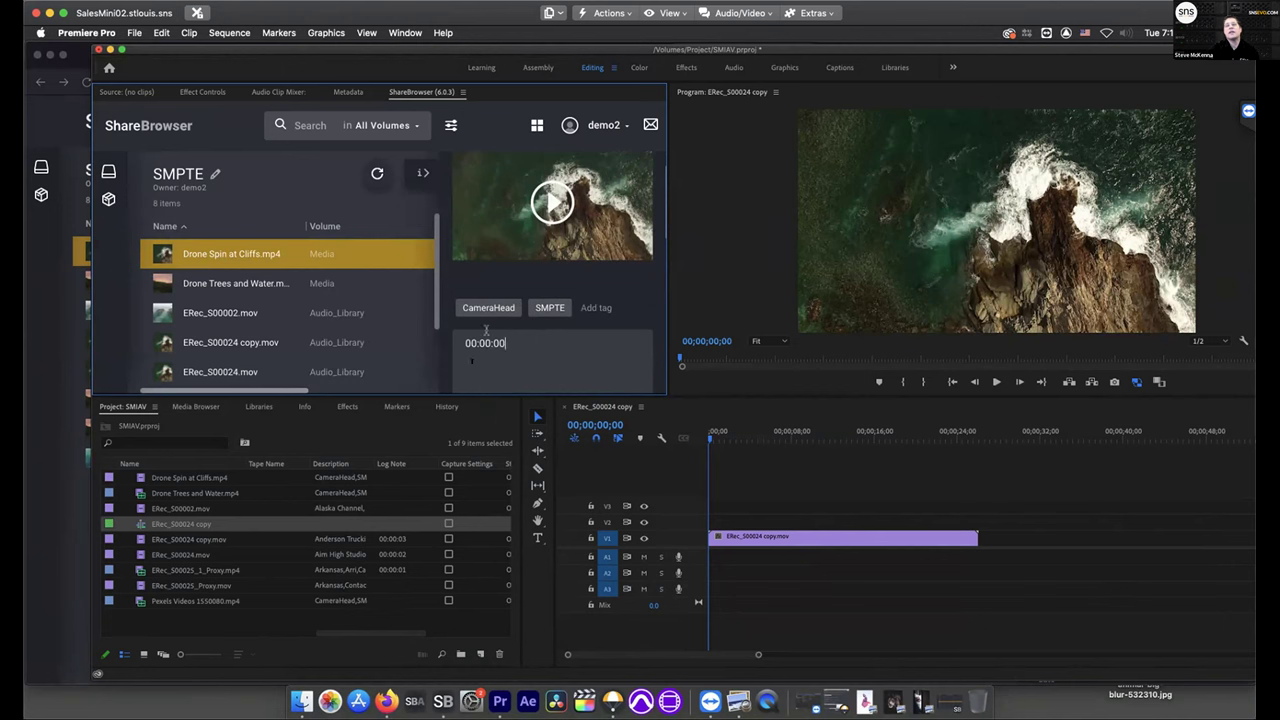
View ERec_S00025_Proxy.mov's tags in the web app, then minimize the browser back to Premiere
left_click(63, 342)
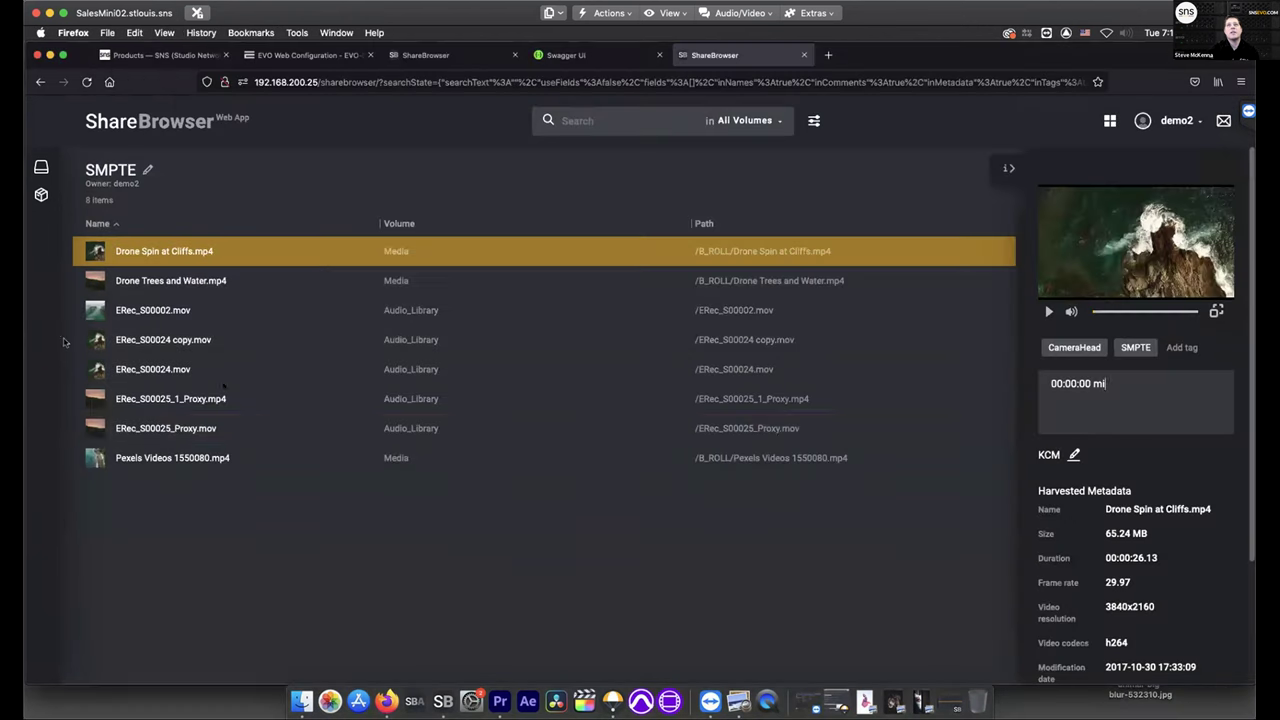
left_click(523, 428)
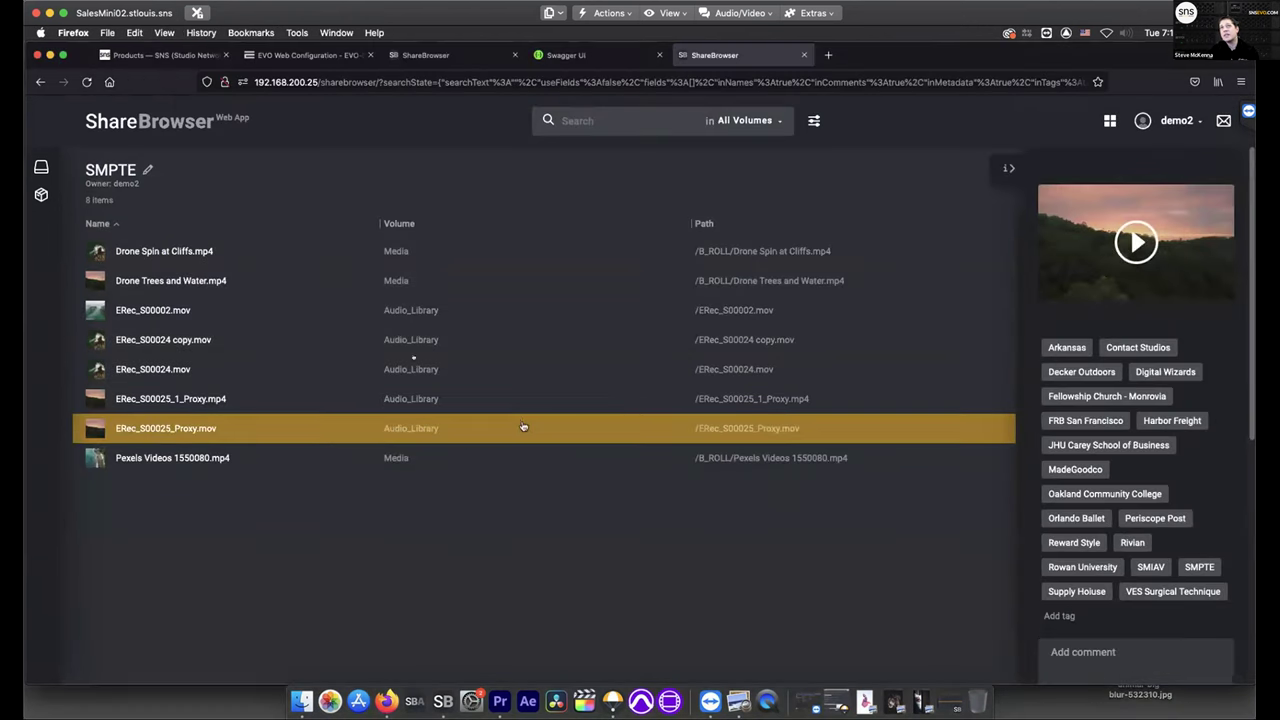
left_click(49, 55)
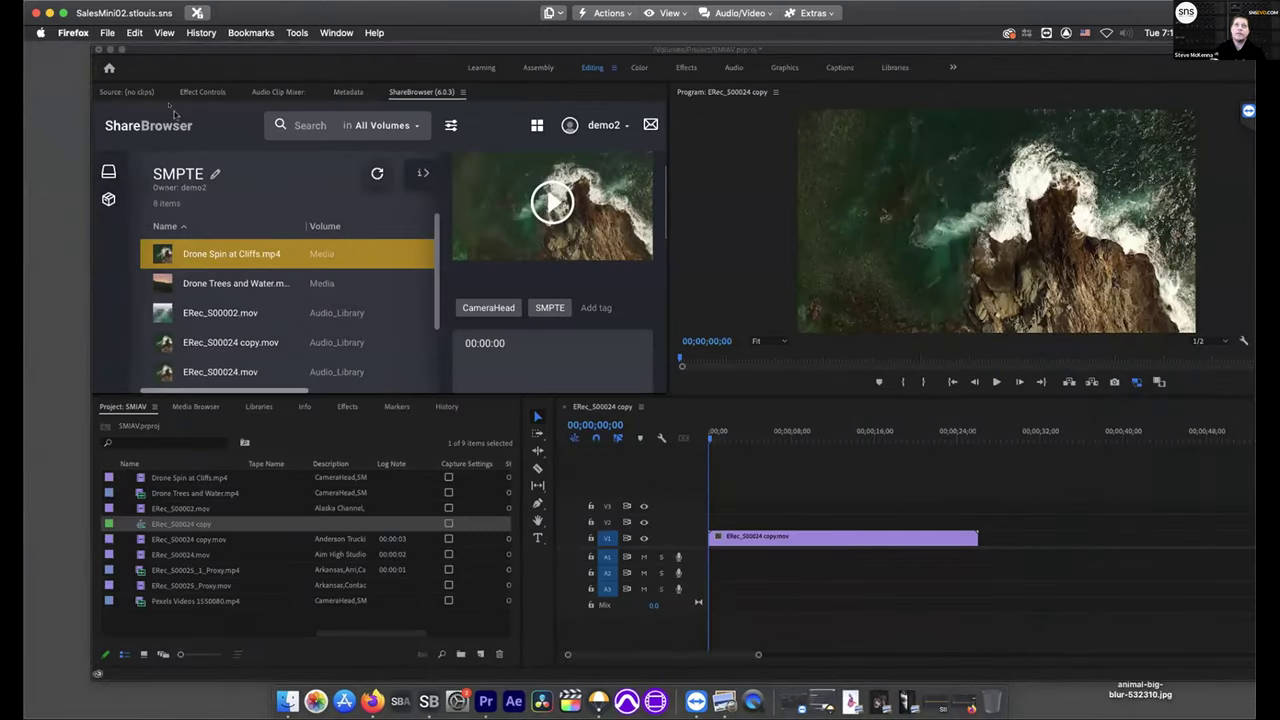
left_click(108, 33)
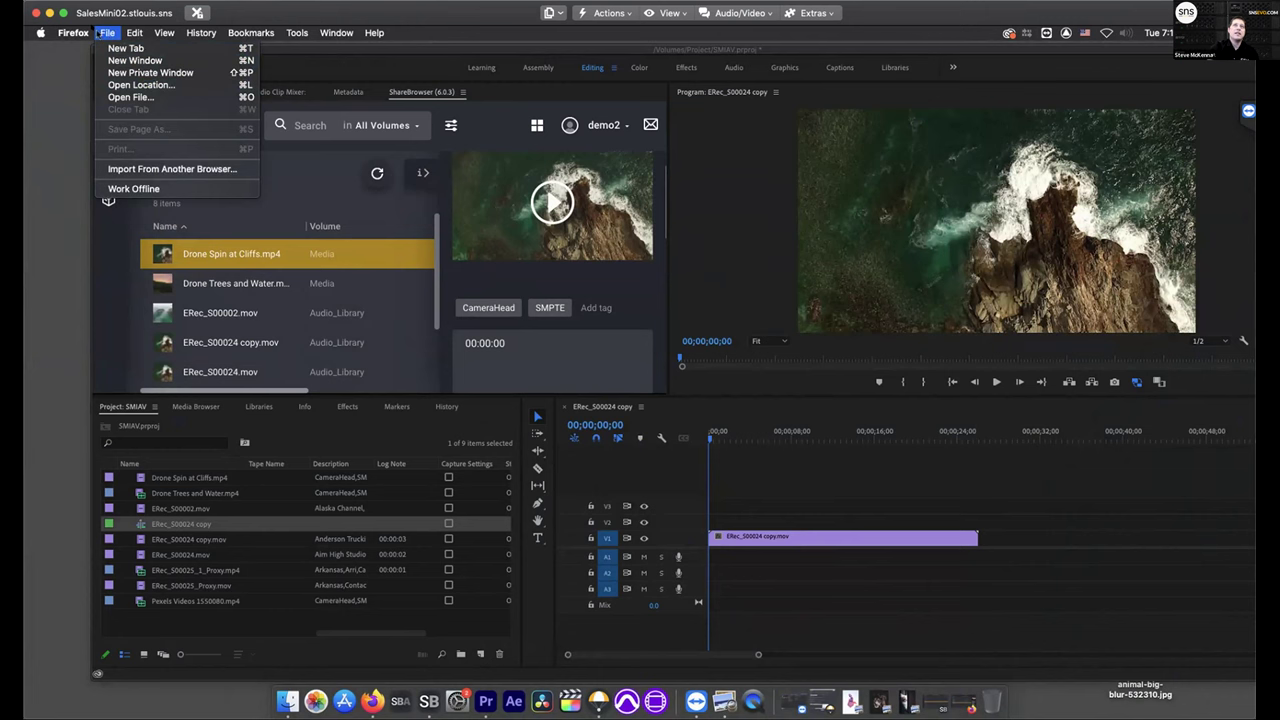
left_click(381, 57)
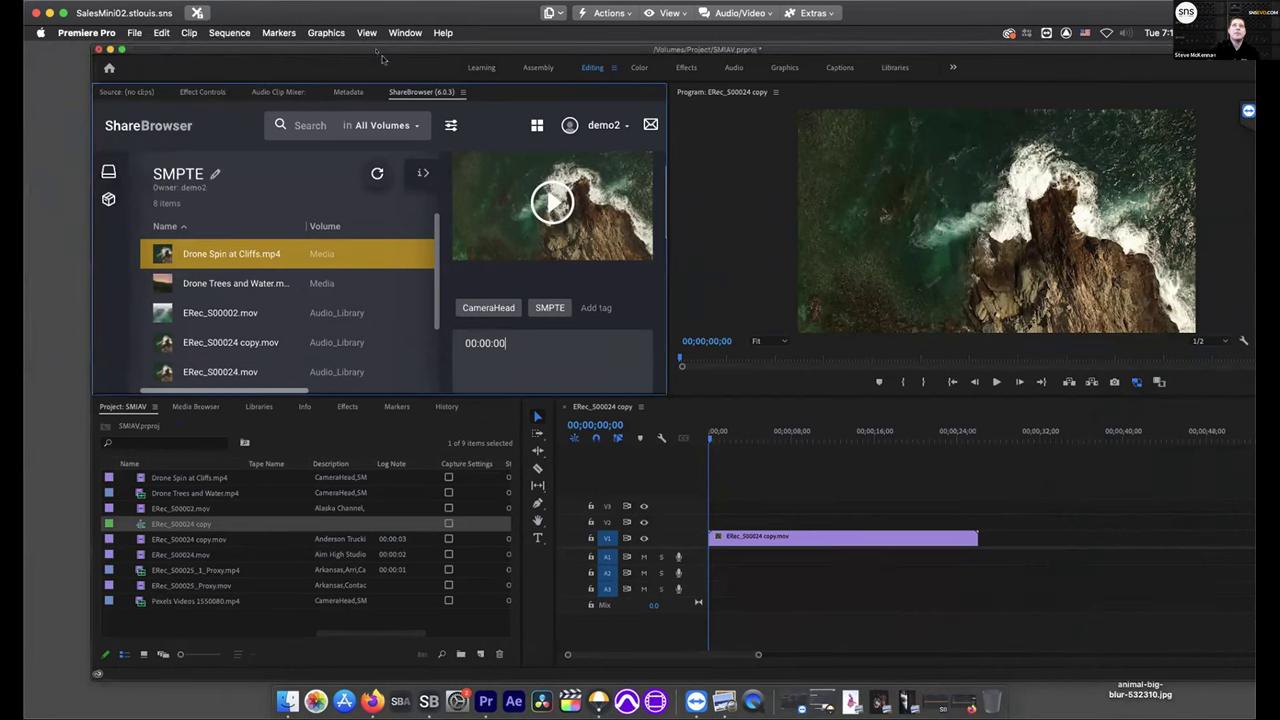
left_click(139, 33)
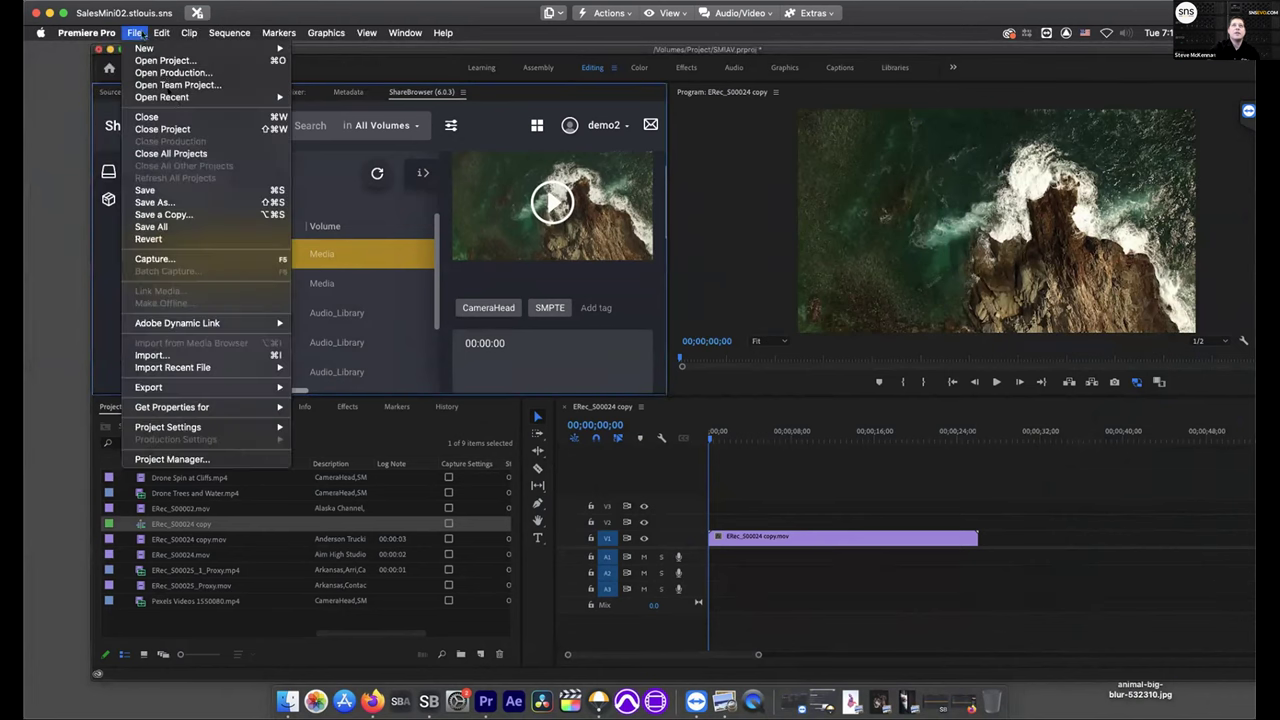
Save the project as SMPTE.prproj on the Desktop and minimize Premiere Pro
left_click(178, 203)
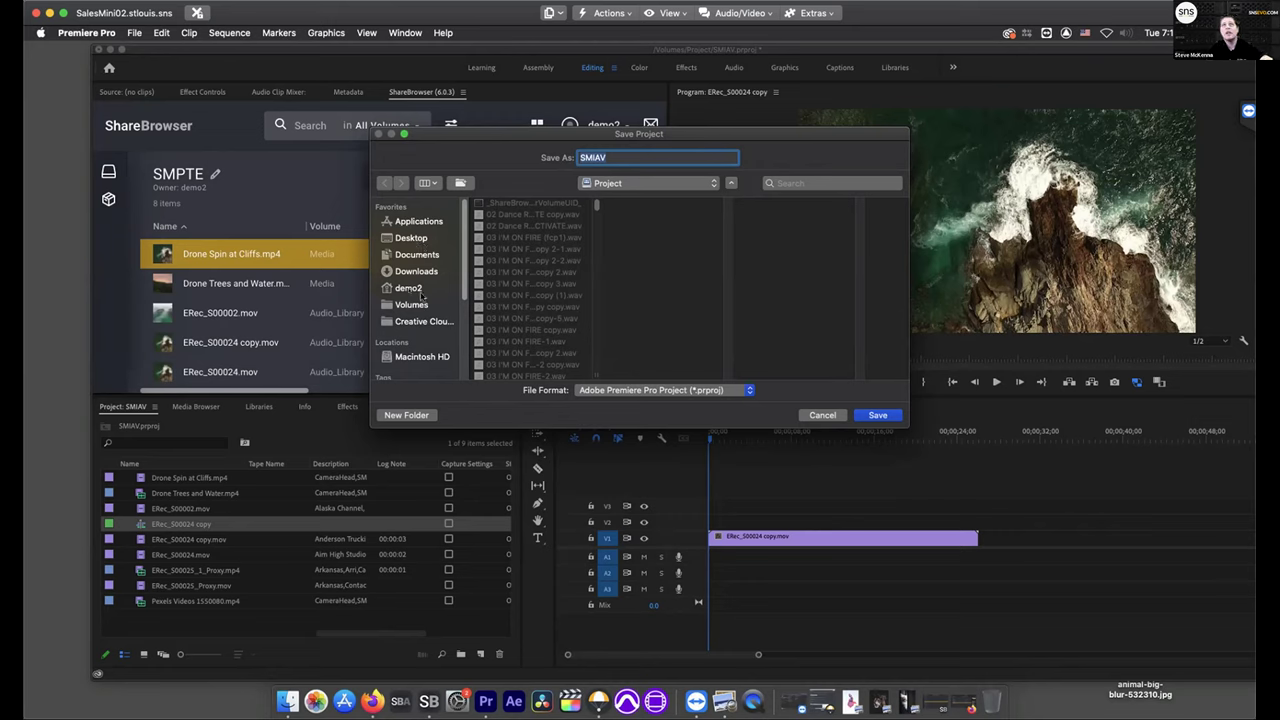
left_click(410, 240)
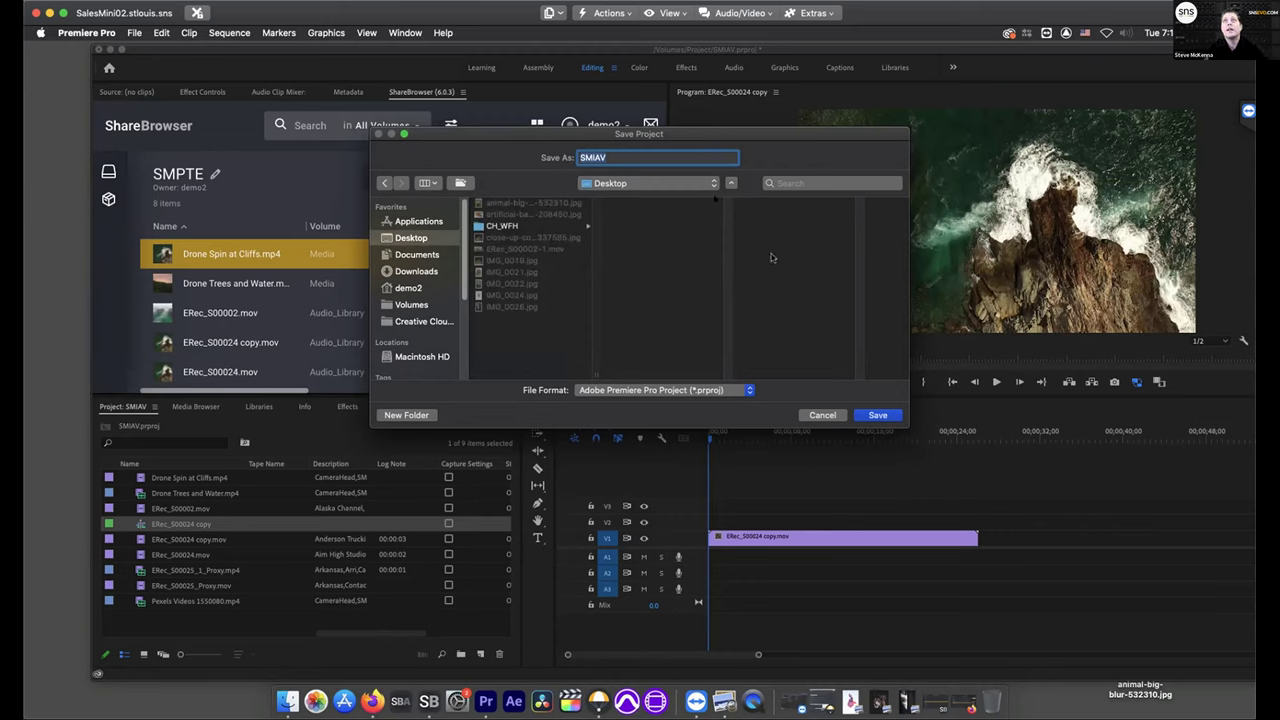
type("SMPTE")
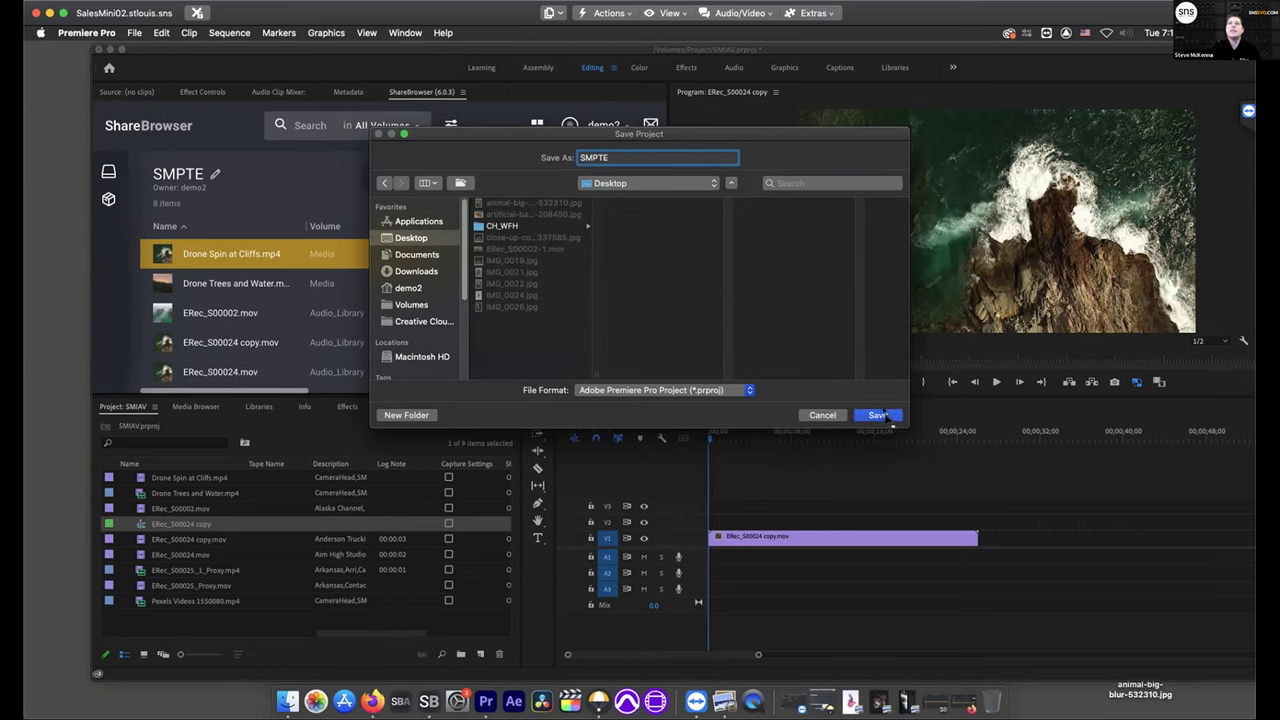
left_click(877, 415)
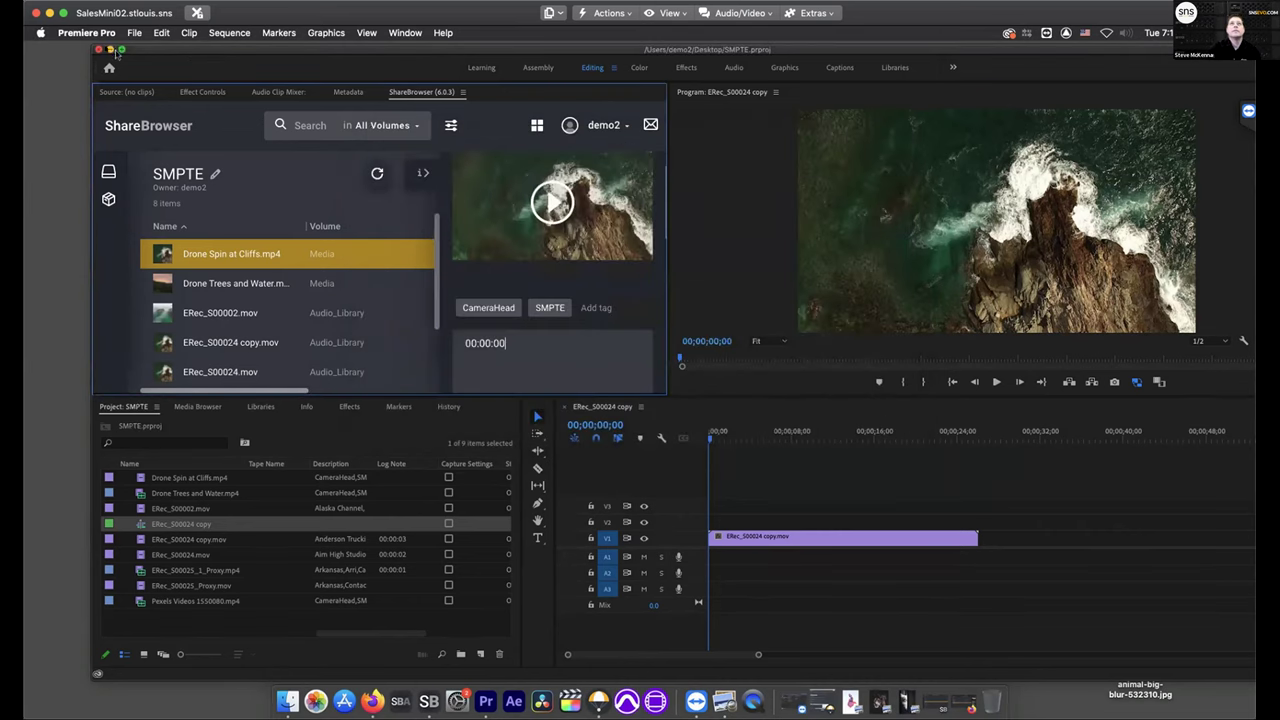
left_click(109, 49)
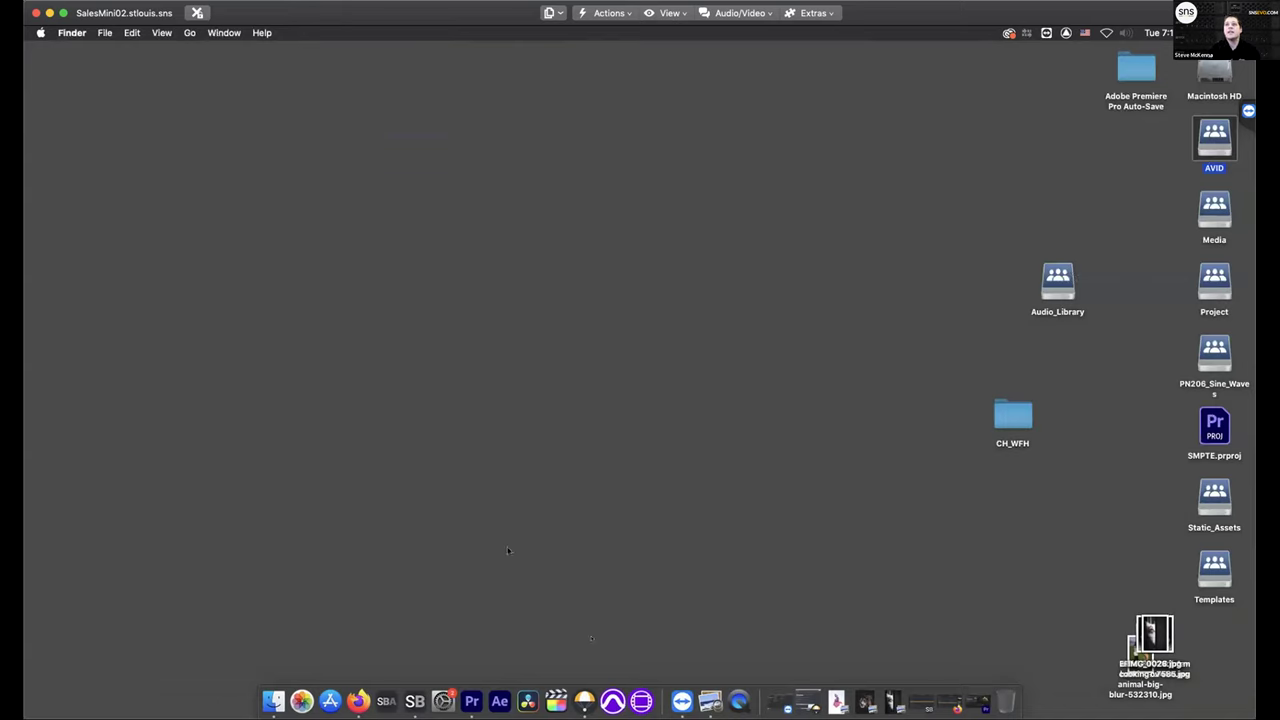
Quit a running app from its Dock menu and launch SNS Nomad
right_click(577, 690)
left_click(592, 661)
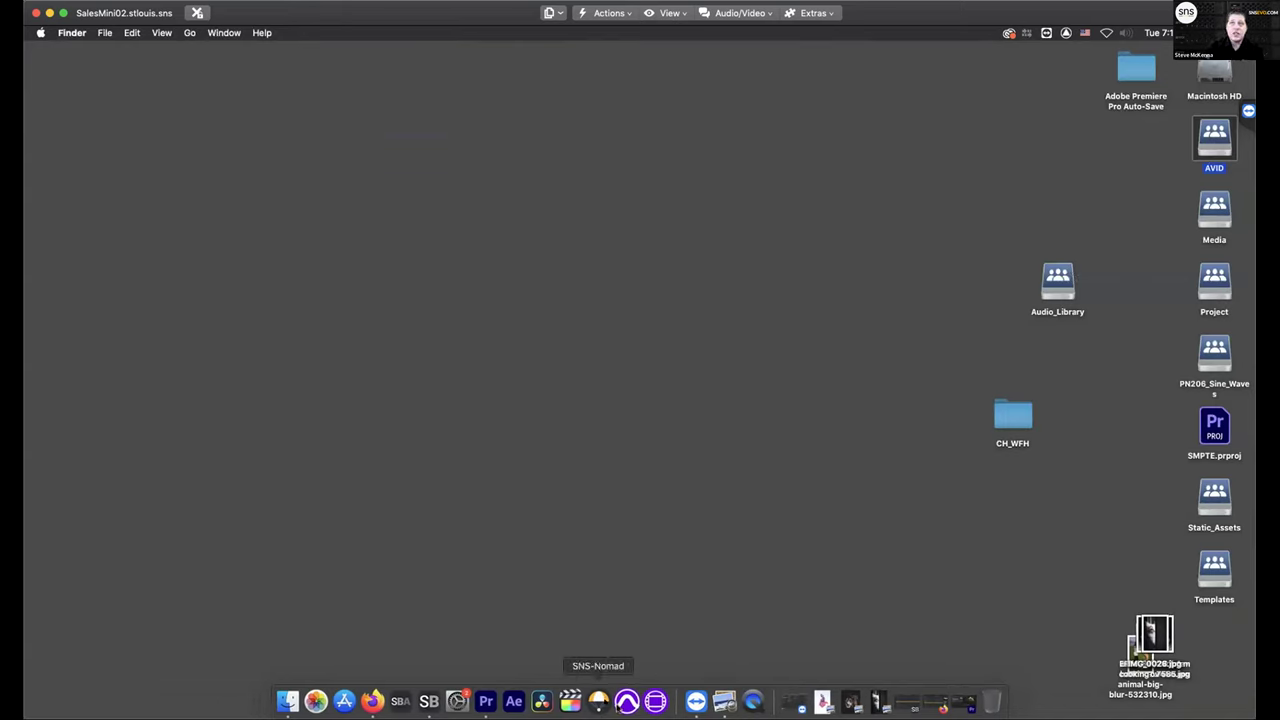
left_click(599, 702)
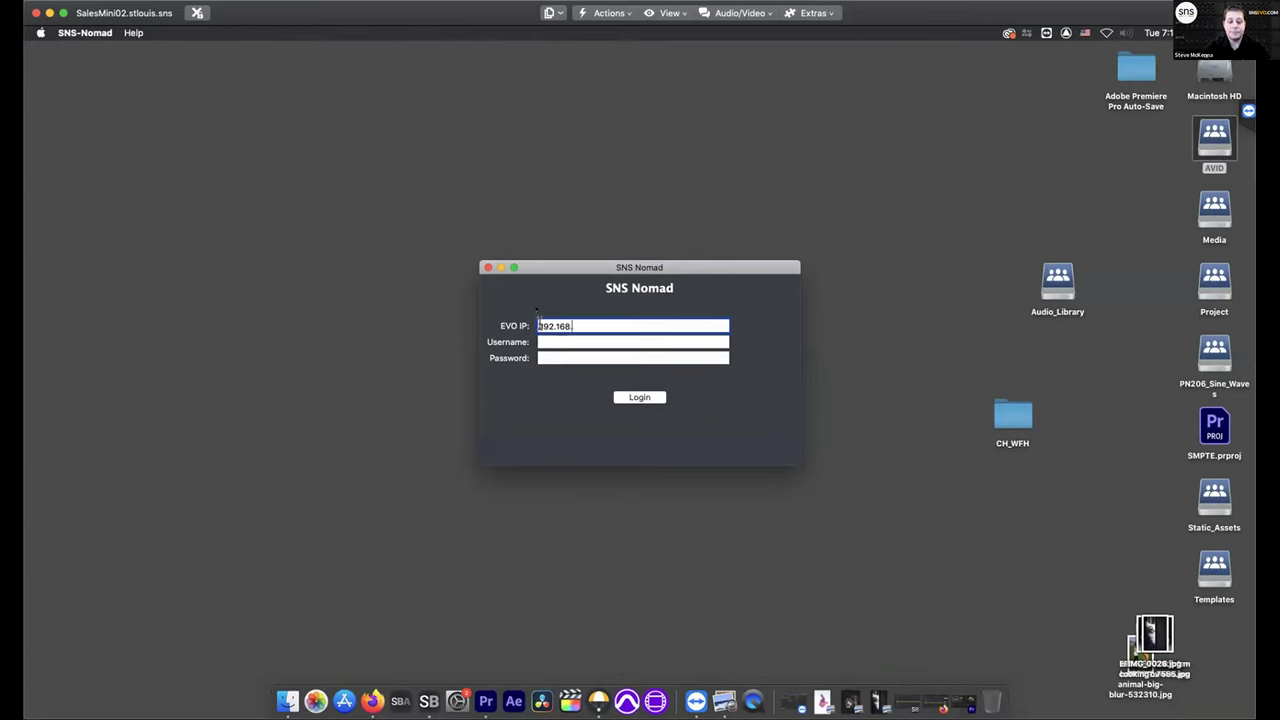
Log in to the EVO at 192.168.200.25 with the username and password
type("25")
left_click(563, 342)
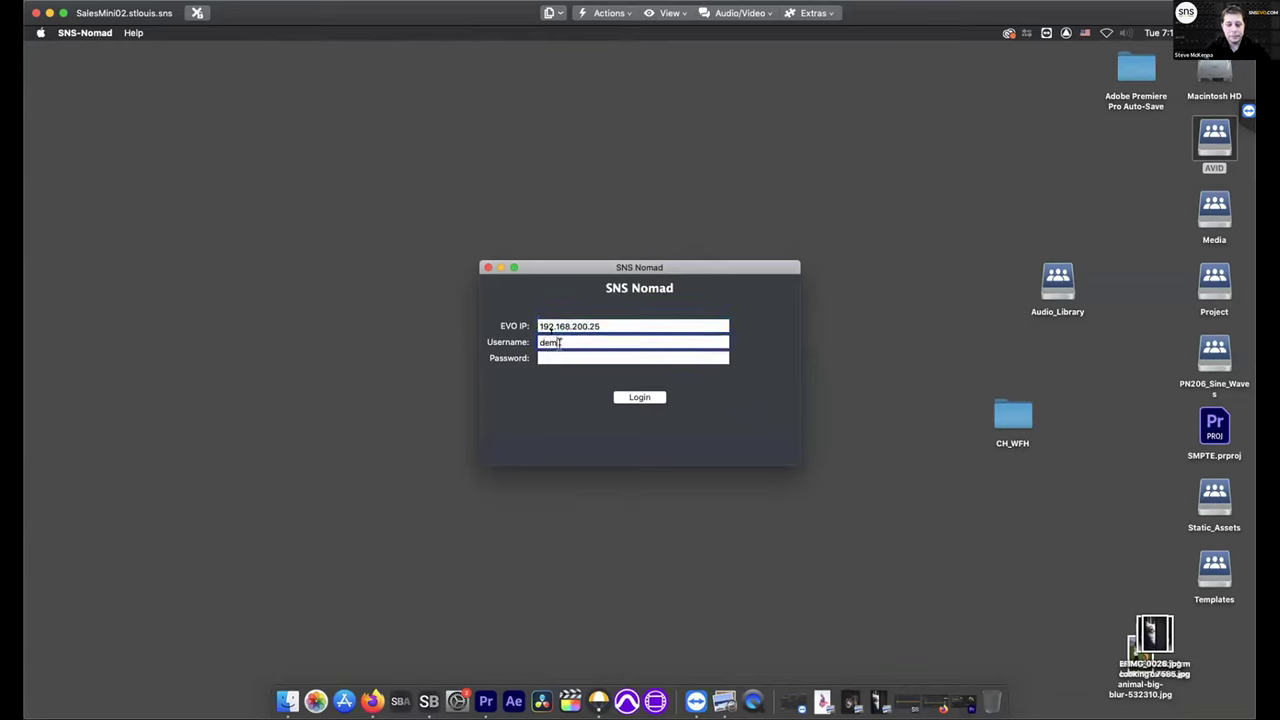
key("Tab")
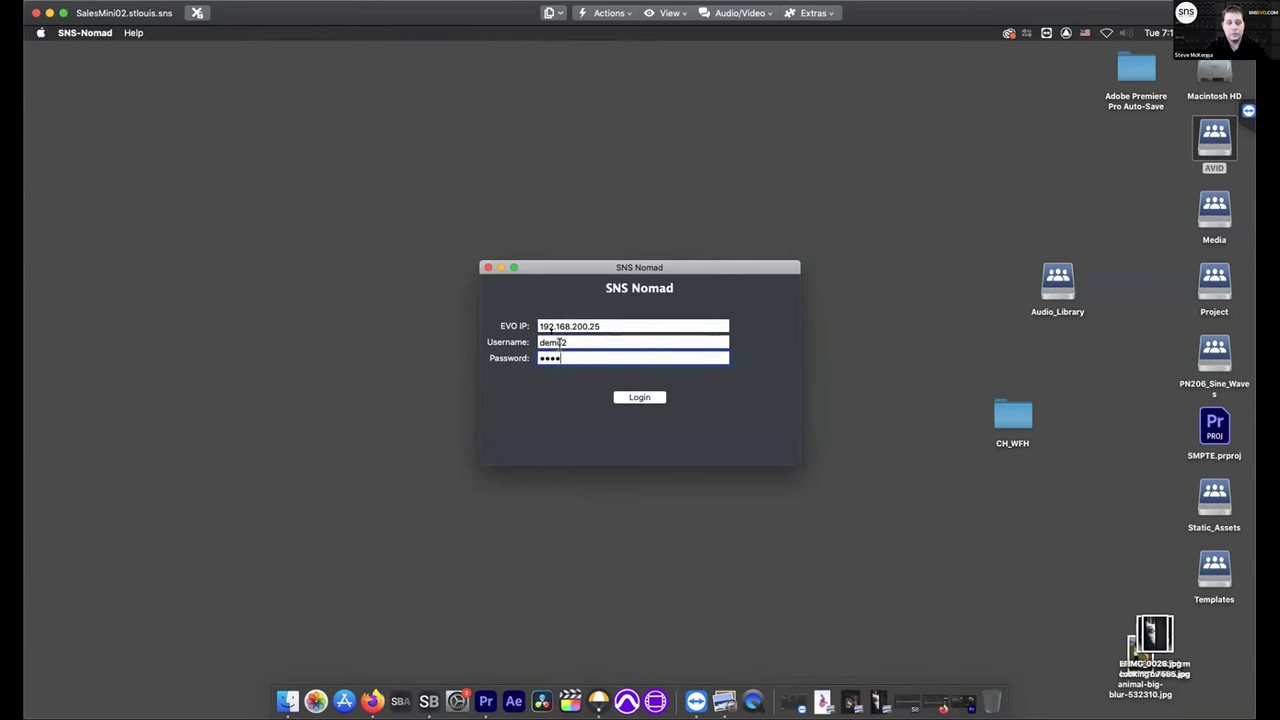
left_click(660, 401)
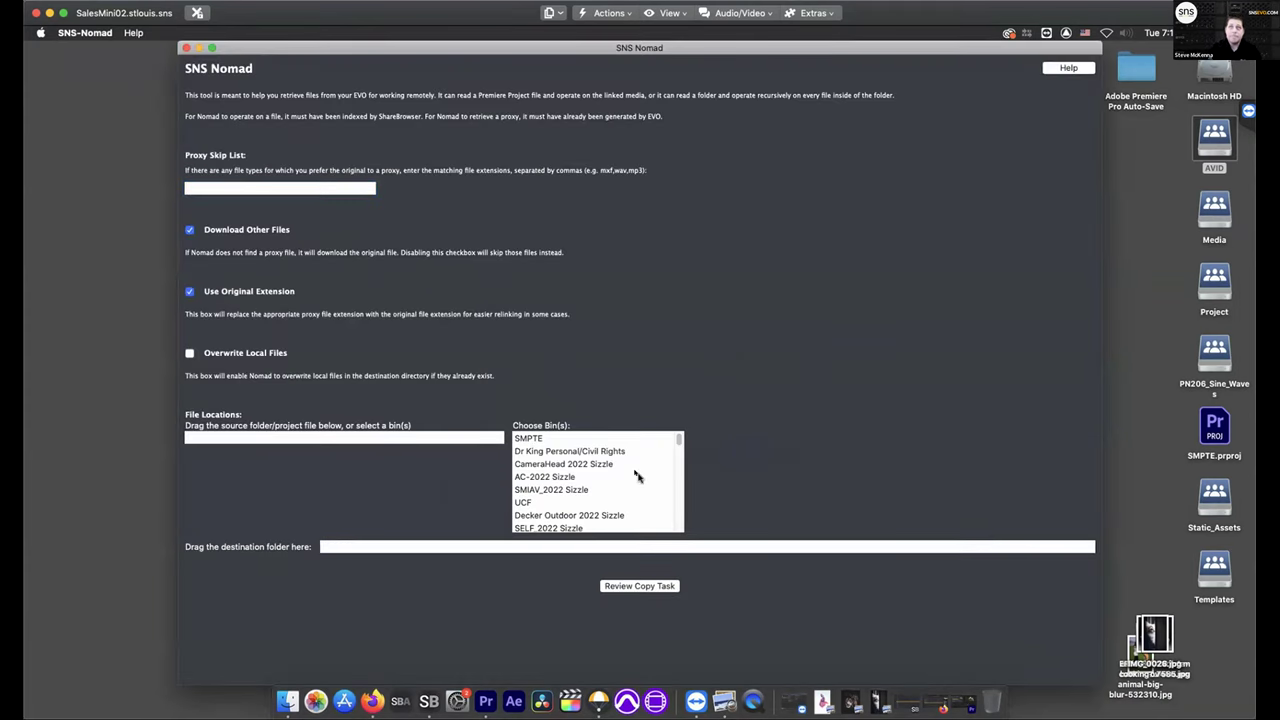
Shrink the Nomad window and drop the desktop's SMPTE.prproj in as the source project
left_click_drag(1097, 680, 849, 635)
left_click(957, 540)
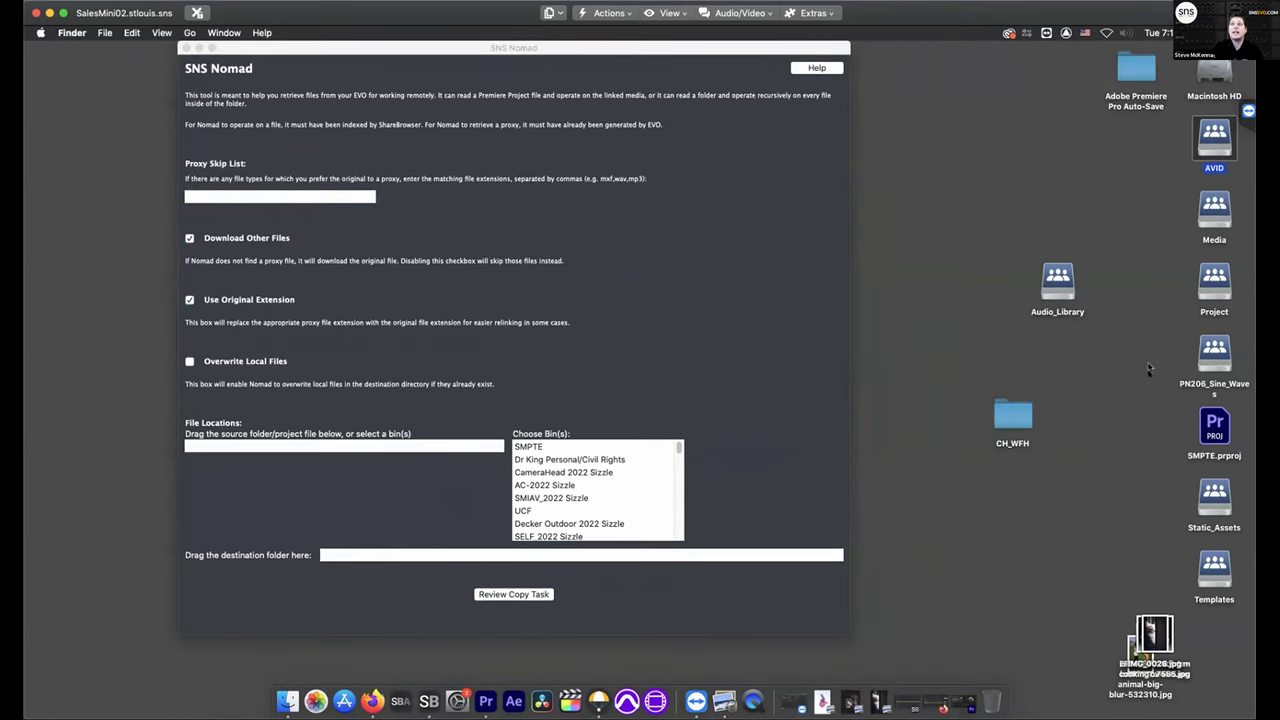
left_click_drag(1222, 428, 242, 447)
left_click(320, 461)
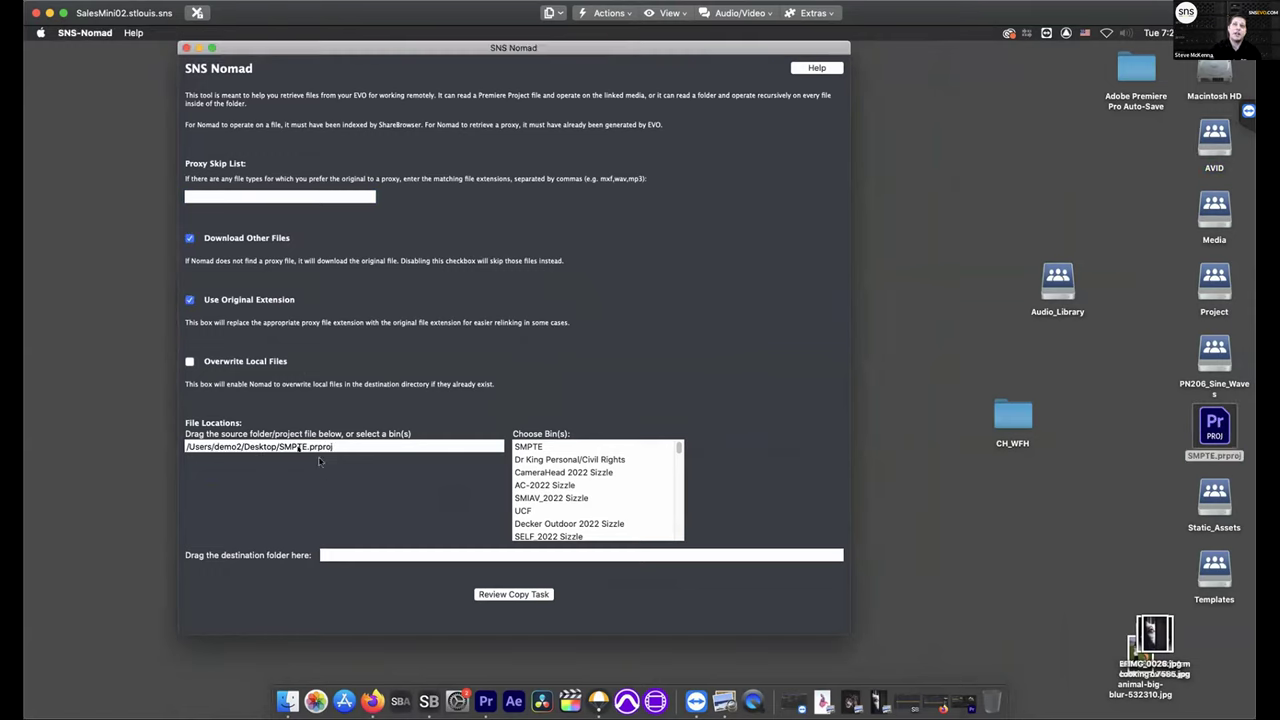
Create a new desktop folder named SMPTENE_WFH
right_click(933, 592)
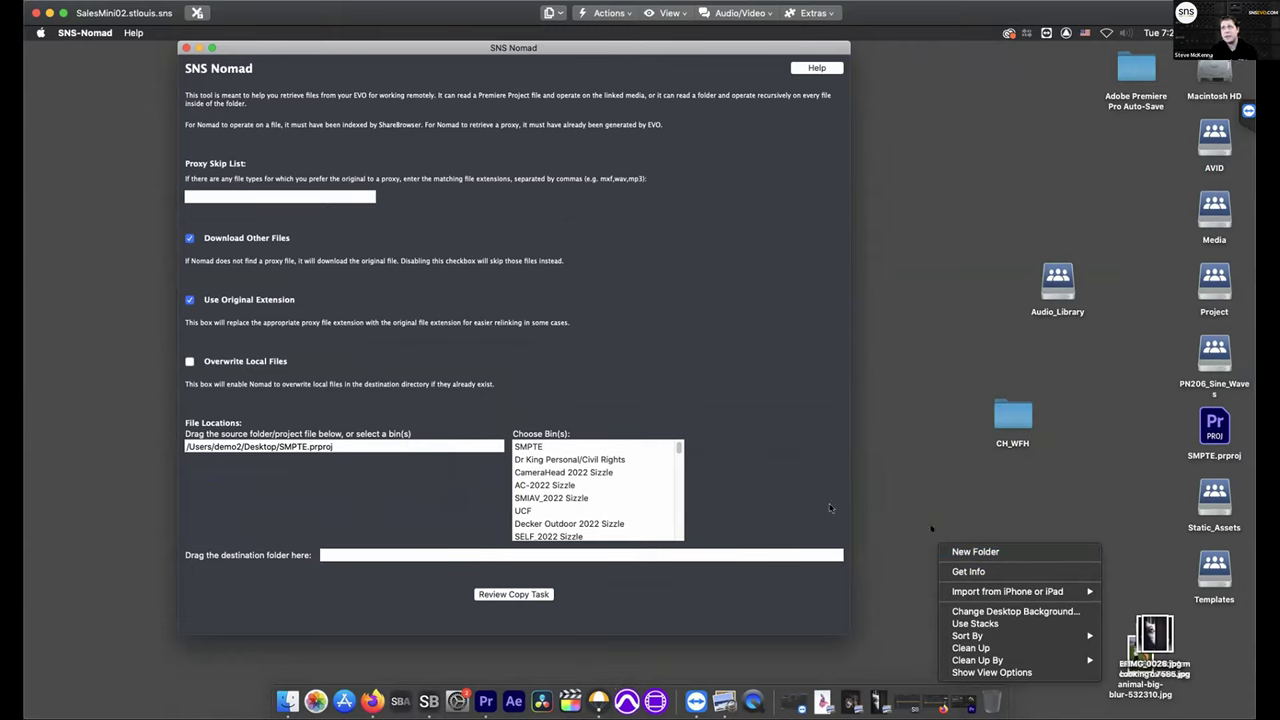
left_click(980, 553)
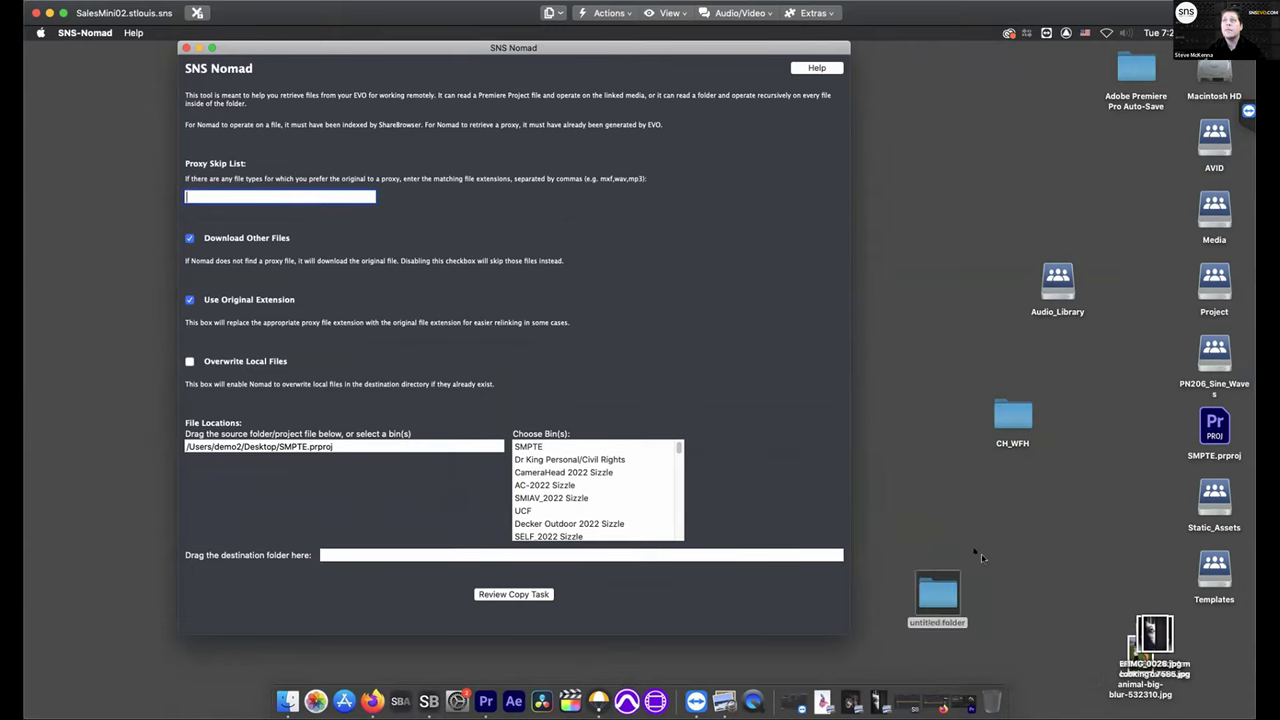
left_click(938, 621)
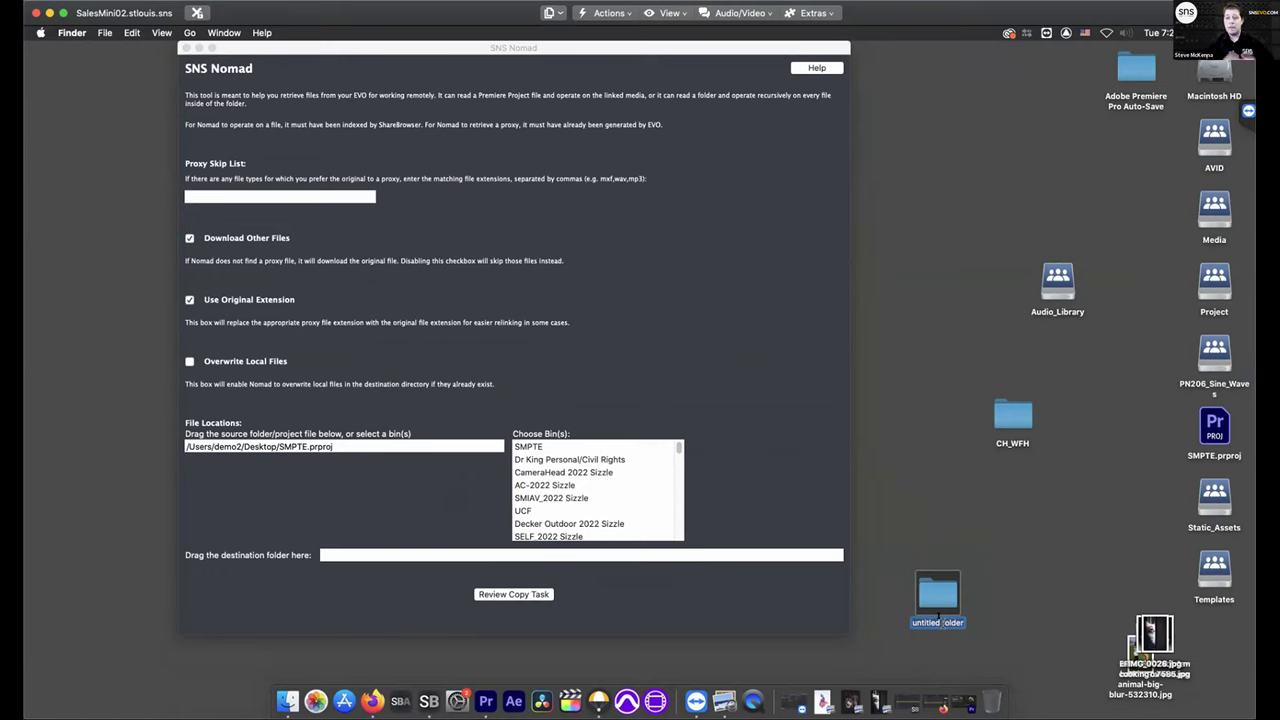
type("SMPTEN")
type("_WFH")
left_click(1051, 552)
Set SMPTENE_WFH as the destination folder and review the copy task
left_click(947, 603)
left_click_drag(942, 597, 561, 557)
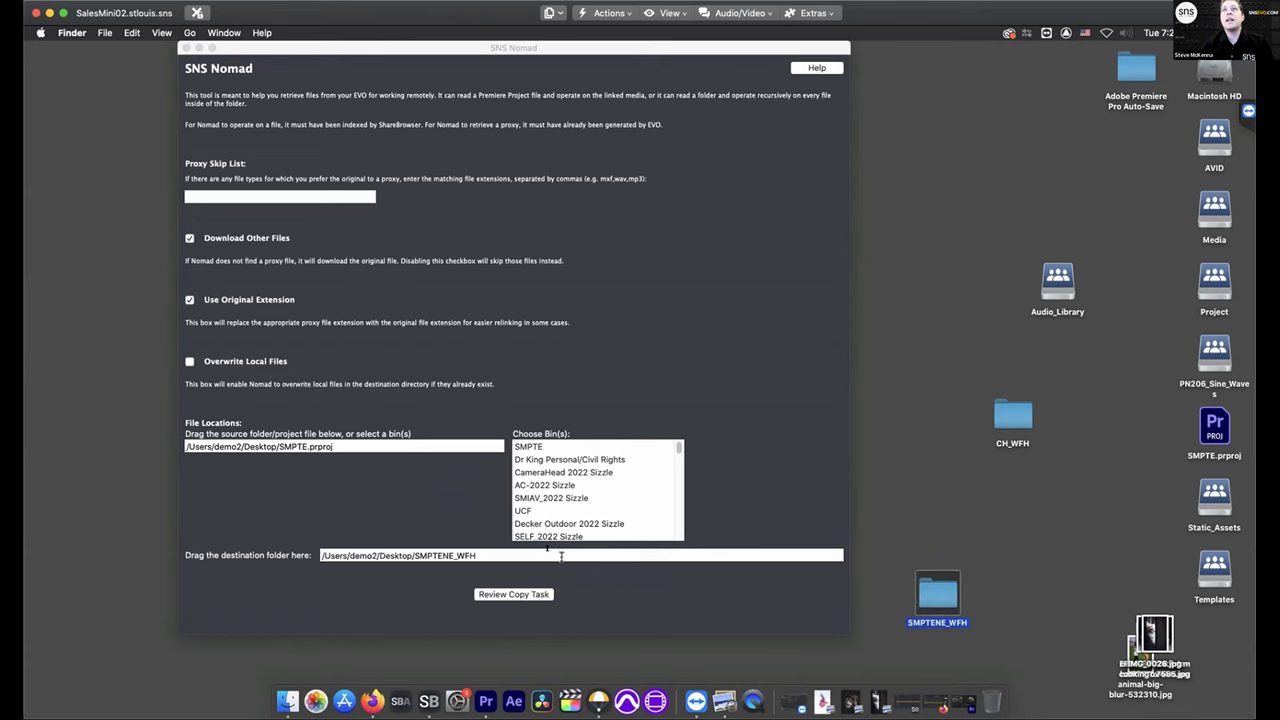
left_click(482, 596)
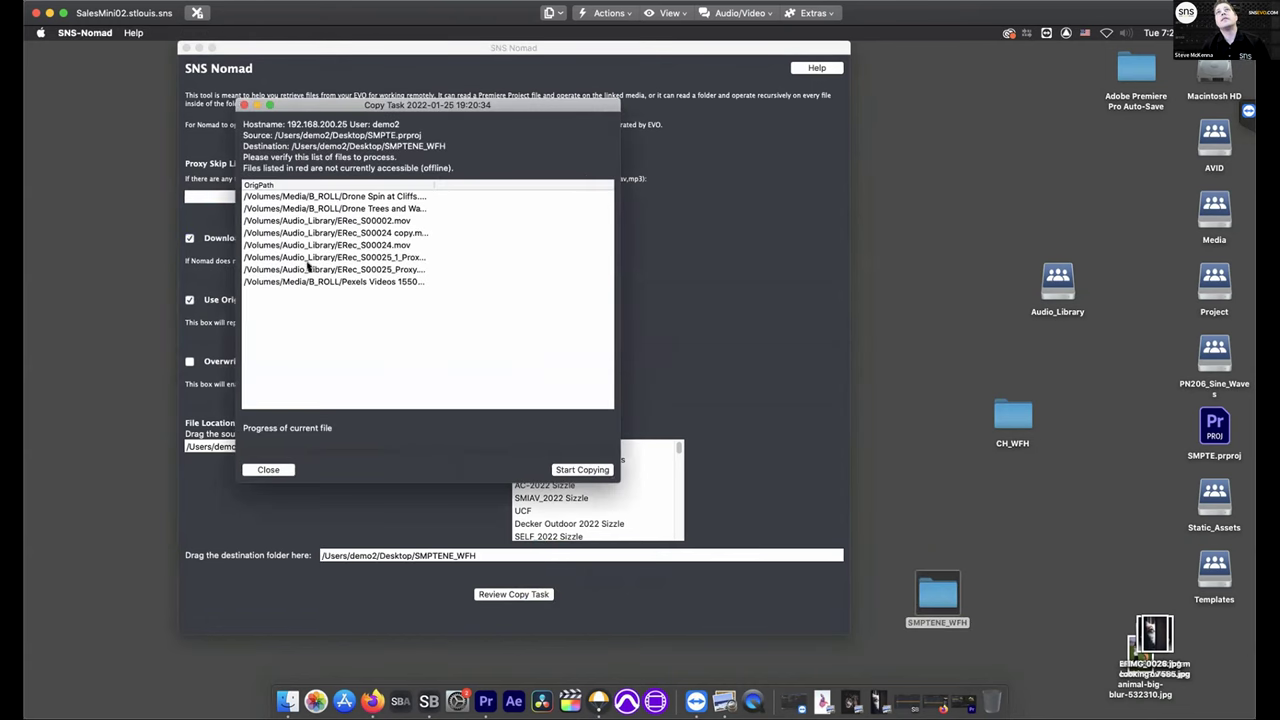
Start copying the eight proxy files locally, adjusting the path column to read full paths
left_click_drag(434, 188, 585, 216)
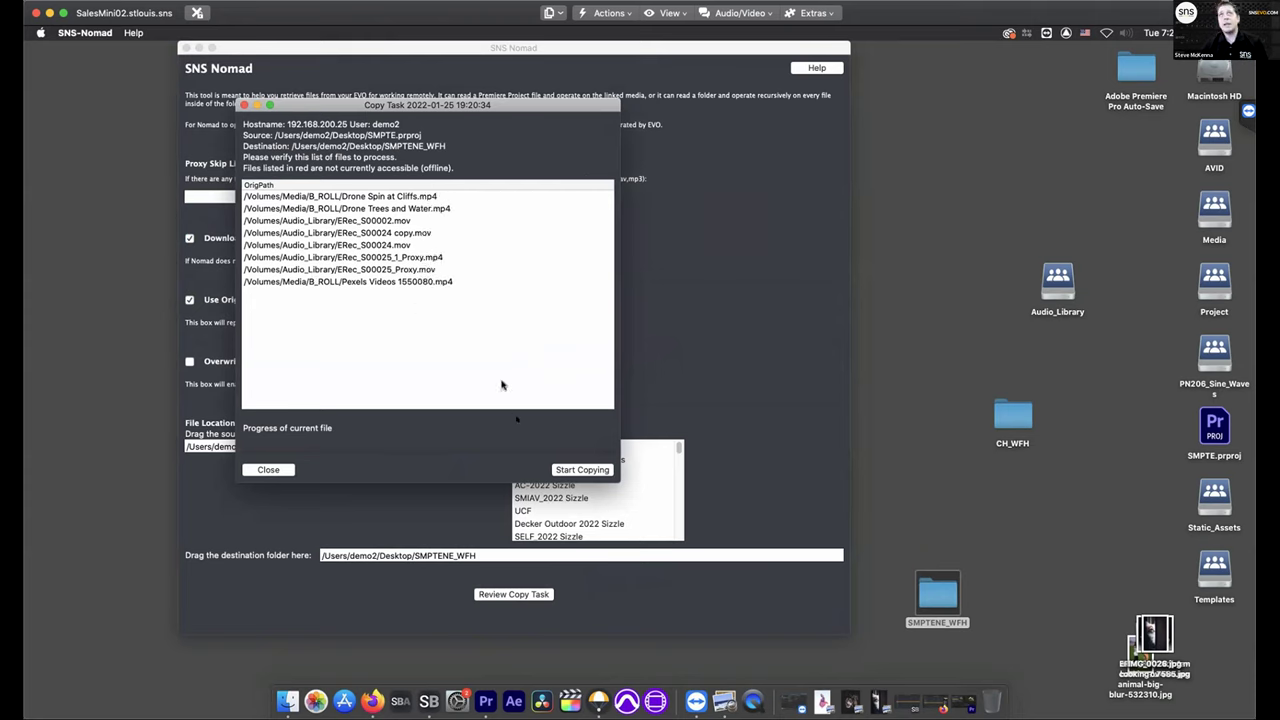
left_click(565, 469)
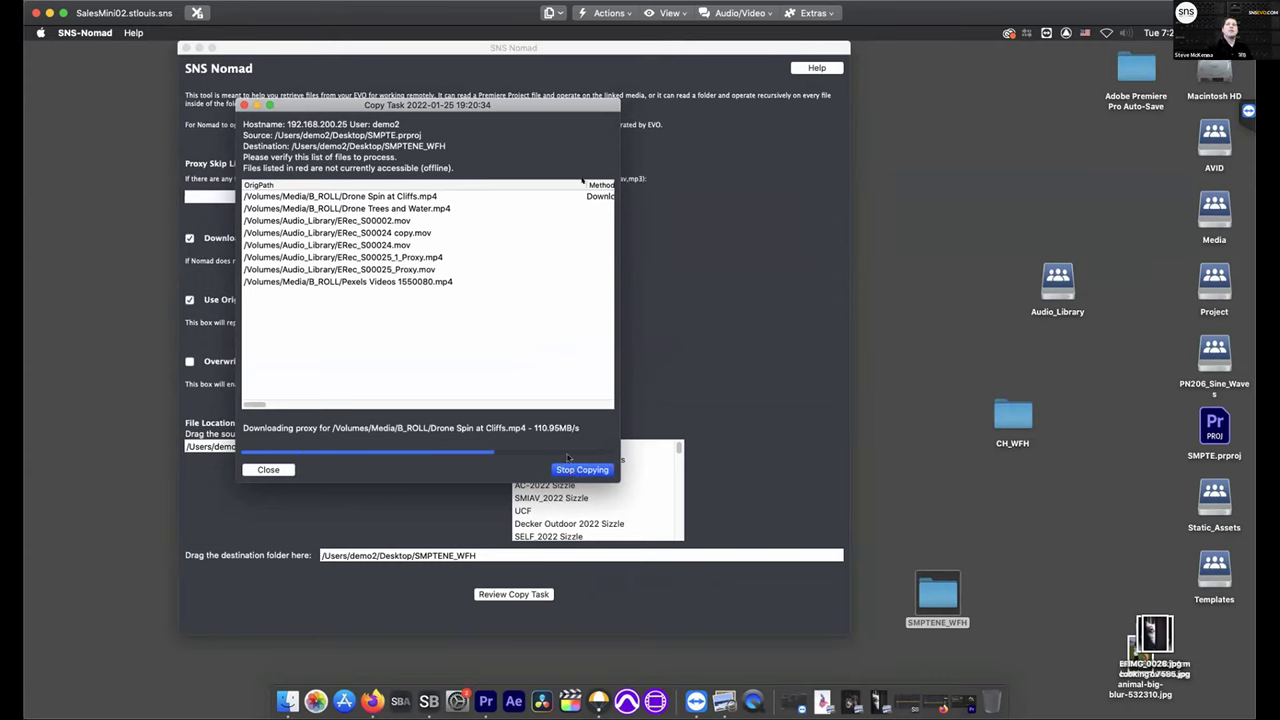
left_click_drag(591, 190, 449, 188)
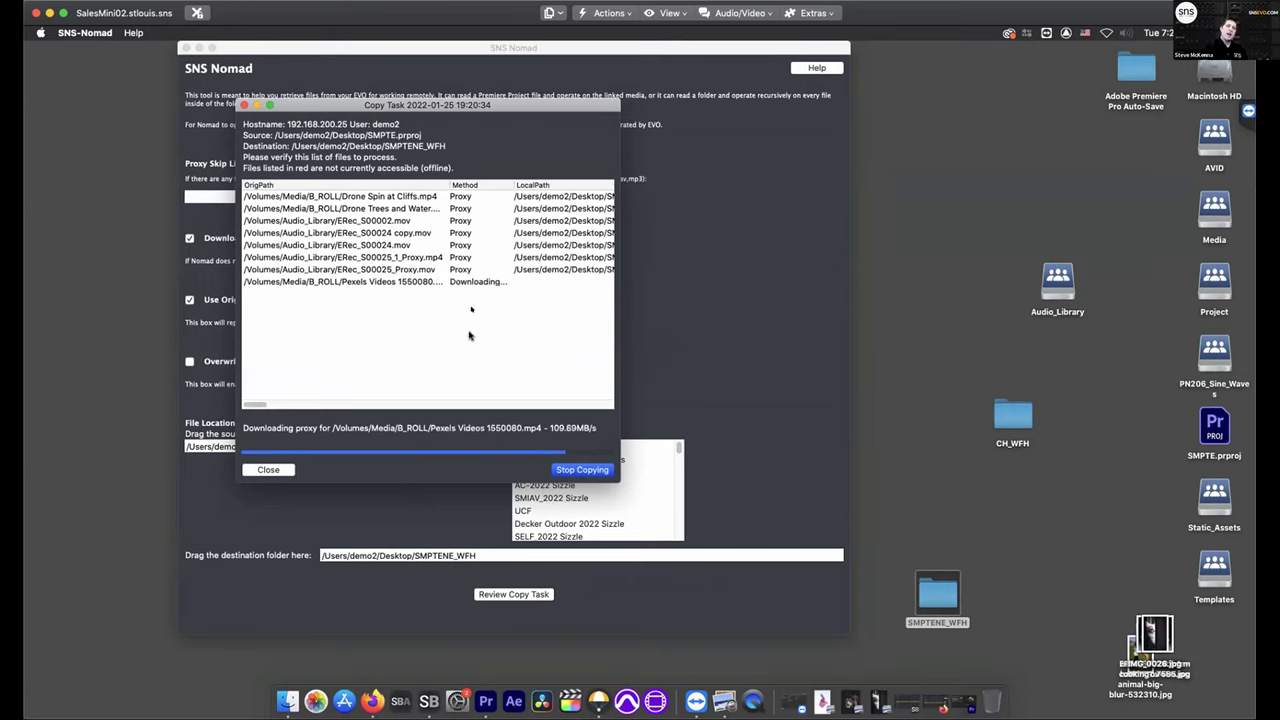
Check the Audio_Library and B_ROLL clips in SMPTENE_WFH, then close the copy task and return to Premiere
double_click(926, 588)
left_click(525, 189)
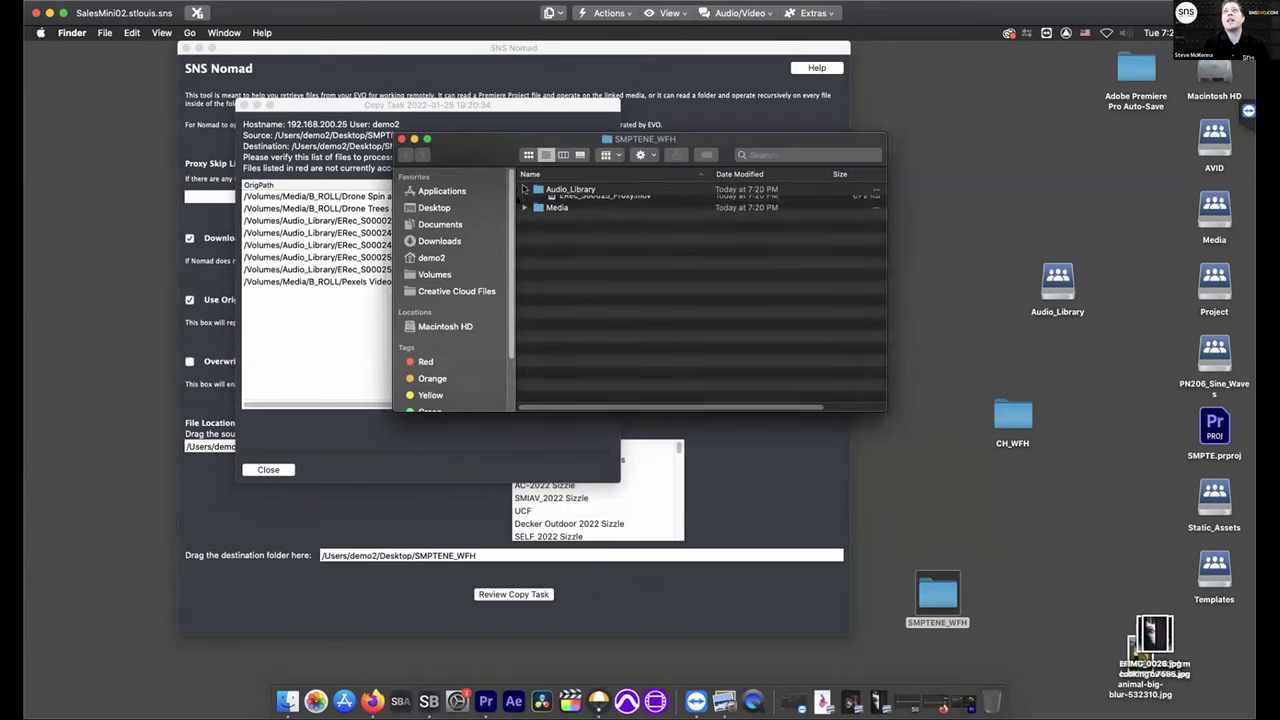
left_click(525, 262)
left_click(538, 274)
left_click(576, 311)
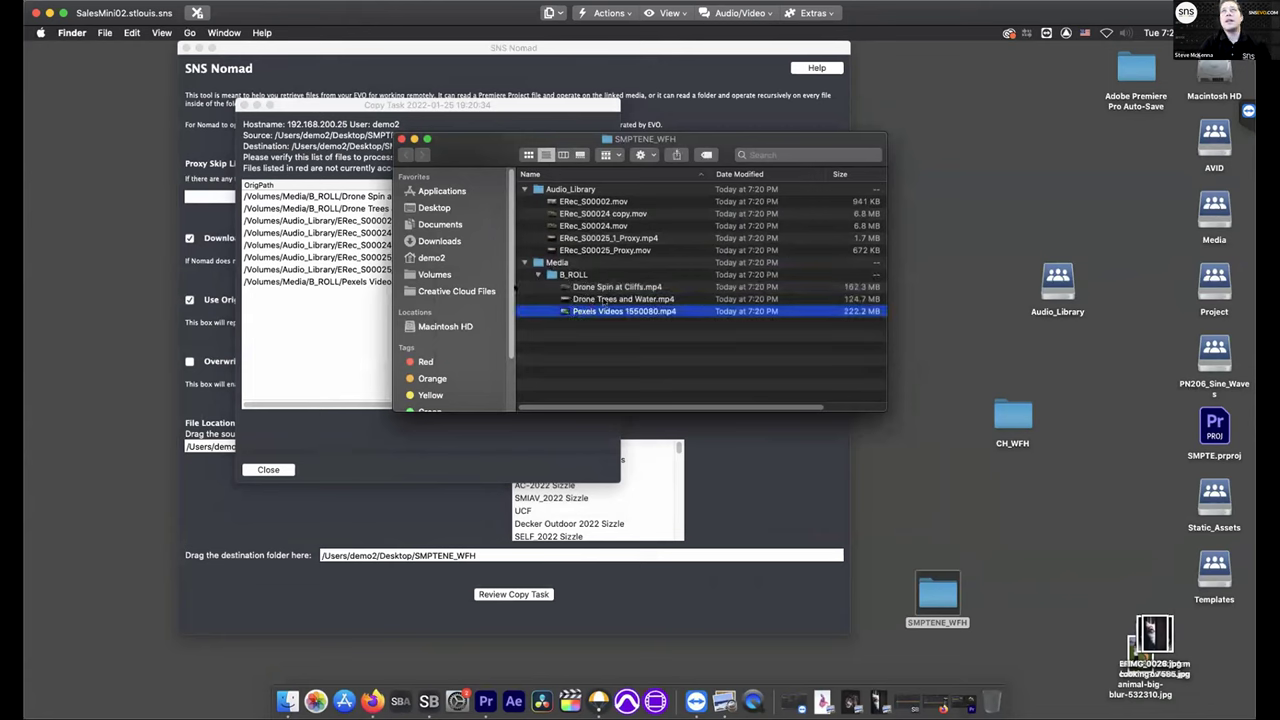
left_click(245, 105)
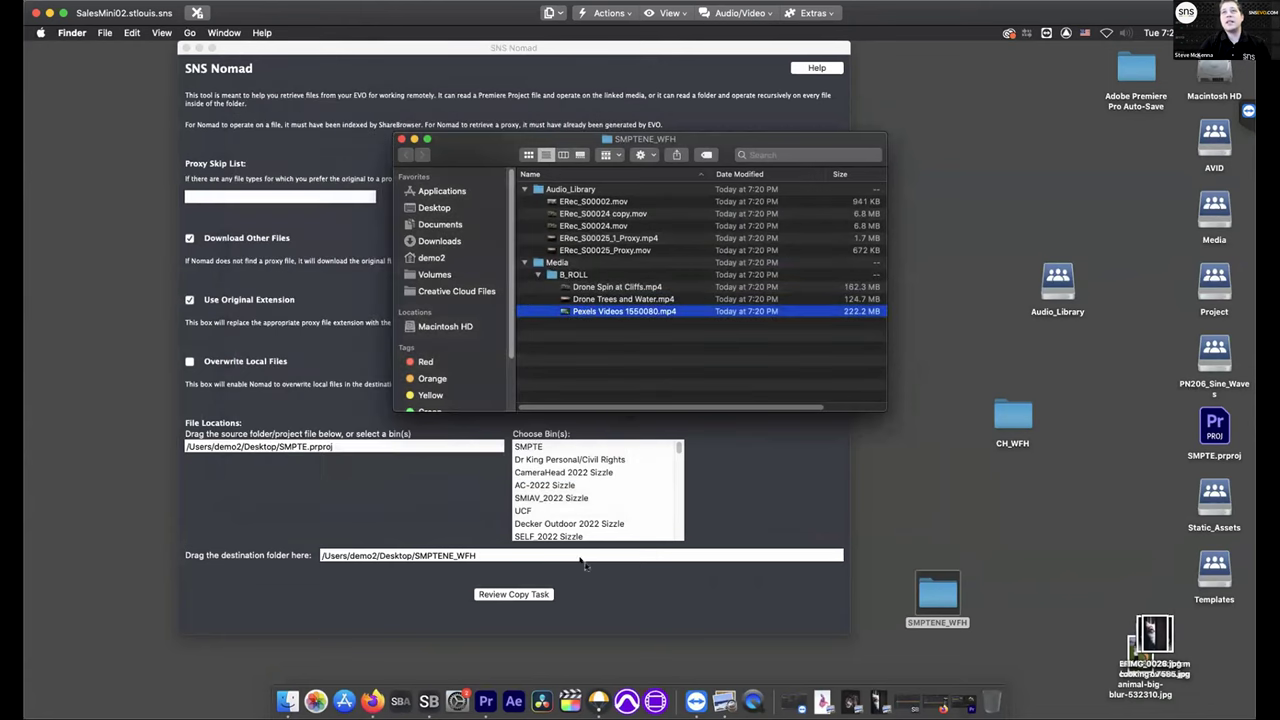
left_click(490, 703)
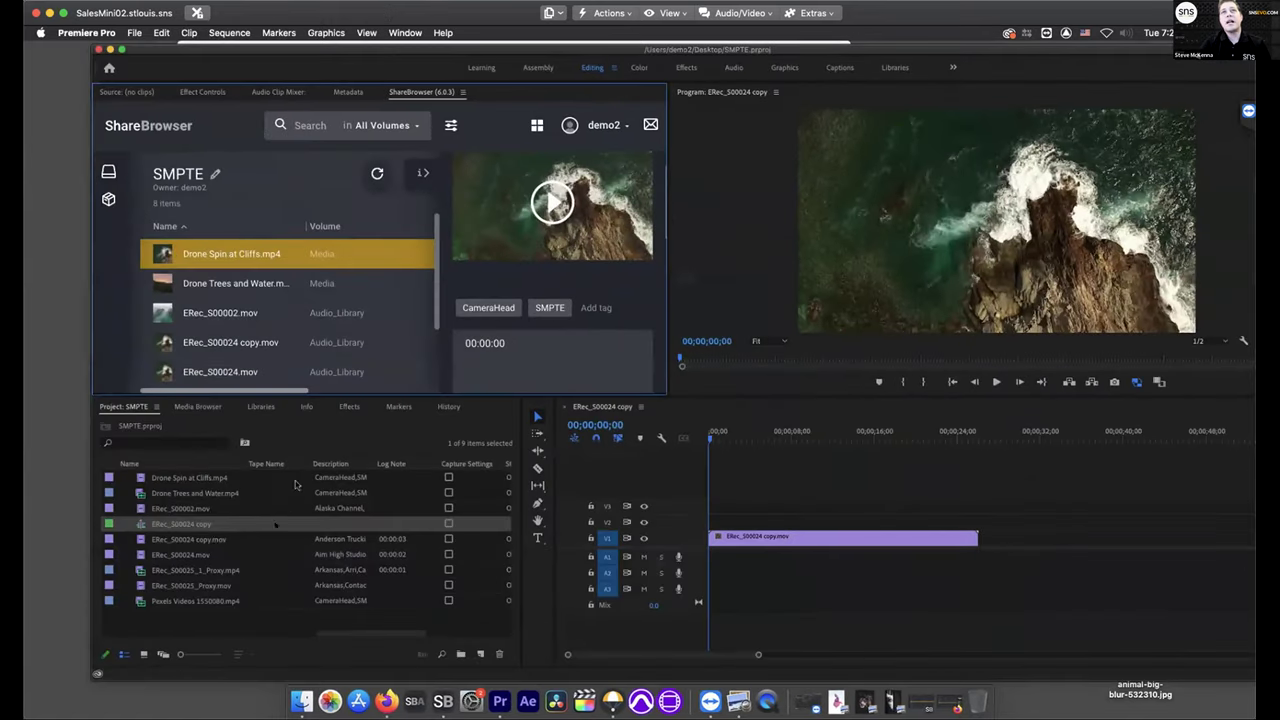
Start attaching a proxy to ERec_S00024 copy.mov through Proxy > Attach Proxies
right_click(208, 544)
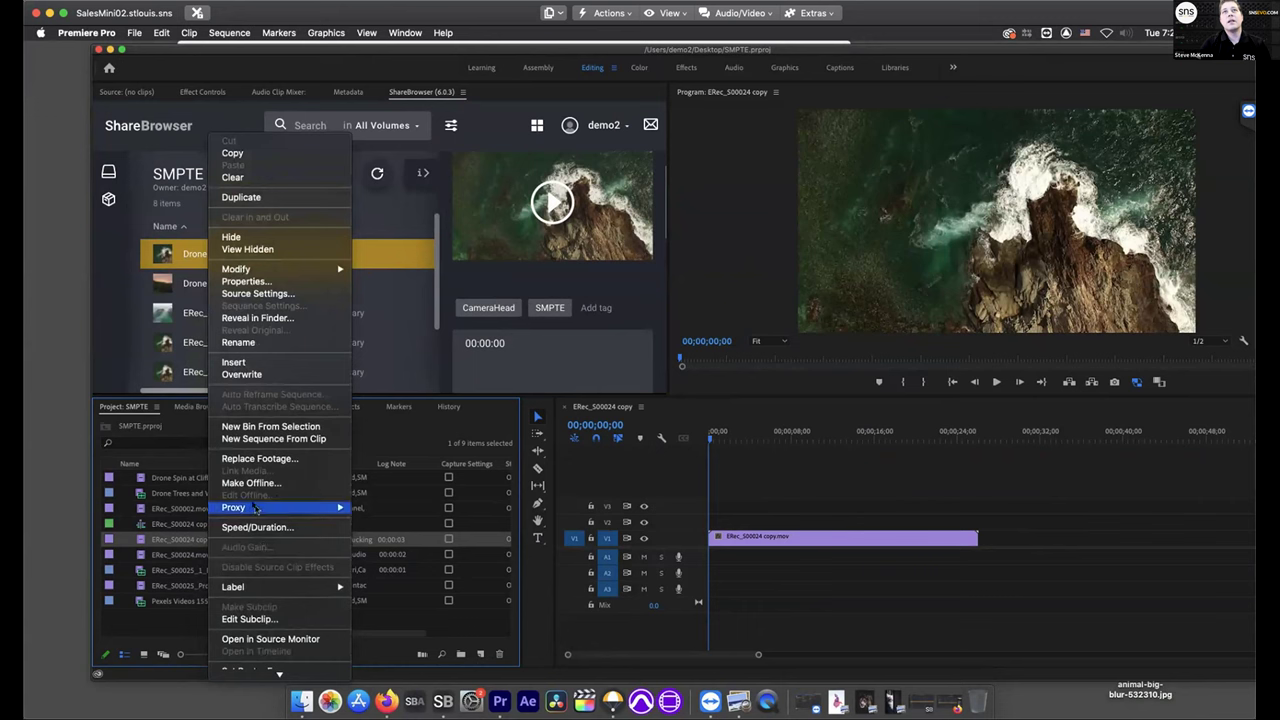
mouse_move(330, 508)
left_click(398, 519)
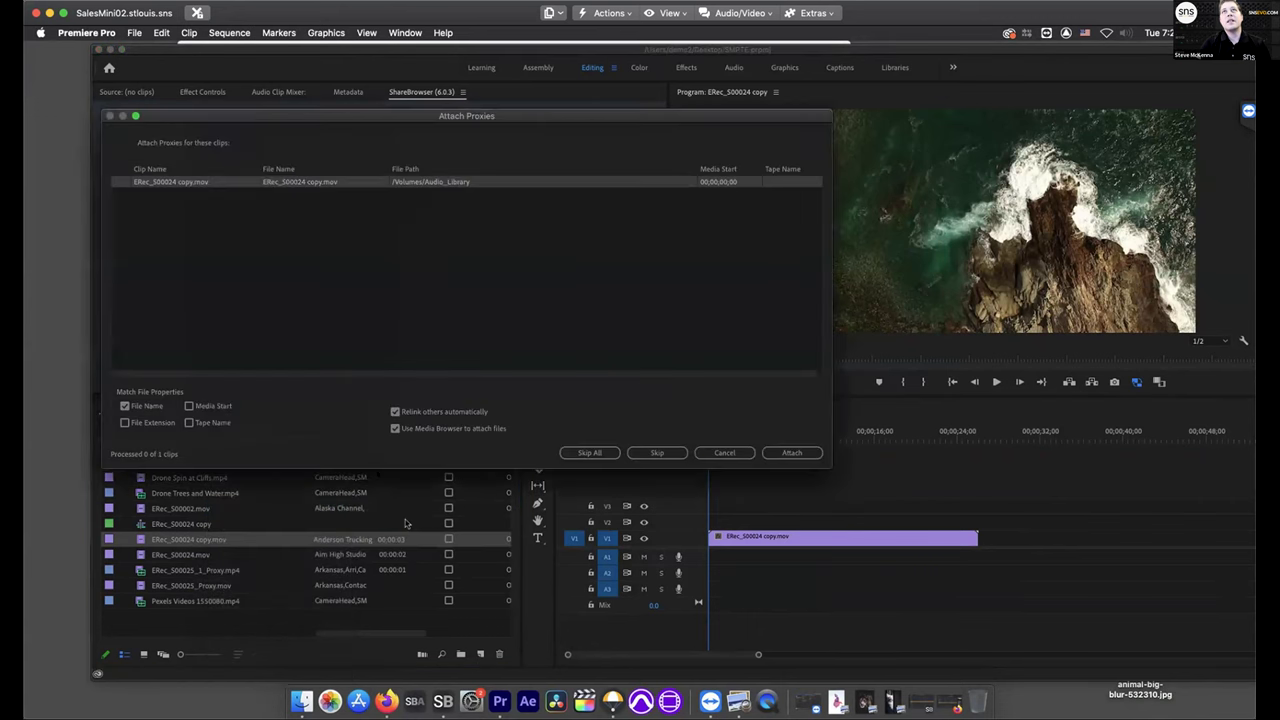
left_click(790, 453)
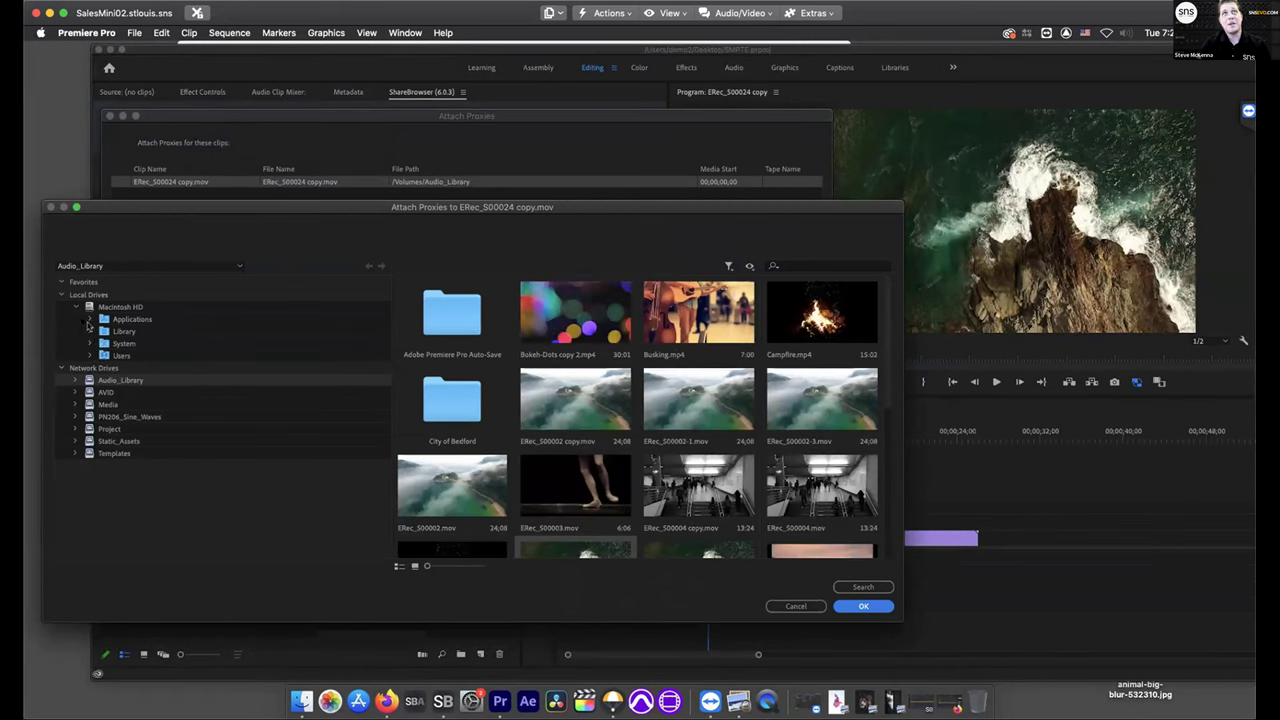
Point the proxy to Desktop/SMPTENE_WFH, switch on proxy playback, and minimize Premiere
left_click(90, 357)
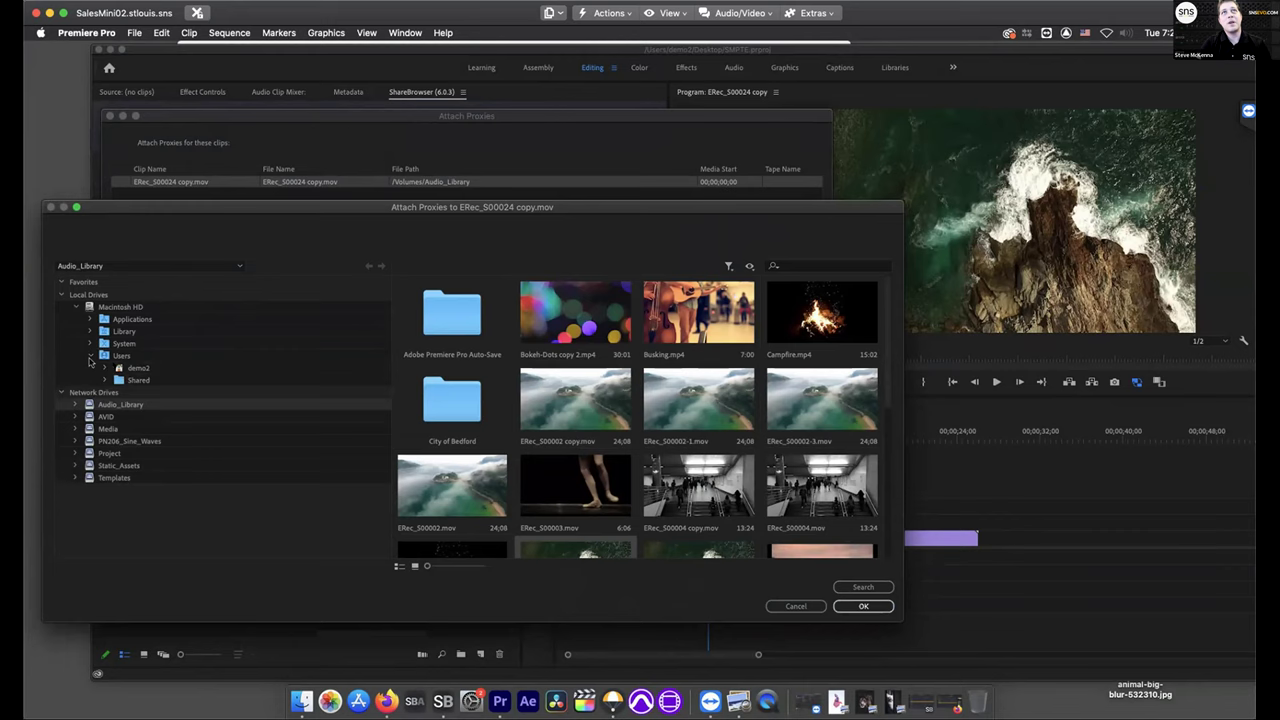
left_click(105, 369)
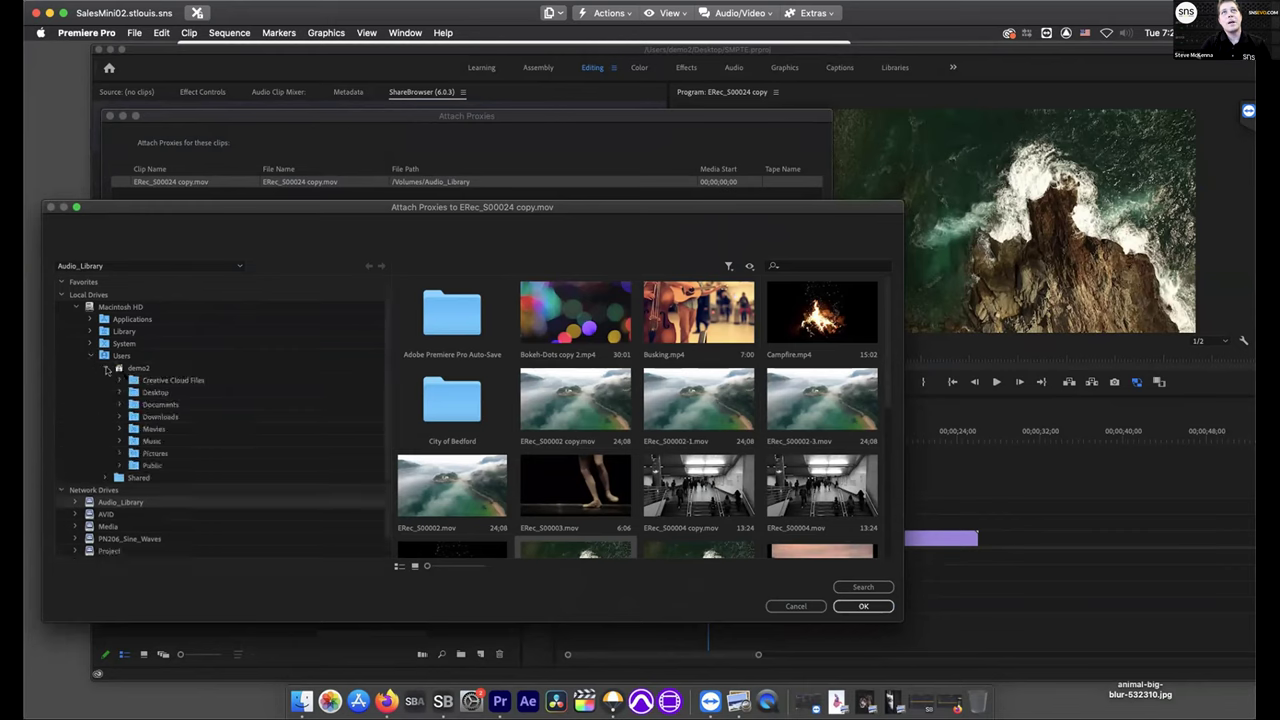
left_click(121, 393)
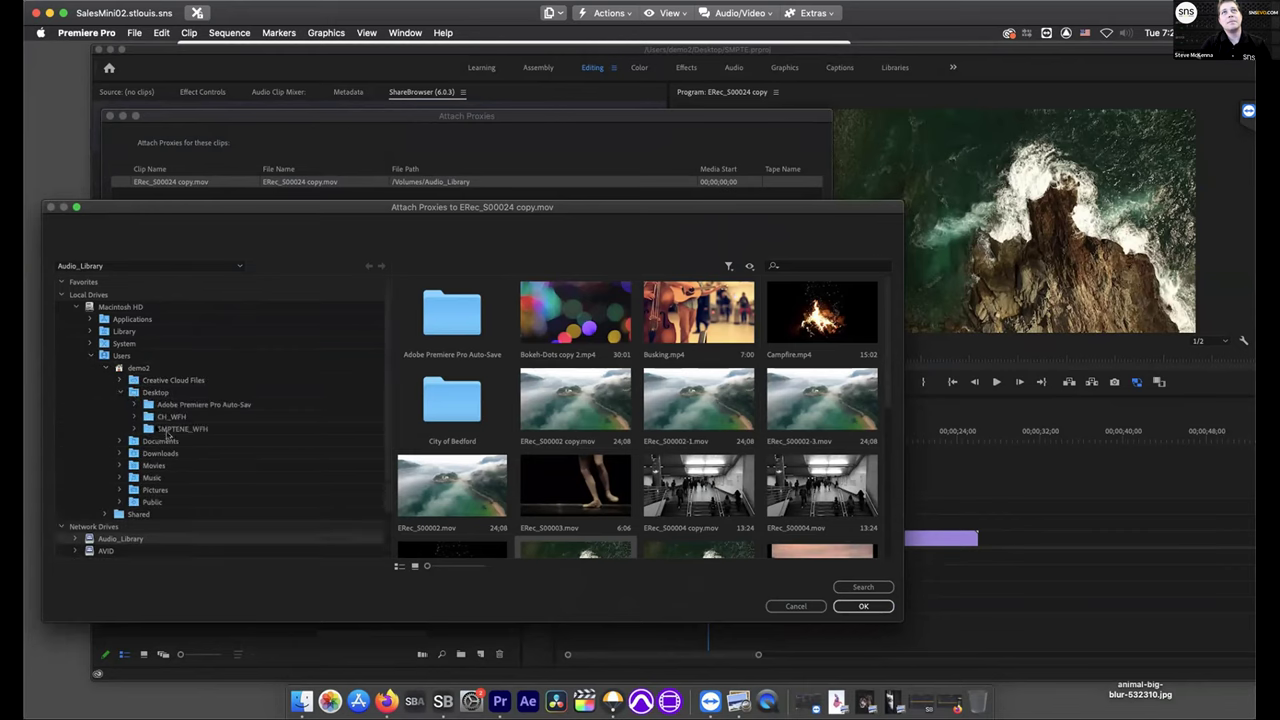
left_click(200, 430)
left_click(866, 606)
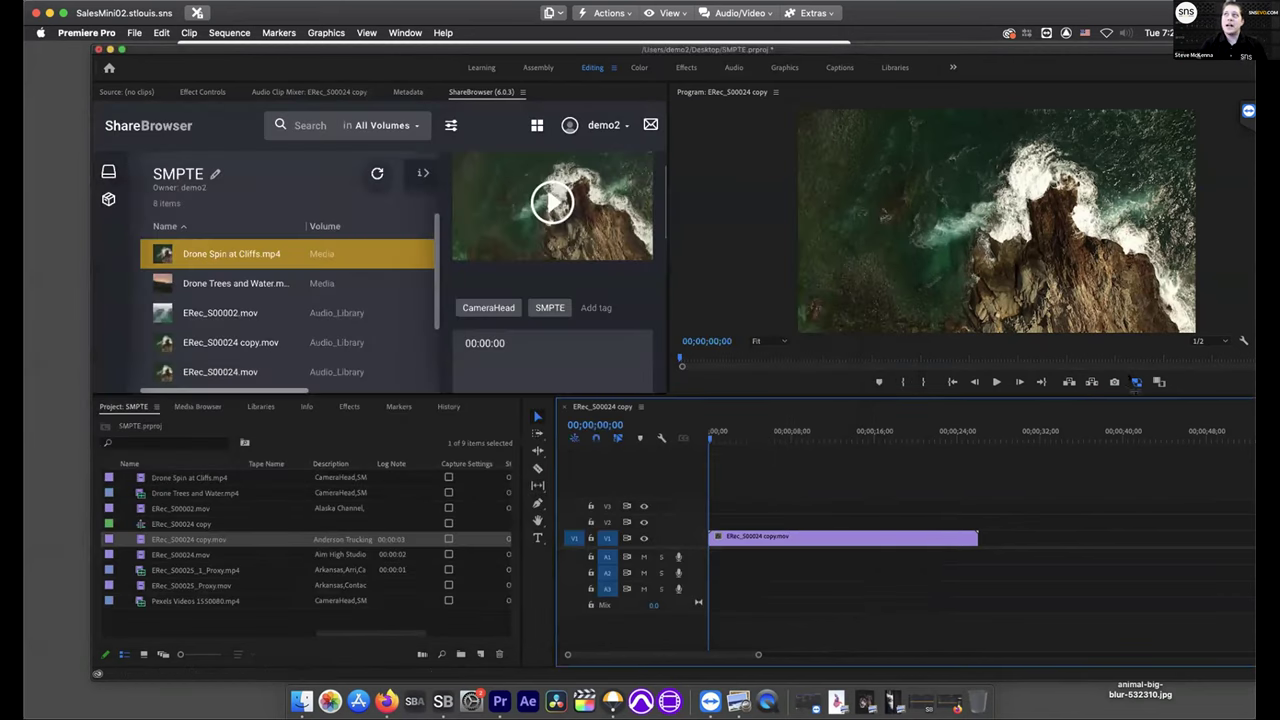
left_click(1136, 383)
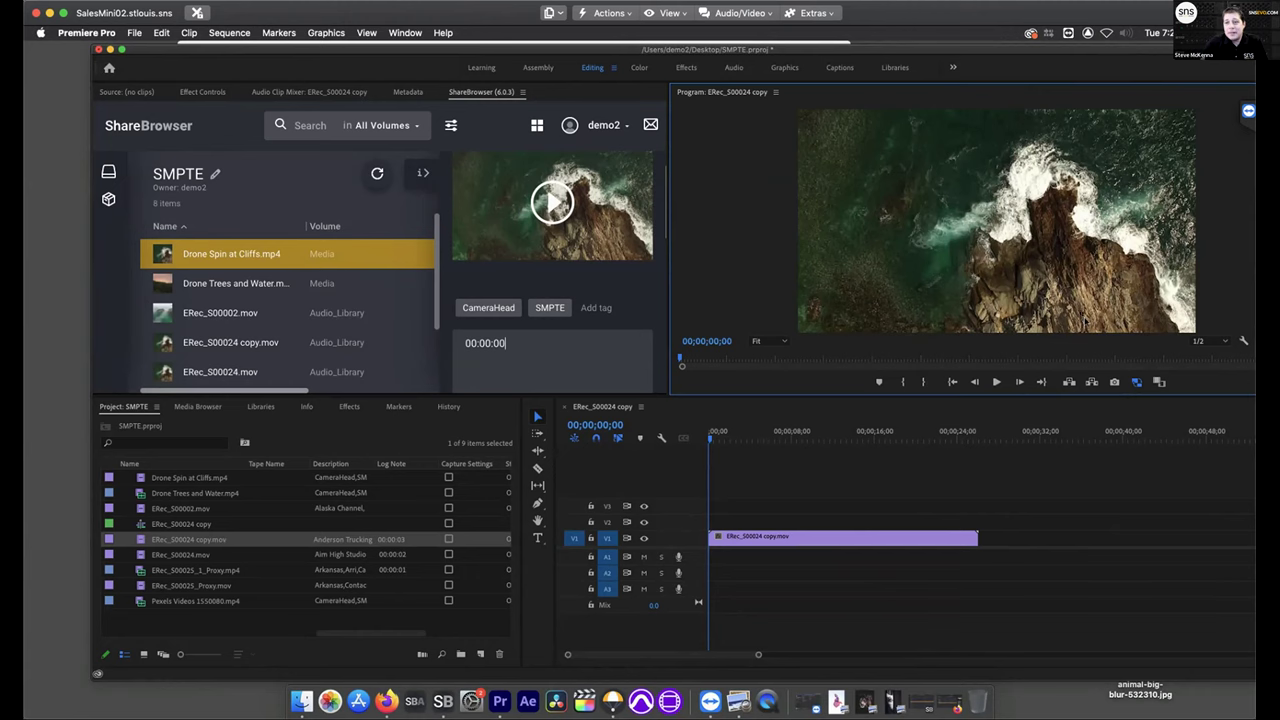
left_click(110, 49)
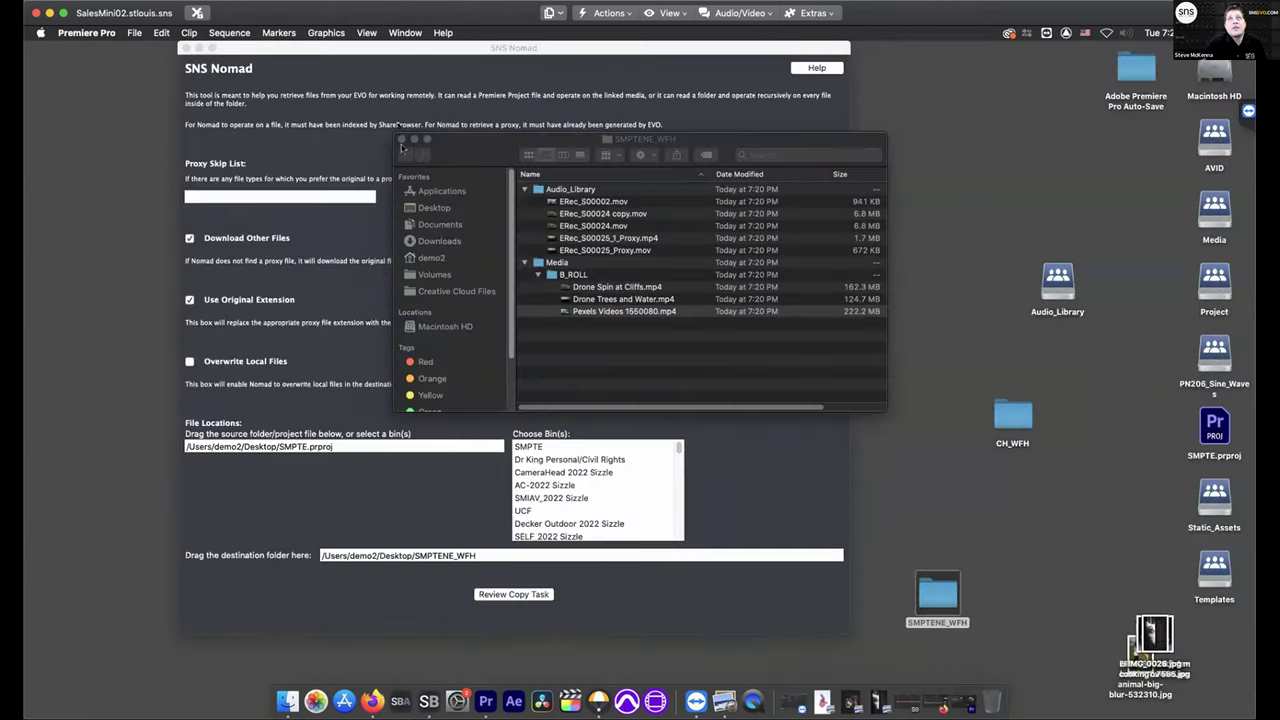
Launch DaVinci Resolve and create a project named SMPTE in the div database
left_click(199, 48)
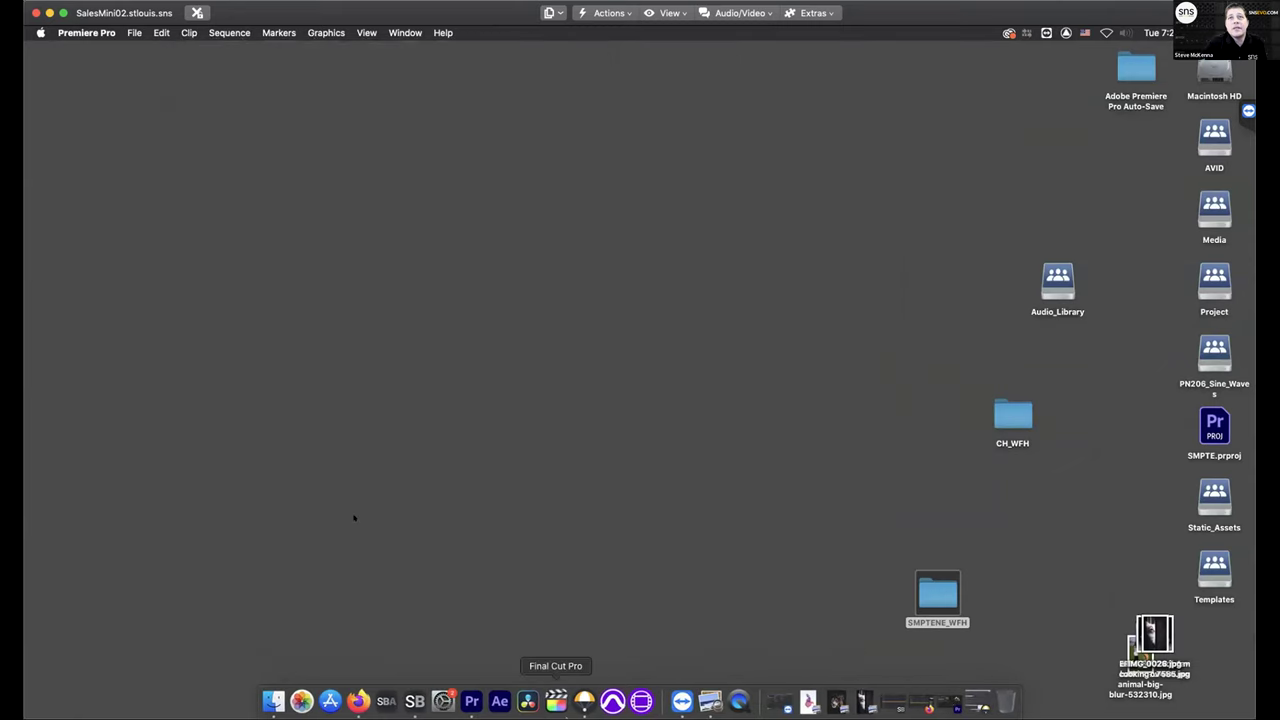
left_click(528, 701)
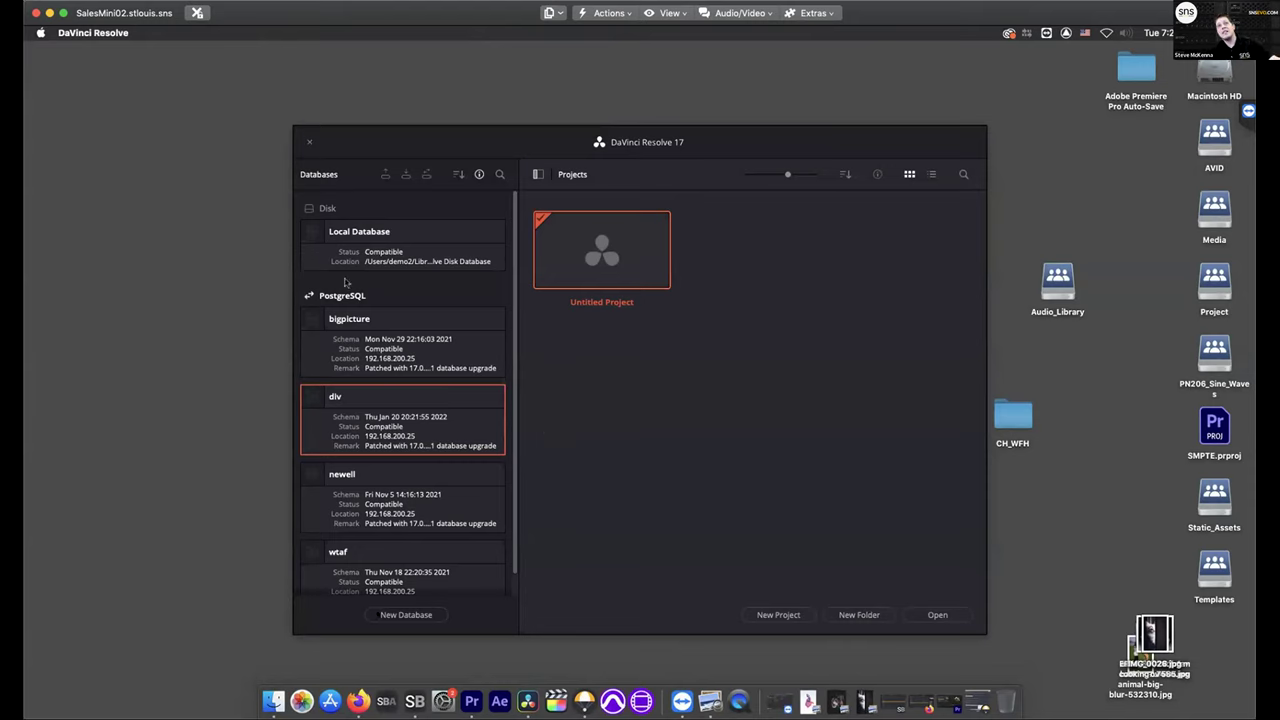
scroll(375, 477, "down", 1)
scroll(370, 400, "up", 1)
left_click(394, 374)
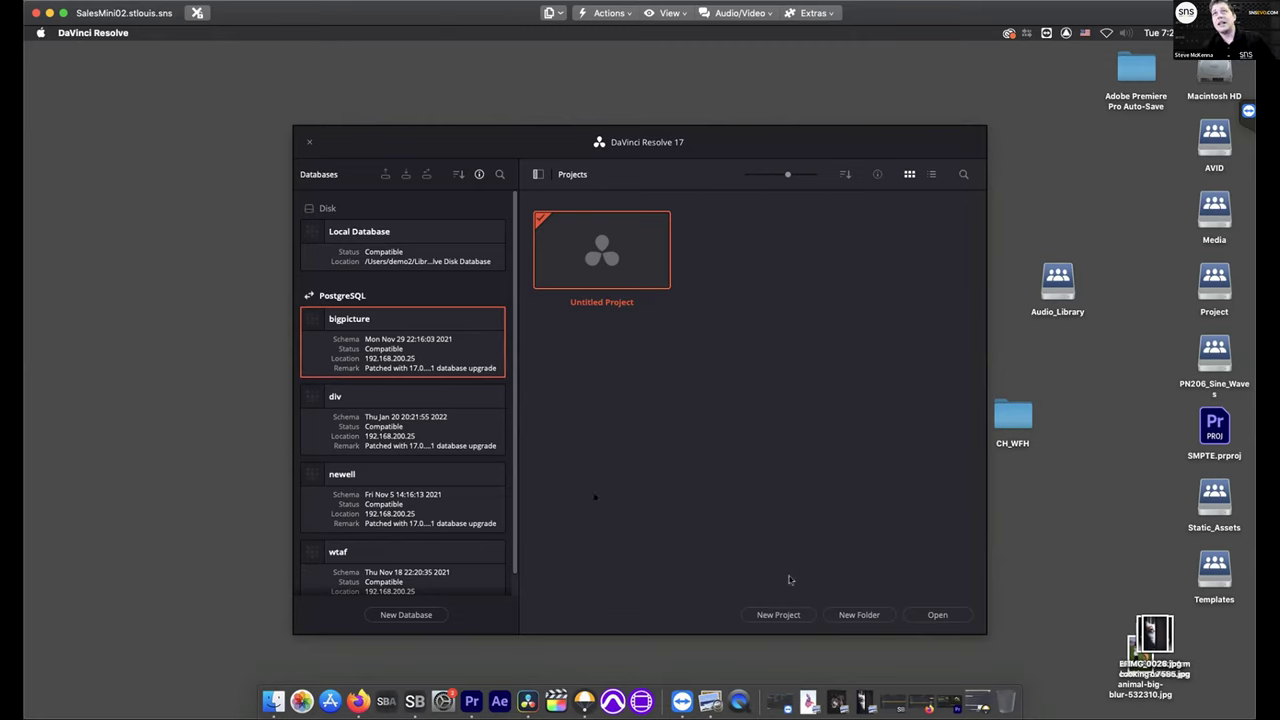
left_click(778, 614)
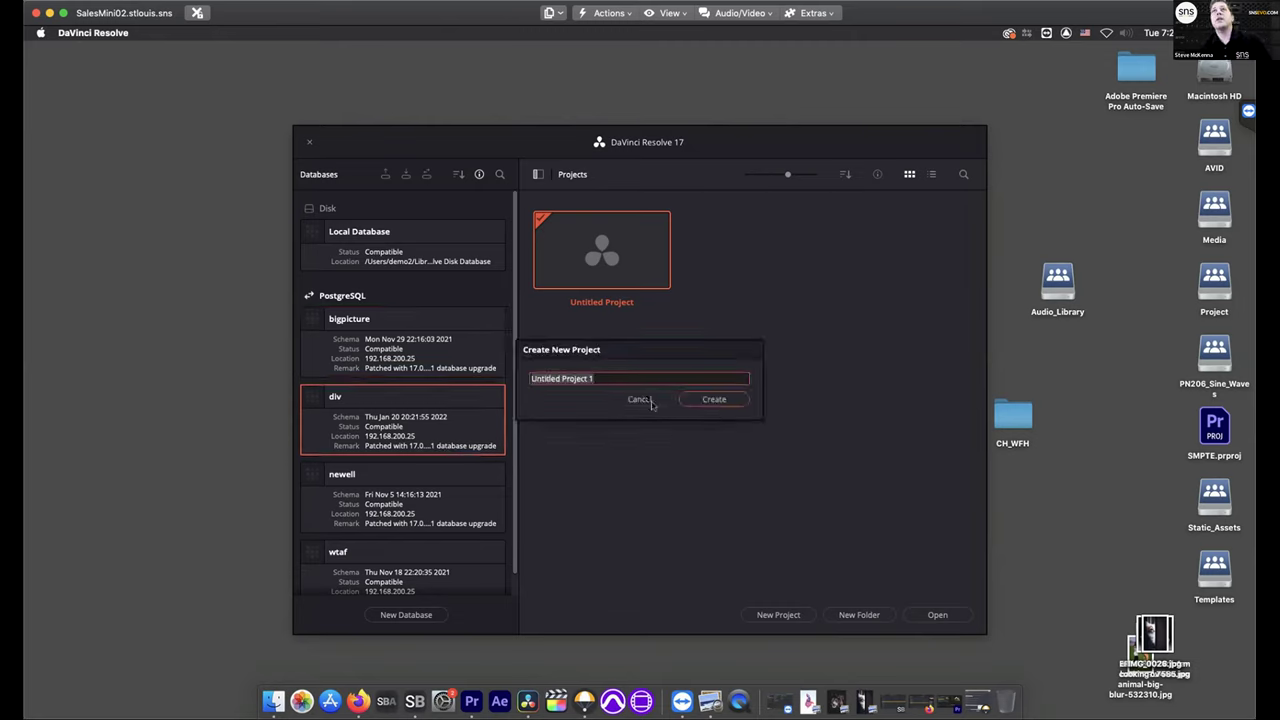
type("SMPTE")
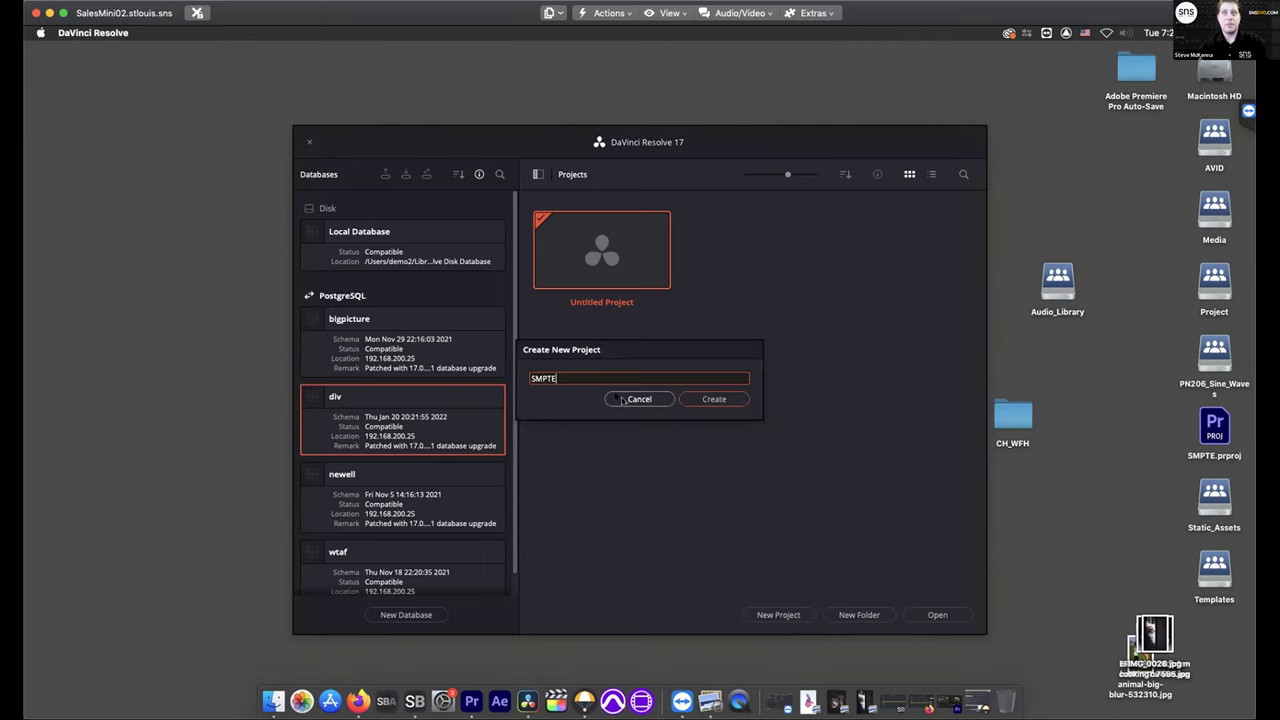
key("Return")
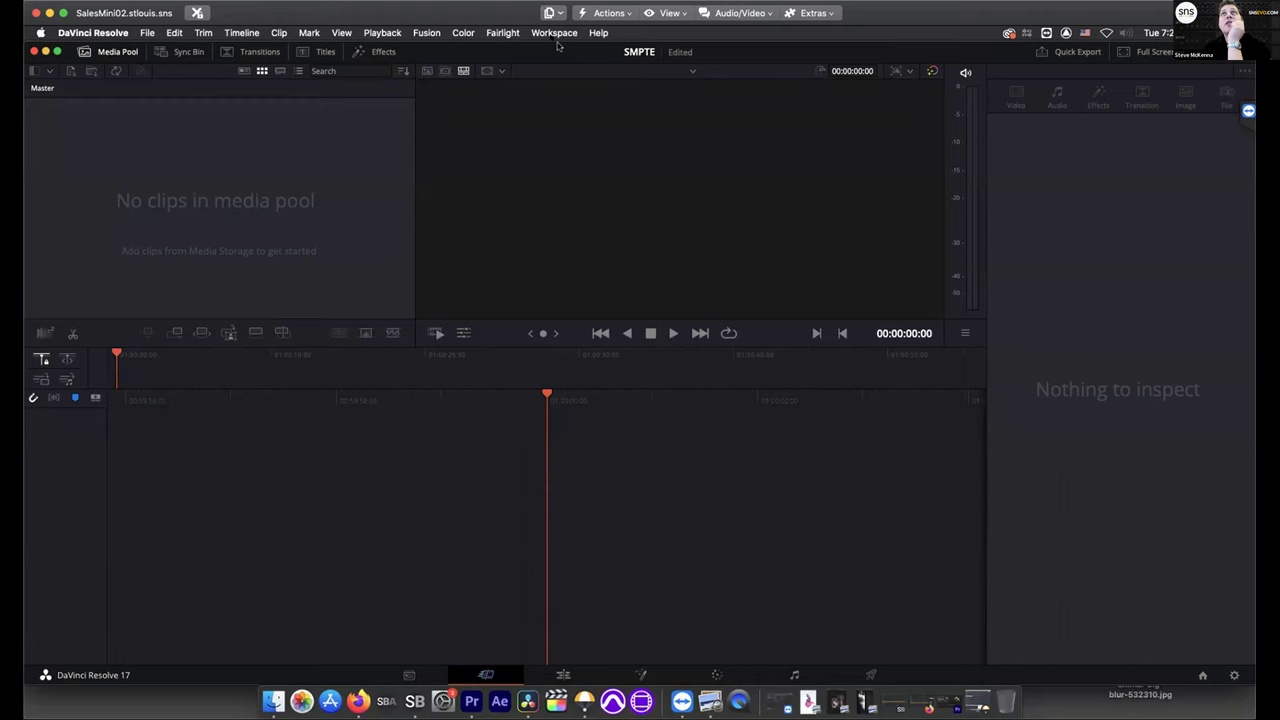
Open the ShareBrowser workflow integration panel, hide its metadata sidebar, and refresh the file list
left_click(553, 33)
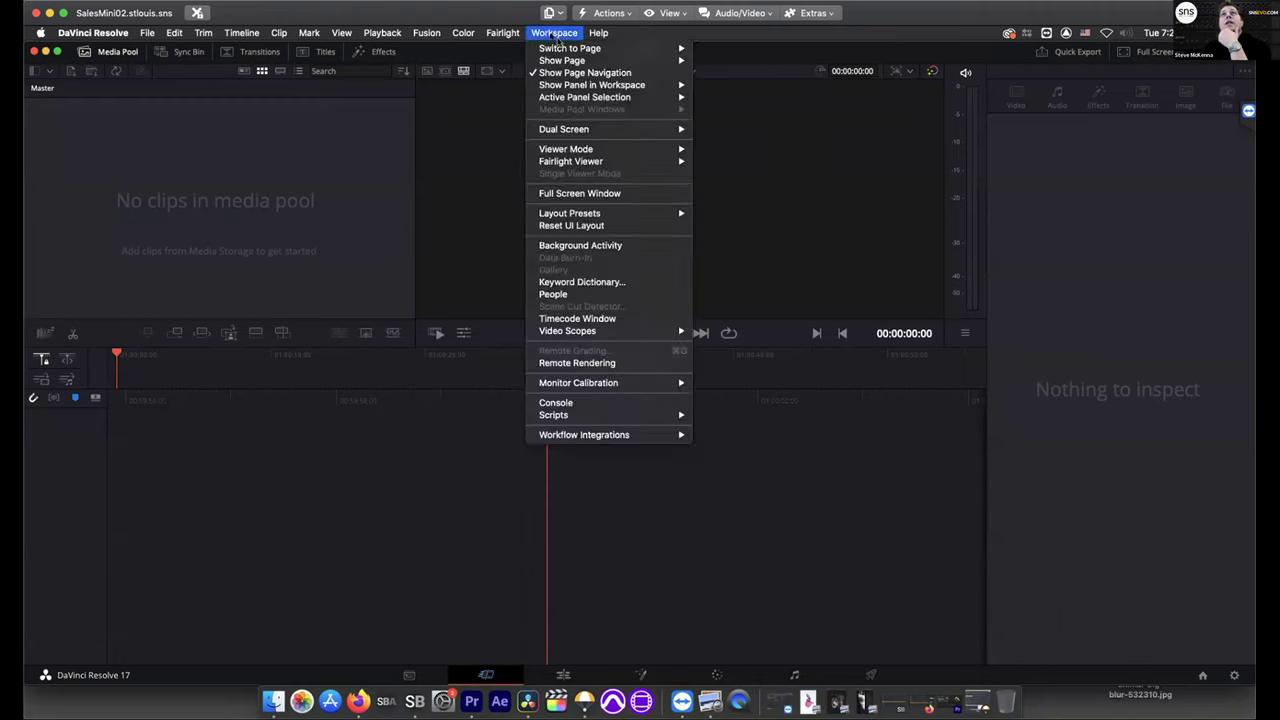
mouse_move(617, 436)
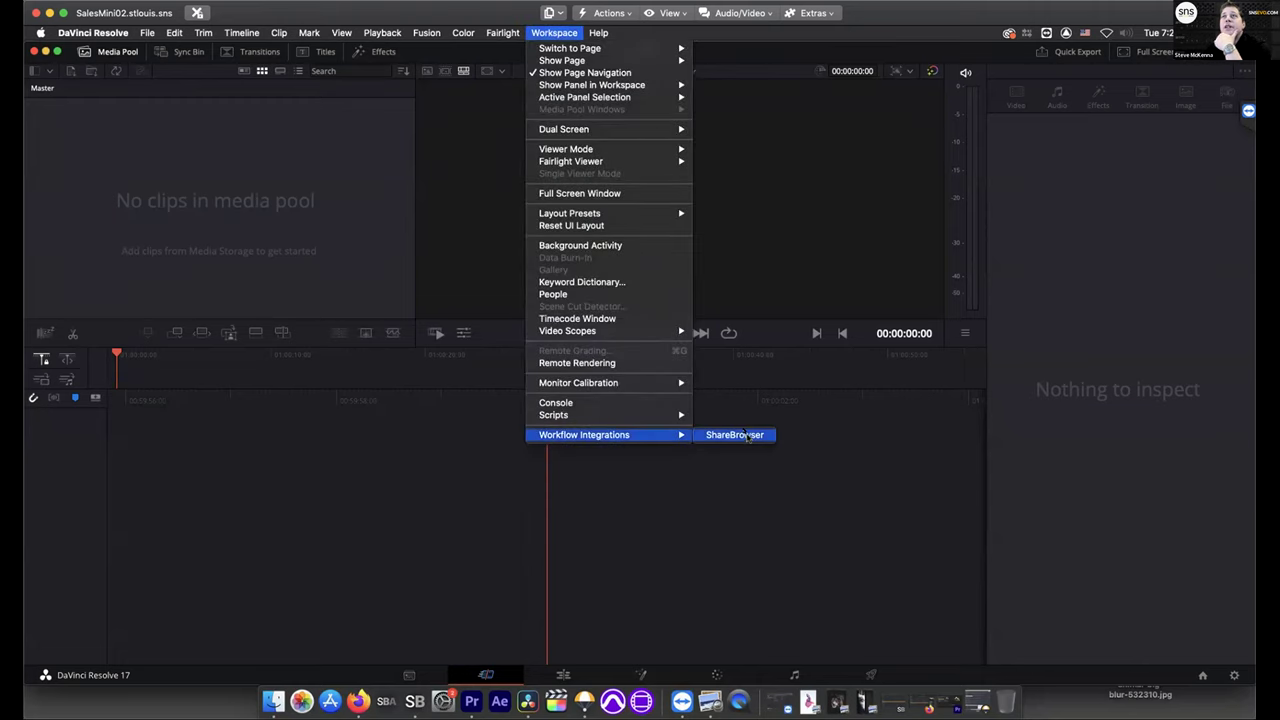
left_click(735, 435)
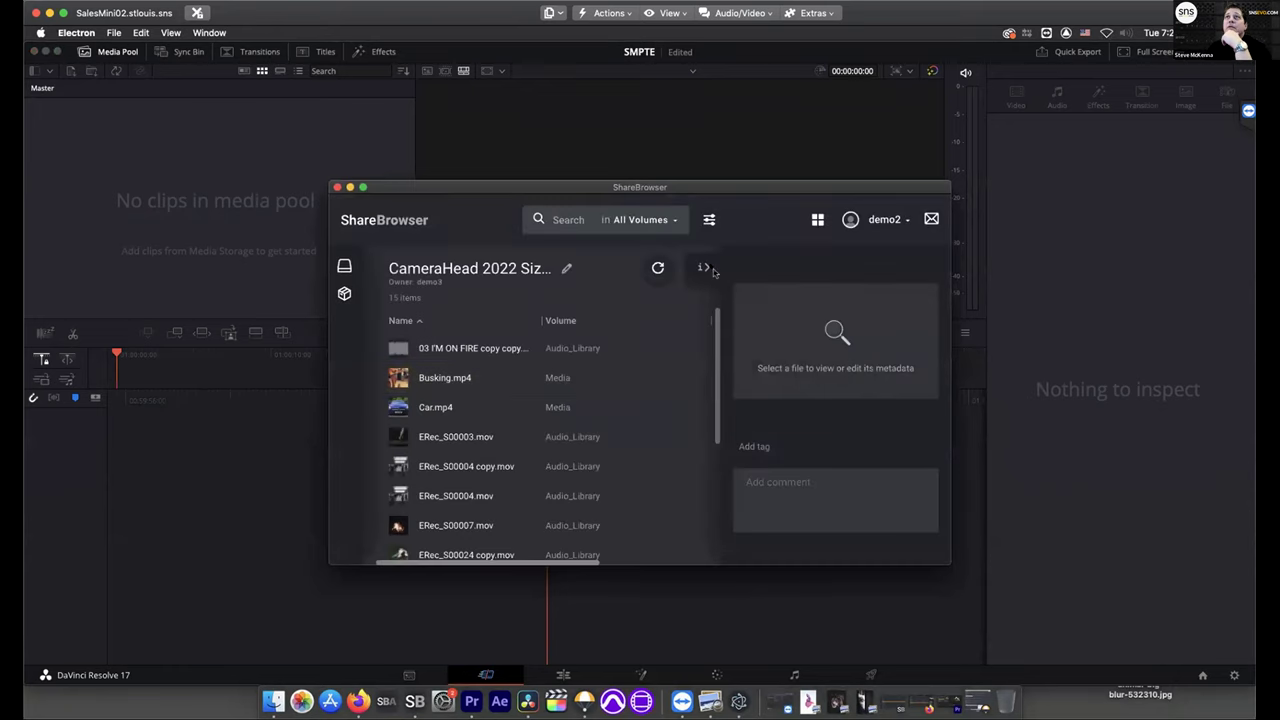
left_click(704, 267)
left_click(888, 270)
Load the SMPTE bin from the bin list and select its first clip, Drone Spin at Cliffs.mp4
left_click(344, 293)
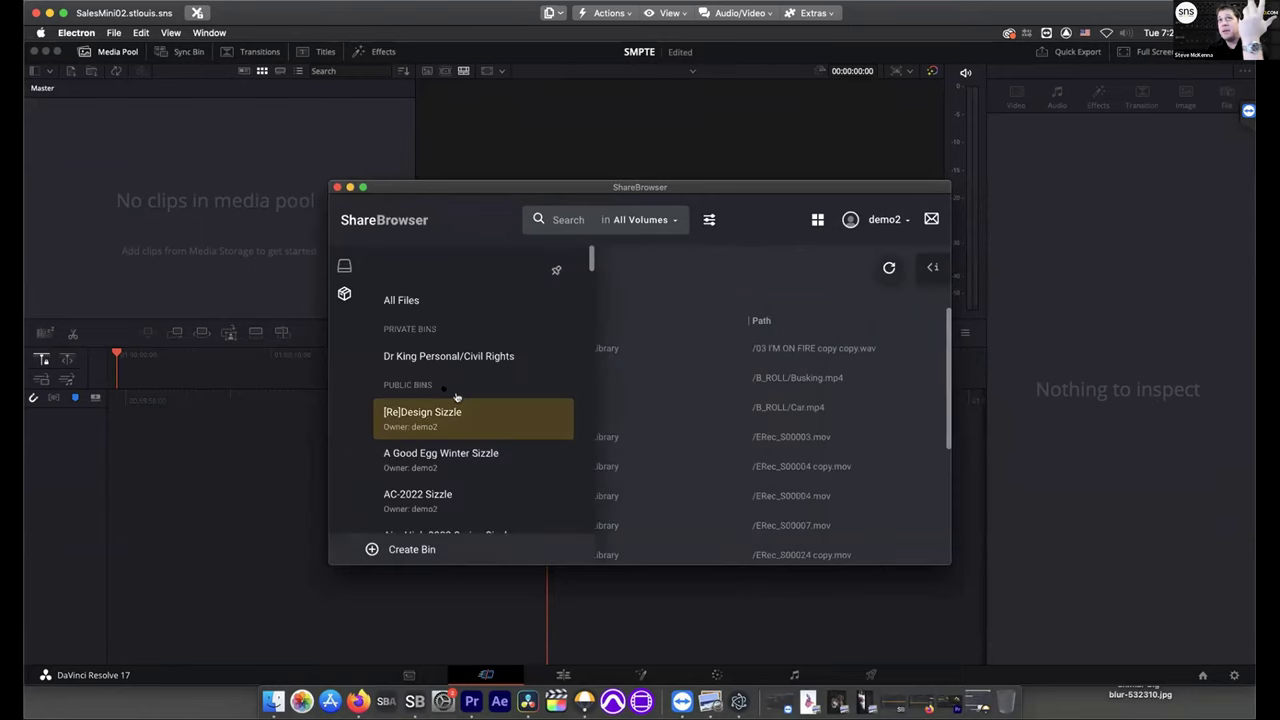
scroll(455, 397, "down", 15)
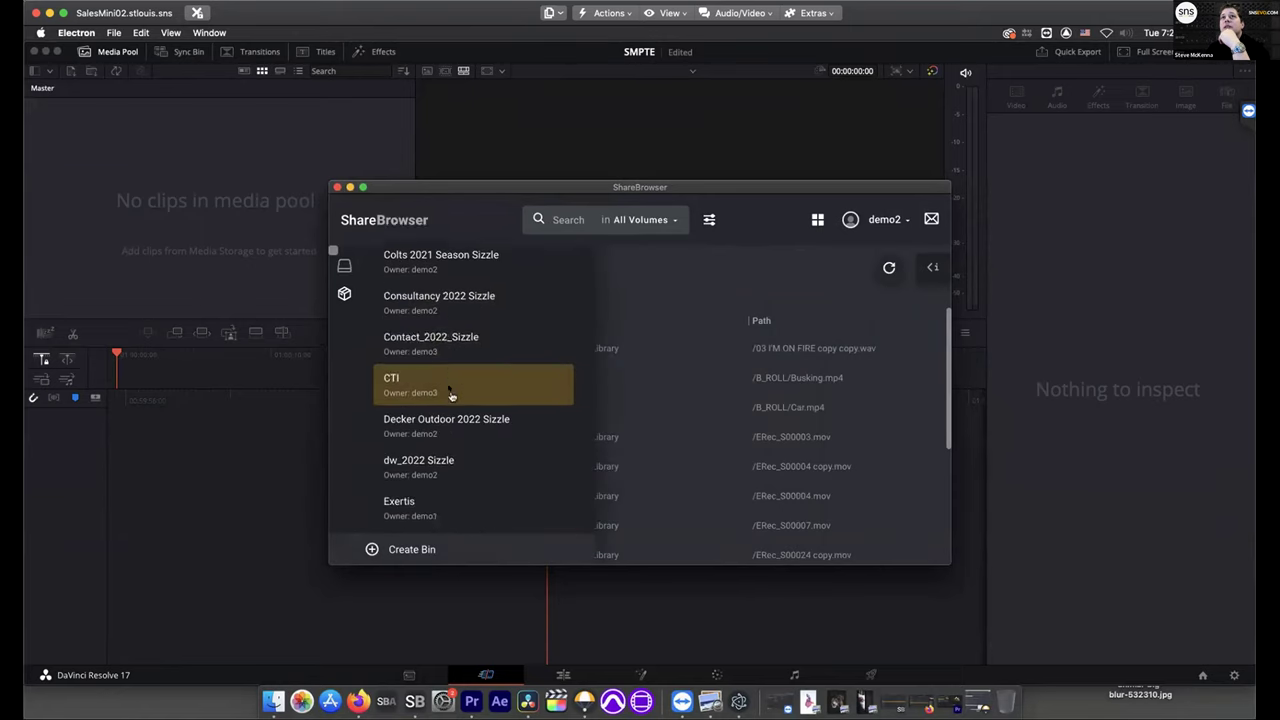
scroll(451, 396, "down", 15)
scroll(451, 396, "down", 15)
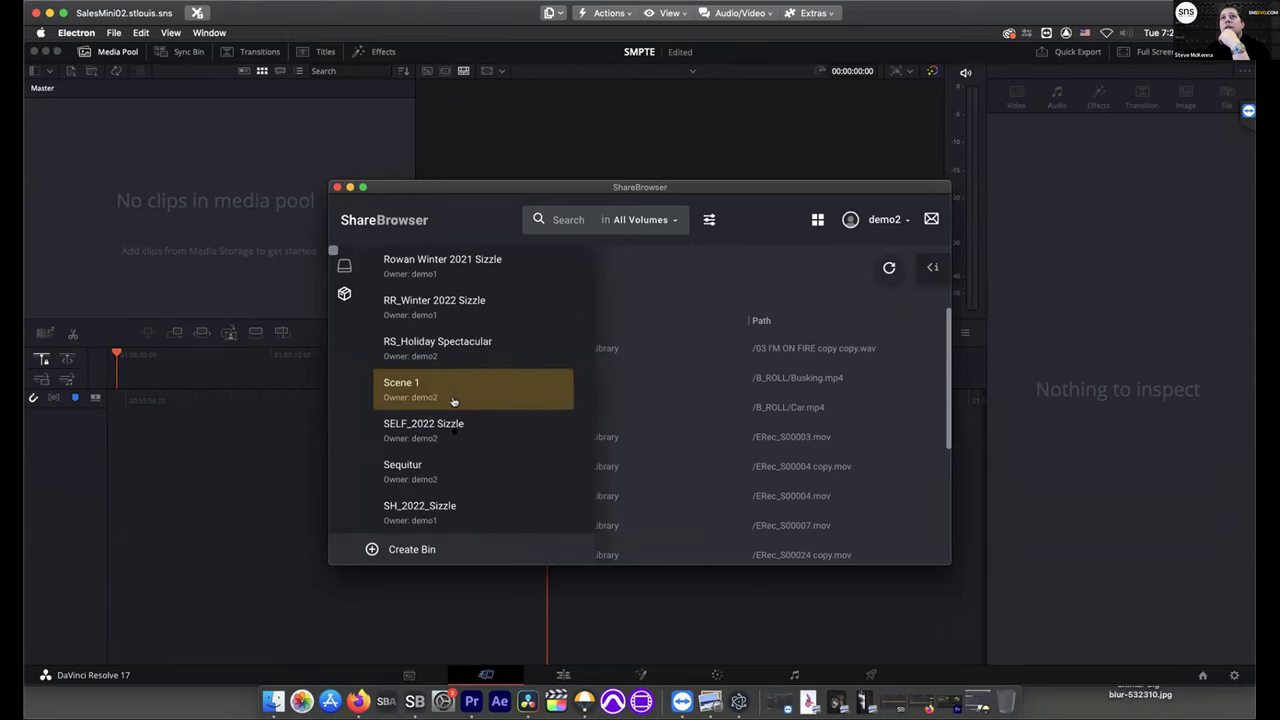
scroll(455, 430, "down", 10)
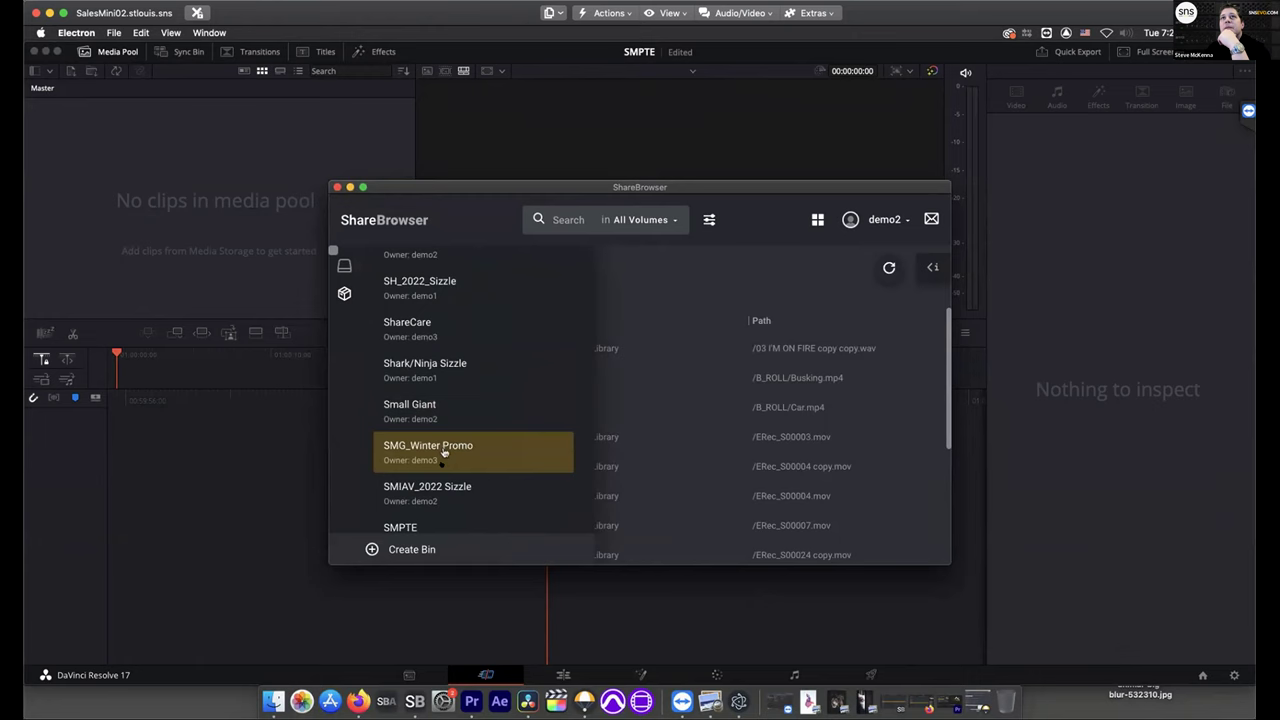
scroll(446, 486, "down", 1)
left_click(426, 499)
left_click(344, 265)
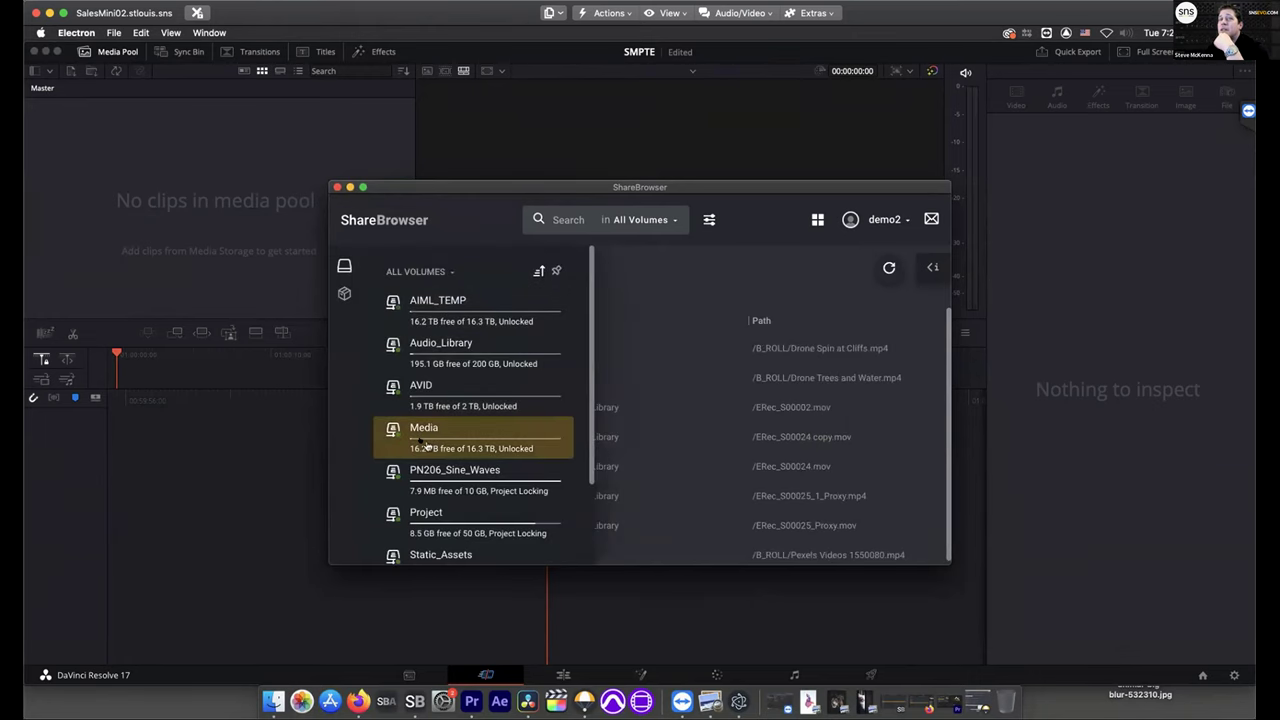
left_click(344, 265)
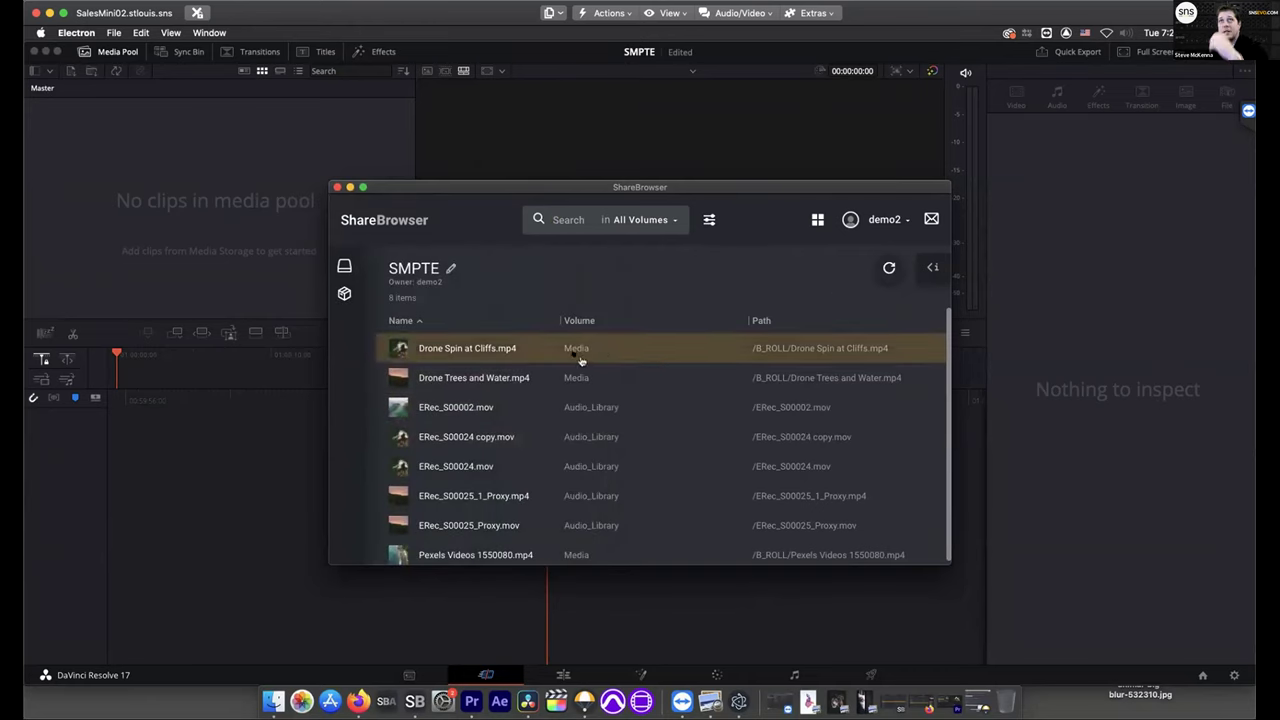
left_click(580, 355)
Import all eight selected clips into the Media Pool, accept the frame-rate change, and go to Edit
left_click(578, 550, "shift")
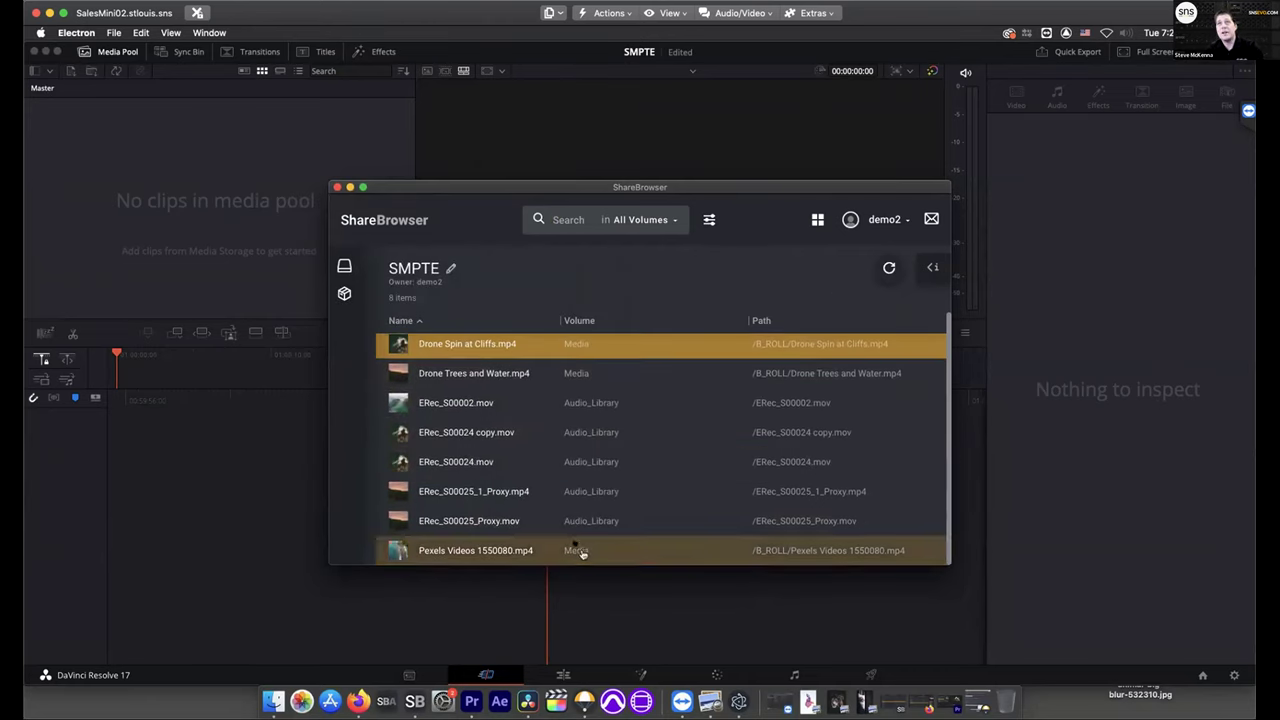
left_click_drag(586, 448, 226, 252)
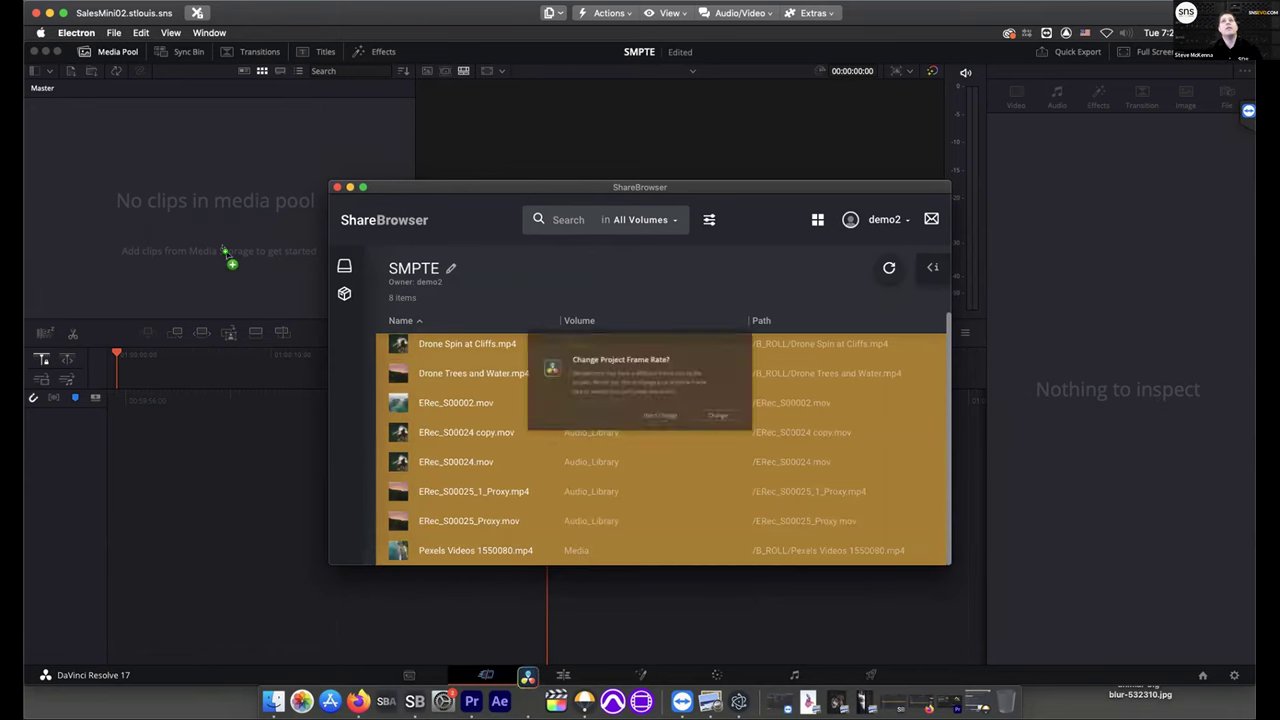
left_click(747, 433)
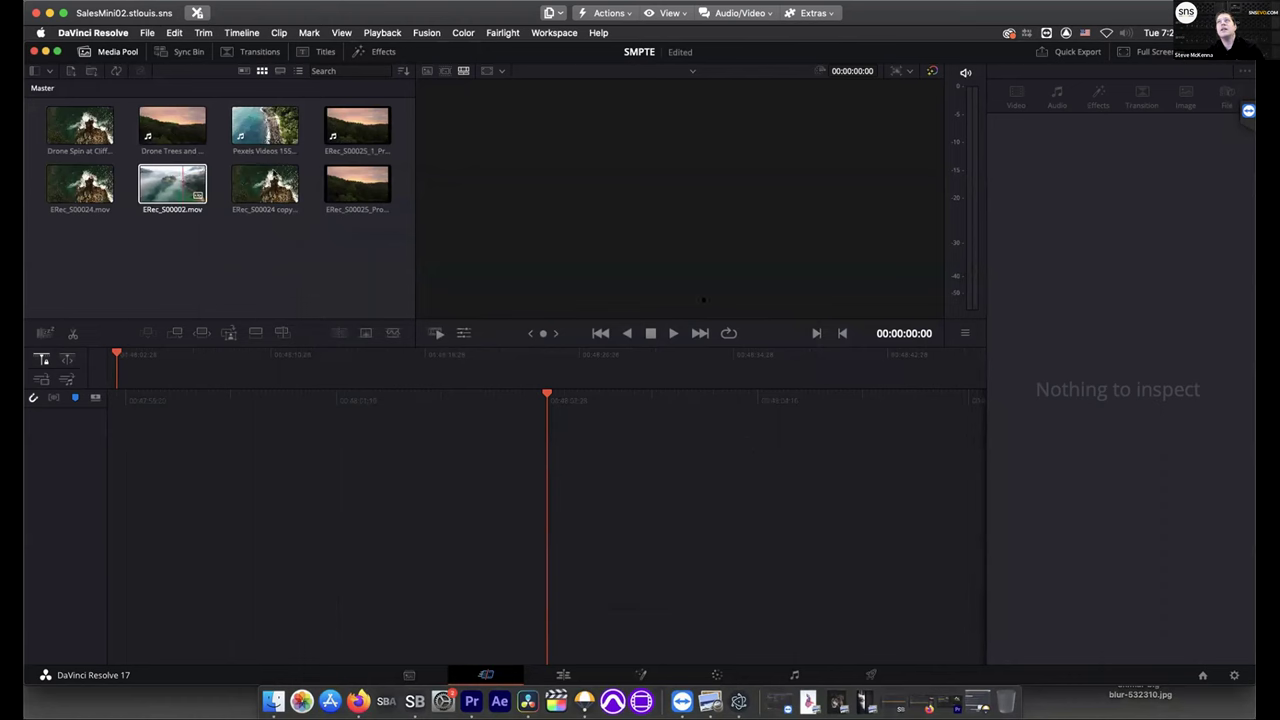
left_click(172, 184)
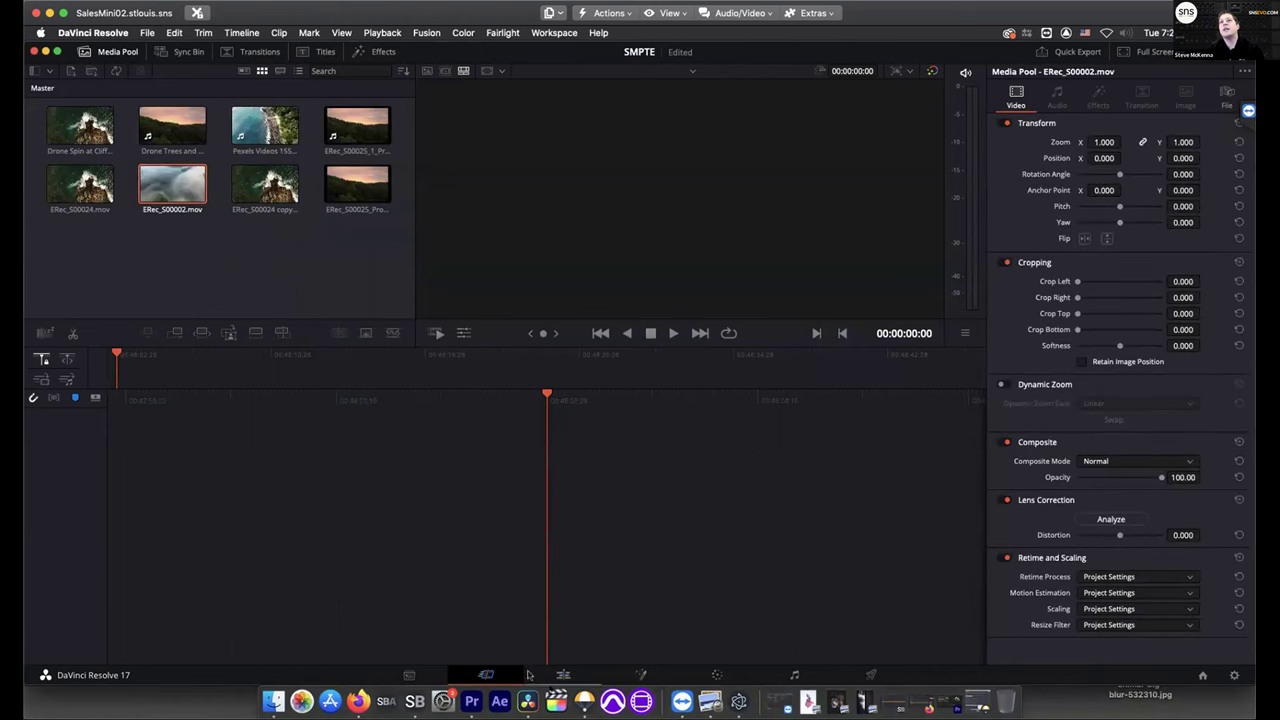
left_click(565, 675)
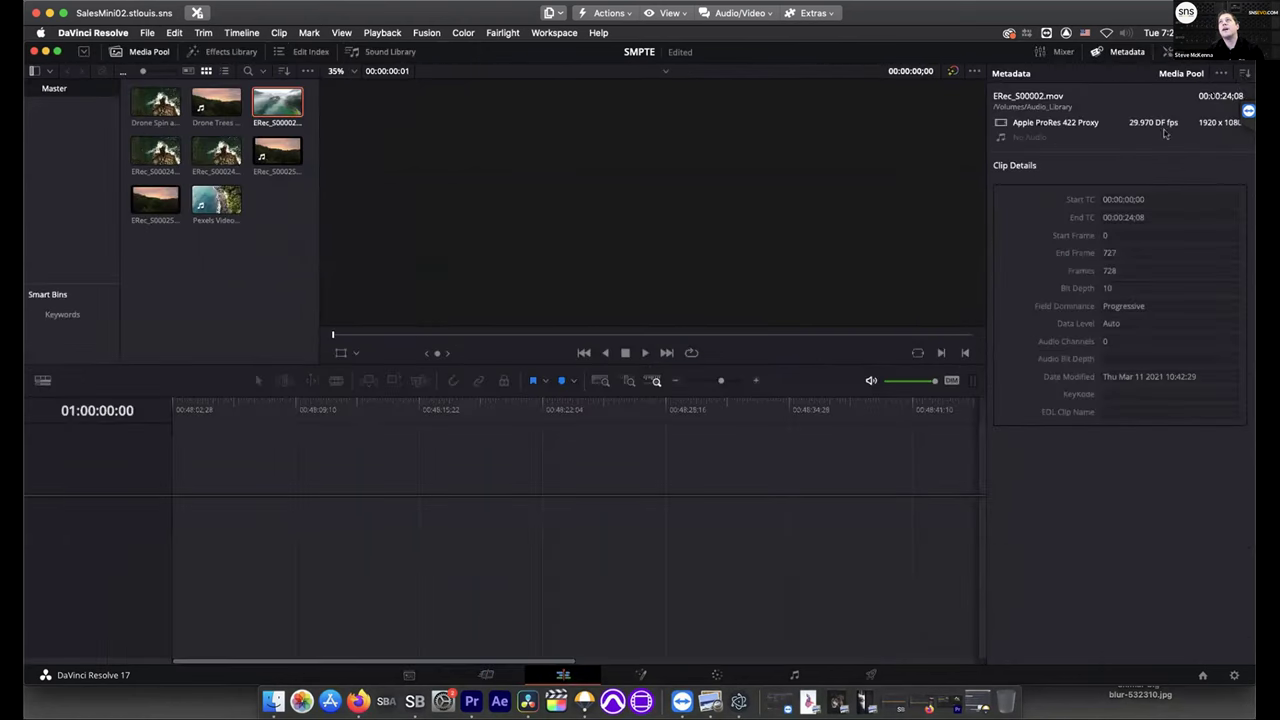
Switch the Metadata panel to Shot & Scene, then back to Clip Details
left_click(1244, 80)
left_click(1196, 108)
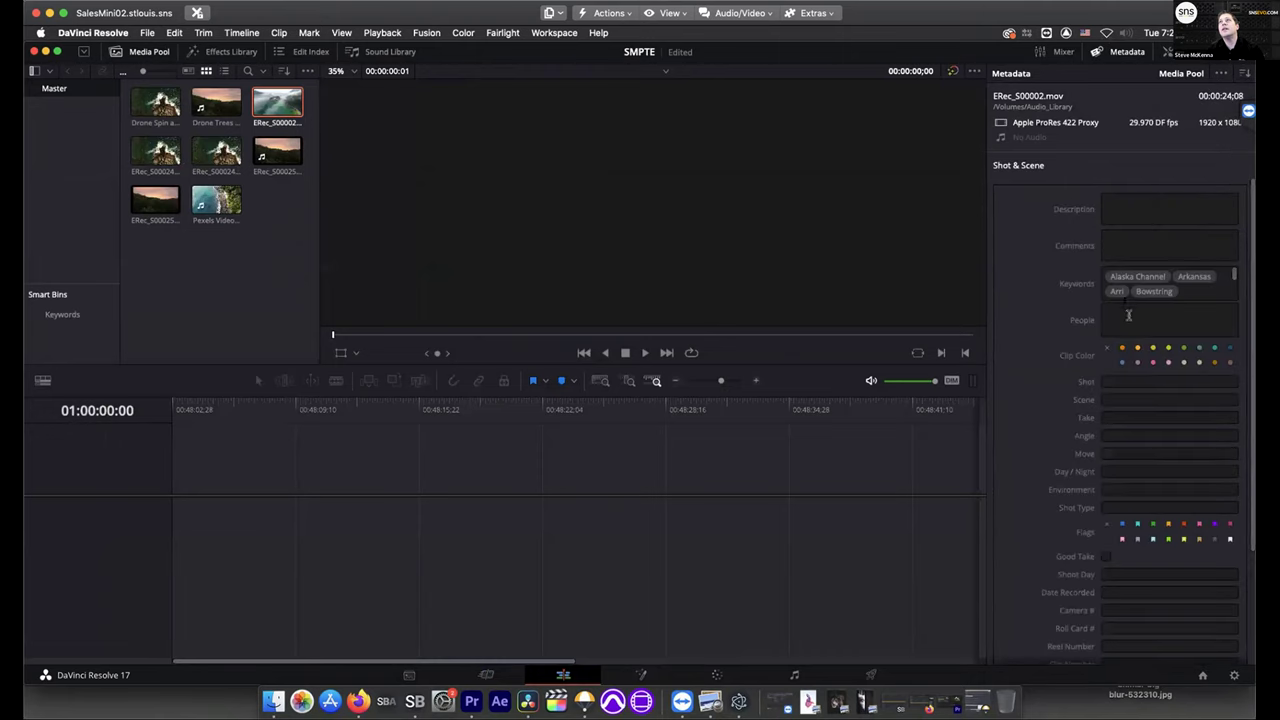
left_click(1246, 78)
left_click(1198, 114)
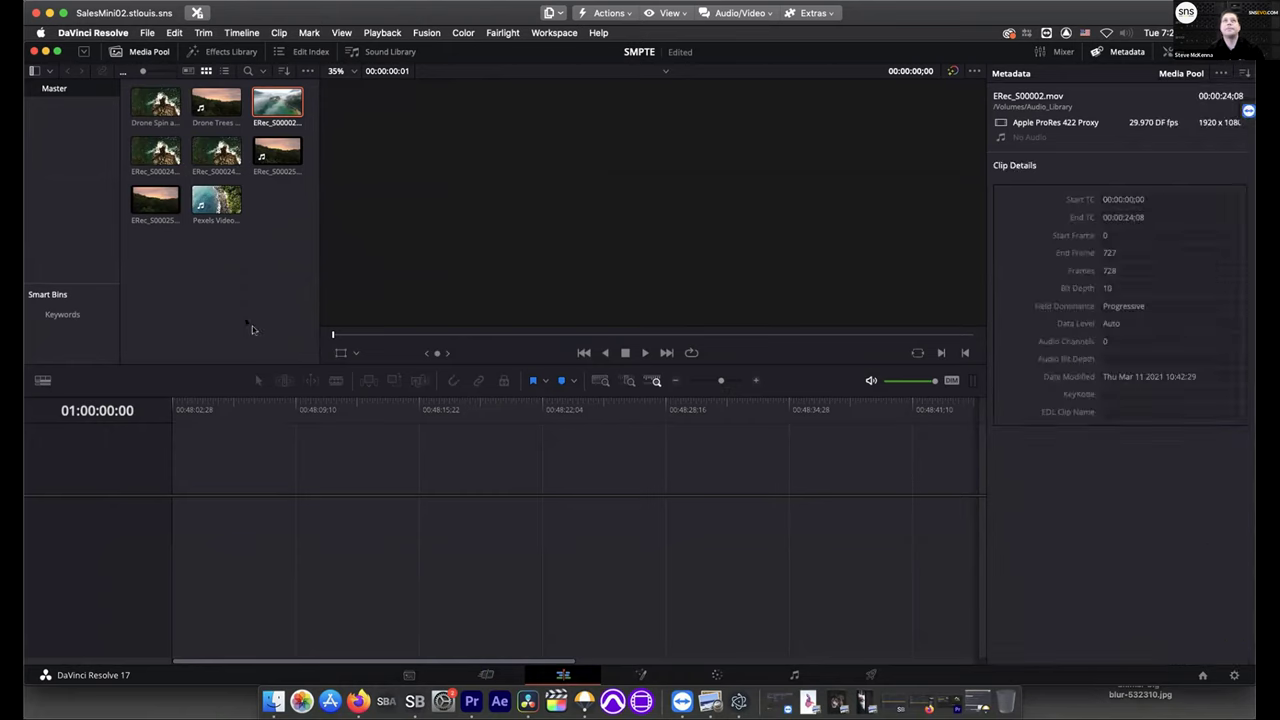
Expand the Keywords smart bin and open its City keyword bin
left_click(70, 317)
left_click(33, 315)
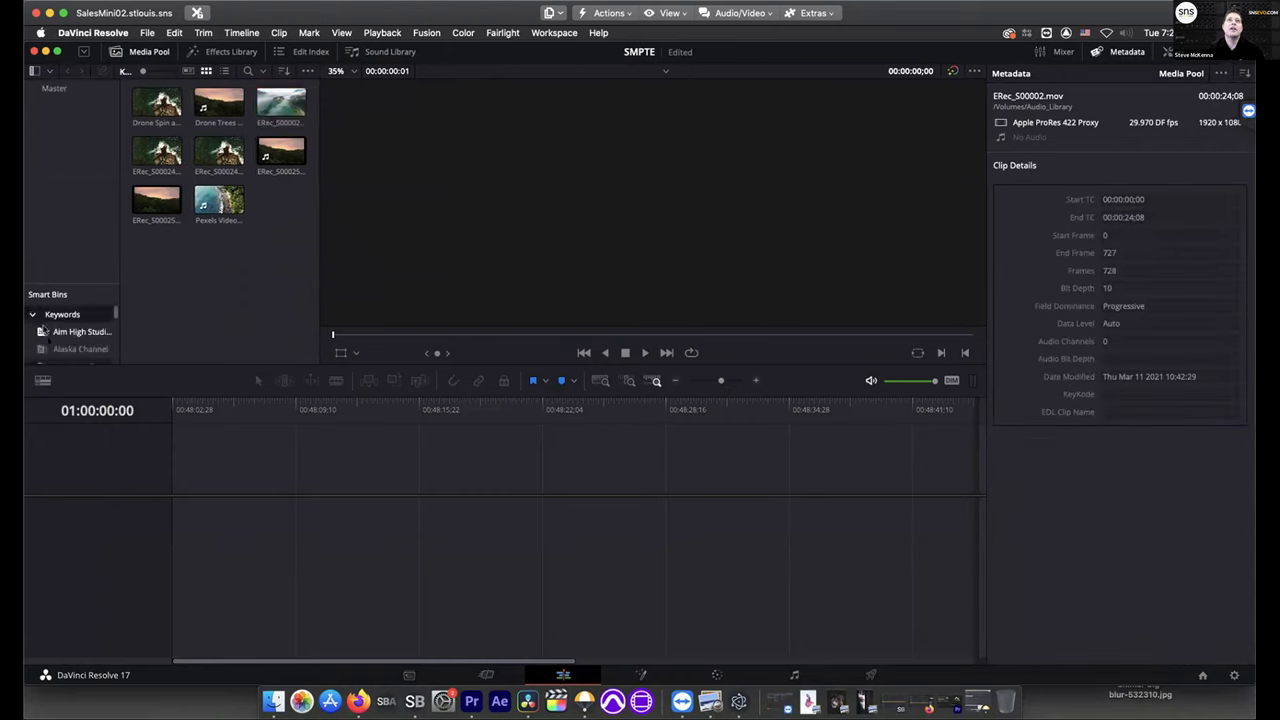
scroll(57, 345, "down", 2)
scroll(60, 345, "down", 3)
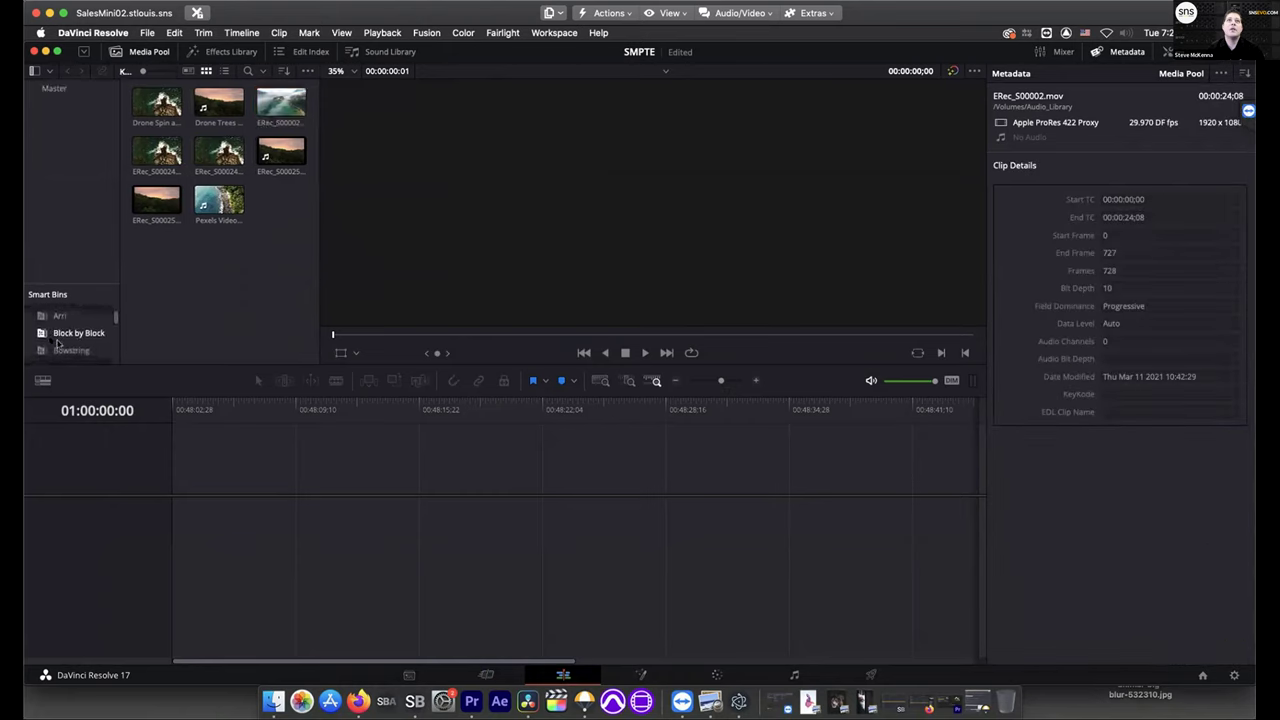
scroll(87, 345, "down", 1)
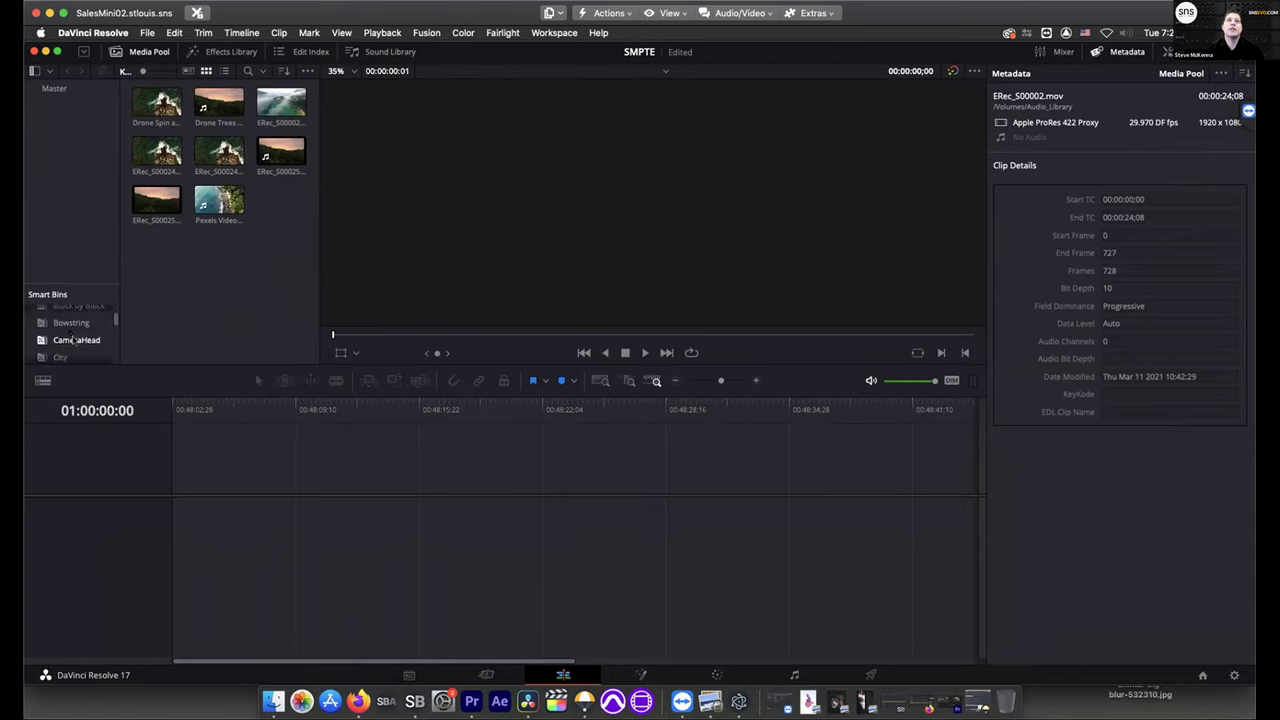
left_click(72, 344)
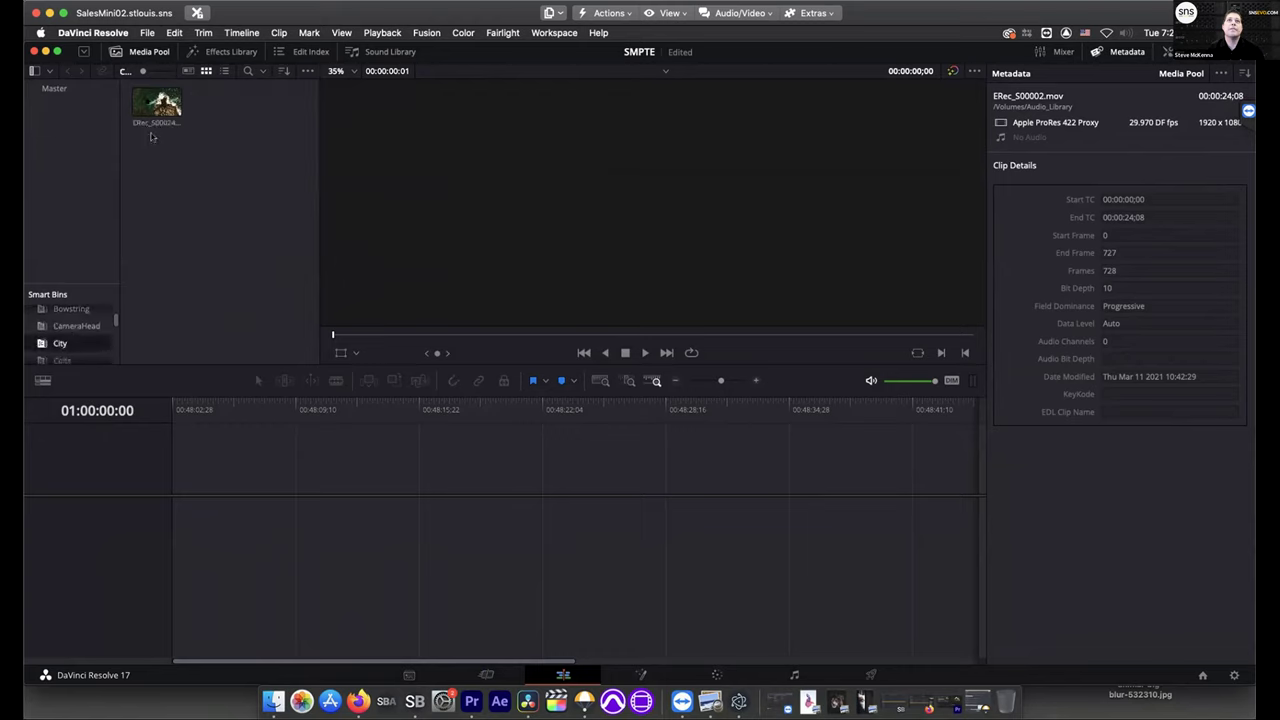
Drag ERec_S00024.mov into the empty timeline to build Timeline 1, then dismiss its context menu
left_click_drag(157, 105, 175, 530)
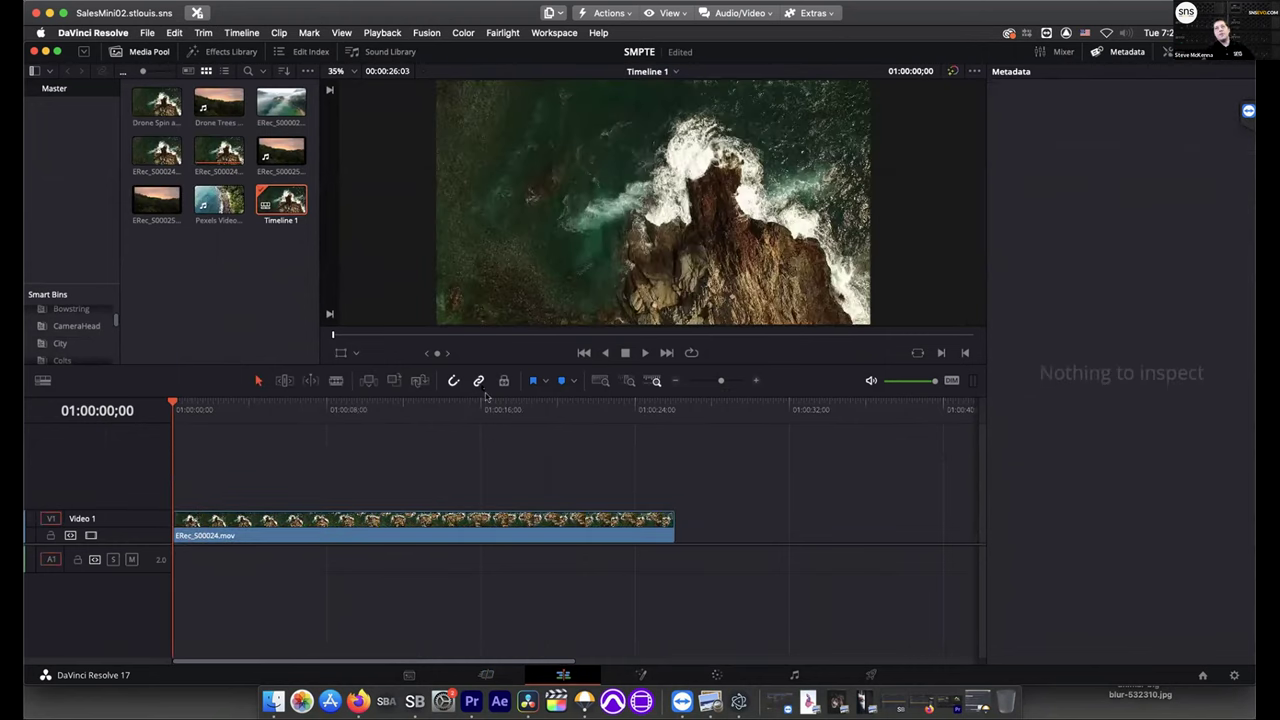
right_click(273, 203)
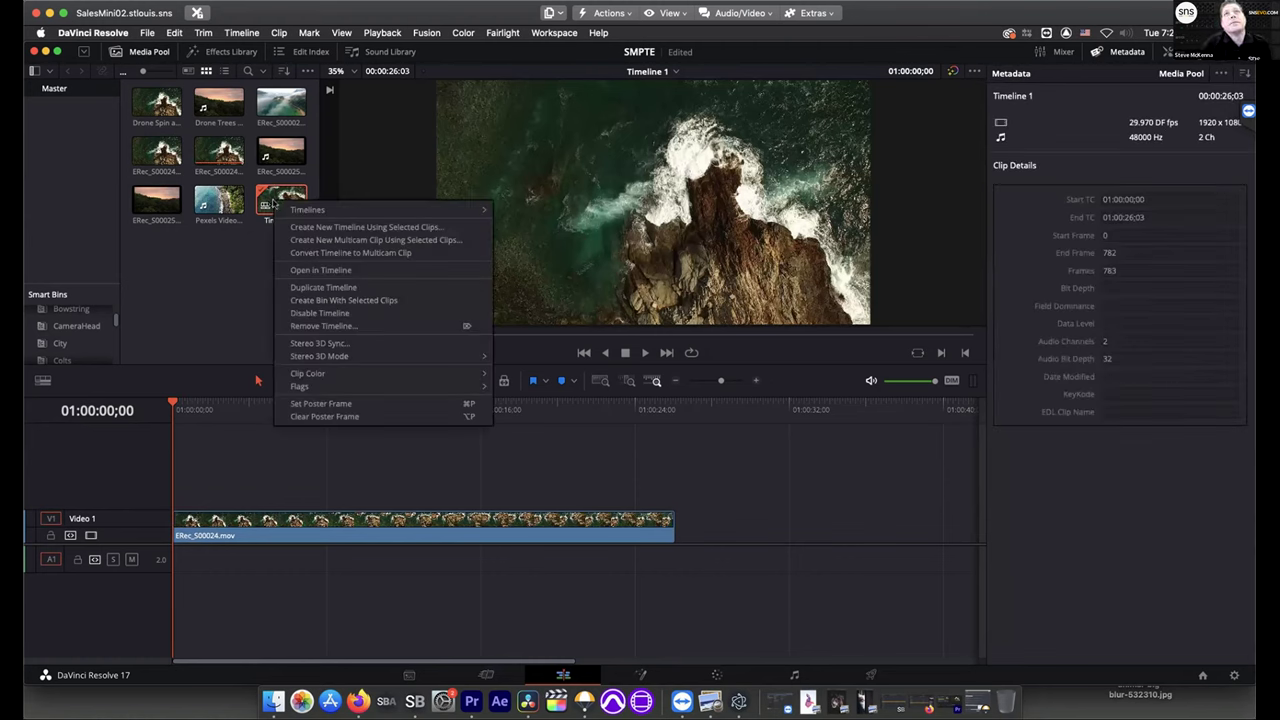
mouse_move(335, 366)
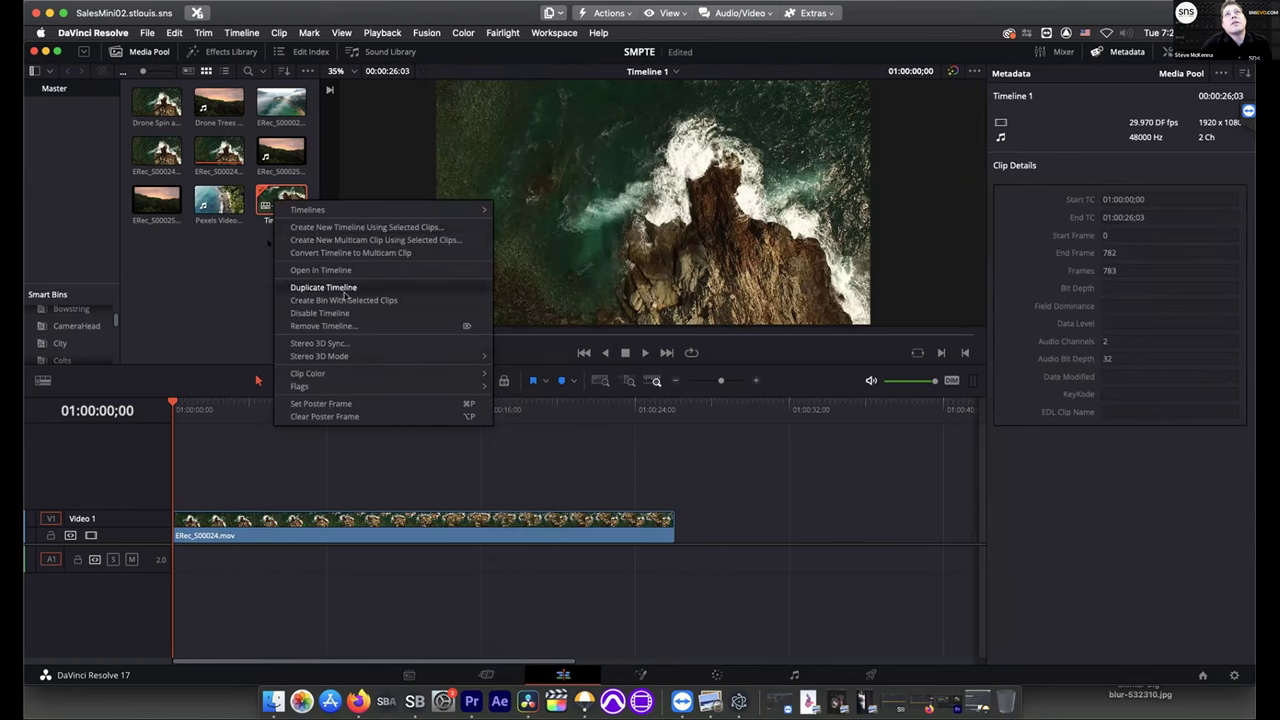
left_click(192, 294)
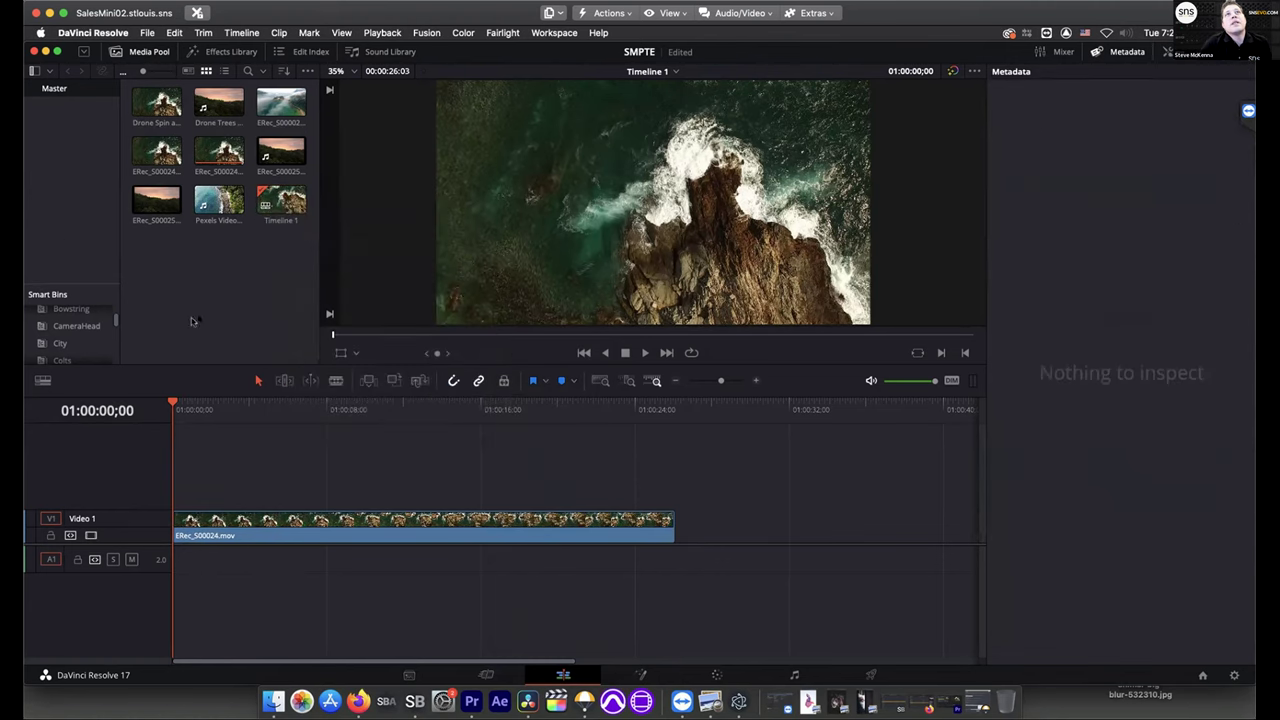
Confirm Use Proxy Media if Available is on for the Pexels and ERec_S00025 clips, then minimise Resolve
right_click(204, 222)
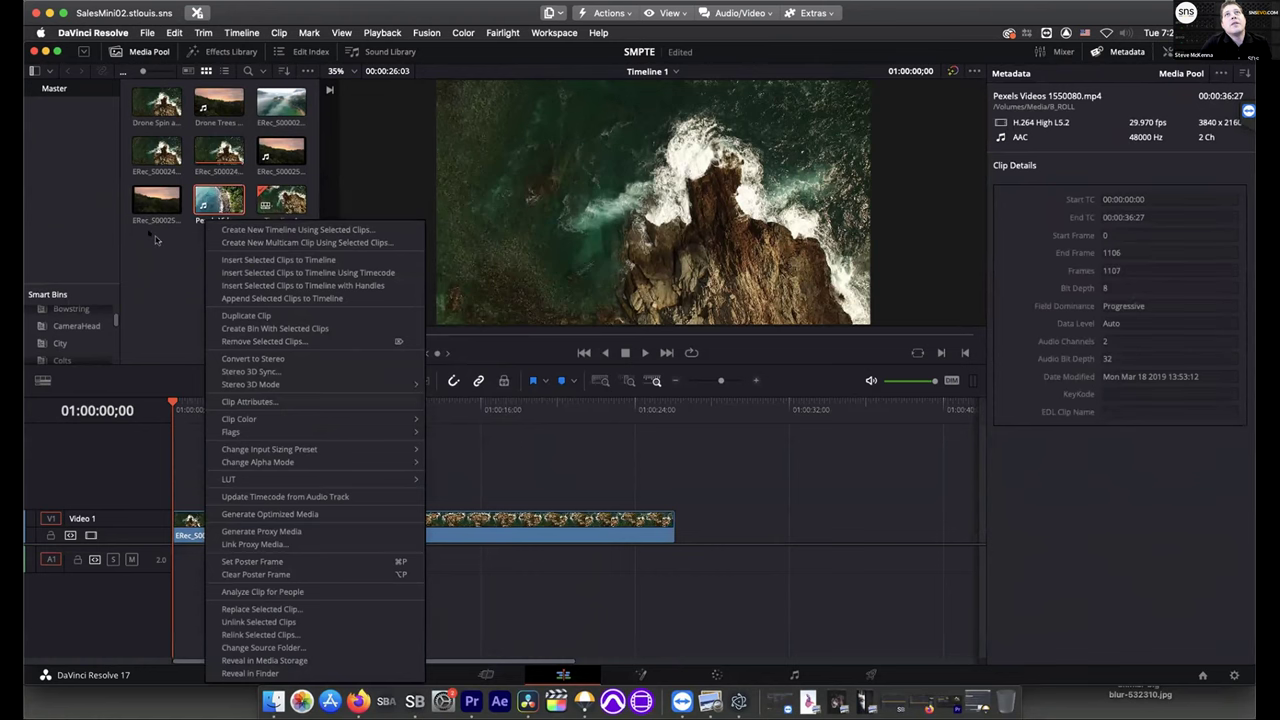
right_click(150, 205)
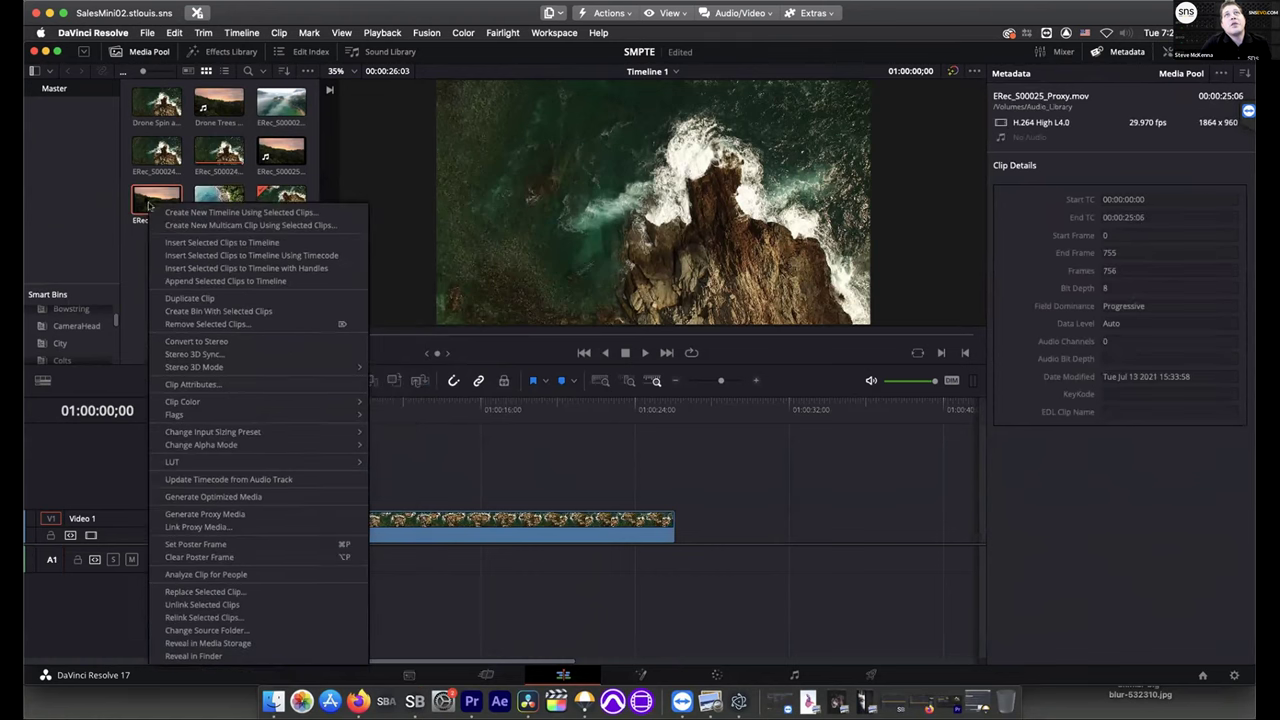
left_click(368, 33)
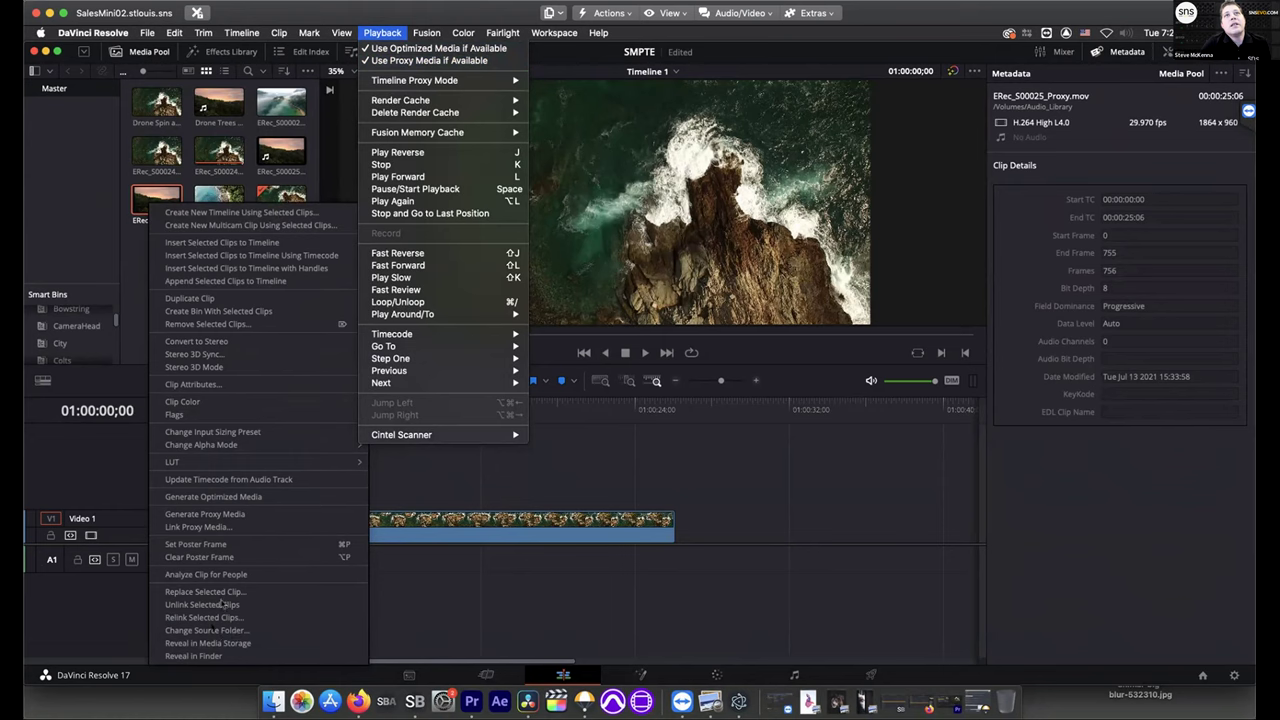
left_click(85, 97)
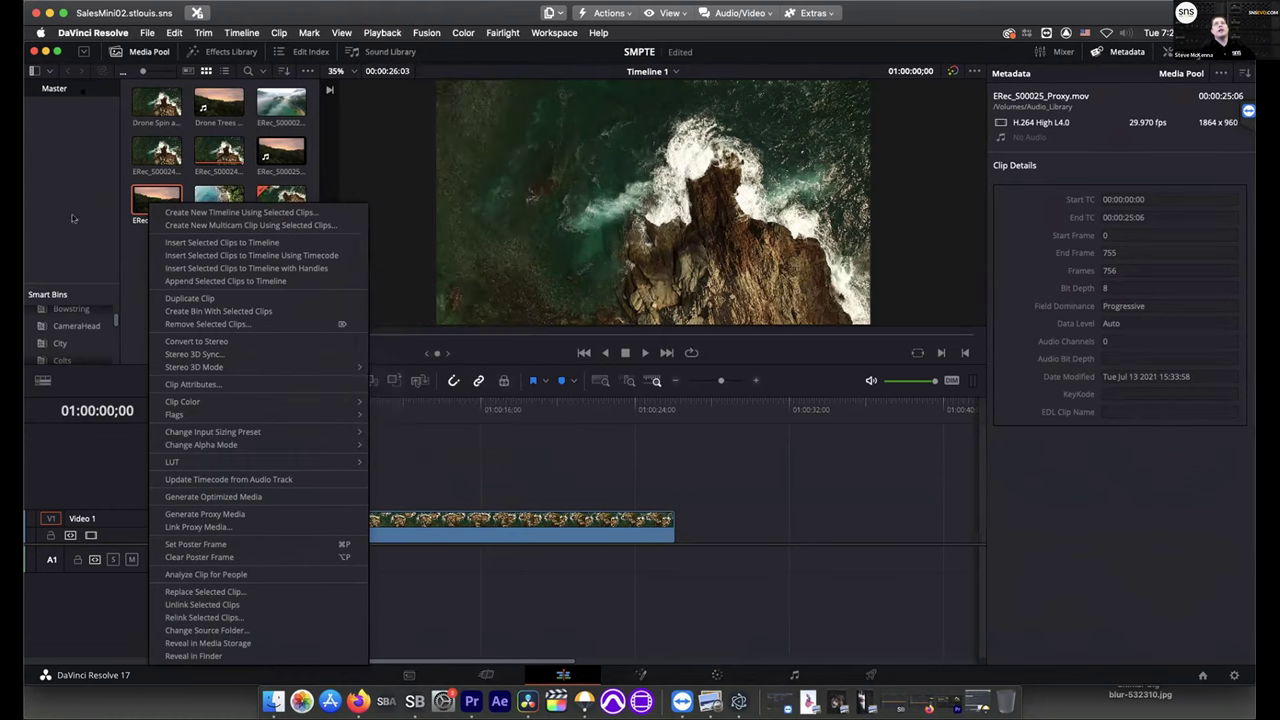
left_click(44, 55)
left_click(45, 52)
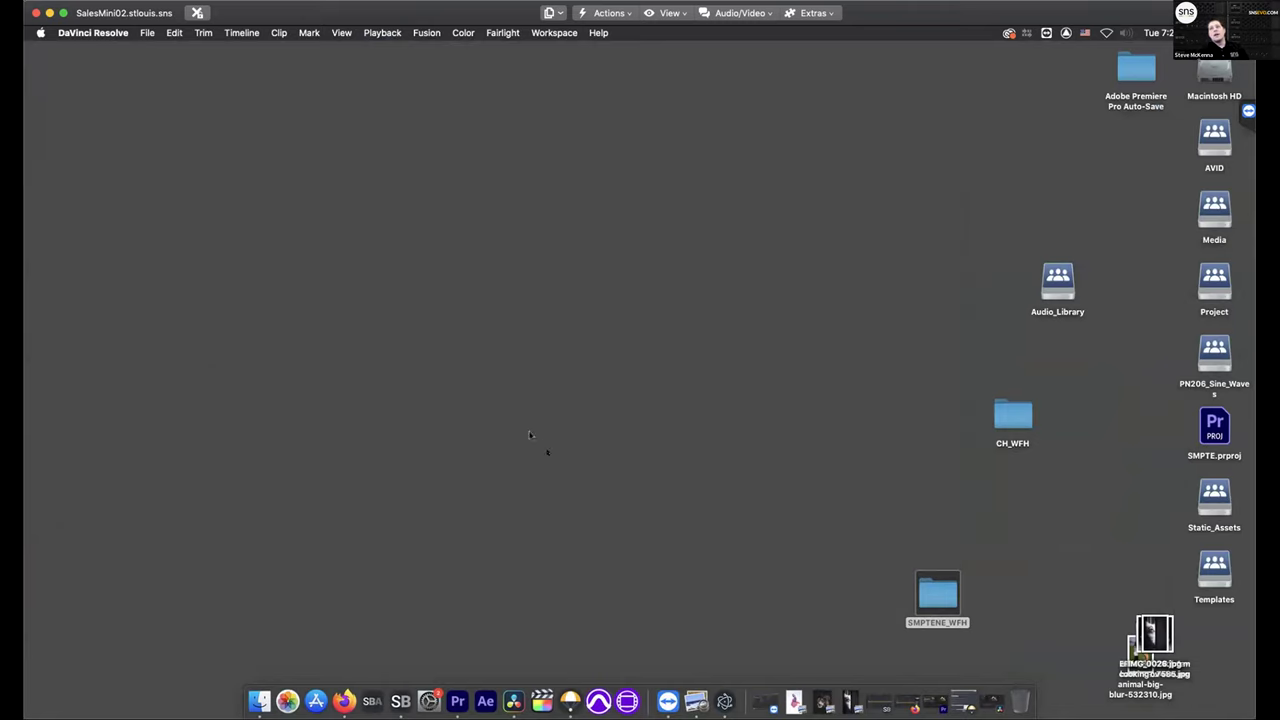
Launch Final Cut Pro from the Dock to bring up its Untitled Project timeline
left_click(546, 706)
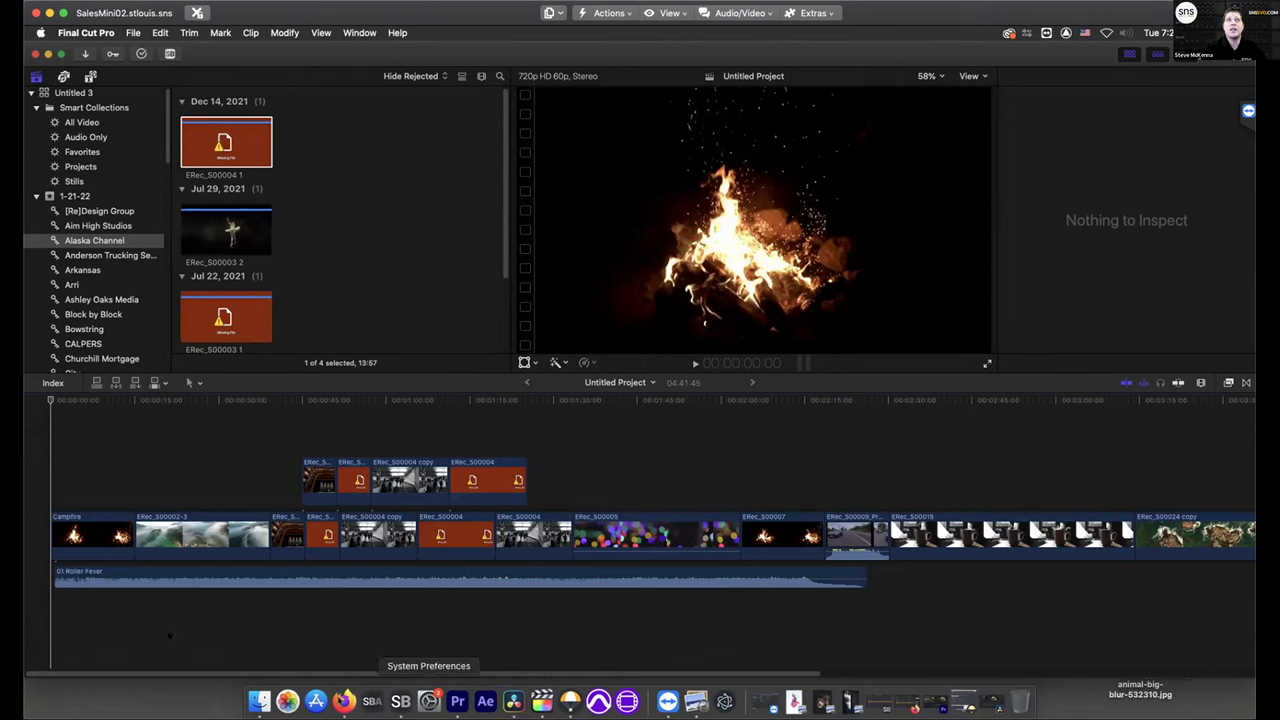
Show the Inspector, then select all four browser clips and reject them to hide them
key("super+4")
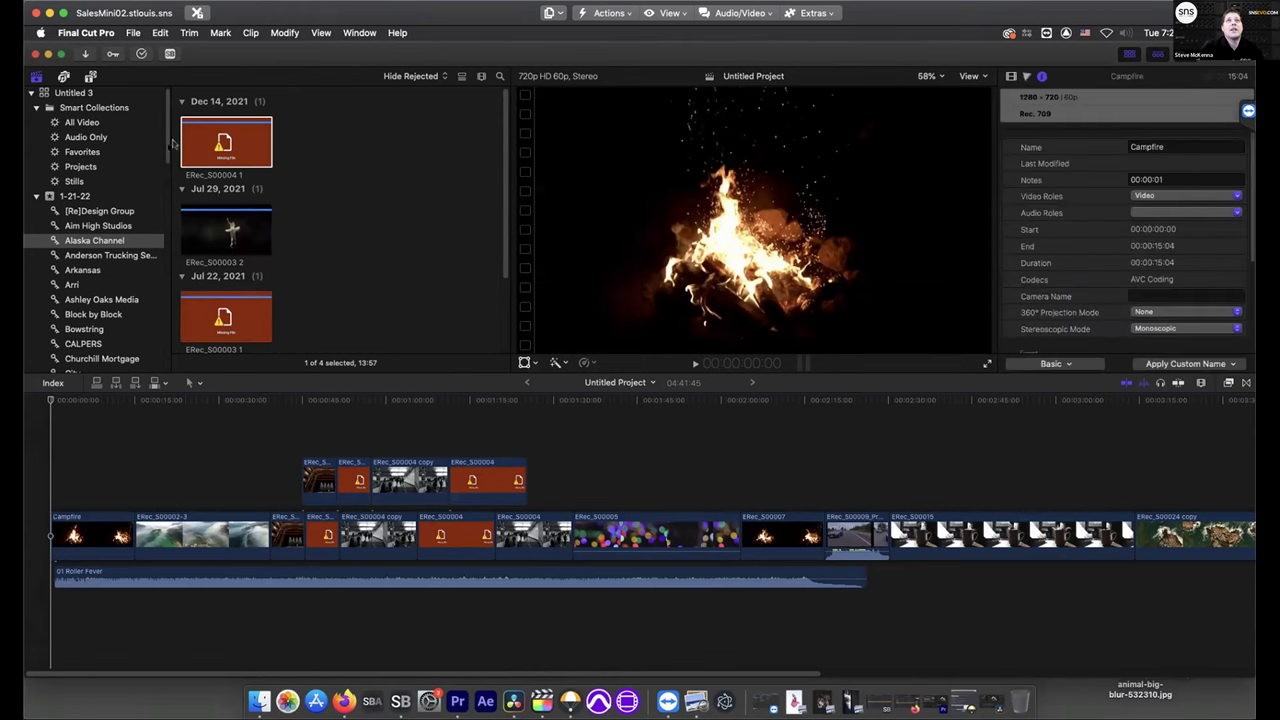
left_click(245, 316)
key("super+a")
key("Delete")
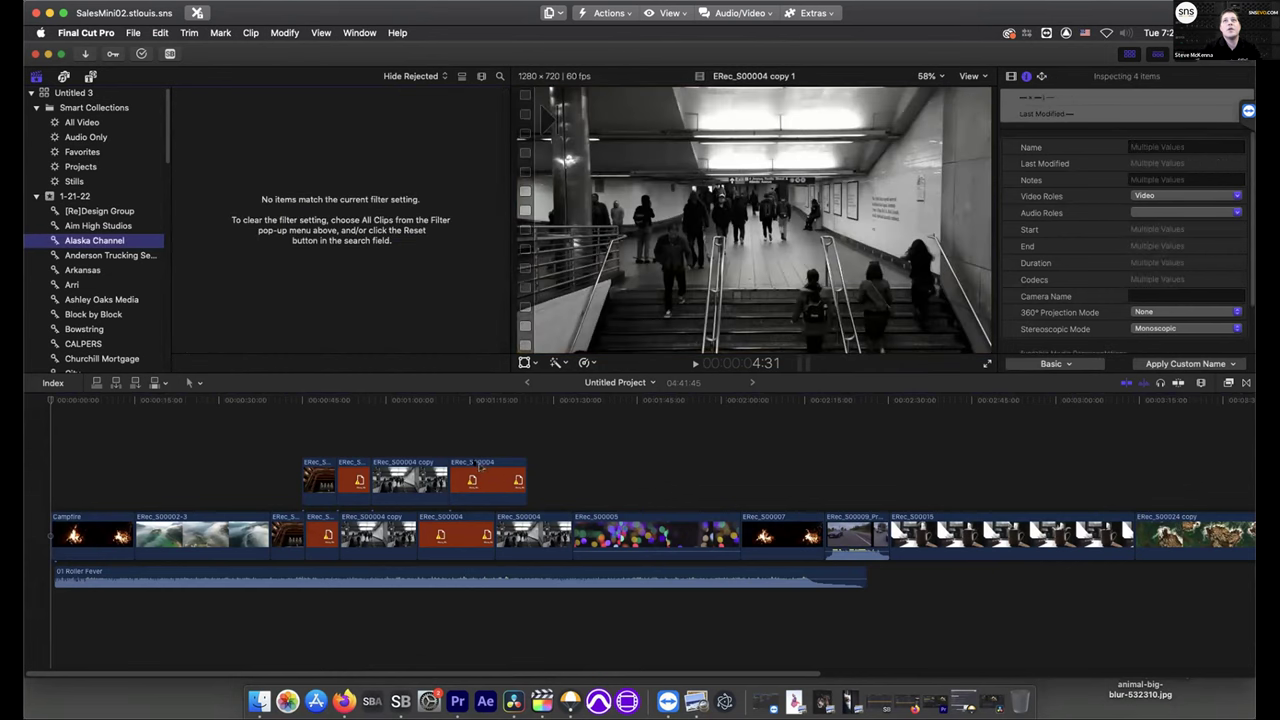
Search all volumes for 'smpte' in the ShareBrowser extension, then close it
left_click(169, 54)
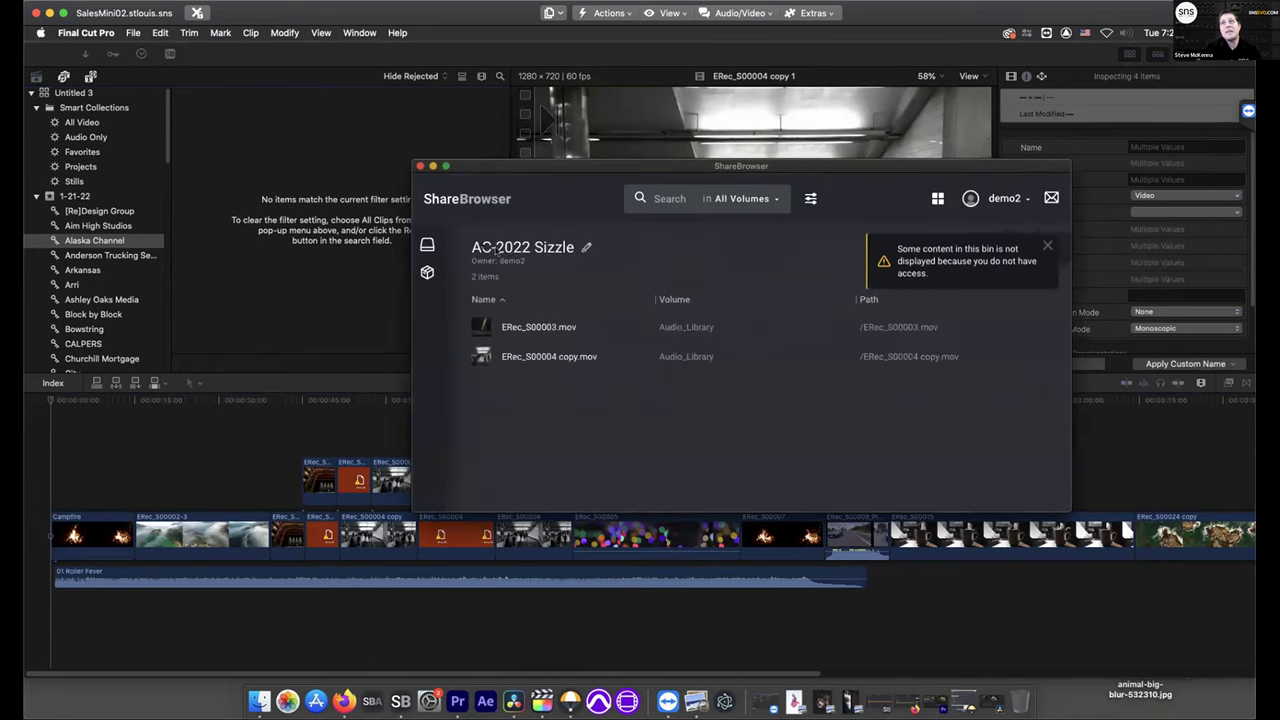
left_click(1047, 249)
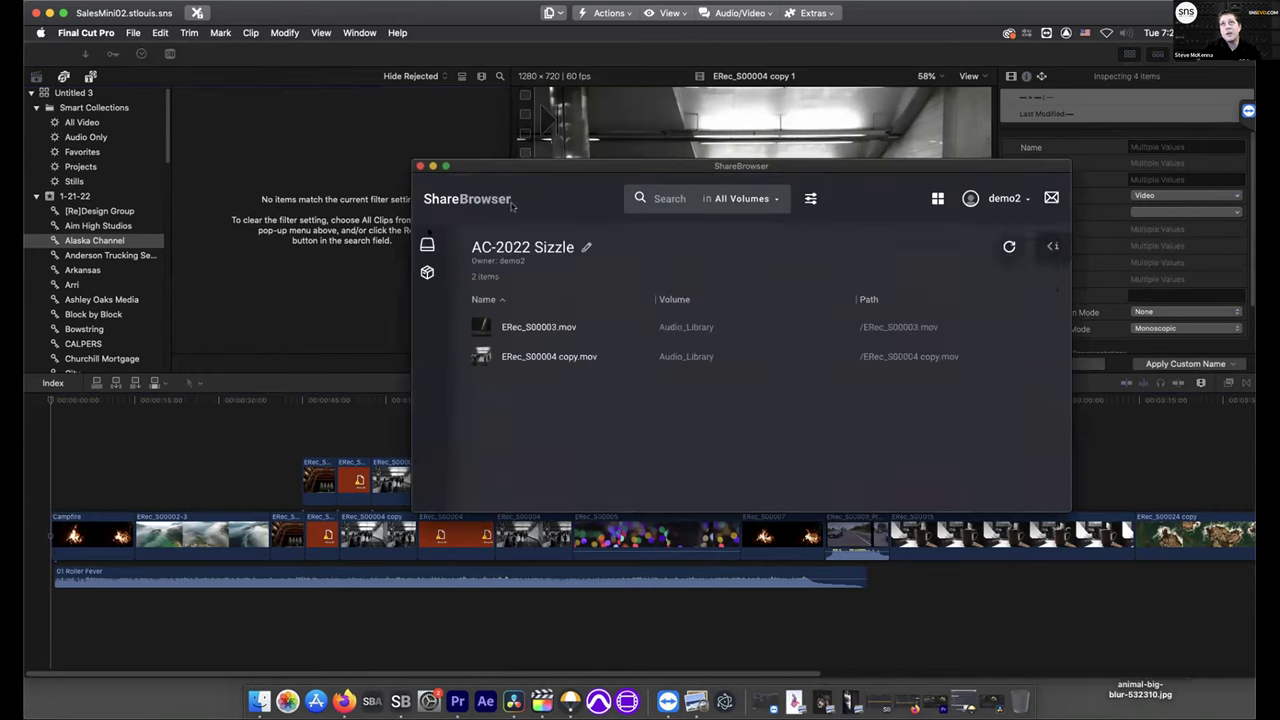
left_click(661, 200)
type("smpte")
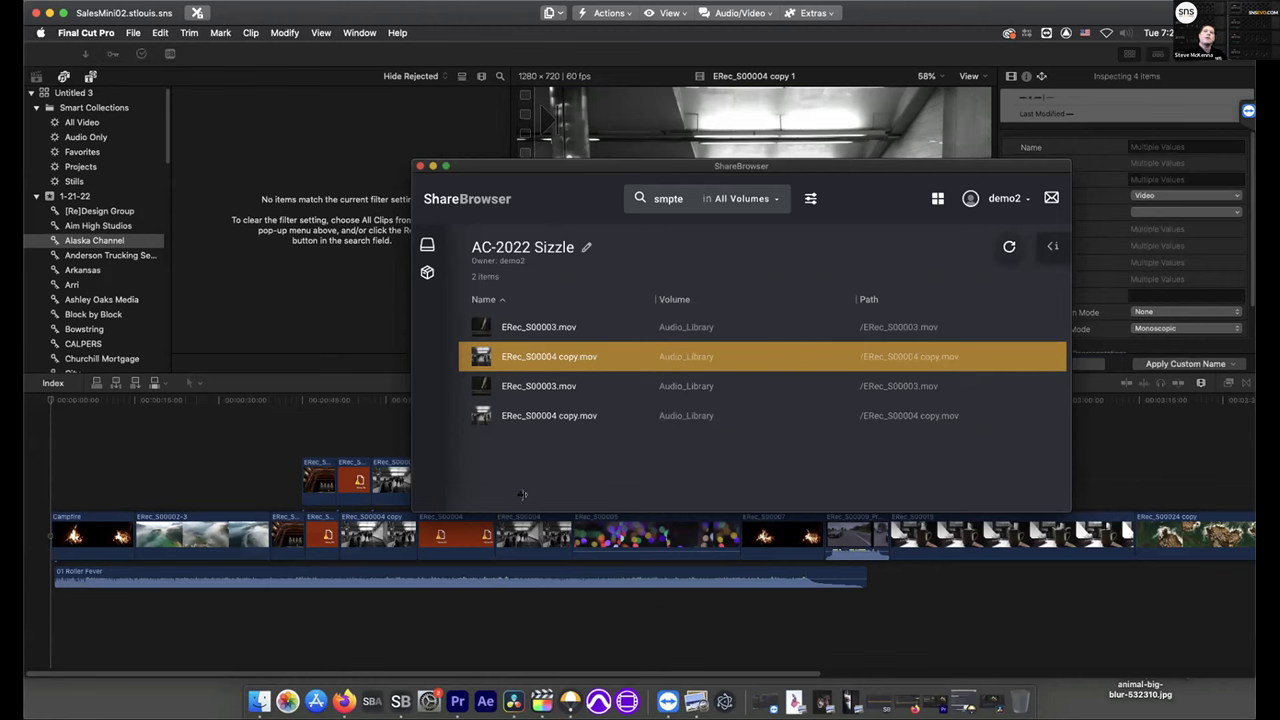
left_click(420, 166)
left_click(98, 33)
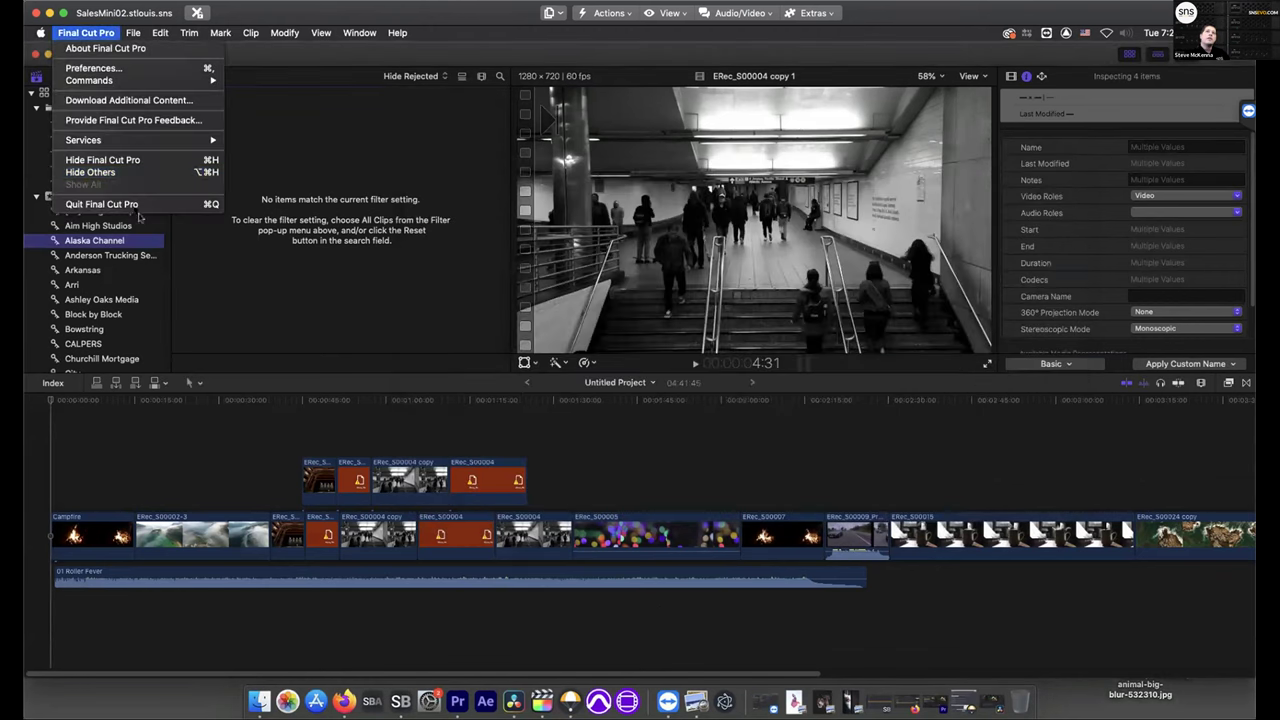
Quit Final Cut Pro, open the ShareBrowser app, and select SMV.prproj in the Project volume
left_click(101, 204)
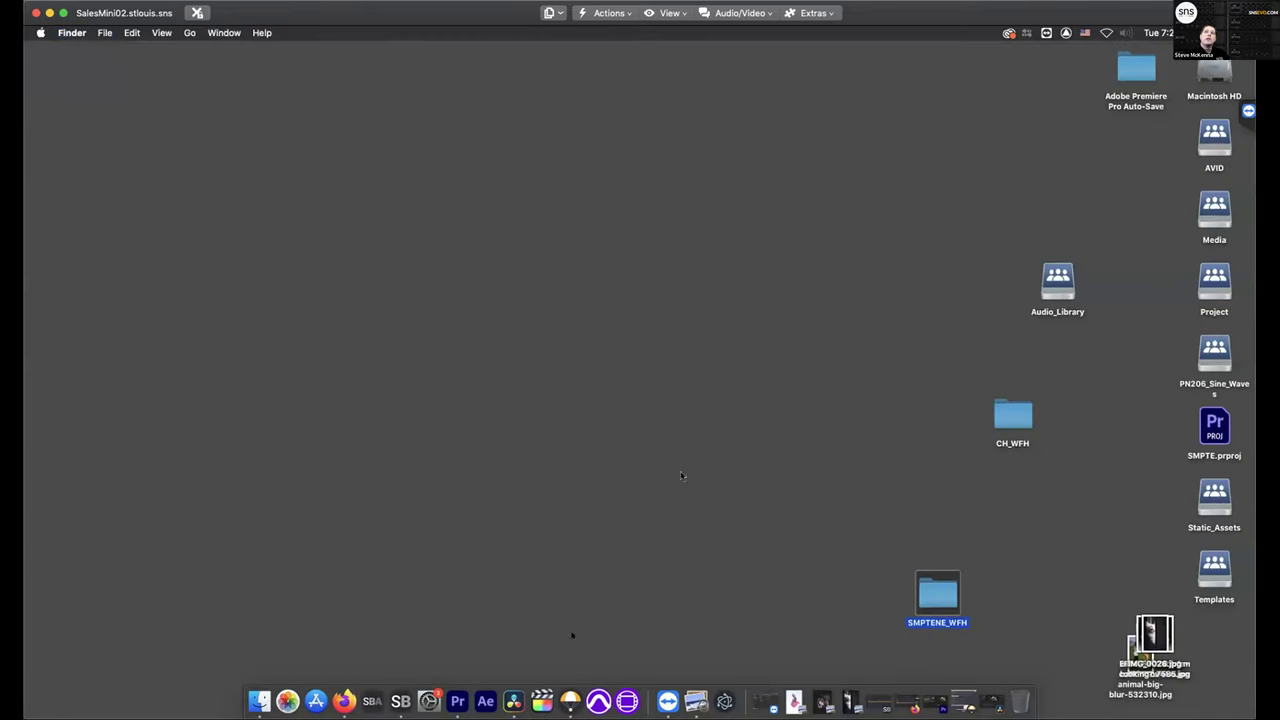
left_click(400, 701)
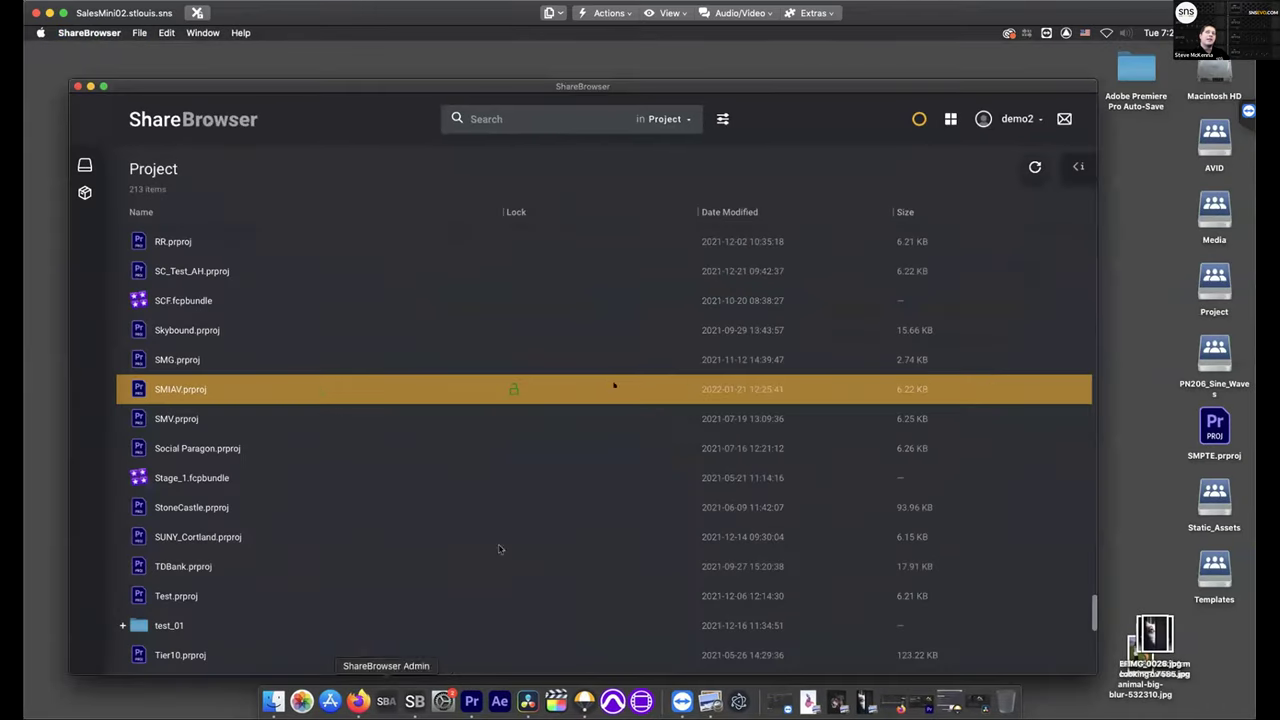
left_click(603, 420)
scroll(567, 564, "down", 2)
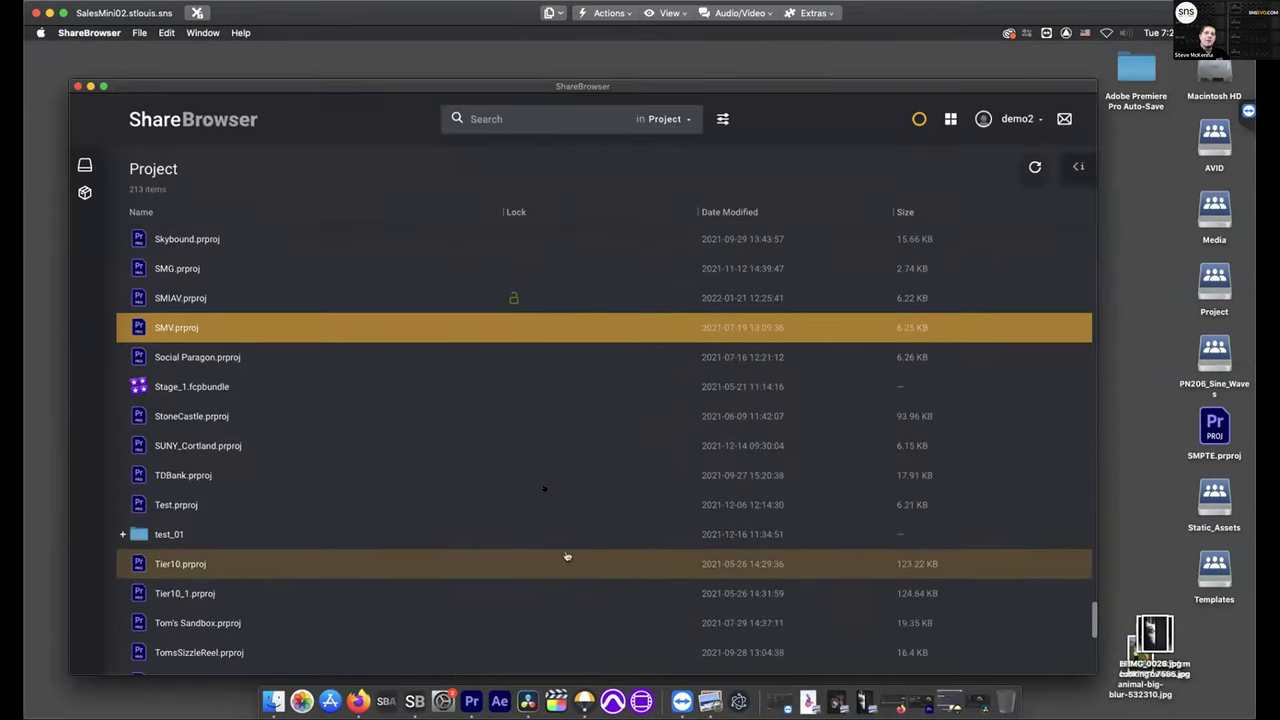
scroll(555, 497, "up", 9)
scroll(555, 497, "up", 12)
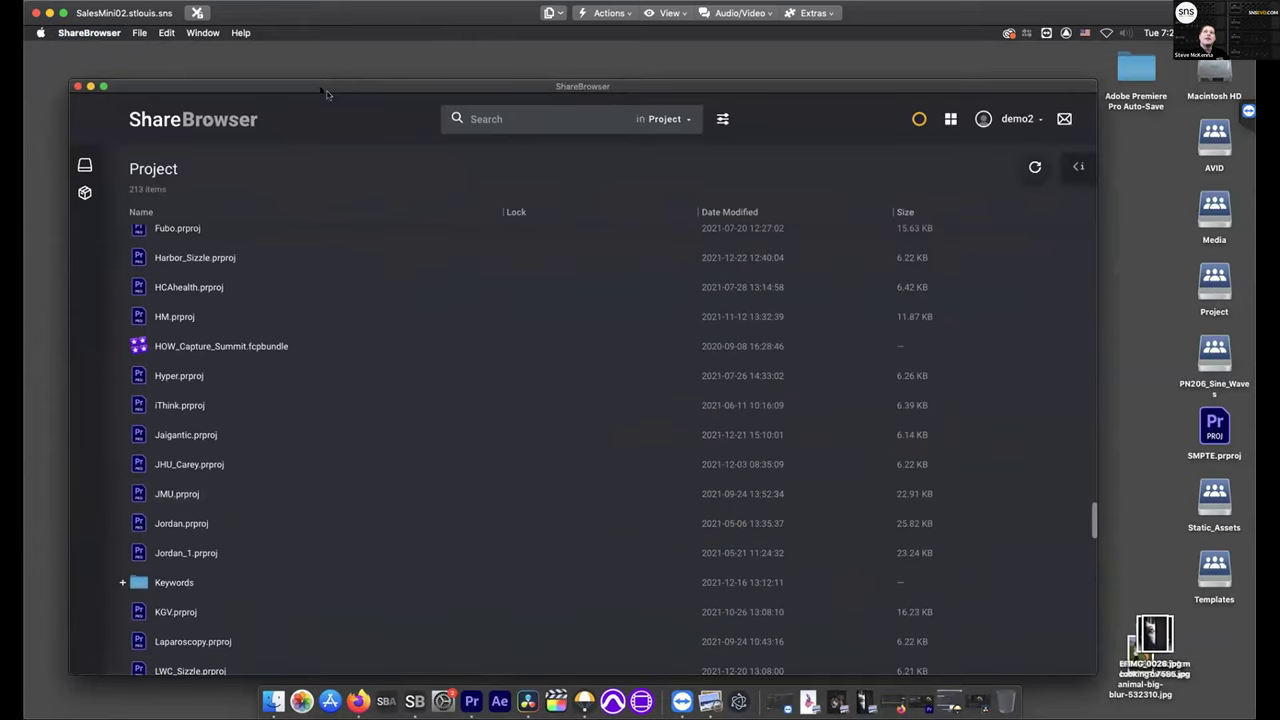
Step through JMU, Jordan, KGV, Laparoscopy and LWC_Sizzle project files, then bring Firefox forward
left_click_drag(333, 90, 328, 70)
left_click(448, 472)
left_click(378, 498)
left_click(371, 591)
left_click(406, 620)
left_click(388, 651)
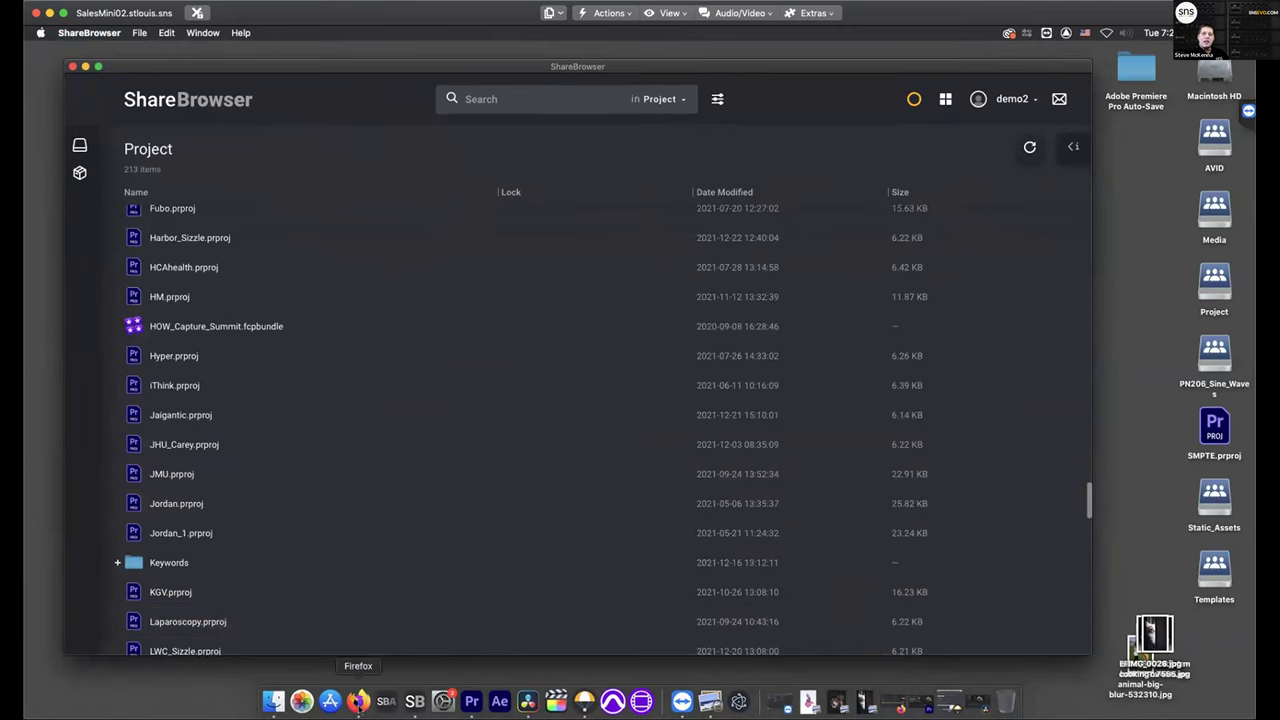
left_click(358, 700)
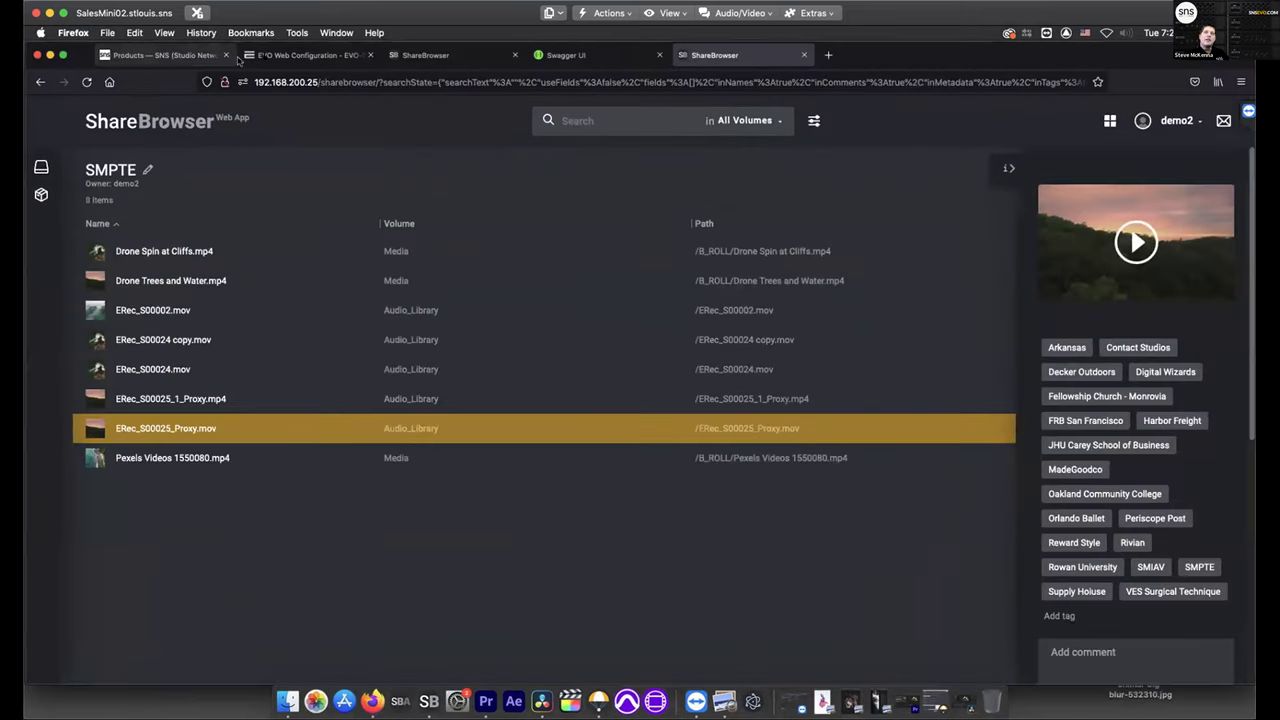
Switch to EVO Web Configuration and go to the NAS & Project Sharing page
left_click(279, 54)
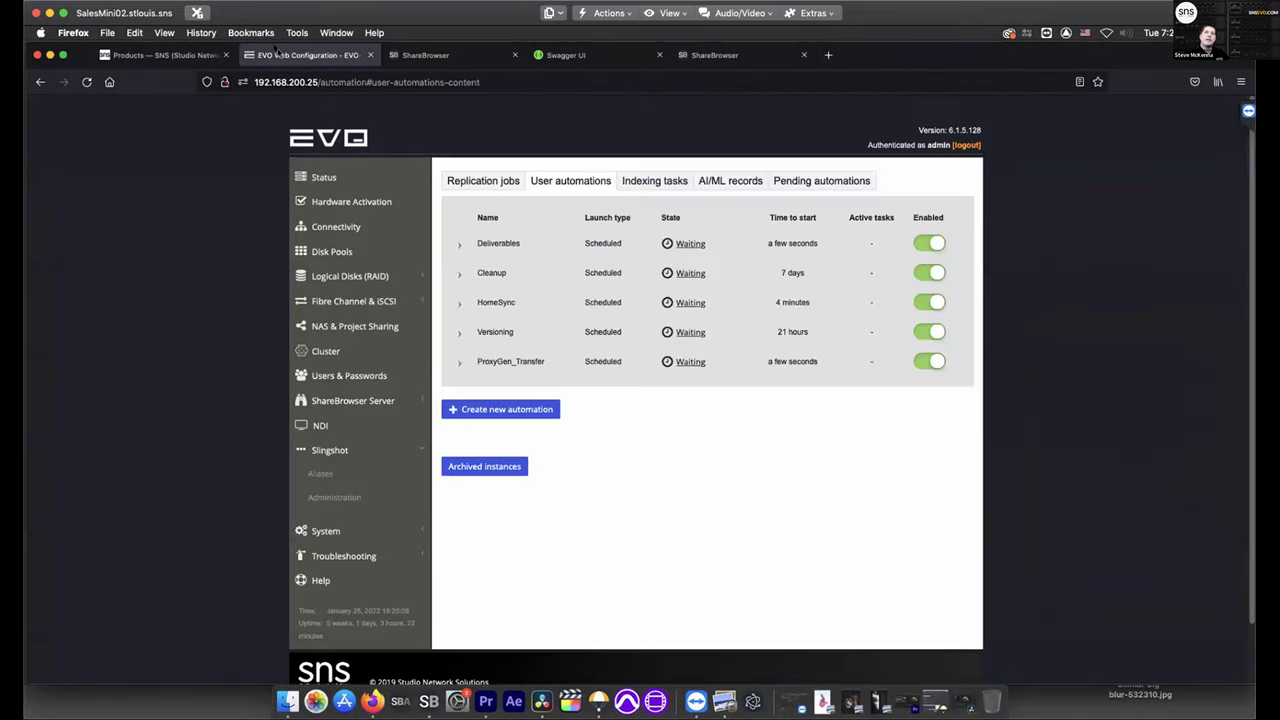
left_click(346, 328)
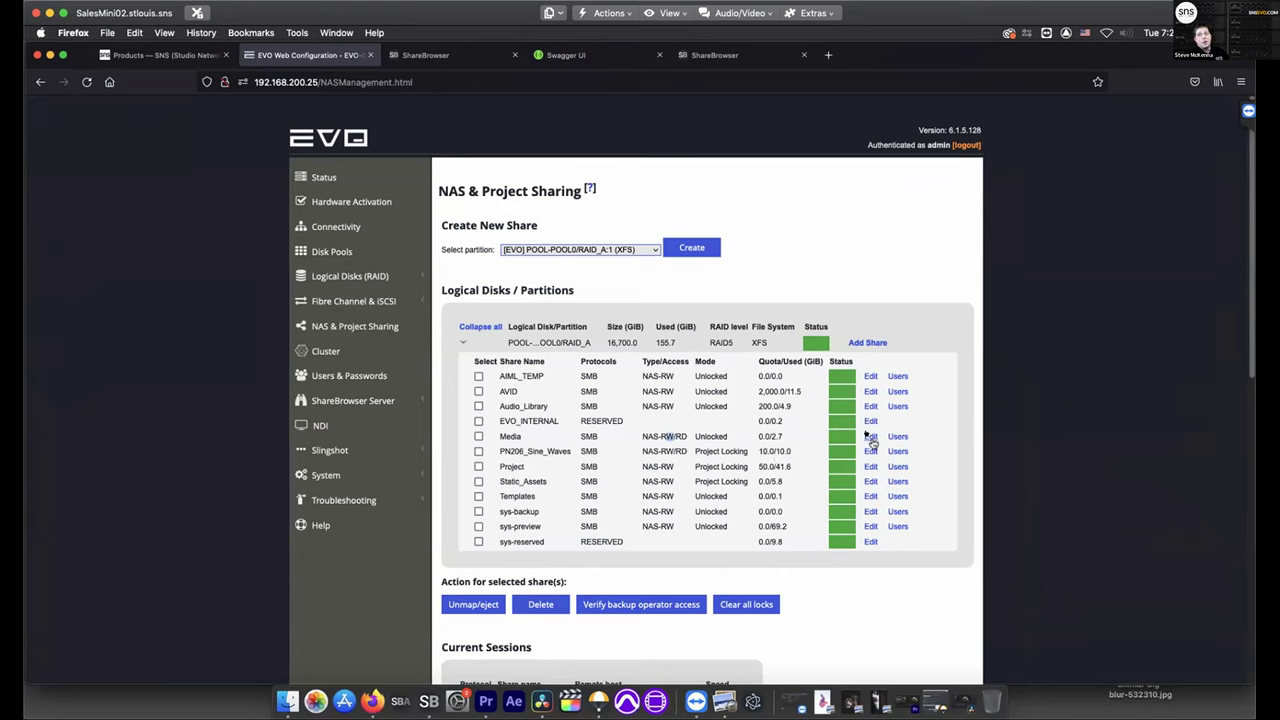
Set the Media share's Quota (GiB) to 7000 and save it
left_click(872, 441)
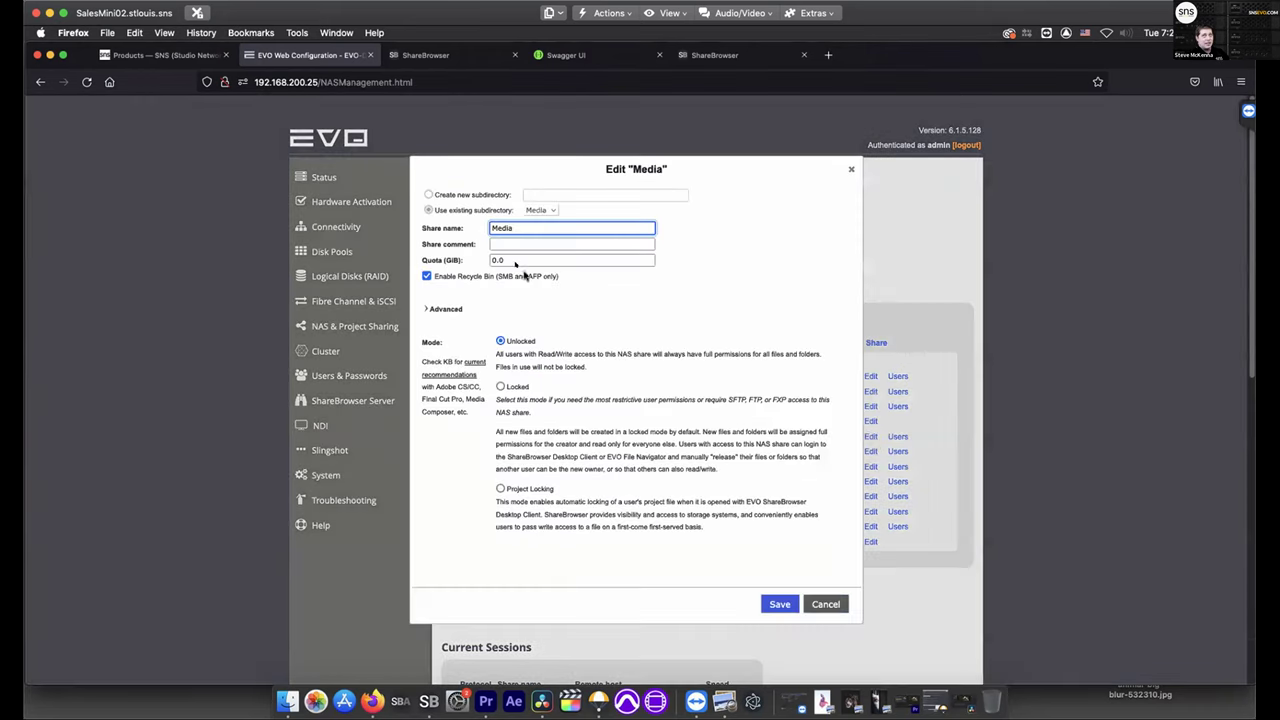
left_click(517, 259)
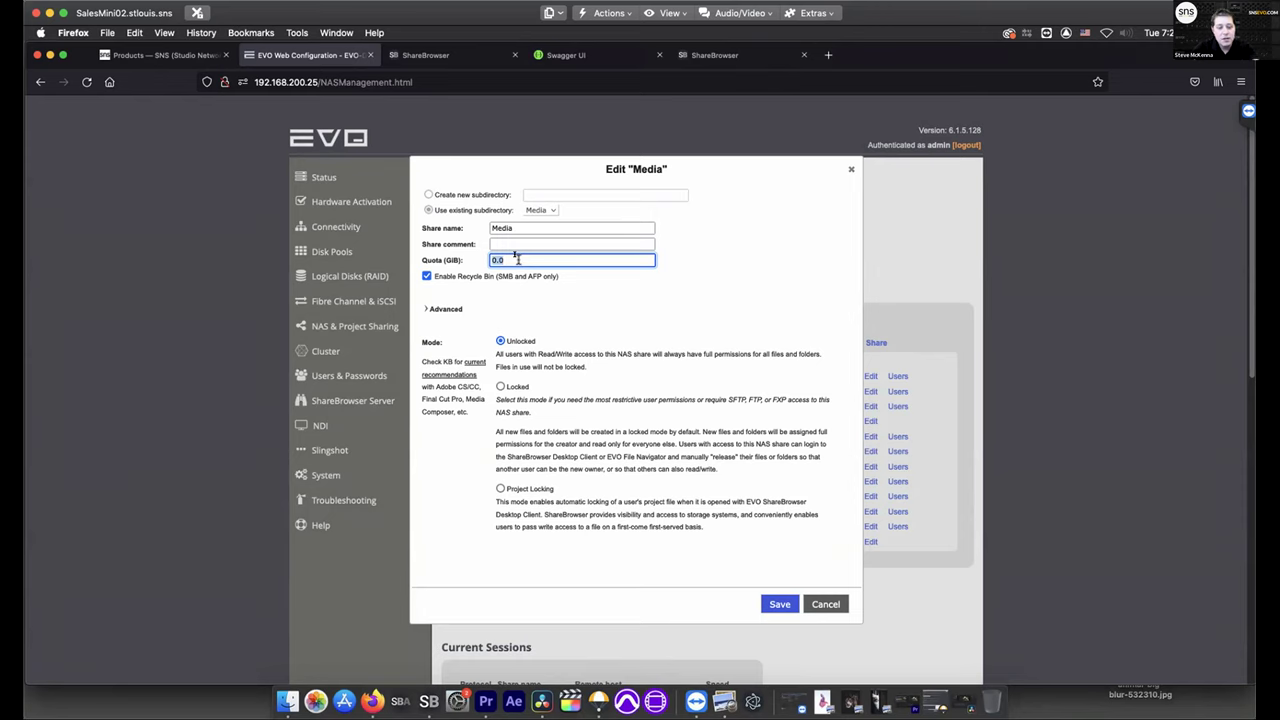
type("7000")
left_click(786, 604)
In ShareBrowser, check that the Media volume now reports 7.5 TB capacity
left_click(429, 701)
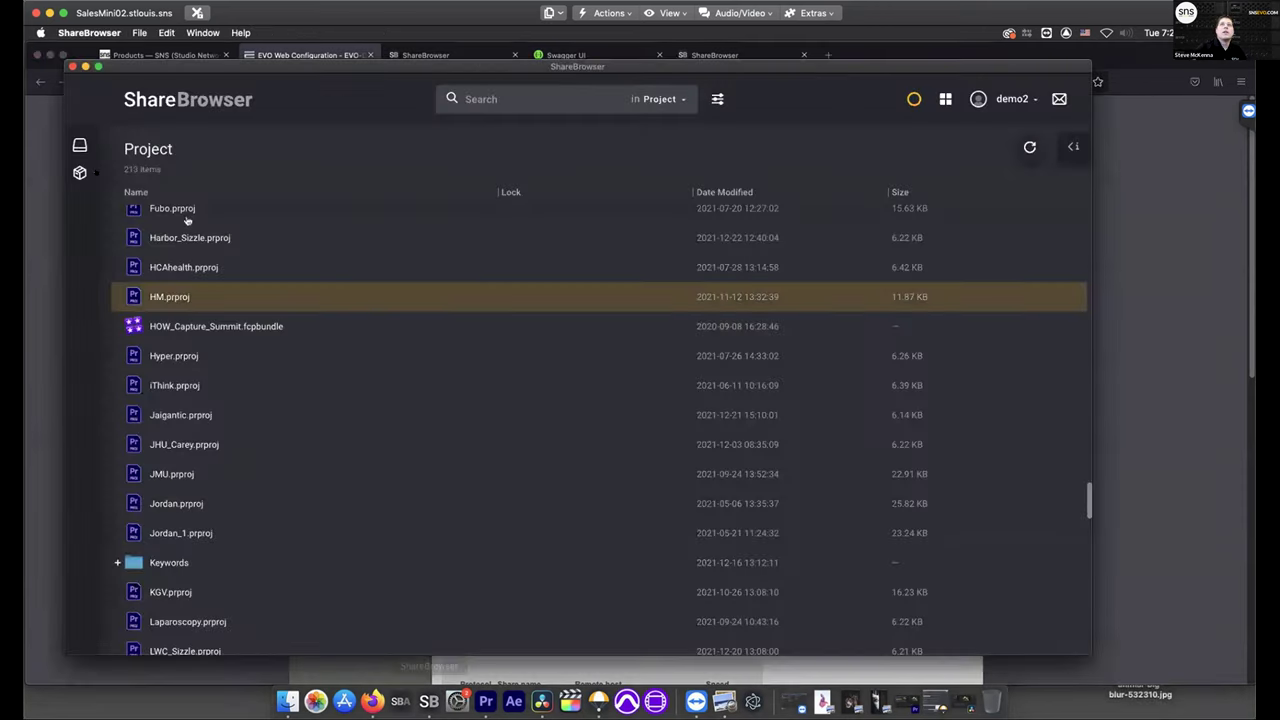
left_click(80, 146)
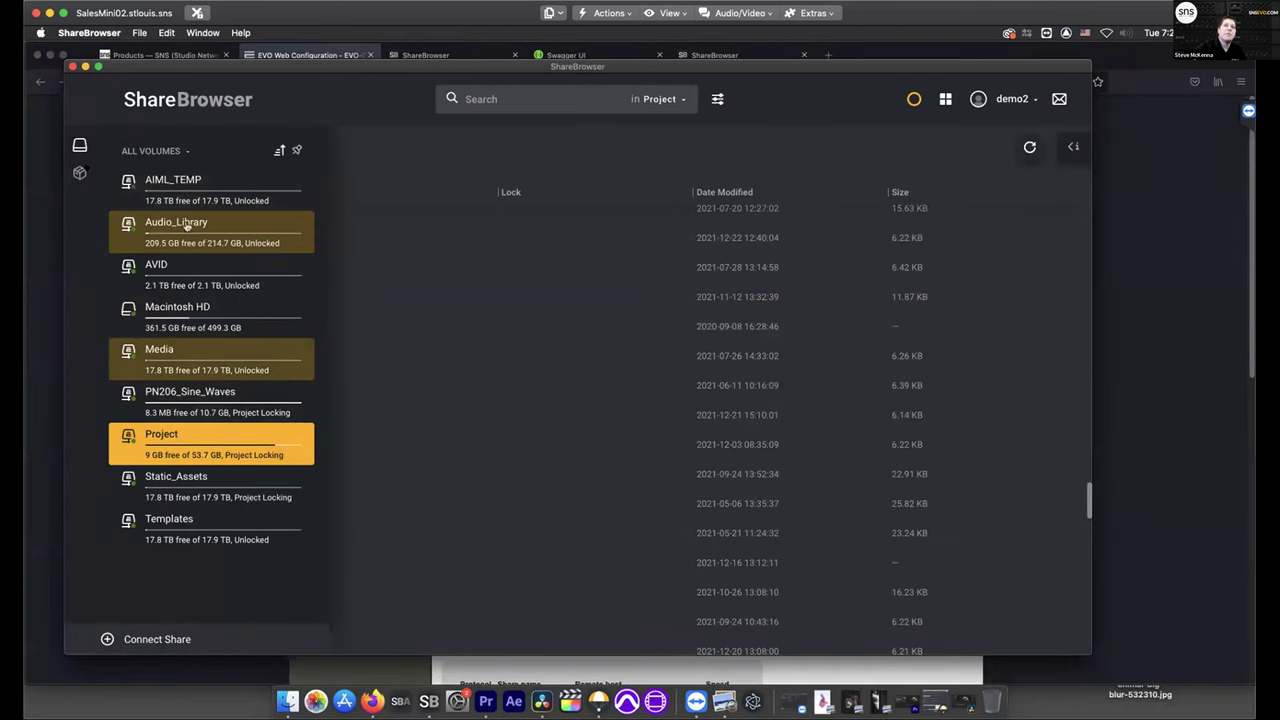
left_click(160, 355)
left_click(80, 146)
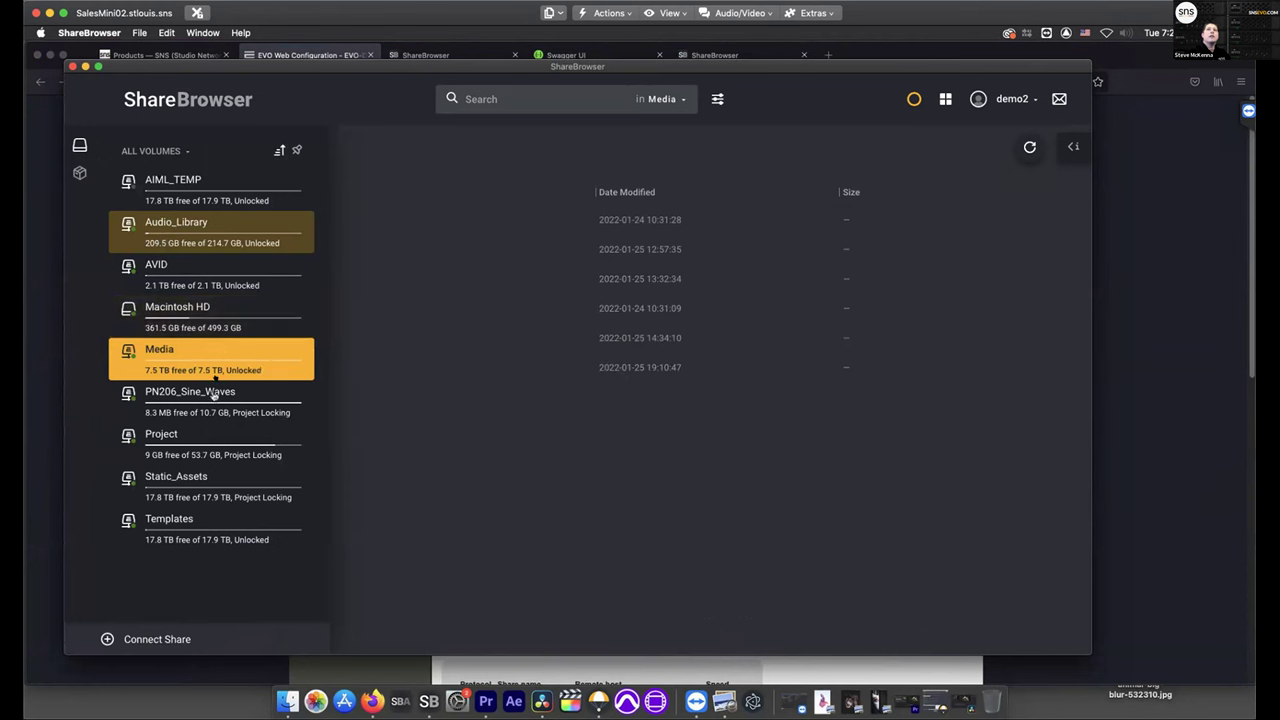
Replace the Media share's quota in EVO with 2000.0 GiB and save
left_click(1160, 634)
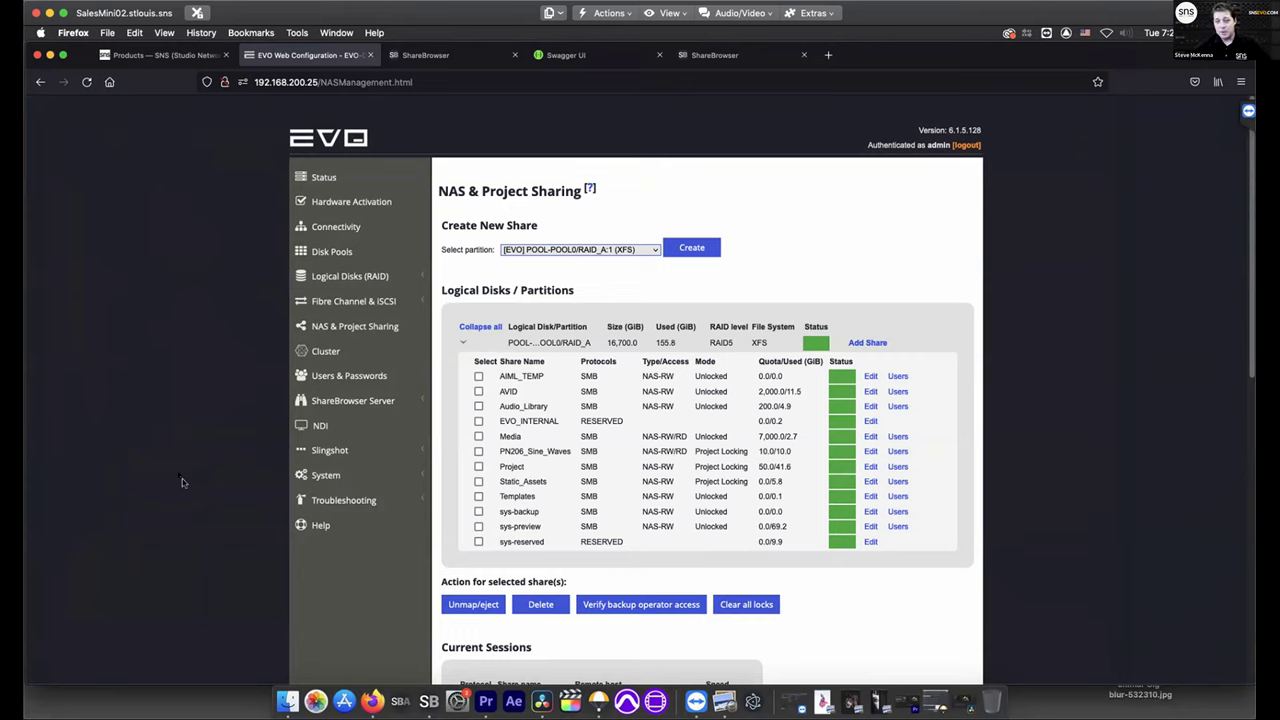
left_click(870, 436)
left_click(506, 261)
left_click_drag(484, 255, 412, 253)
type("2000.0")
left_click(775, 604)
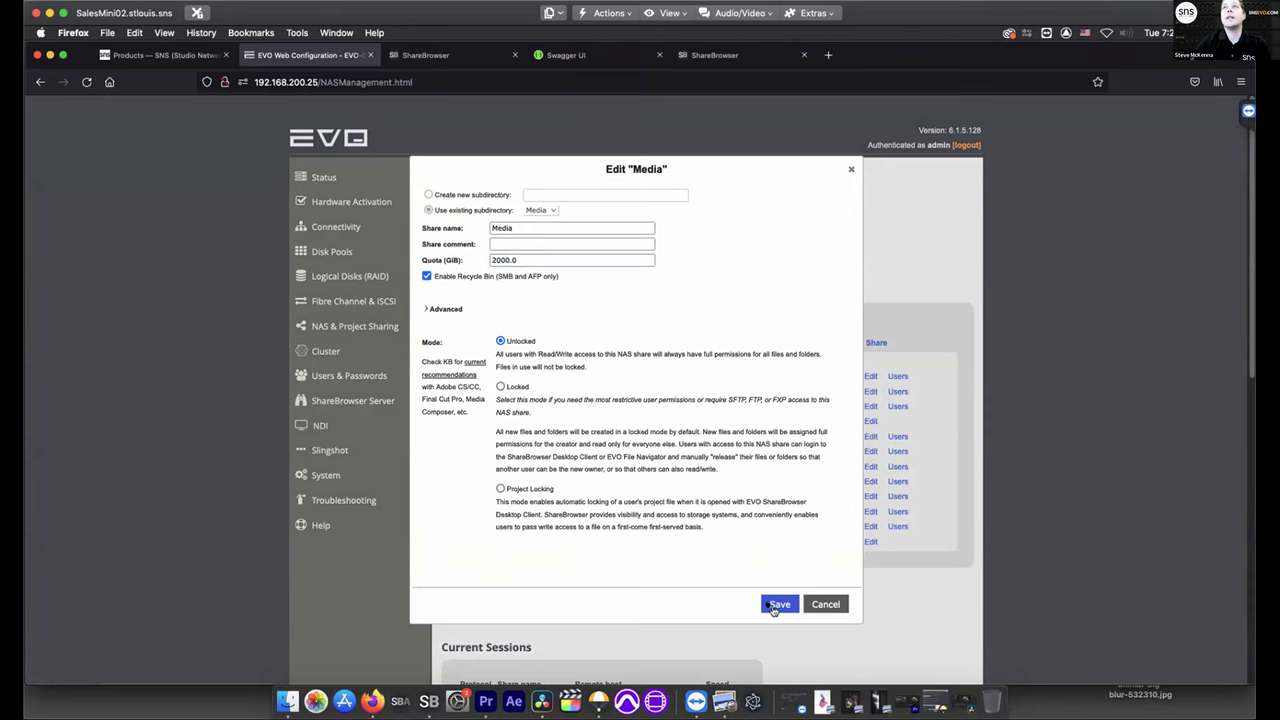
left_click(428, 701)
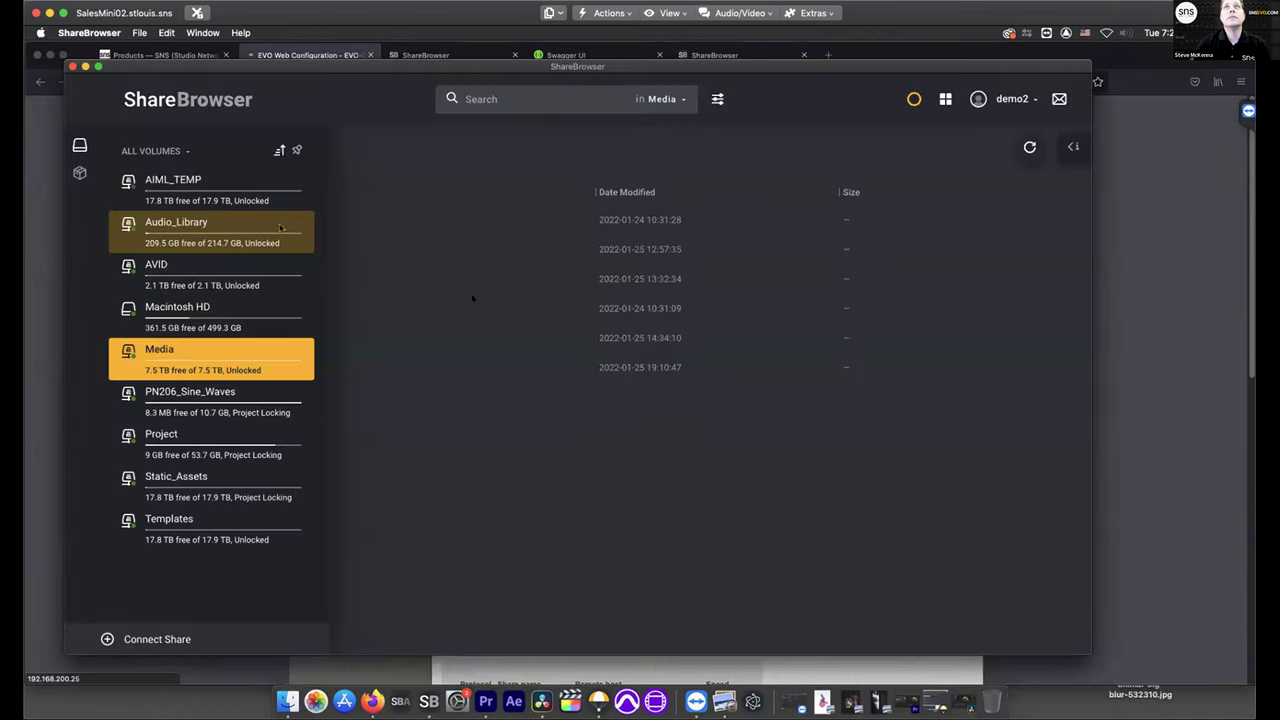
Verify Media shows 2.1 TB and view its folders in ShareBrowser, then minimise the window
left_click(336, 308)
left_click(79, 146)
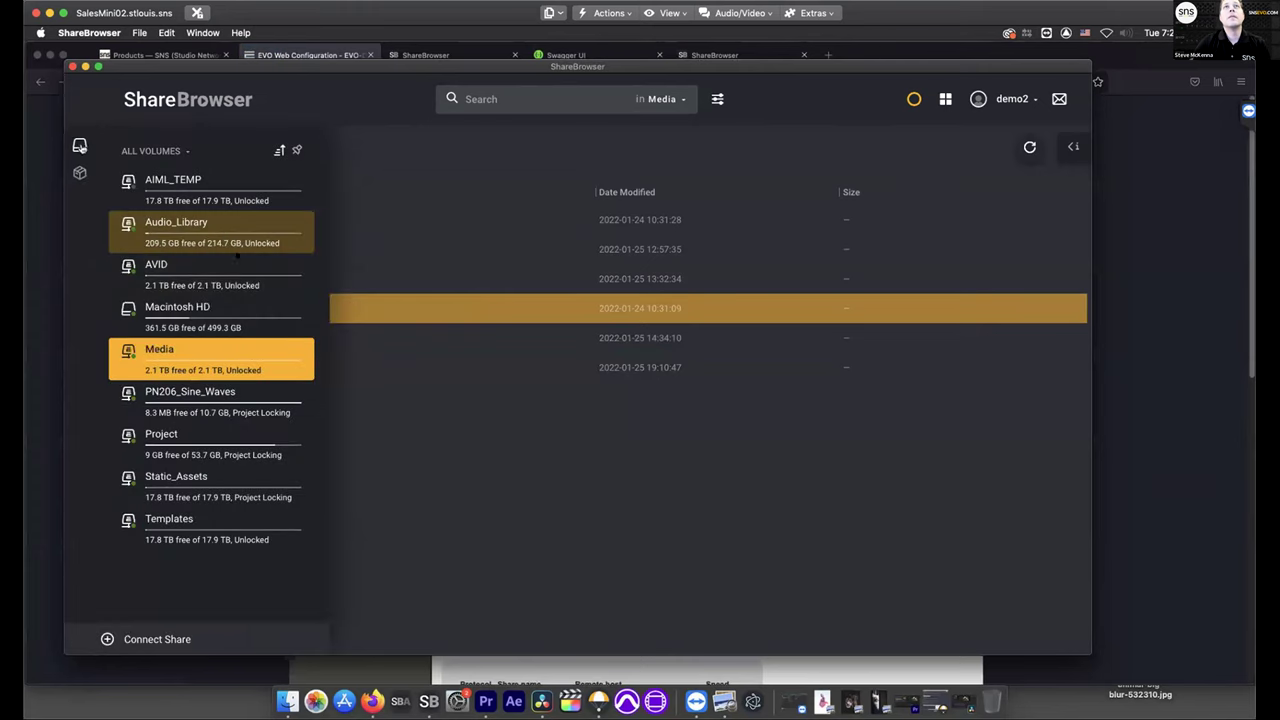
left_click(484, 520)
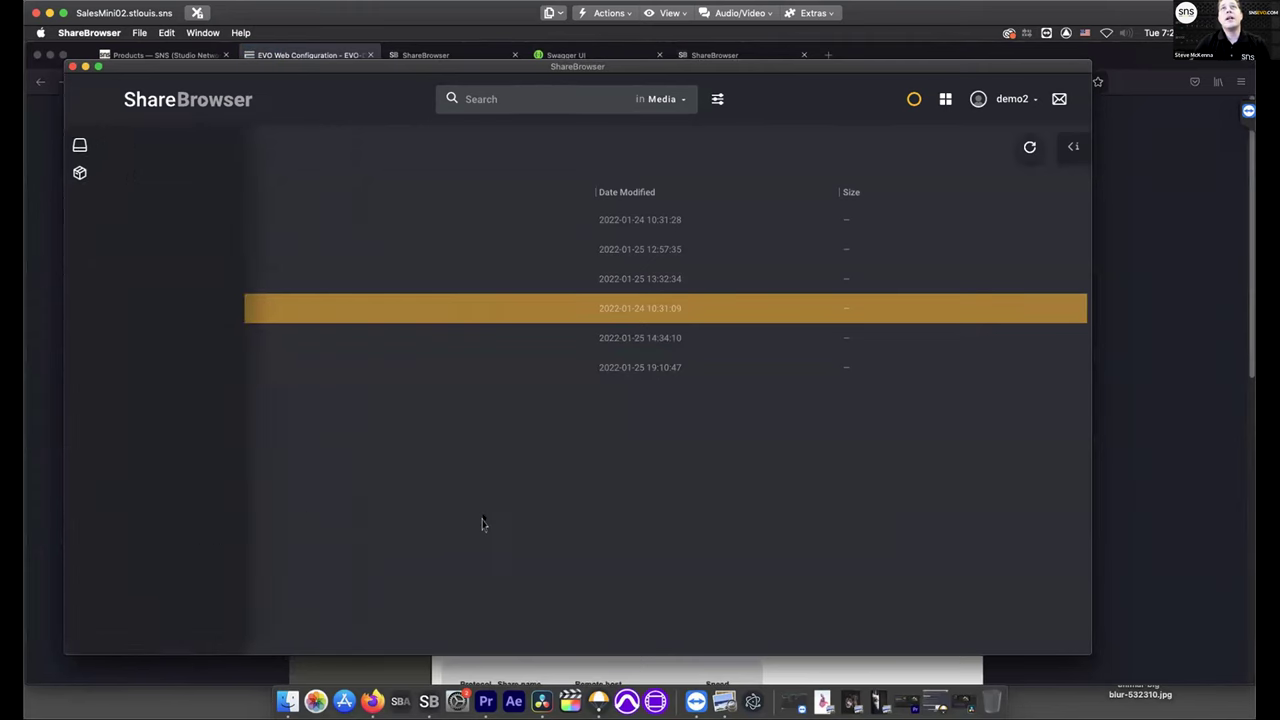
left_click(85, 66)
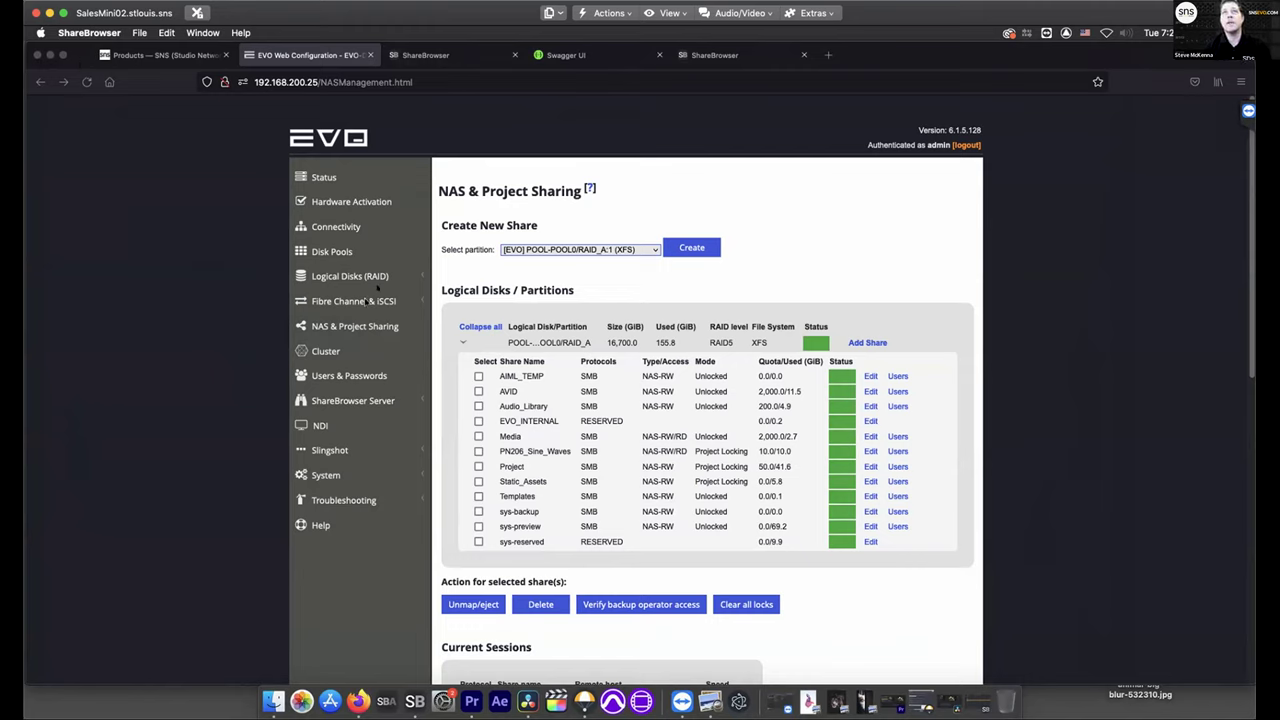
Review EVO's NDI capture page and the empty Slingshot replication jobs page, then open Swagger UI
left_click(320, 440)
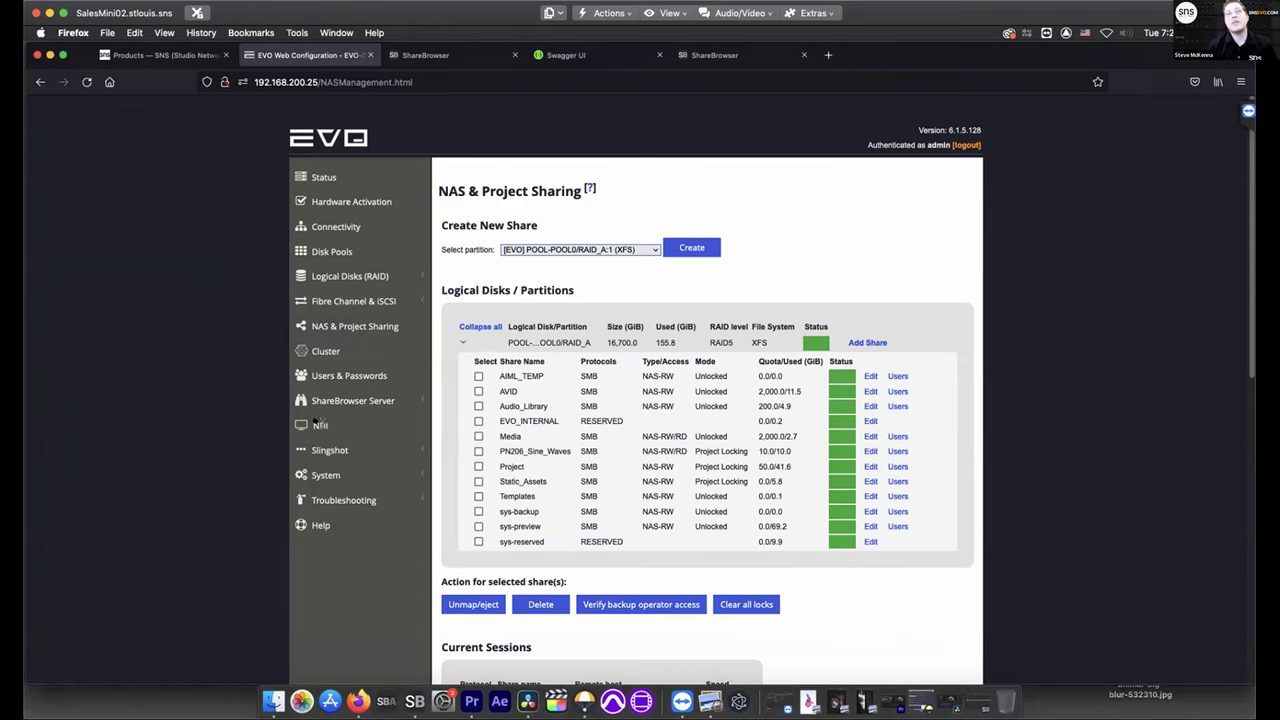
left_click(322, 425)
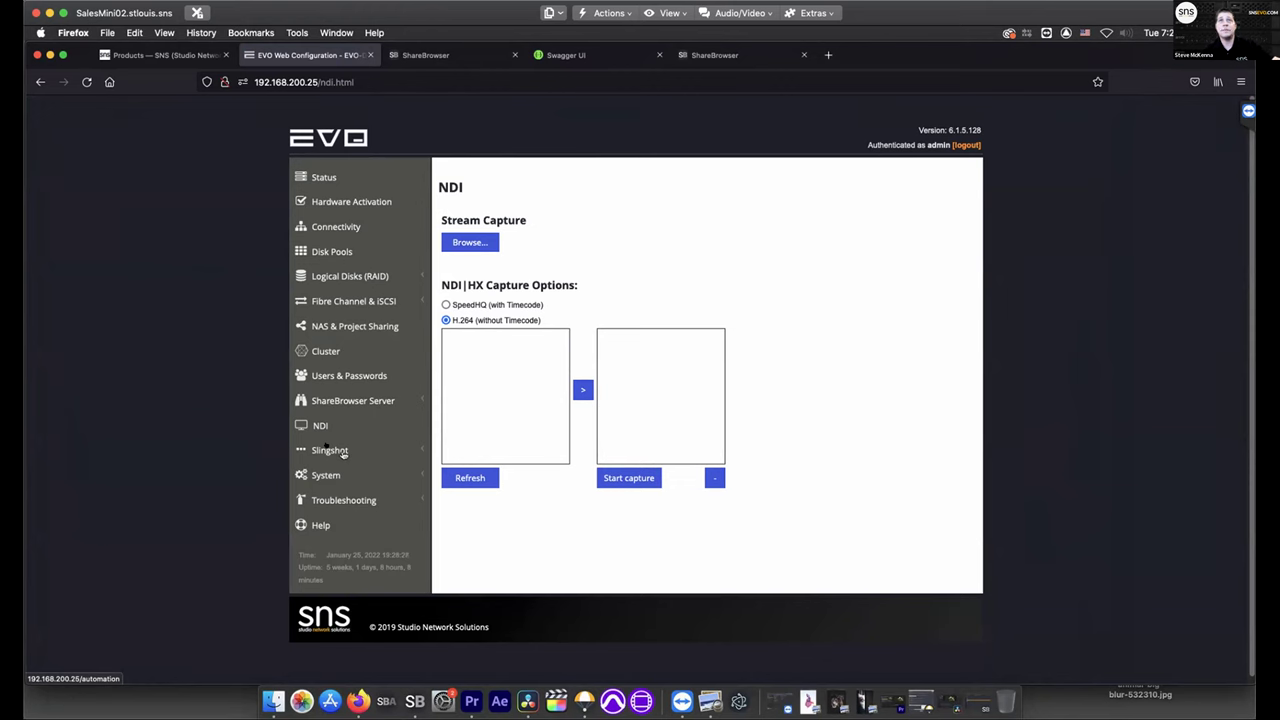
left_click(330, 450)
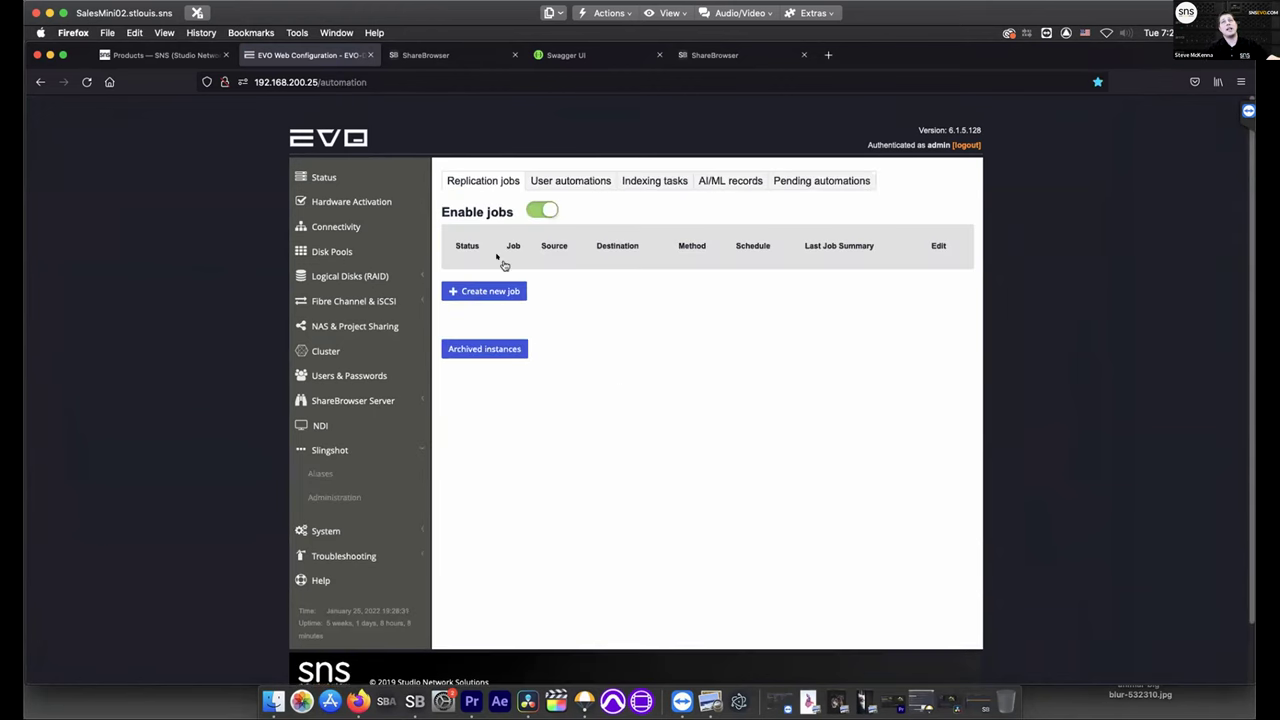
left_click(578, 56)
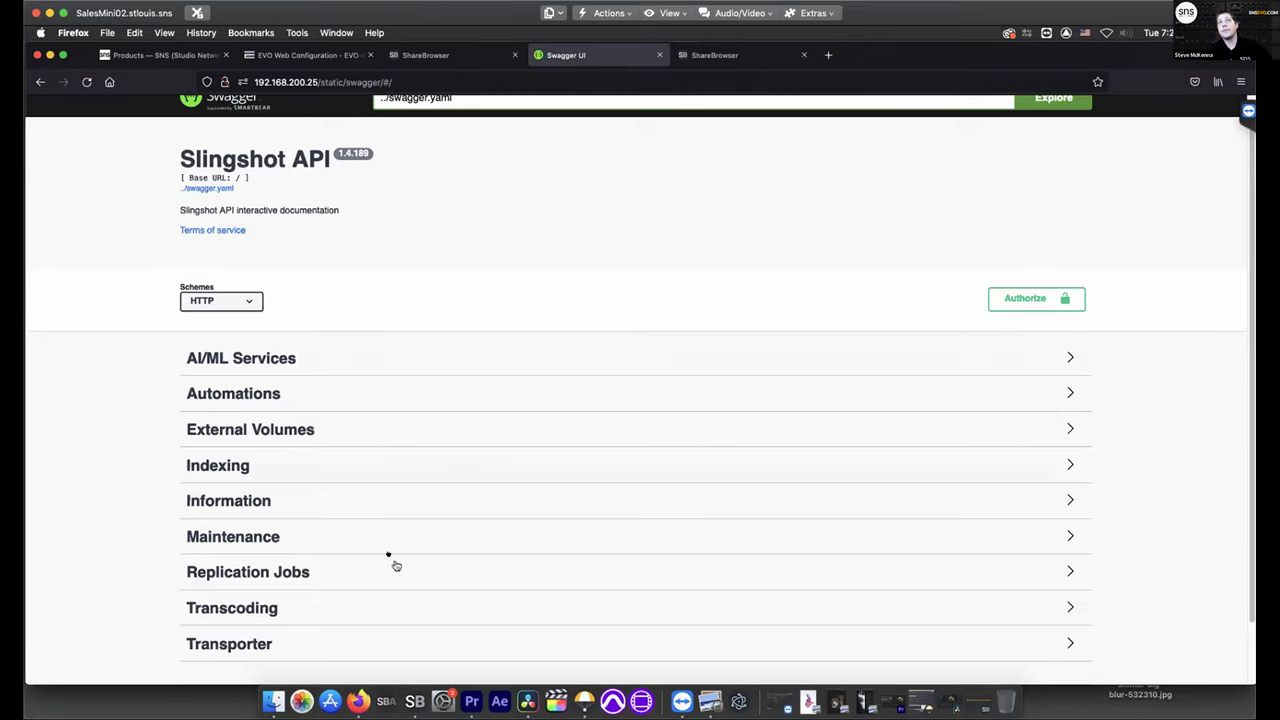
Select HTTPS as the Slingshot API scheme, expand and browse the Models list, then return to EVO
left_click(221, 301)
left_click(212, 313)
scroll(343, 370, "down", 2)
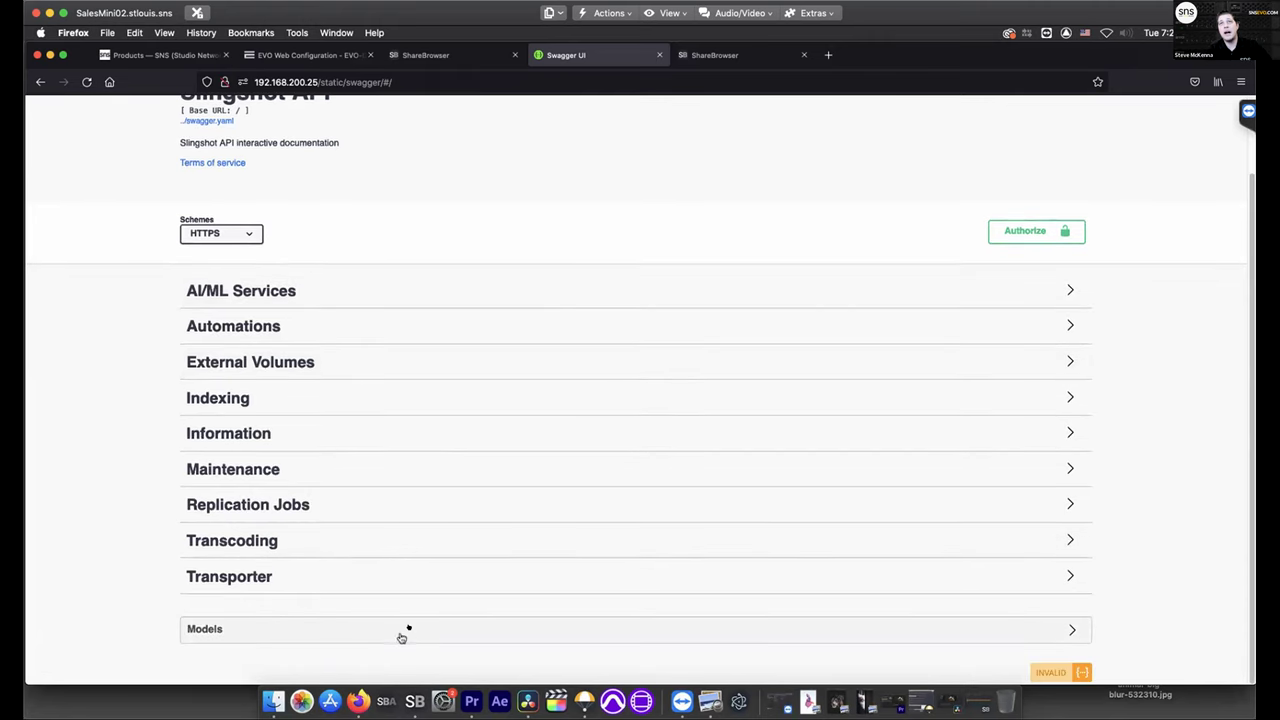
left_click(410, 630)
scroll(409, 634, "down", 15)
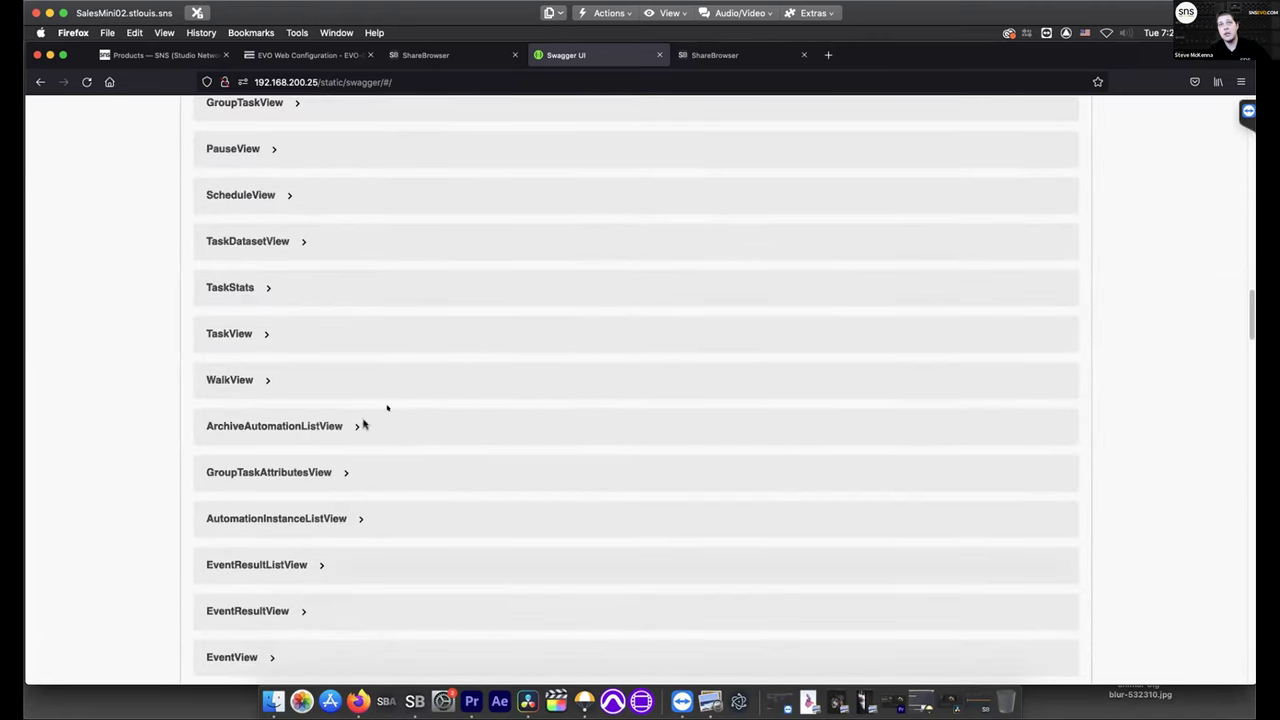
scroll(466, 483, "up", 20)
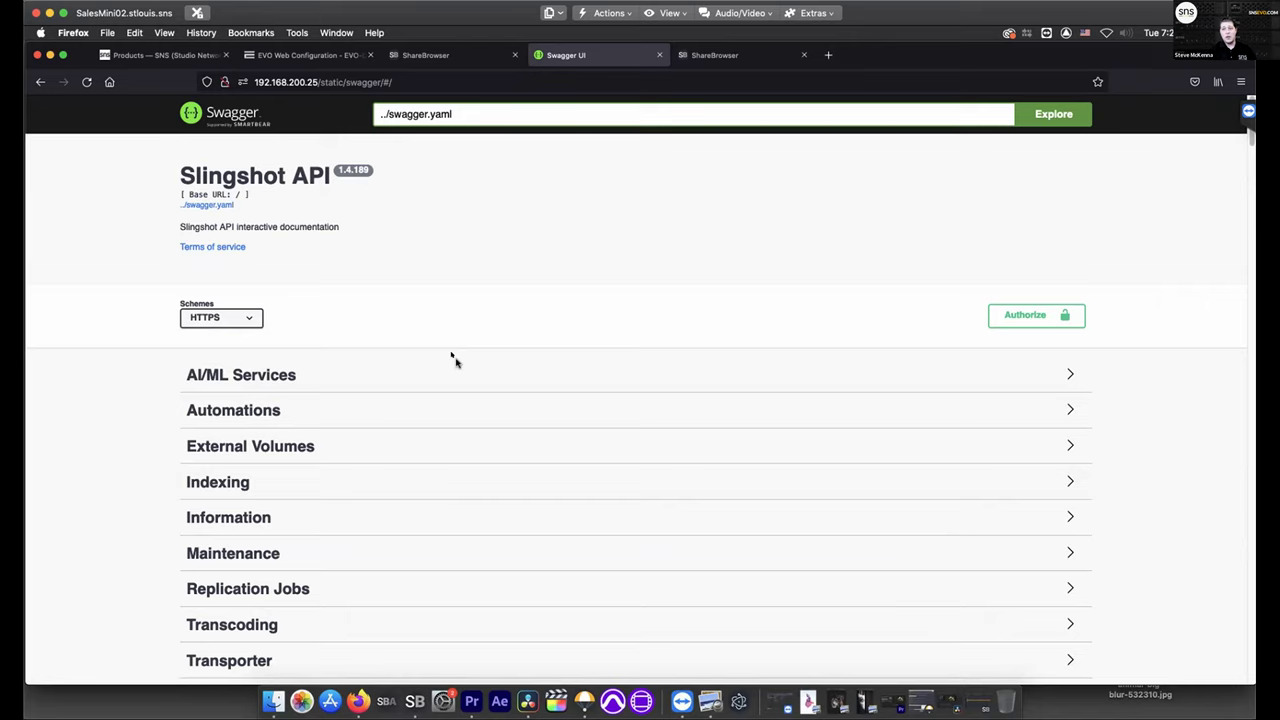
left_click(336, 58)
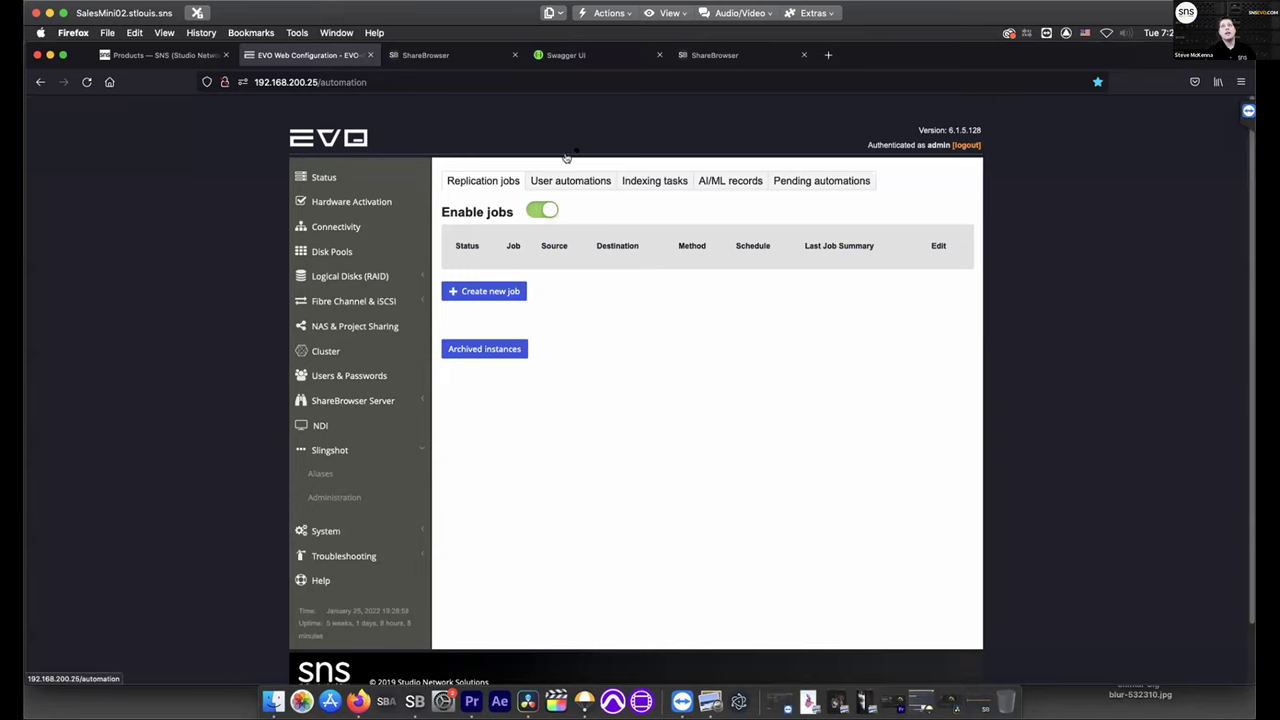
Open the Deliverables automation for editing and select its first transcode task
left_click(567, 182)
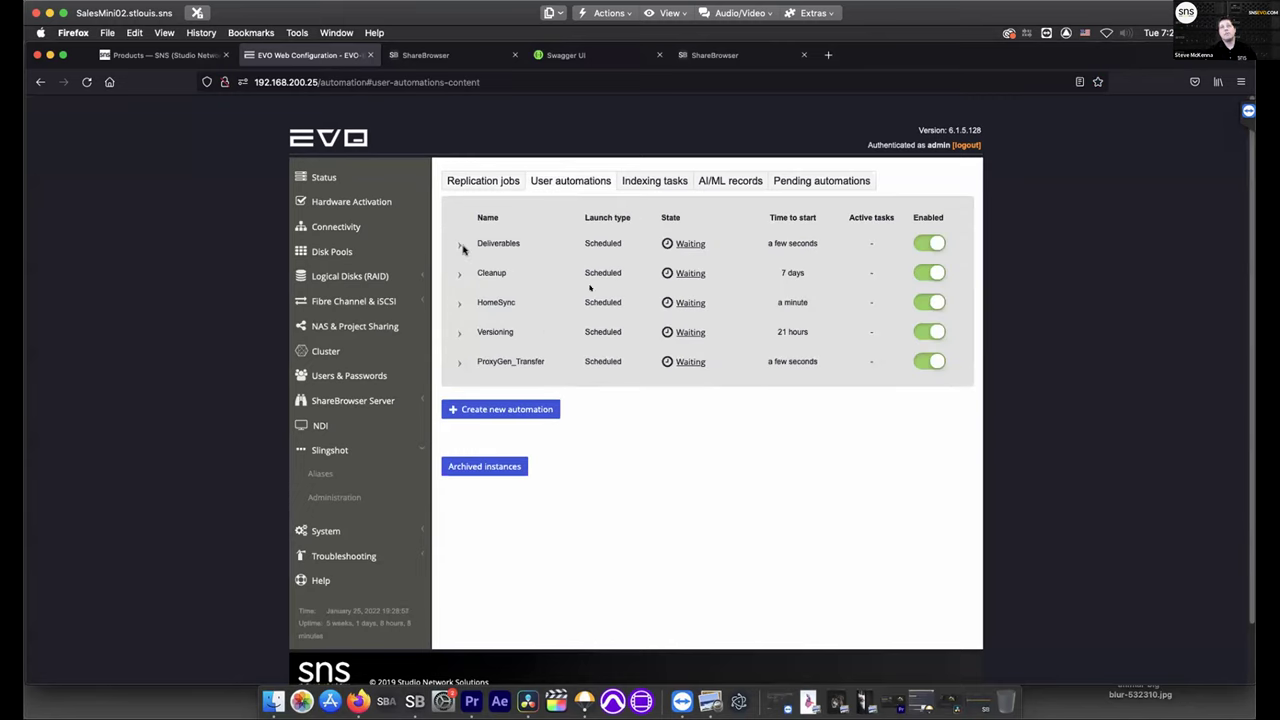
left_click(459, 247)
left_click(846, 360)
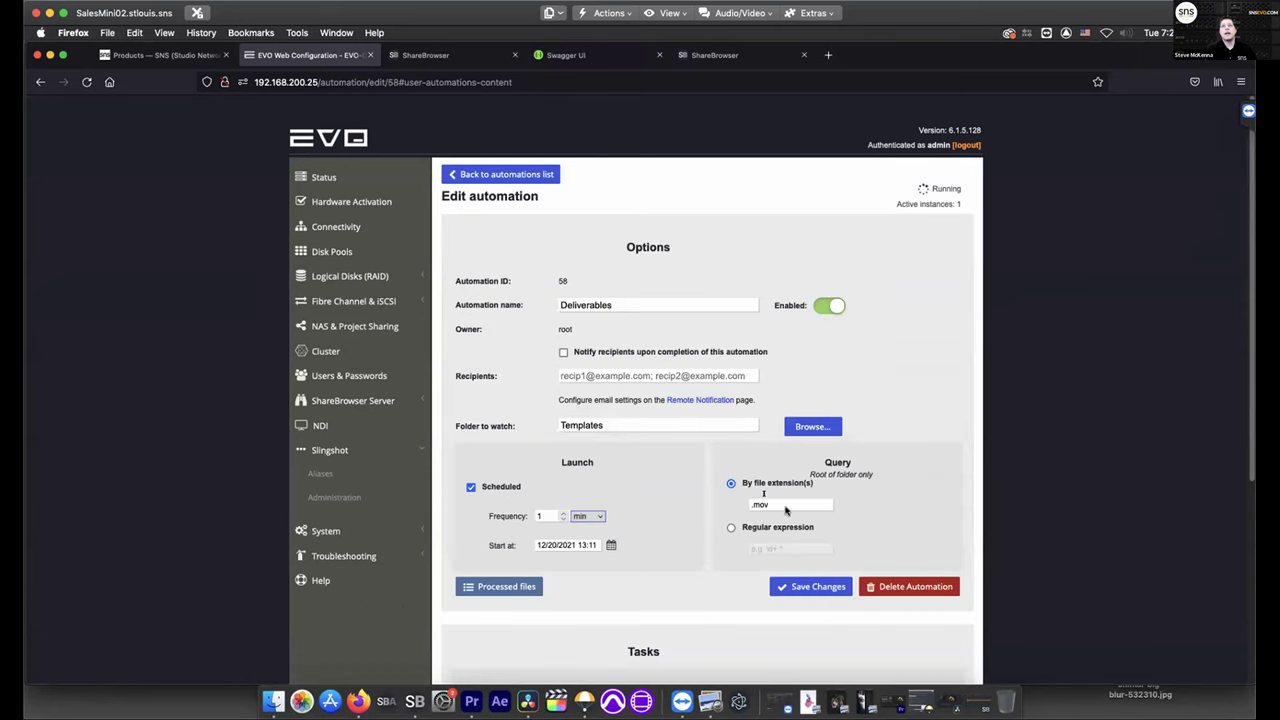
scroll(650, 520, "down", 5)
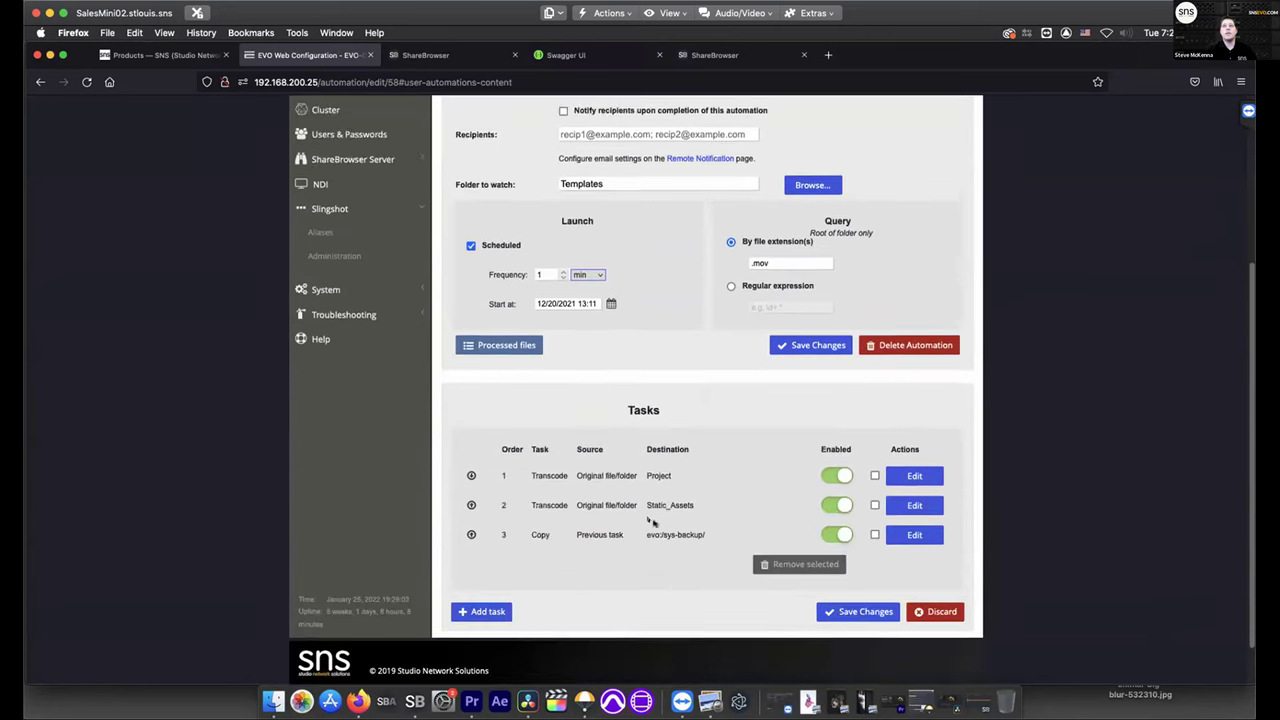
scroll(651, 521, "down", 1)
left_click(924, 427)
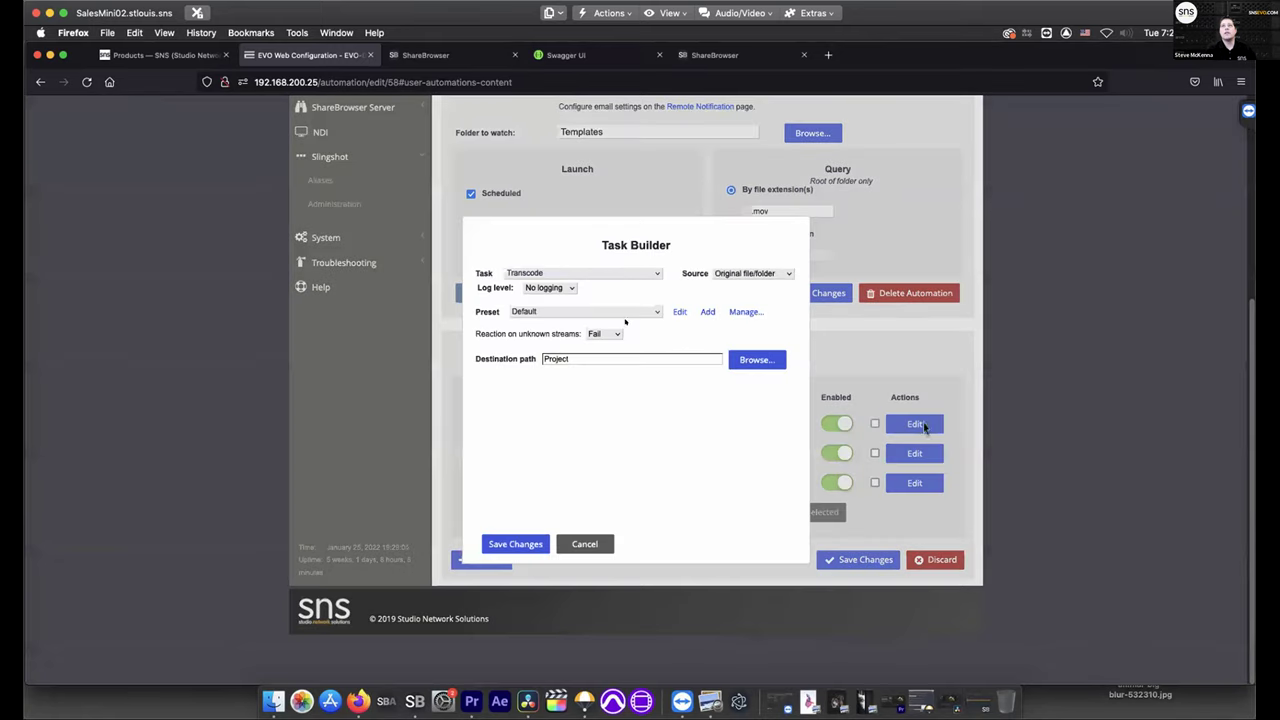
Set the 1080-high transcode preset to ProRes 422 in a Mov container and save the task
left_click(680, 312)
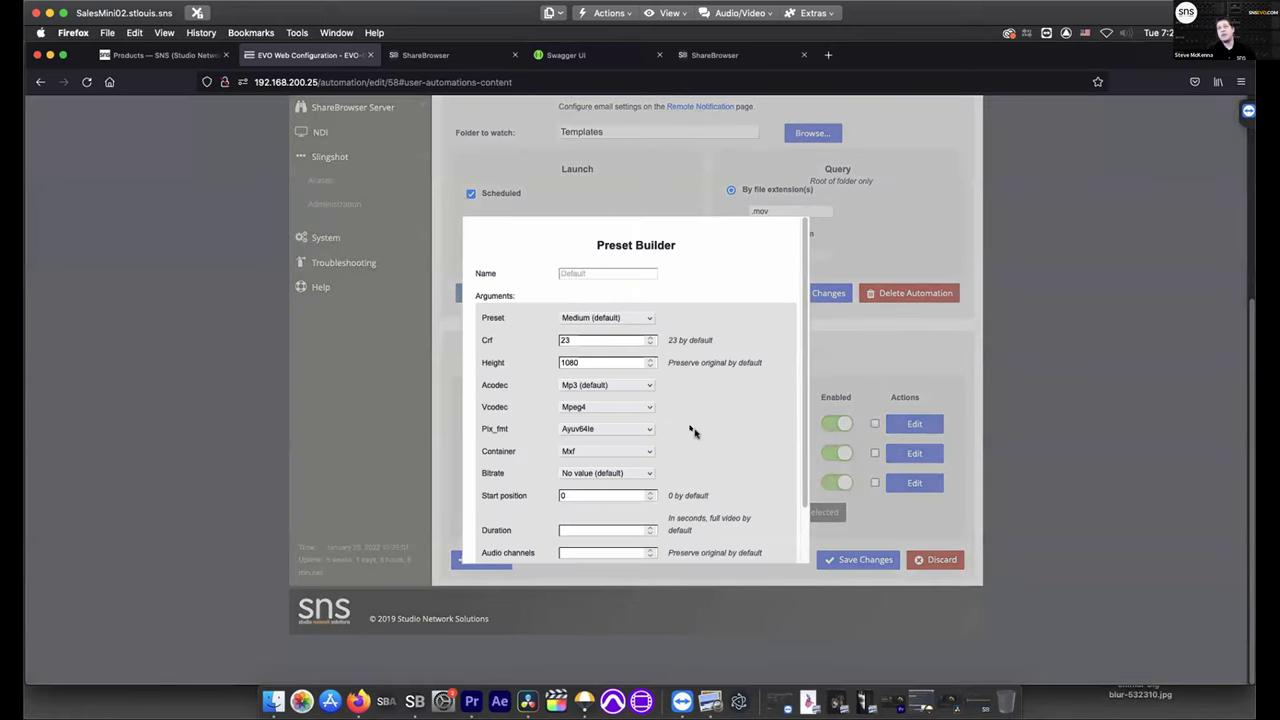
left_click(632, 407)
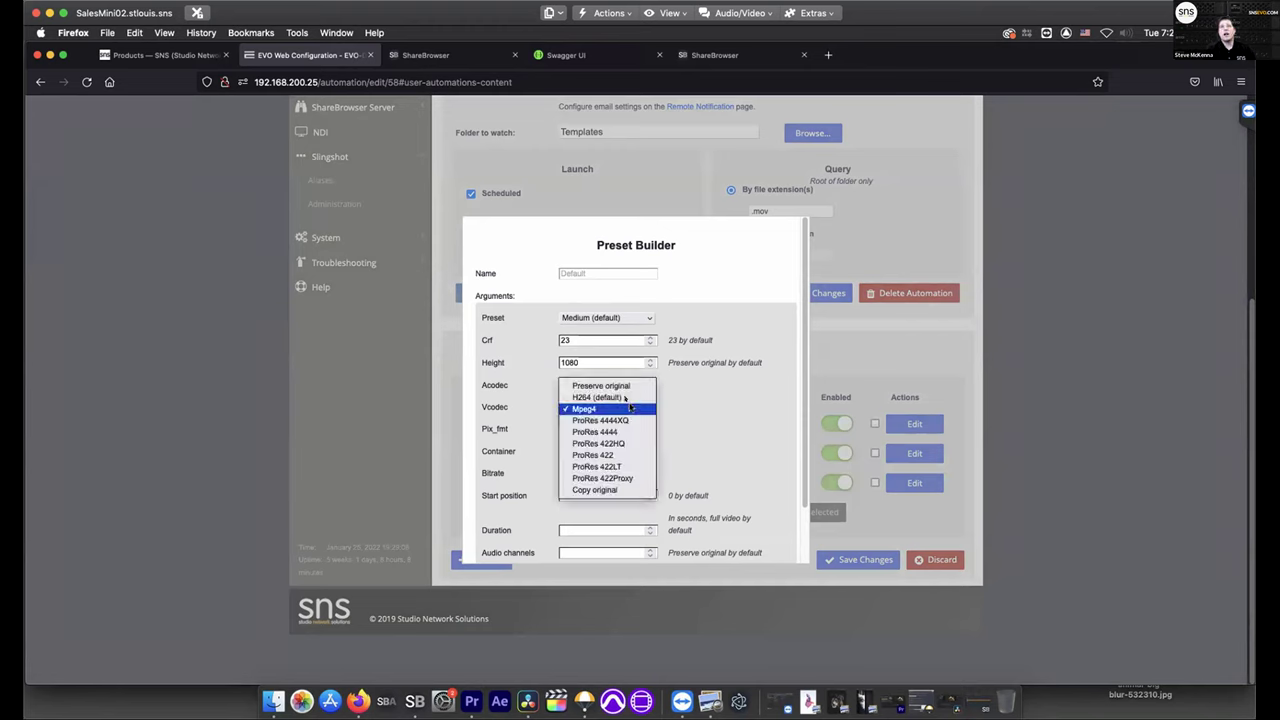
left_click(627, 456)
left_click(572, 358)
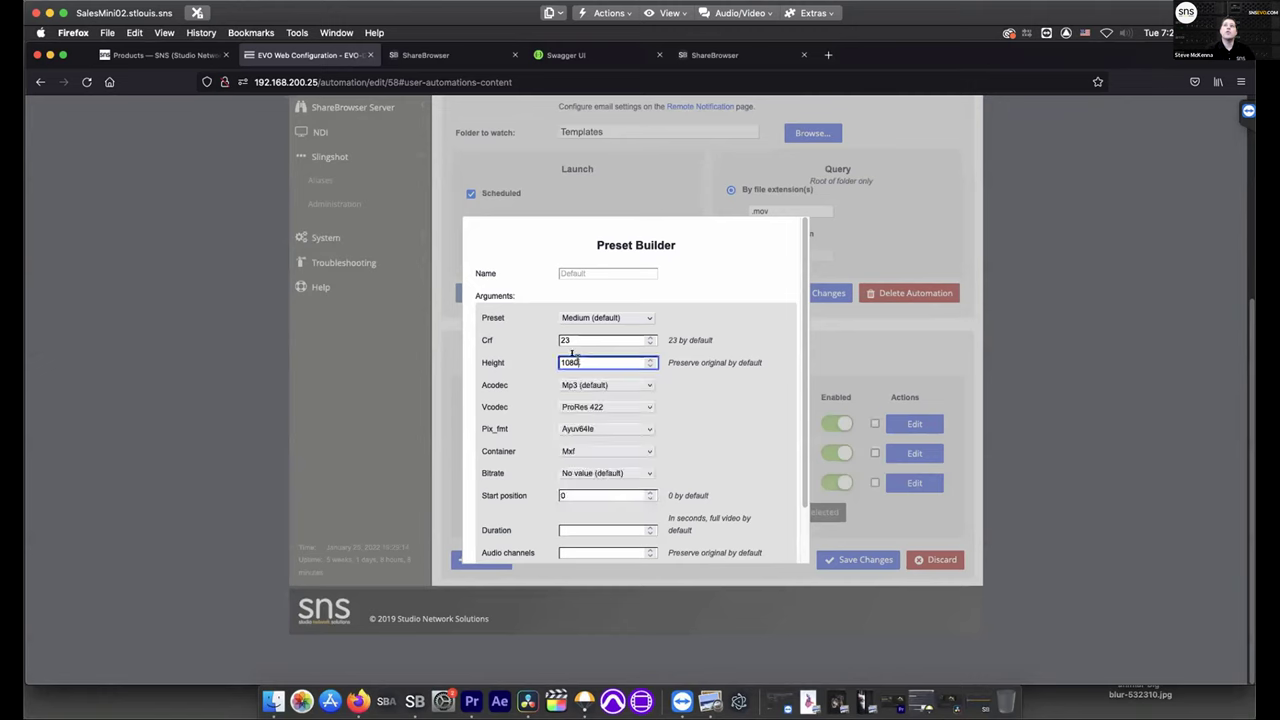
left_click(628, 451)
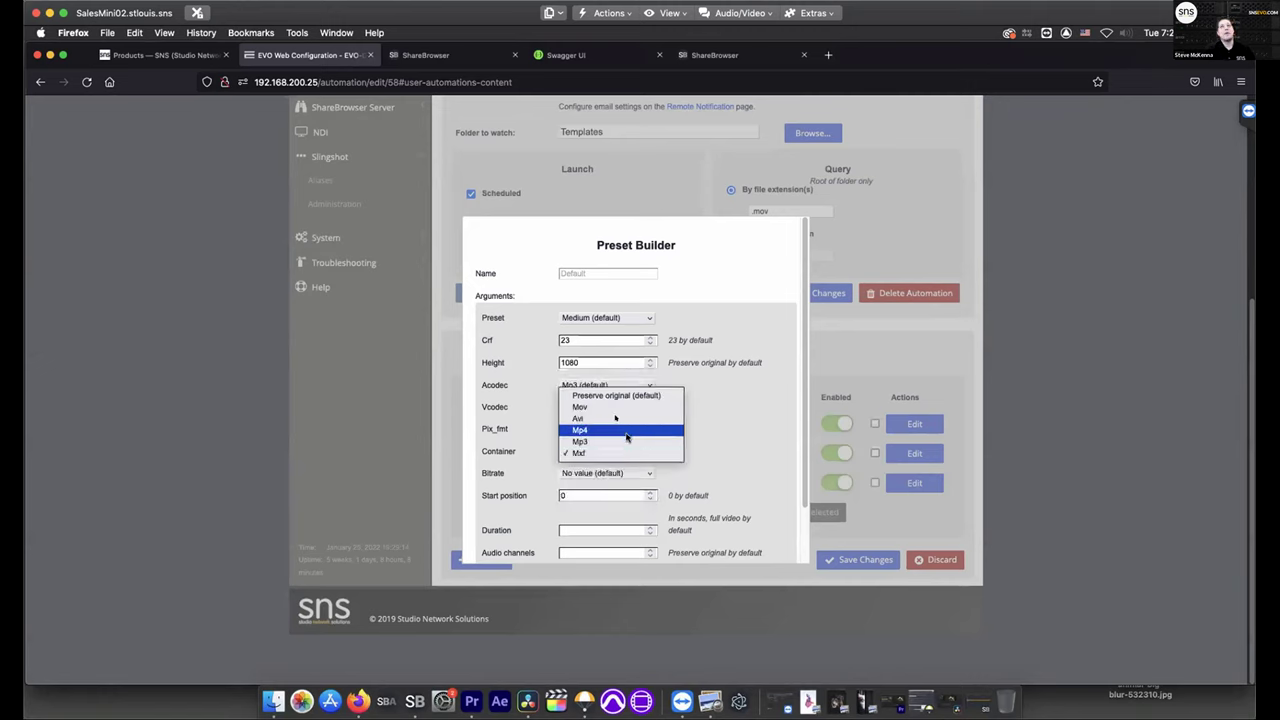
left_click(621, 410)
scroll(727, 500, "down", 2)
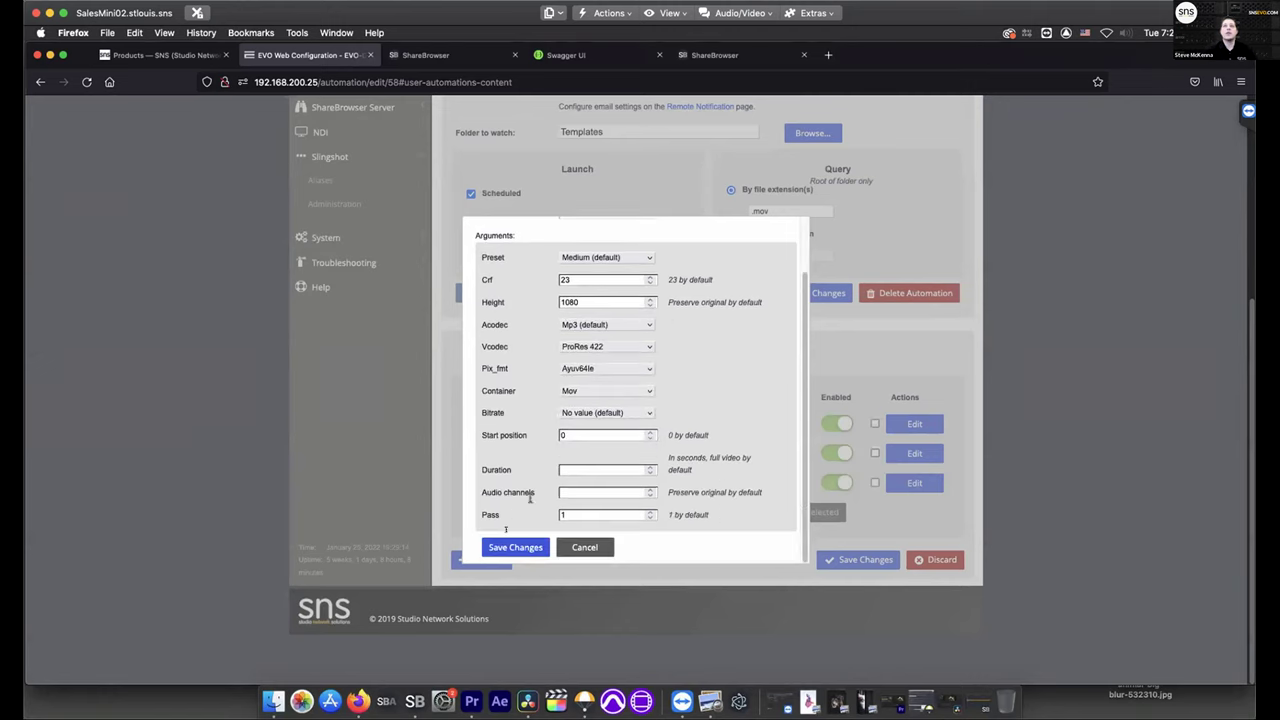
left_click(508, 548)
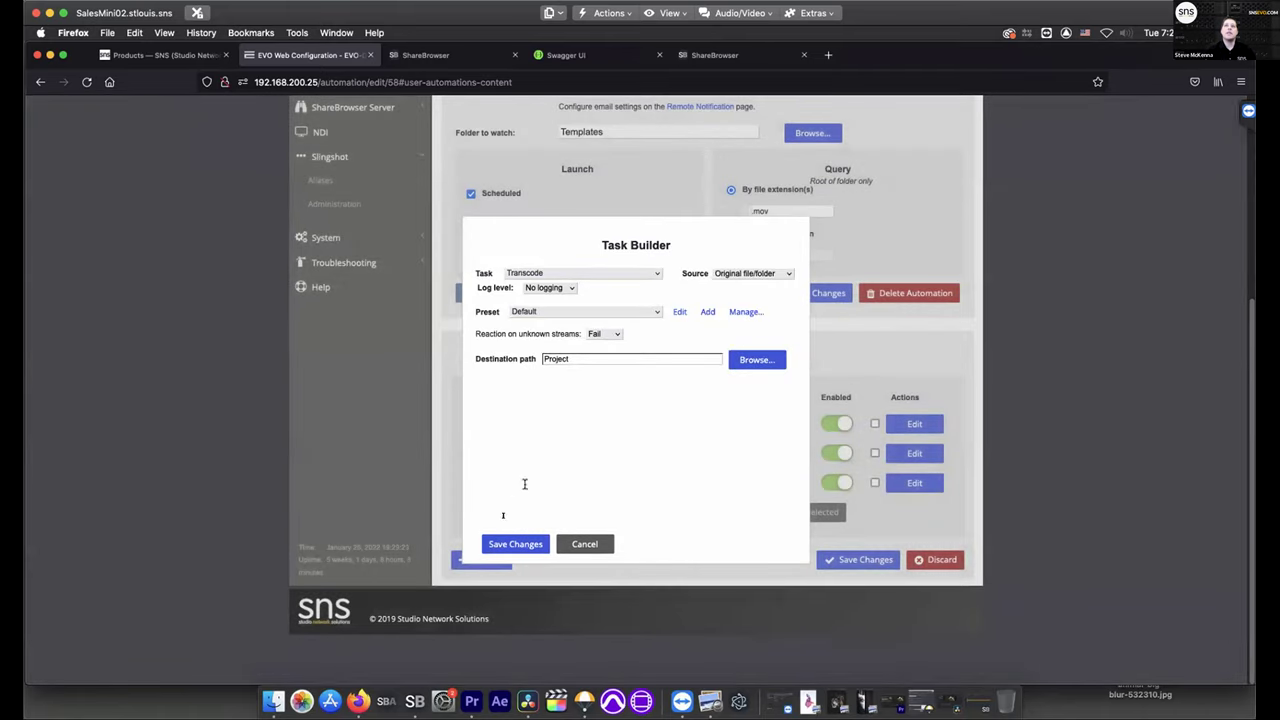
left_click(516, 546)
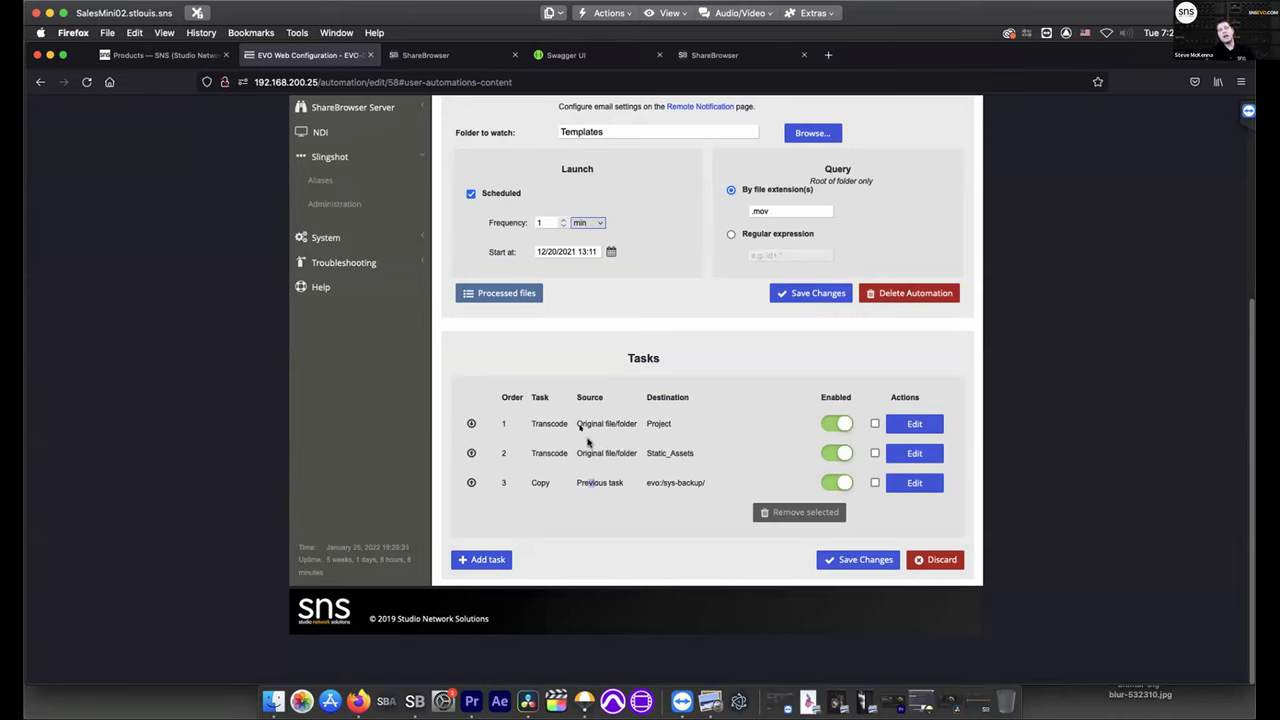
Review the three tasks' sources in the Tasks table, then return to the Slingshot overview
left_click_drag(575, 423, 640, 422)
left_click_drag(578, 452, 634, 459)
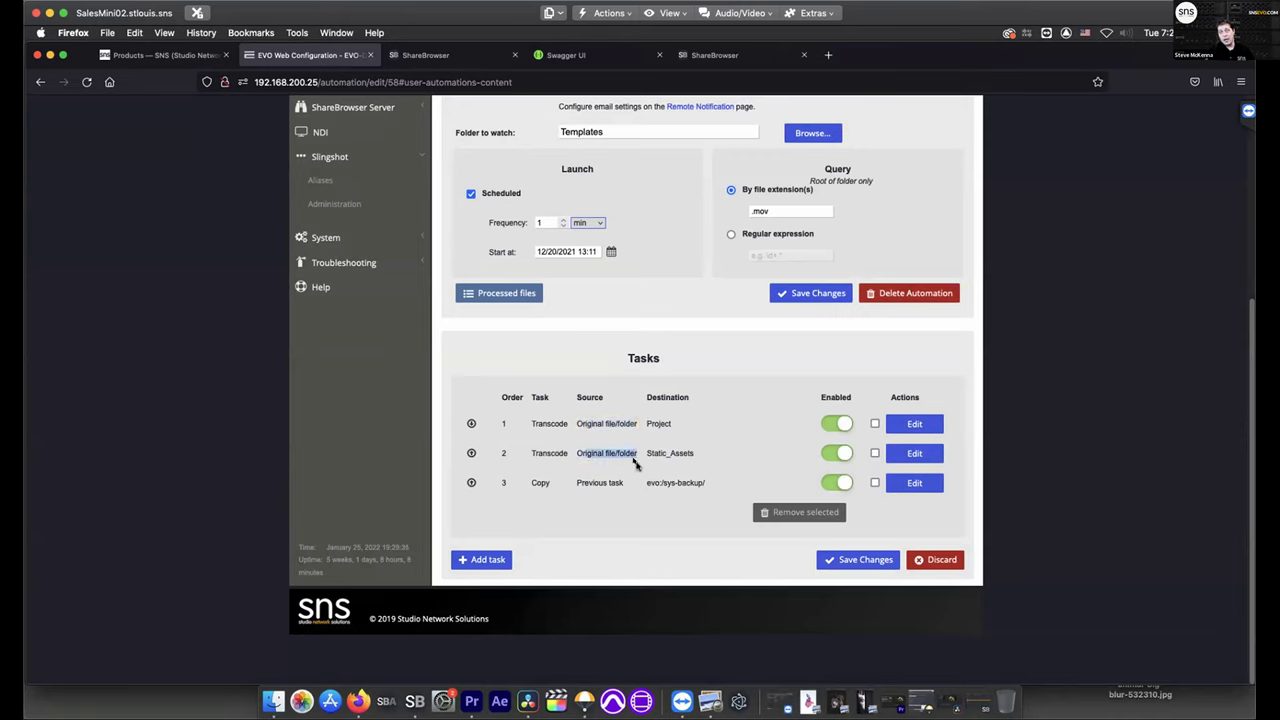
left_click_drag(532, 482, 623, 482)
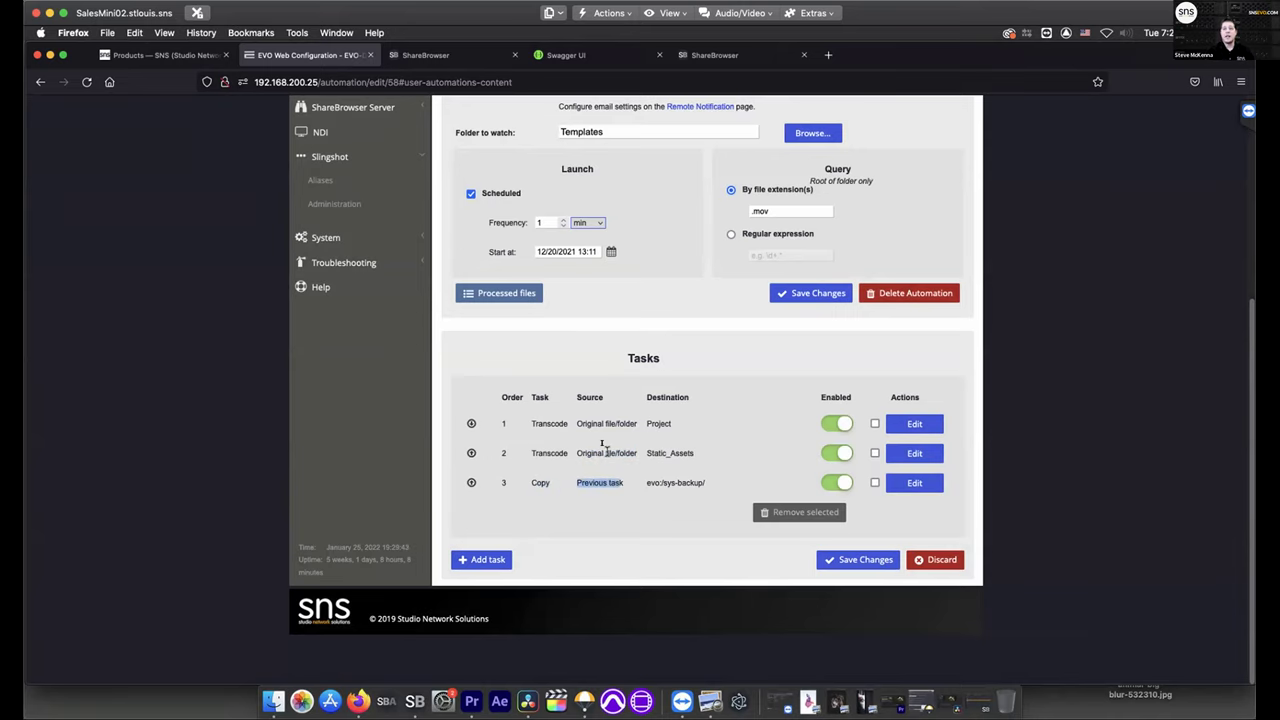
scroll(606, 453, "up", 3)
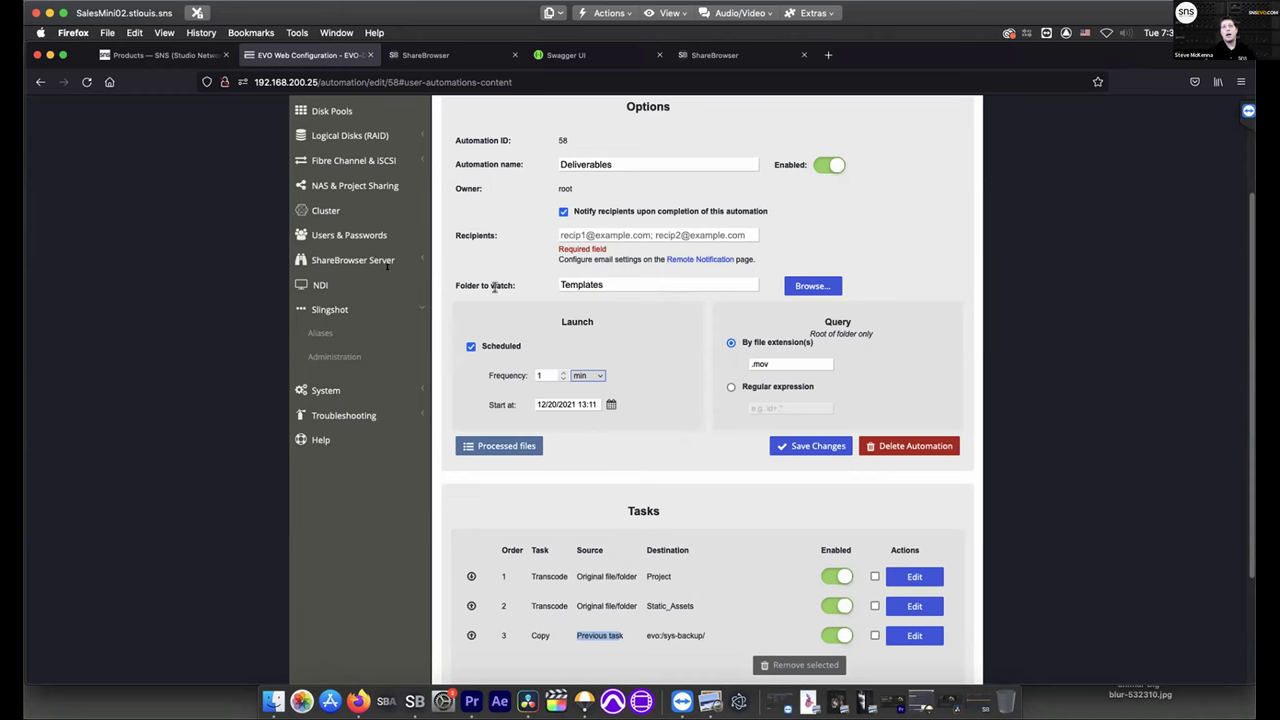
left_click(338, 311)
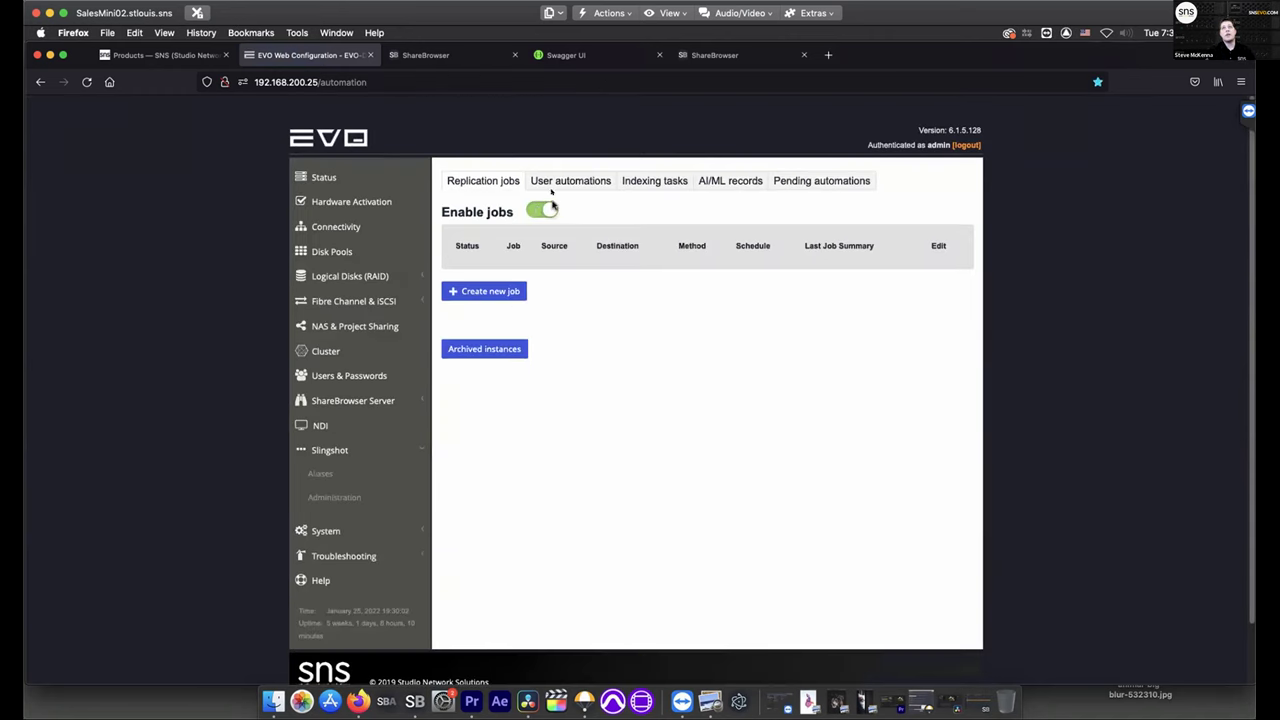
left_click(566, 189)
left_click(460, 273)
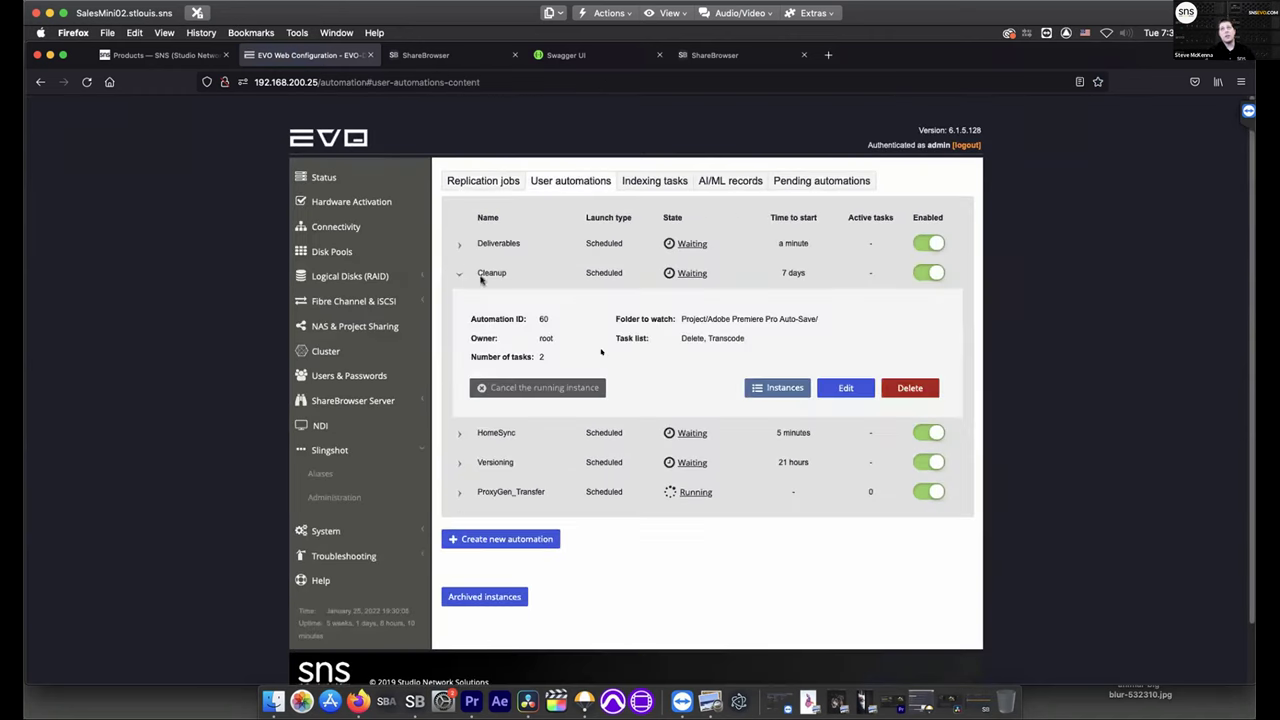
left_click(844, 393)
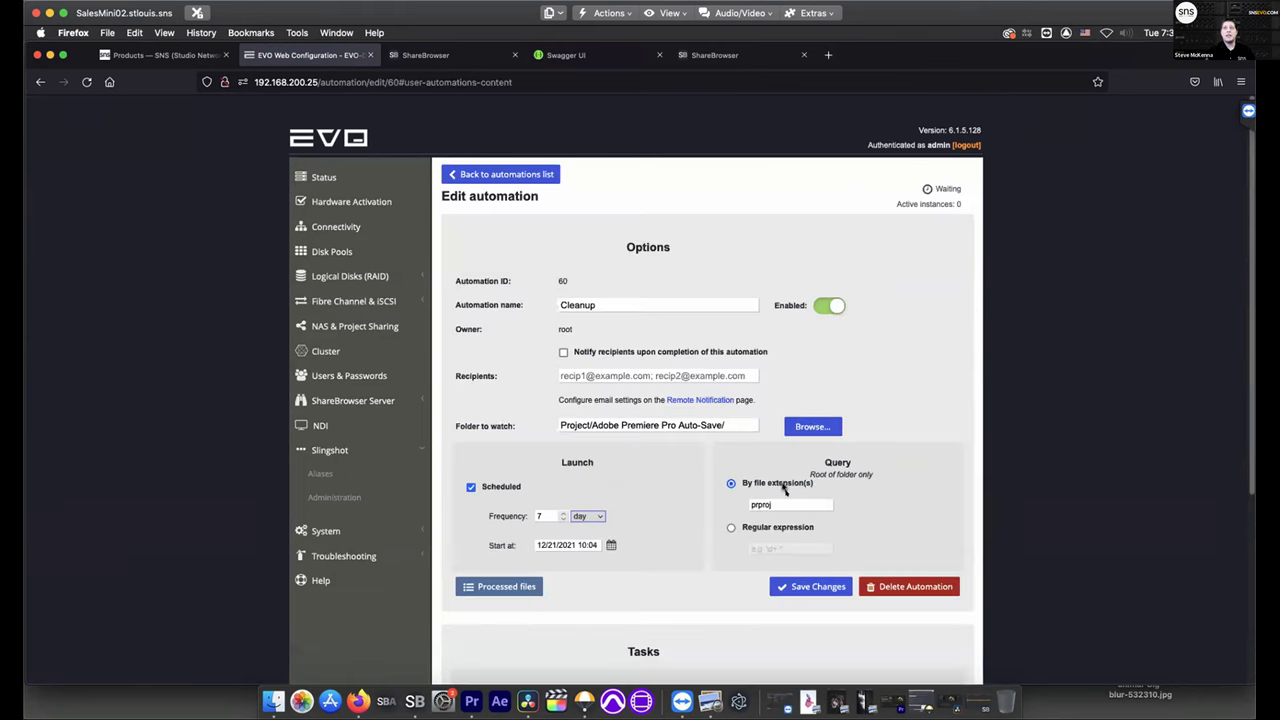
scroll(795, 543, "down", 5)
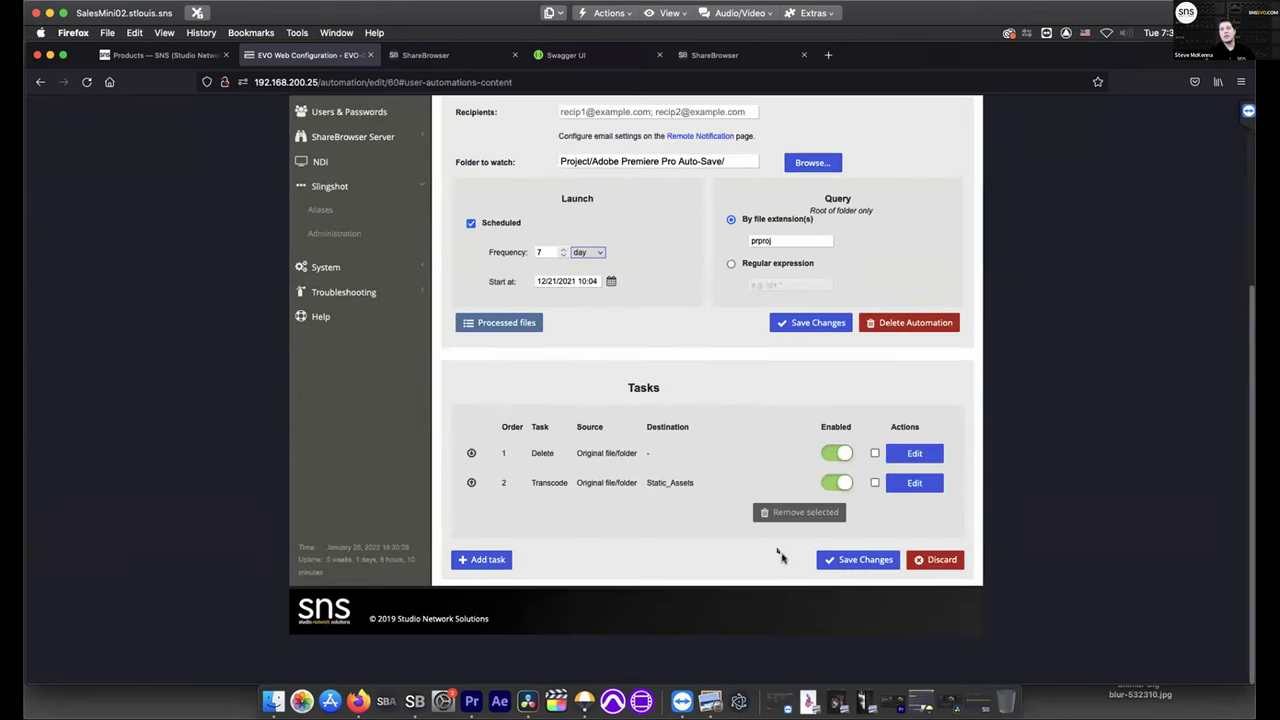
scroll(777, 551, "up", 5)
left_click(331, 442)
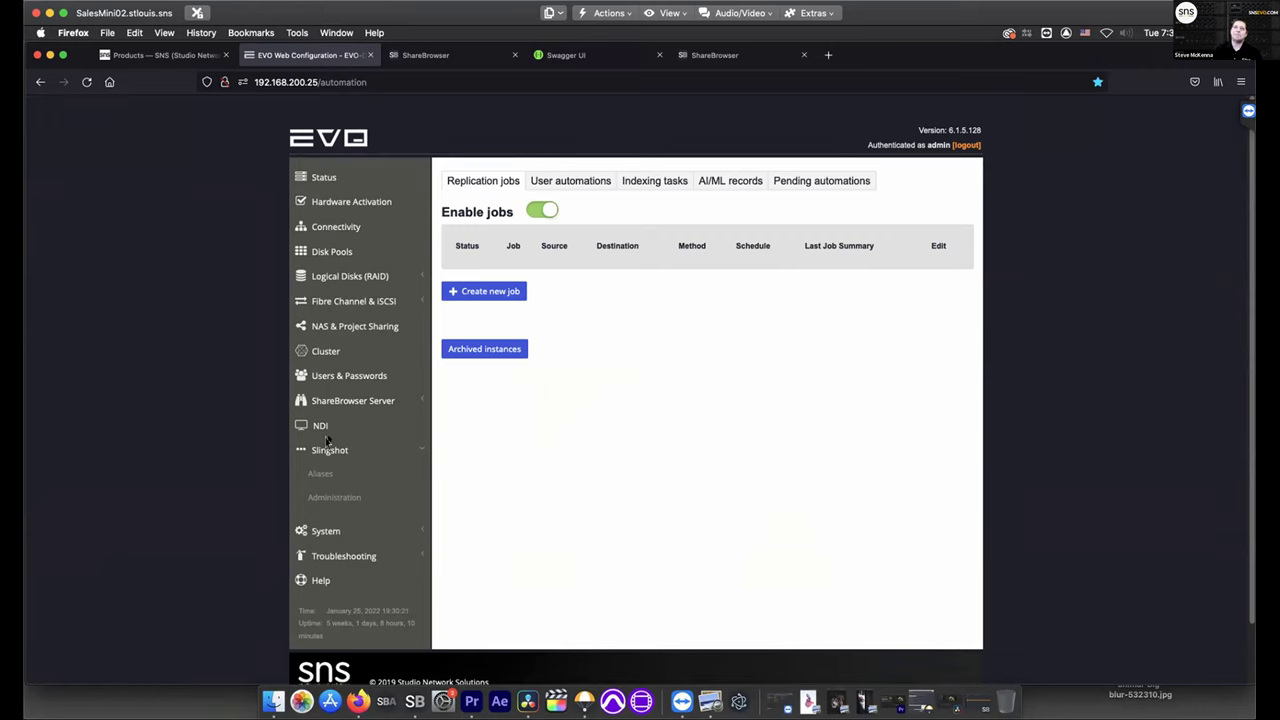
Start a new replication job with this EVO's logical disk as its source
left_click(574, 180)
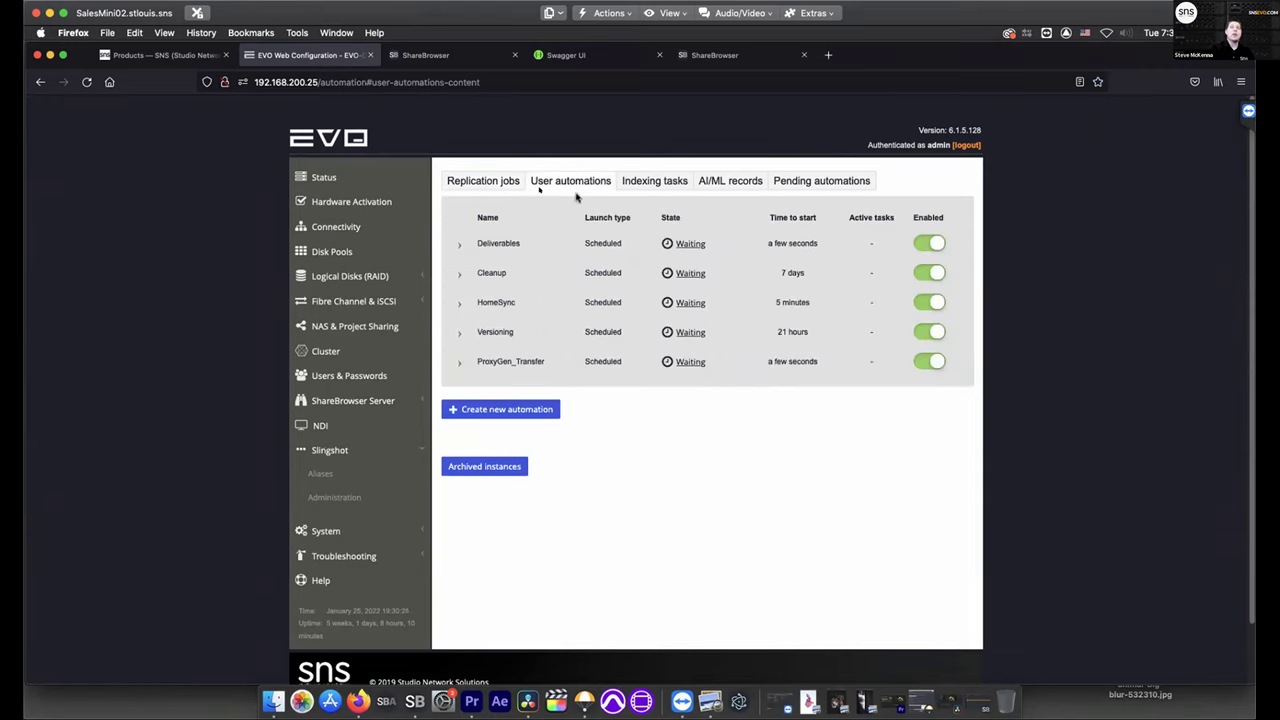
left_click(499, 185)
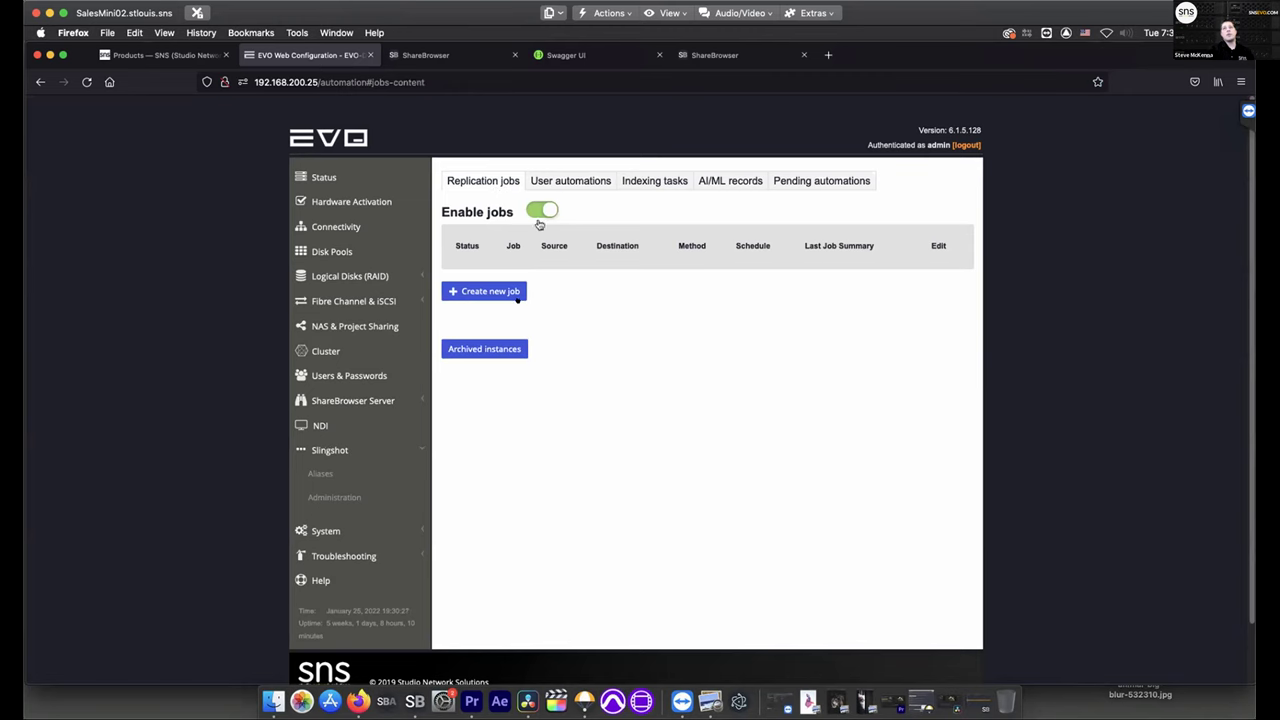
left_click(505, 293)
left_click(594, 298)
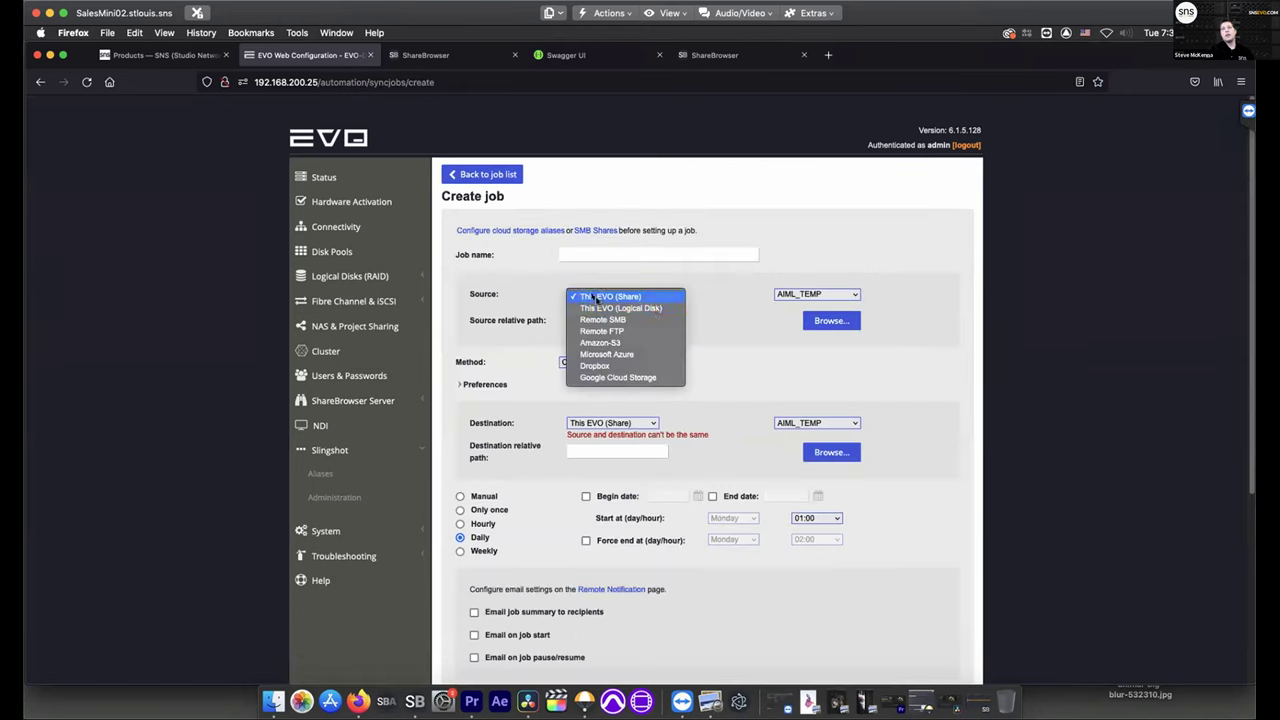
left_click(657, 313)
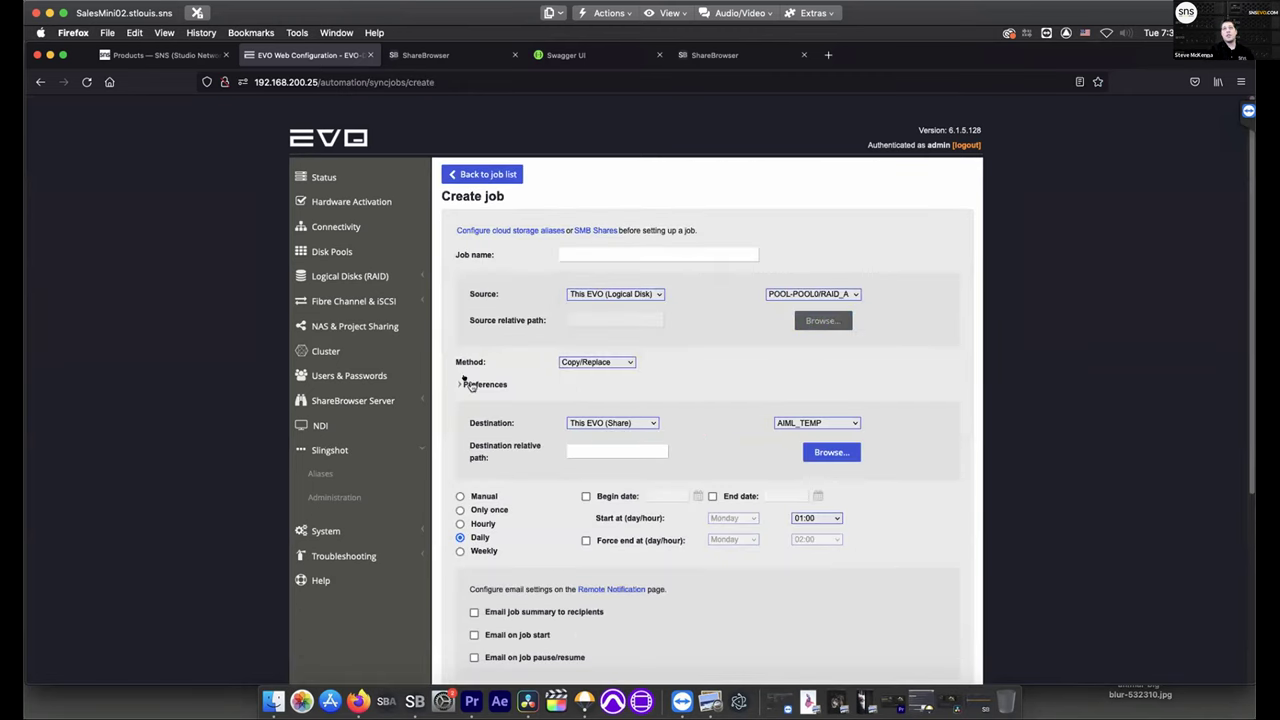
Limit the job to files older than 2 years and set the method to Sync/Remove
left_click(468, 384)
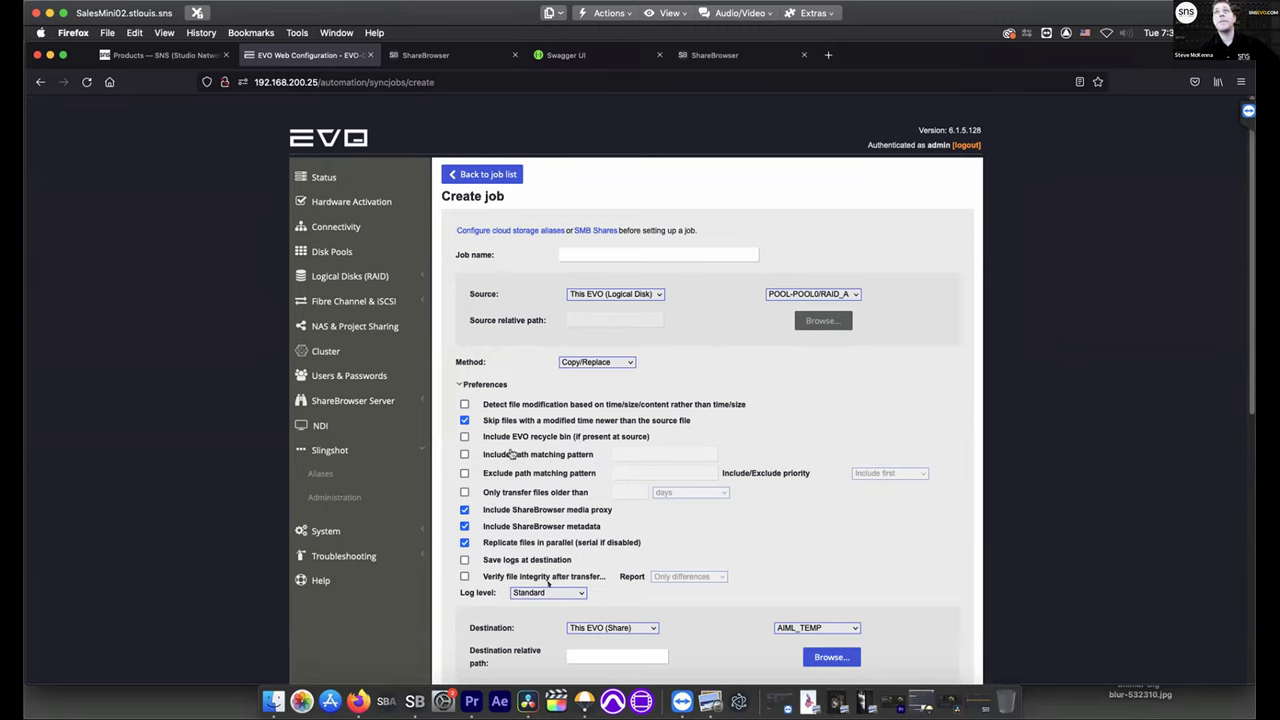
left_click(464, 492)
left_click(626, 492)
type("2")
left_click(689, 493)
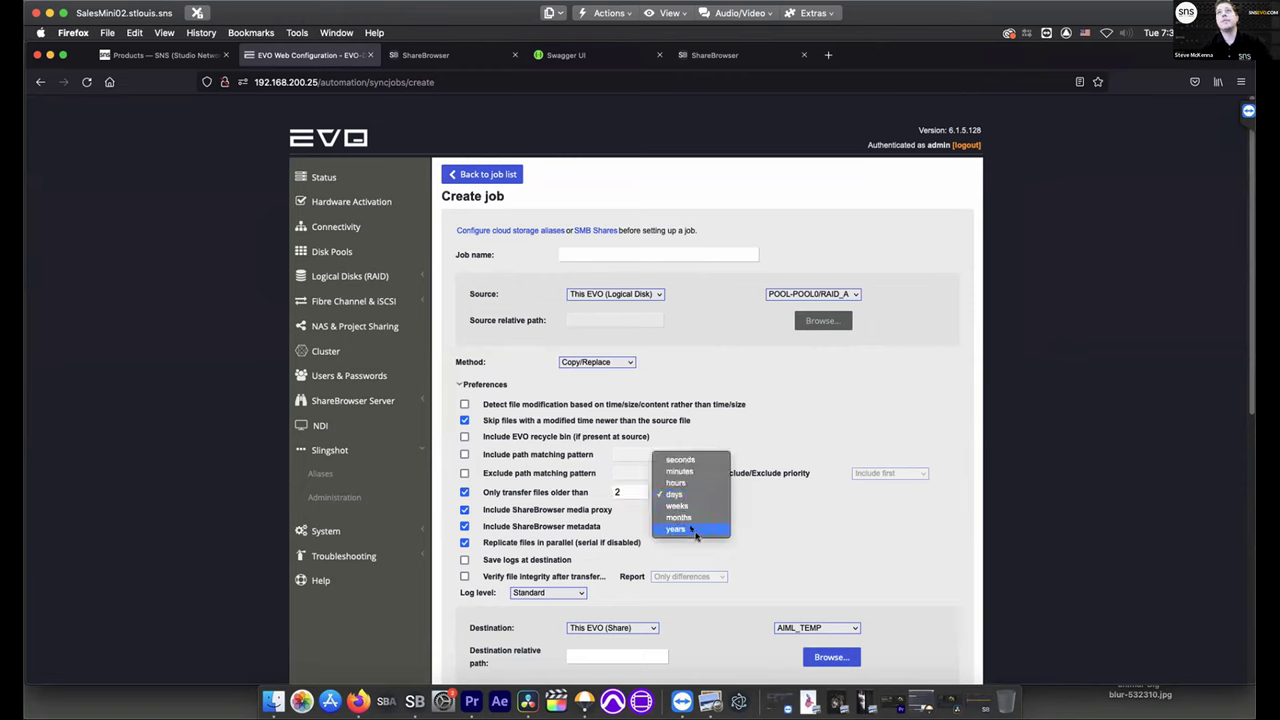
left_click(695, 530)
left_click(622, 362)
left_click(624, 375)
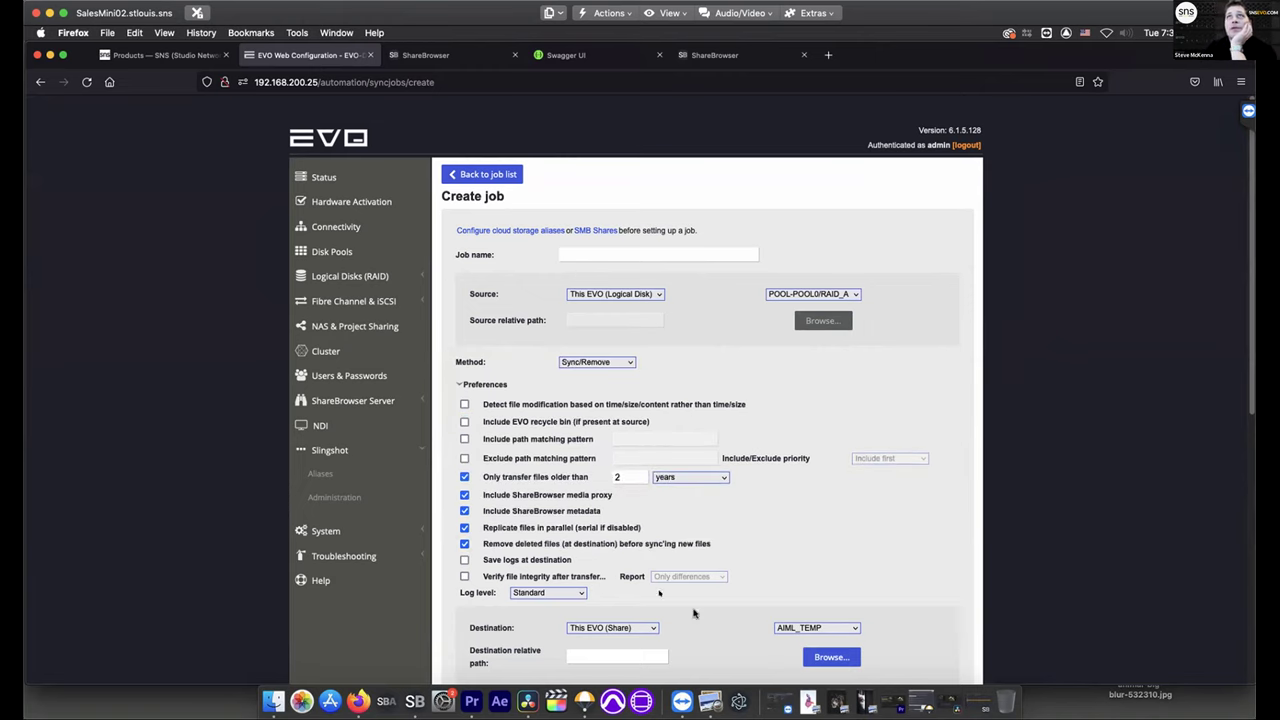
Enable a path matching pattern and set source Dropbox, destination this EVO's AIML_TEMP share
left_click(640, 628)
left_click(628, 578)
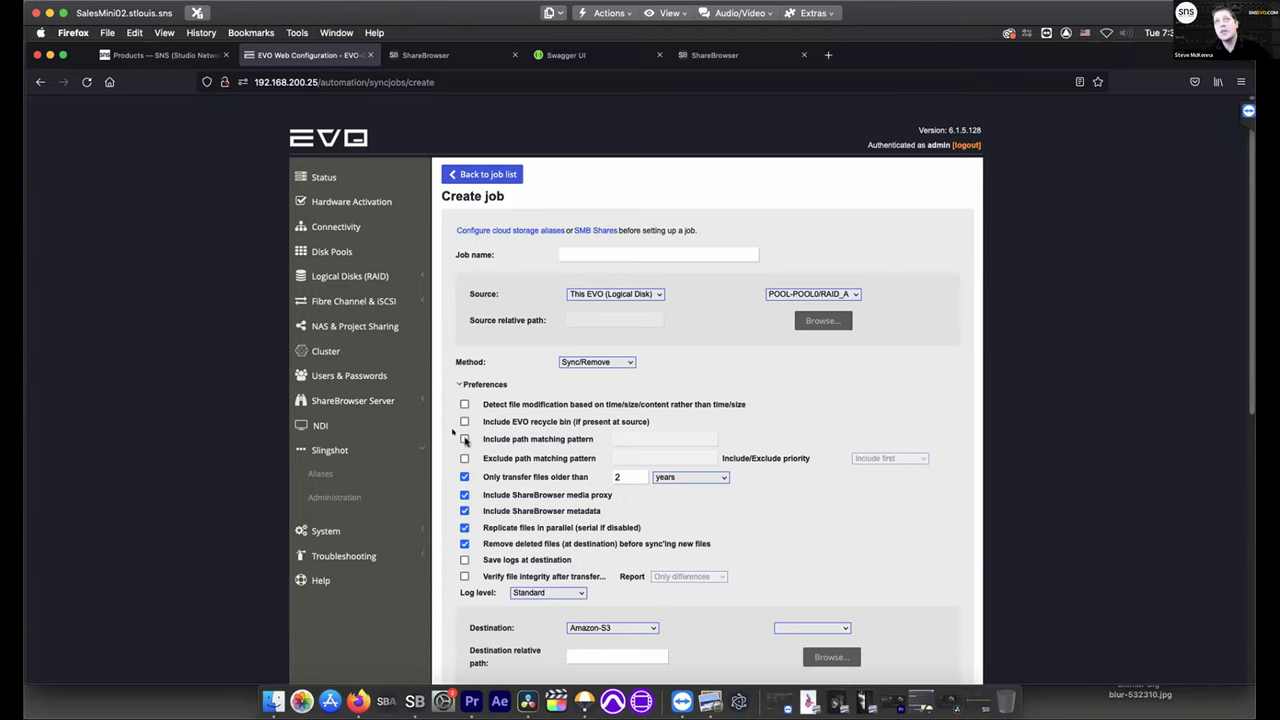
left_click(464, 439)
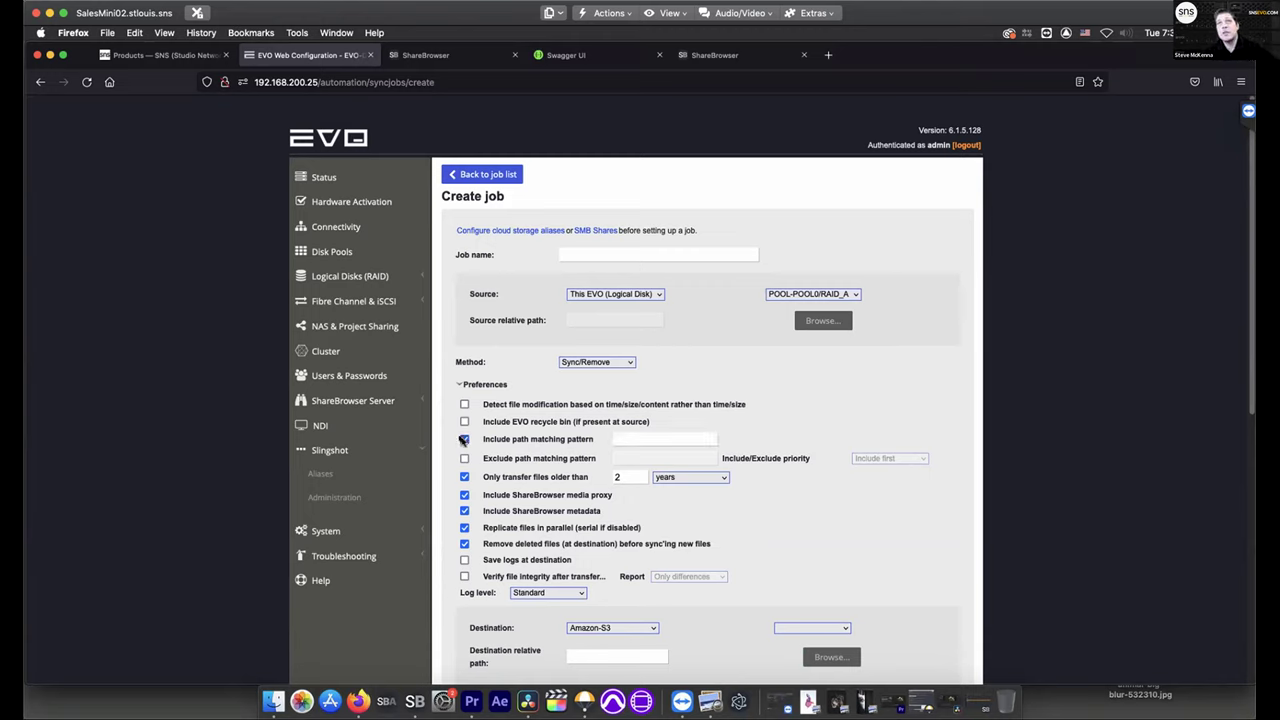
left_click(645, 297)
left_click(634, 331)
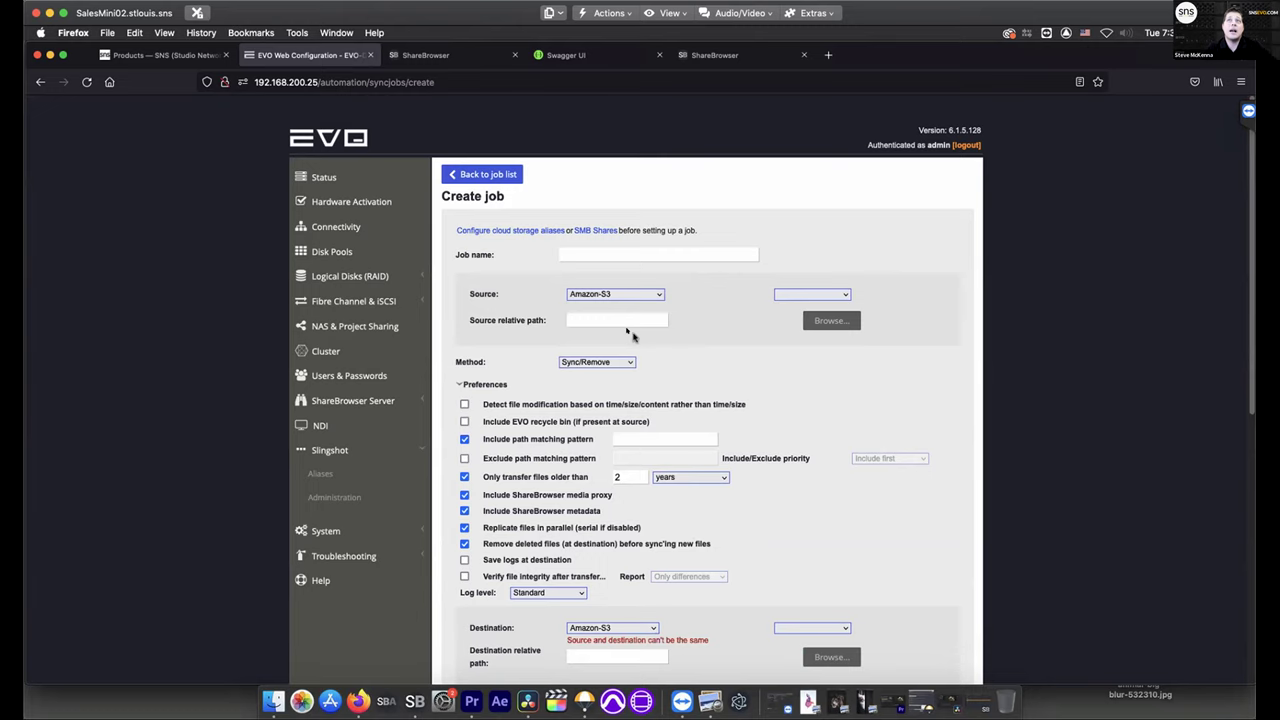
left_click(655, 627)
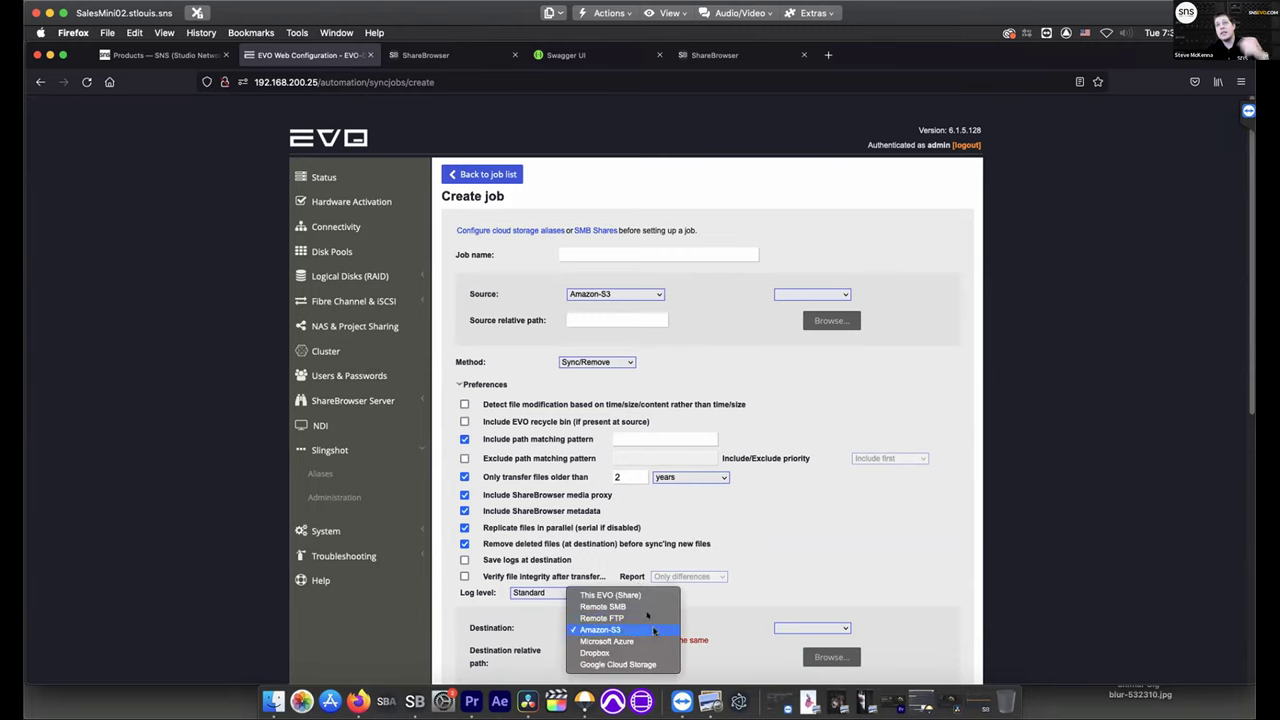
left_click(614, 291)
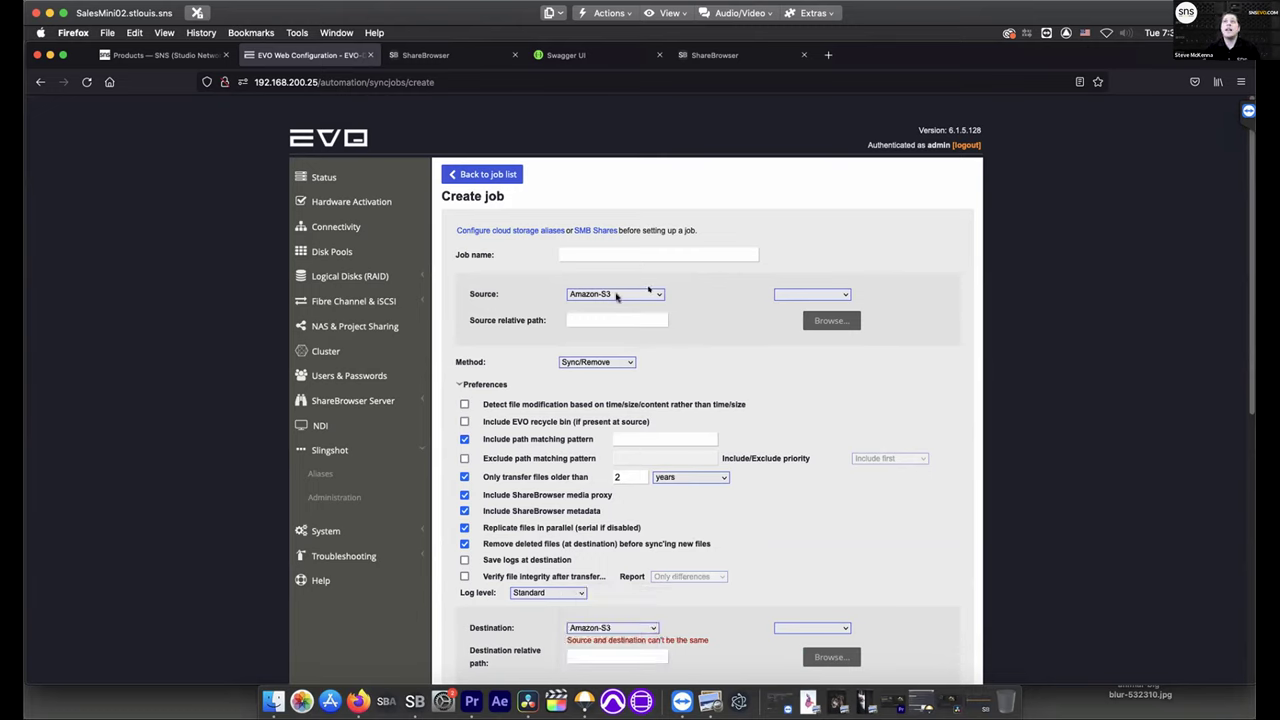
left_click(657, 296)
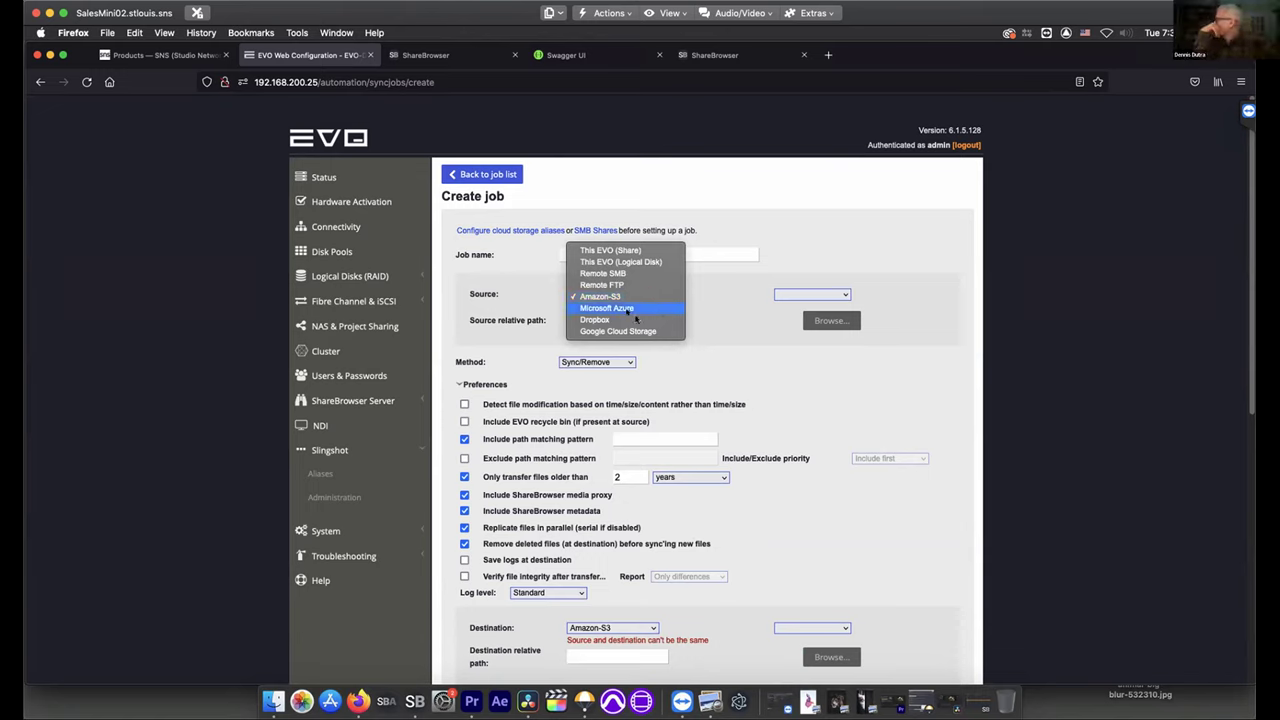
left_click(616, 320)
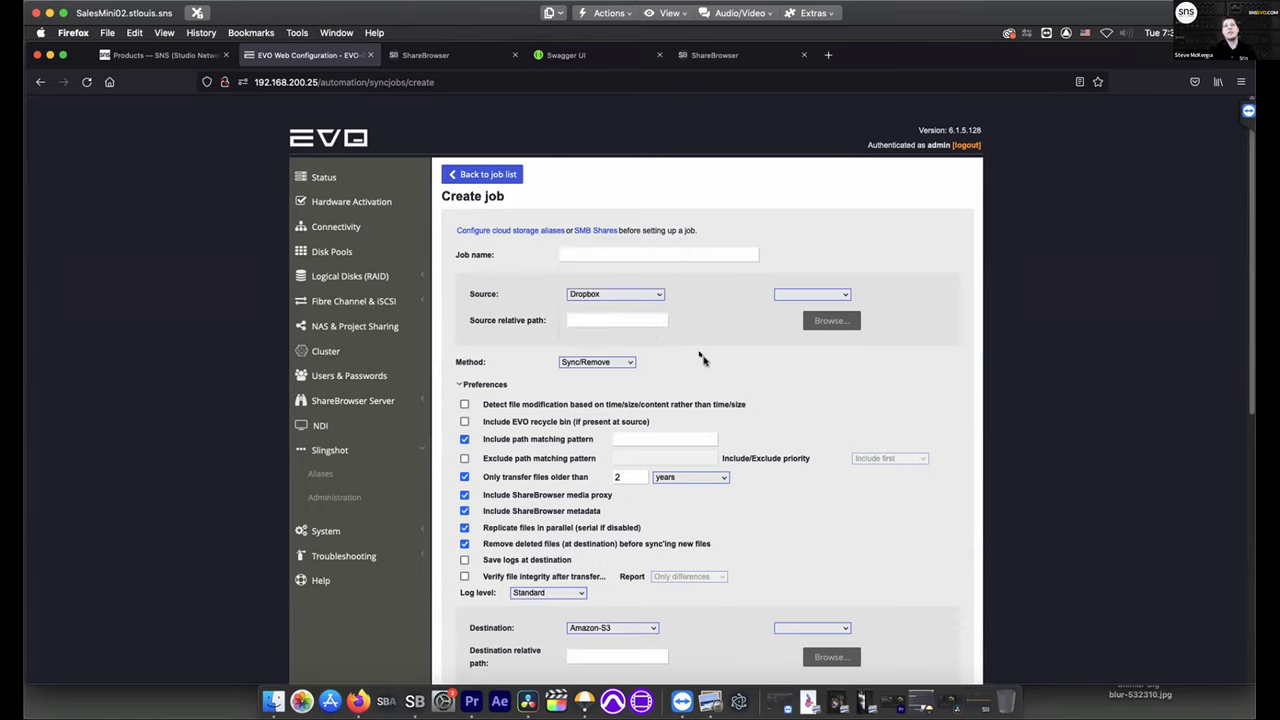
left_click(641, 627)
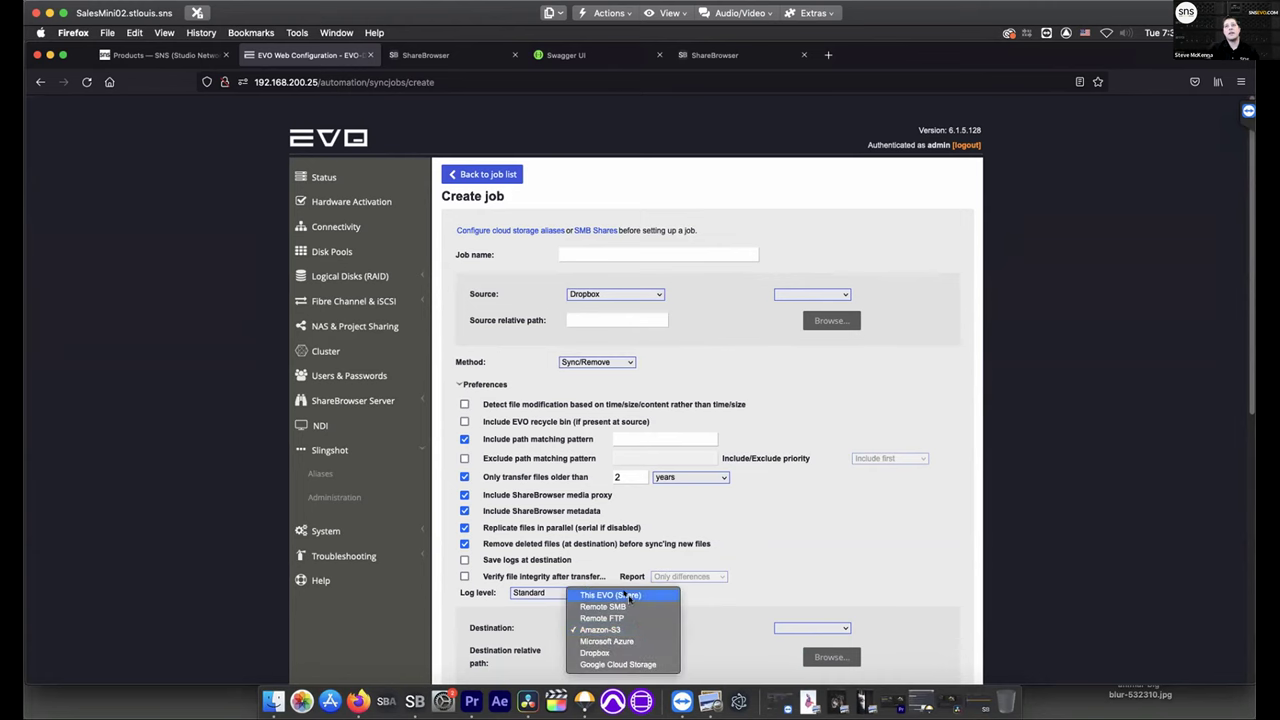
left_click(620, 591)
Enable the emailed job summary and force the job to end at 02:00
scroll(662, 622, "down", 3)
scroll(662, 622, "down", 2)
left_click(474, 346)
left_click(586, 275)
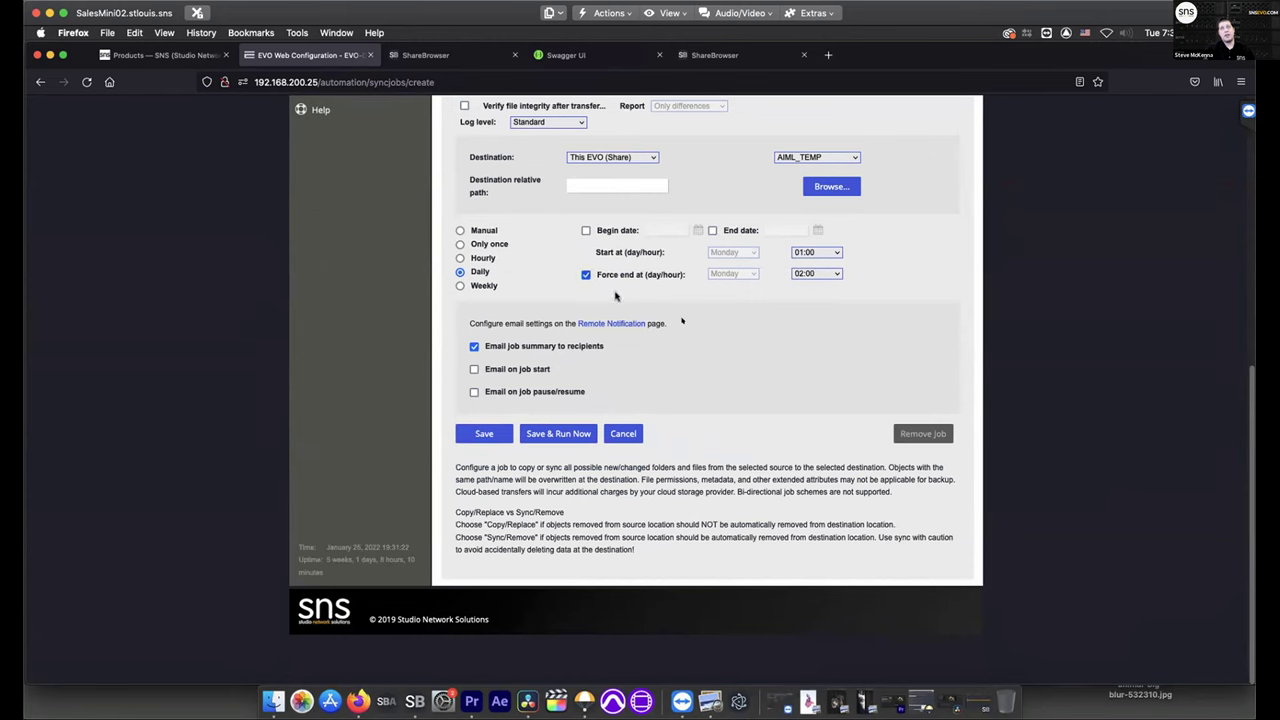
scroll(702, 416, "up", 5)
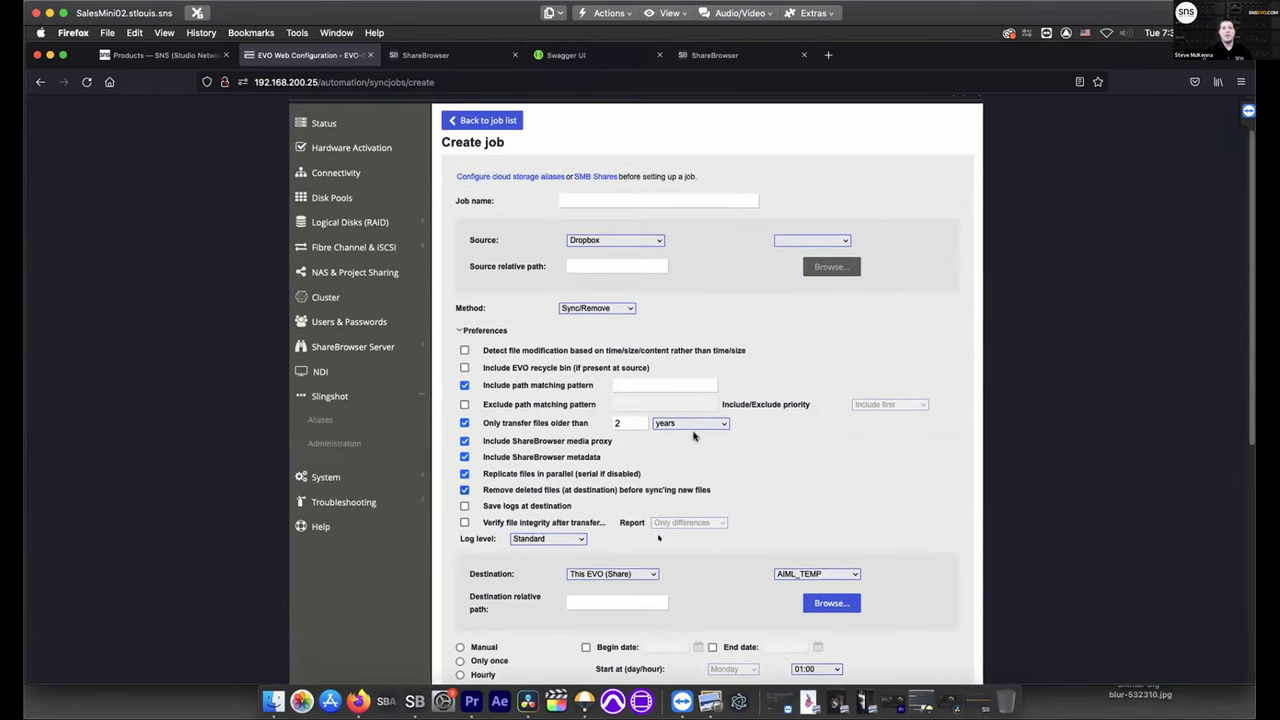
left_click(320, 409)
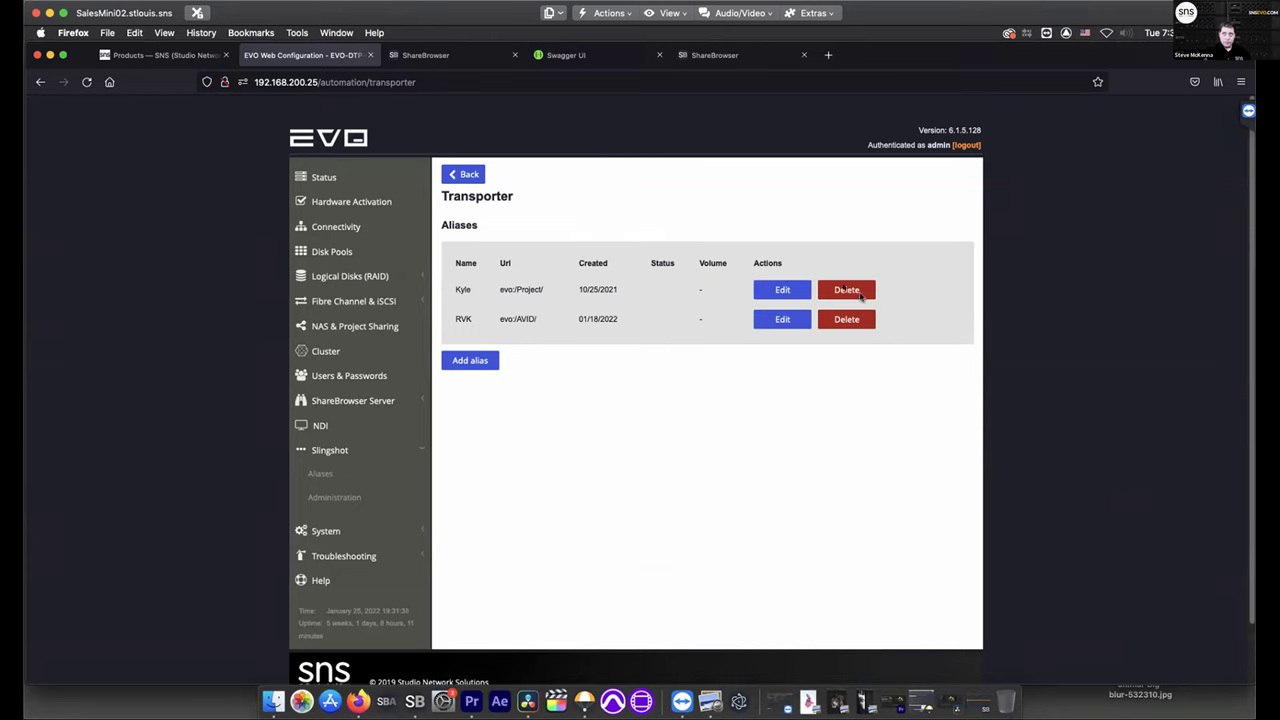
Cancel deleting the evo:/Project/ alias and minimize the browser to reveal the desktop
left_click(859, 295)
left_click(643, 449)
left_click(50, 55)
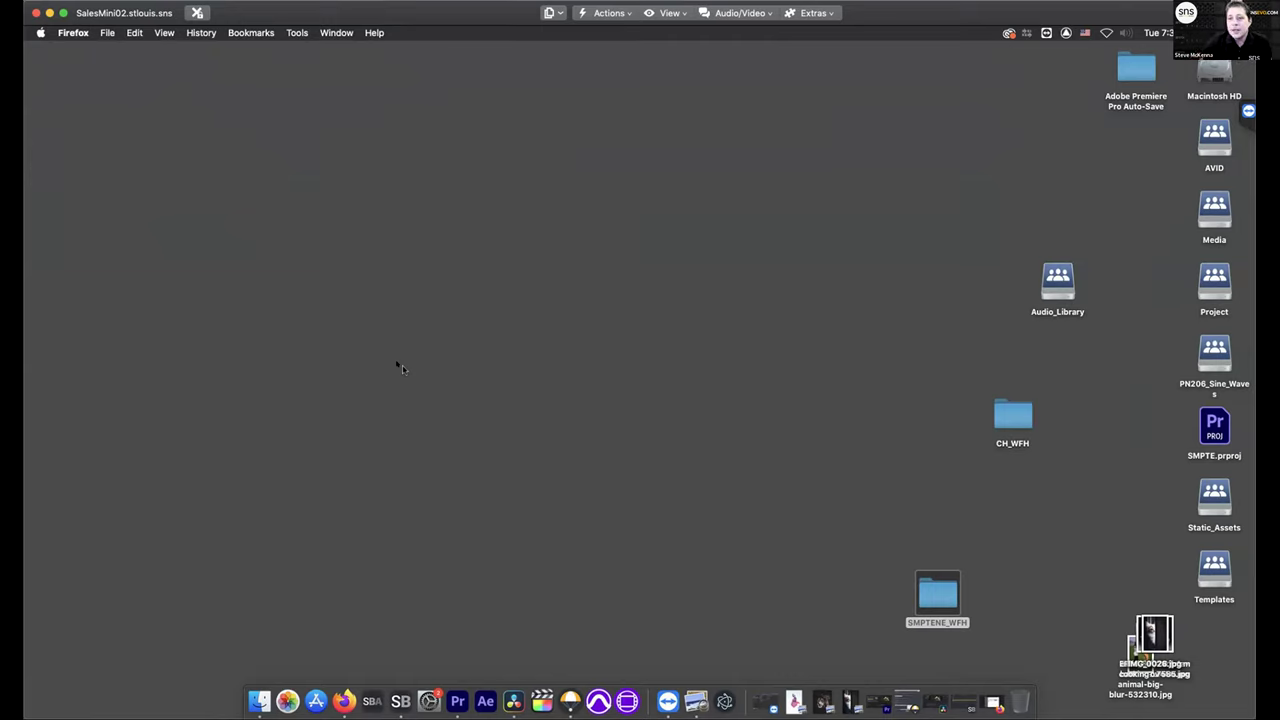
Restore ShareBrowser, open the PN206_Sine_Waves volume, and select 03 I'M ON FIRE.wav
left_click(401, 702)
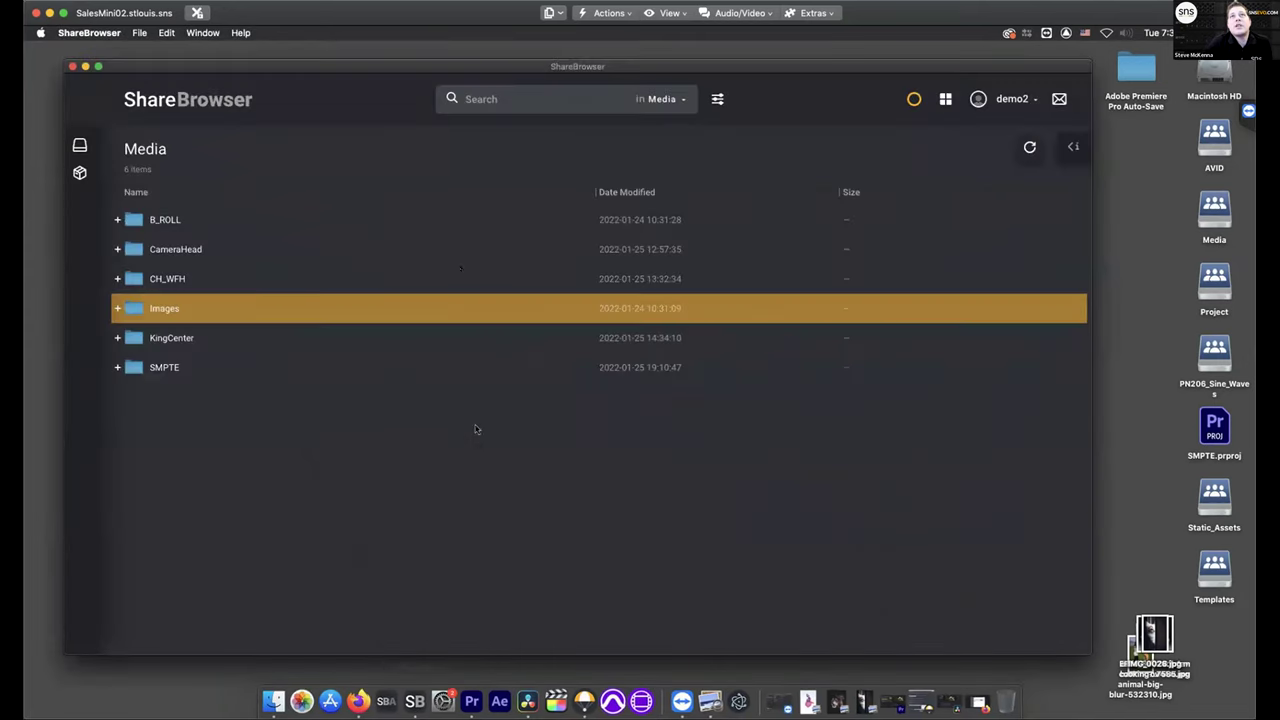
left_click(80, 146)
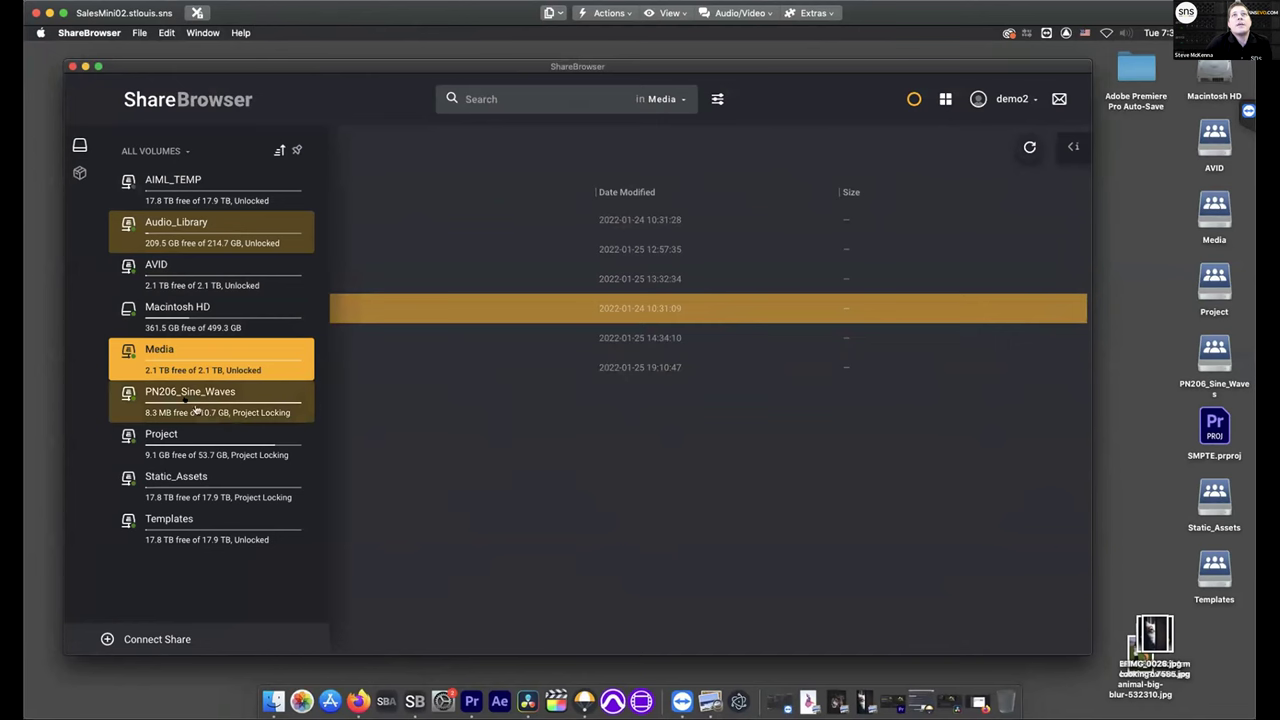
left_click(290, 416)
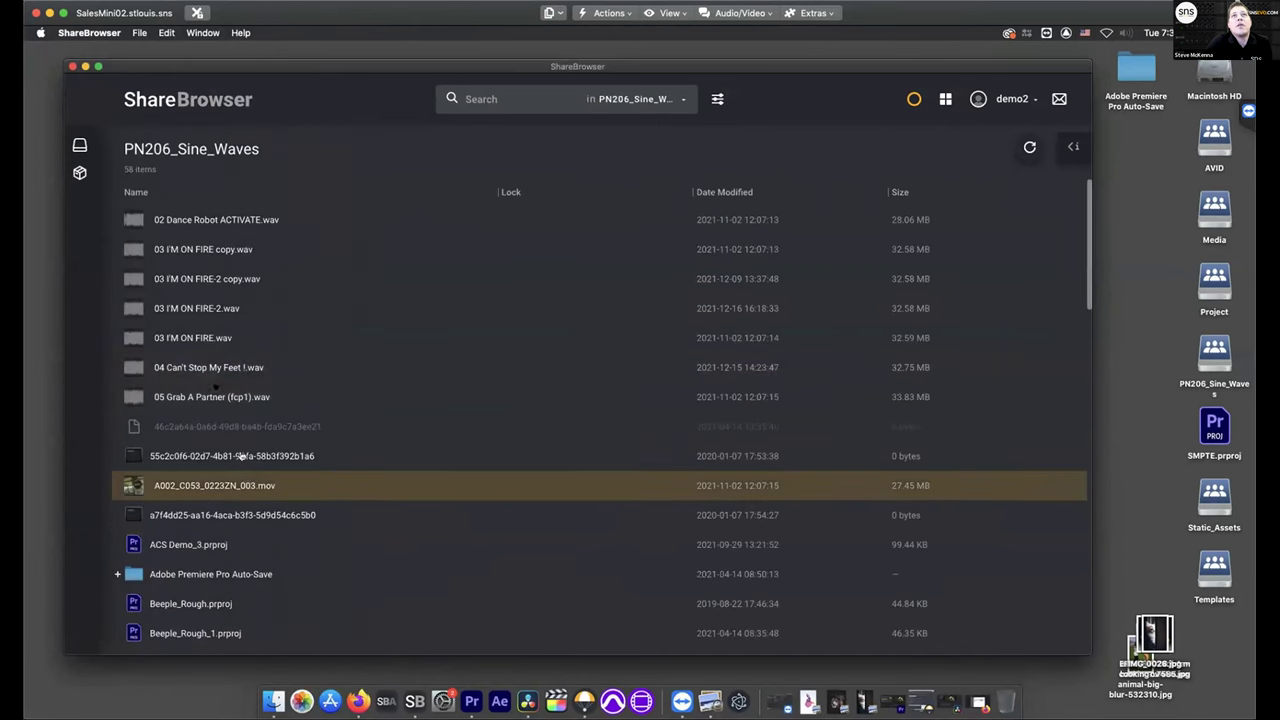
right_click(269, 397)
mouse_move(300, 411)
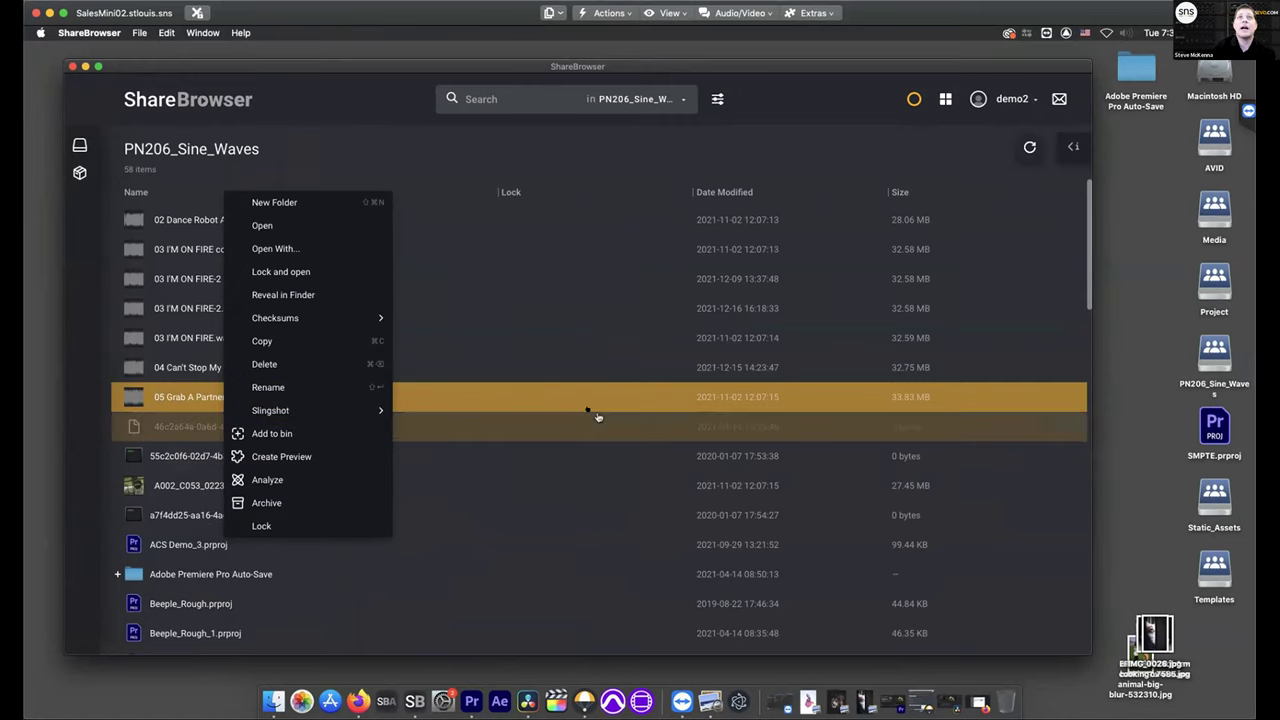
left_click(597, 418)
left_click(367, 331)
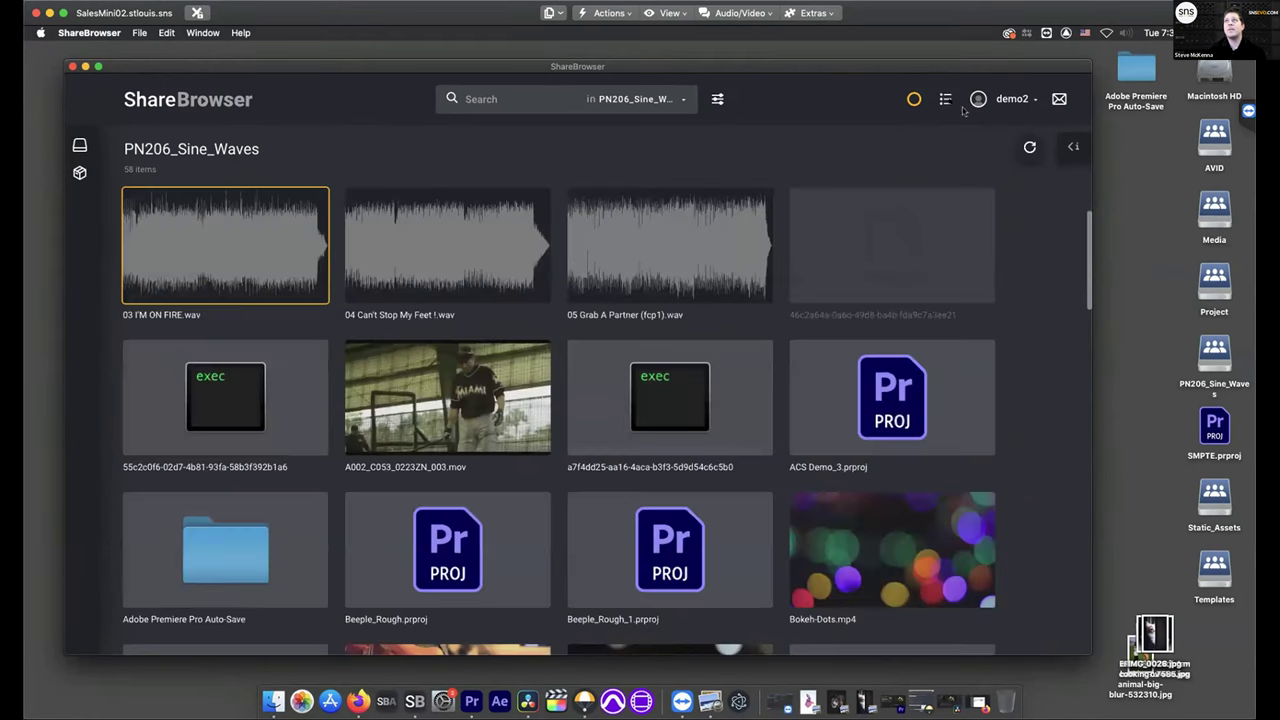
Switch PN206_Sine_Waves to thumbnail view, pin the volumes list, and select ERec_S00071.mov
left_click(945, 98)
left_click(1073, 147)
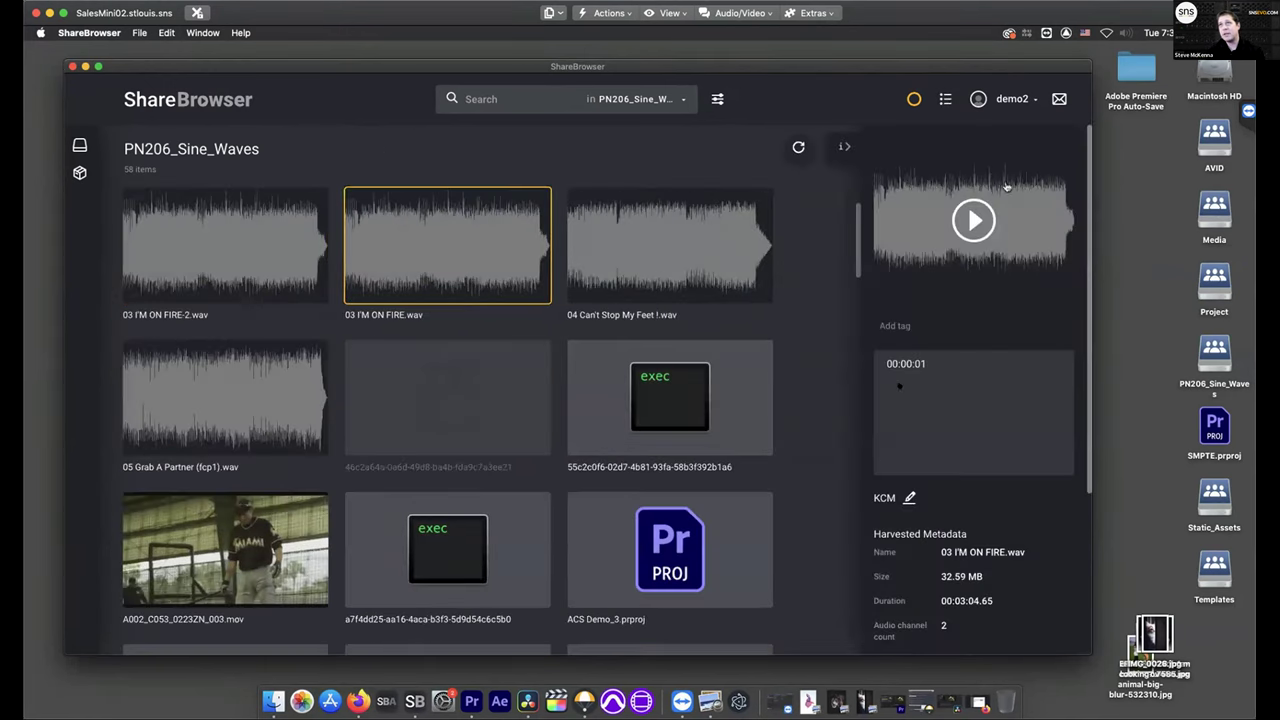
left_click(847, 148)
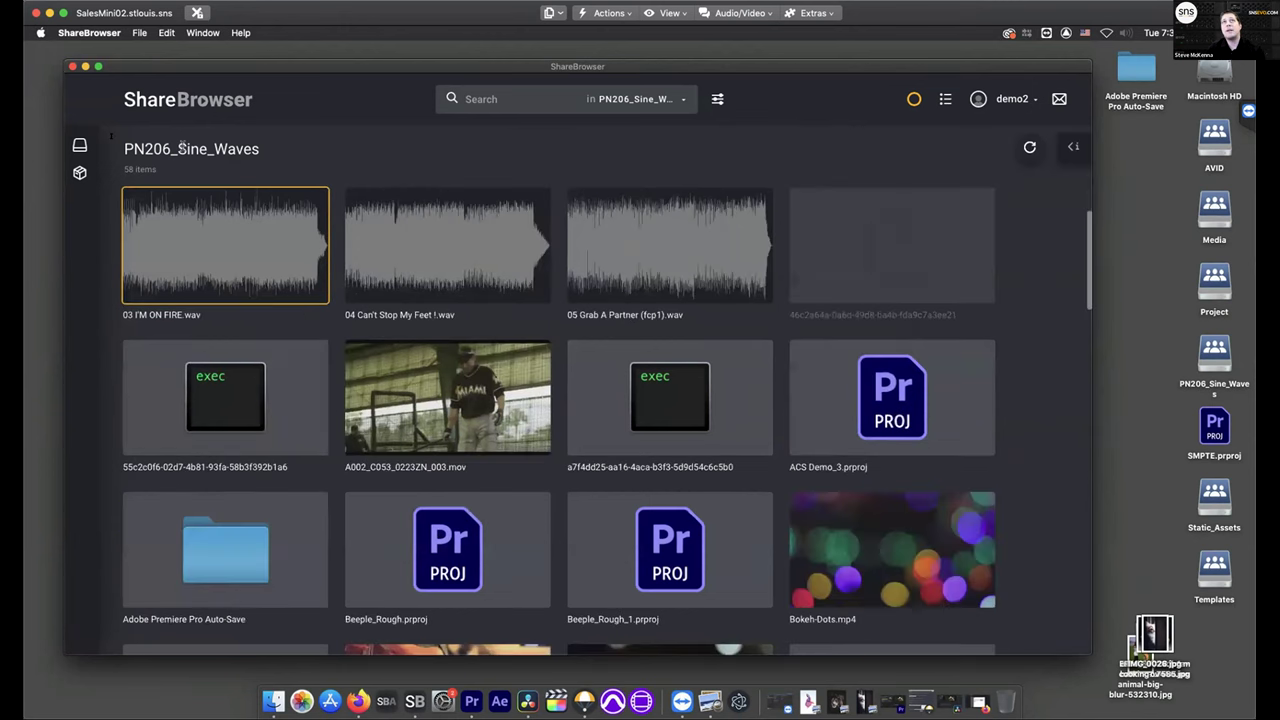
left_click(78, 146)
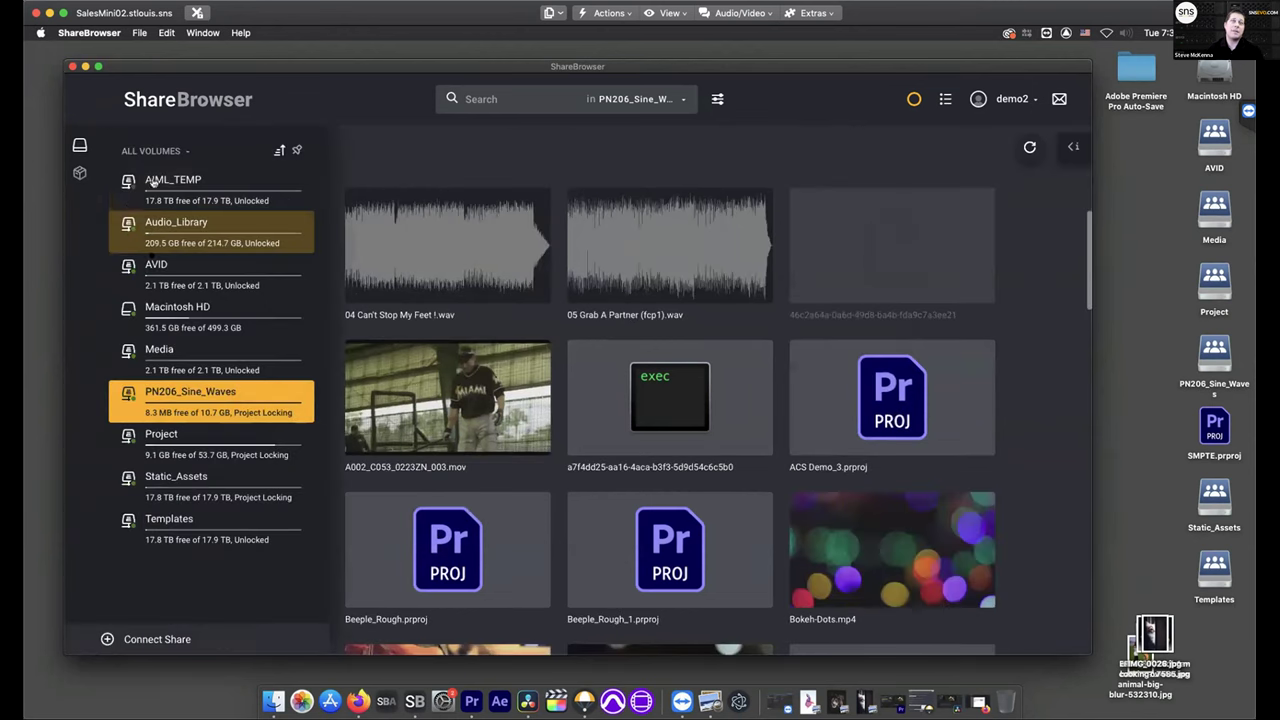
left_click(297, 150)
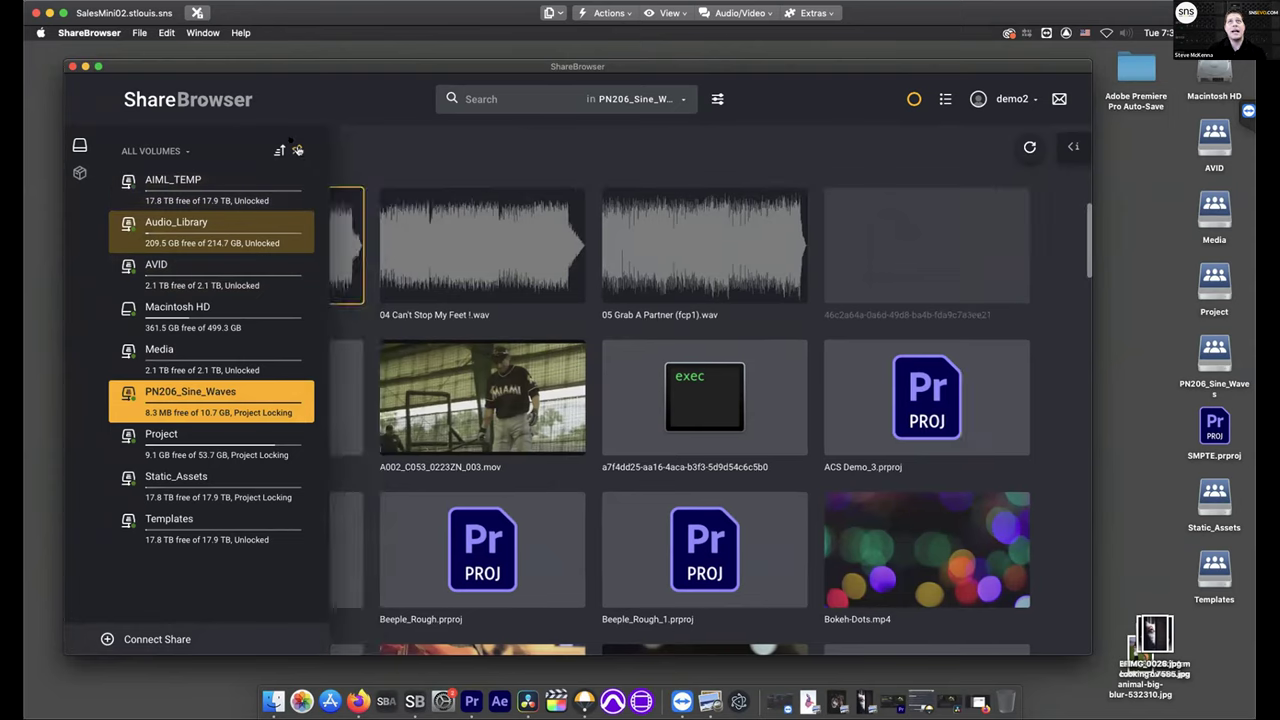
scroll(534, 392, "down", 15)
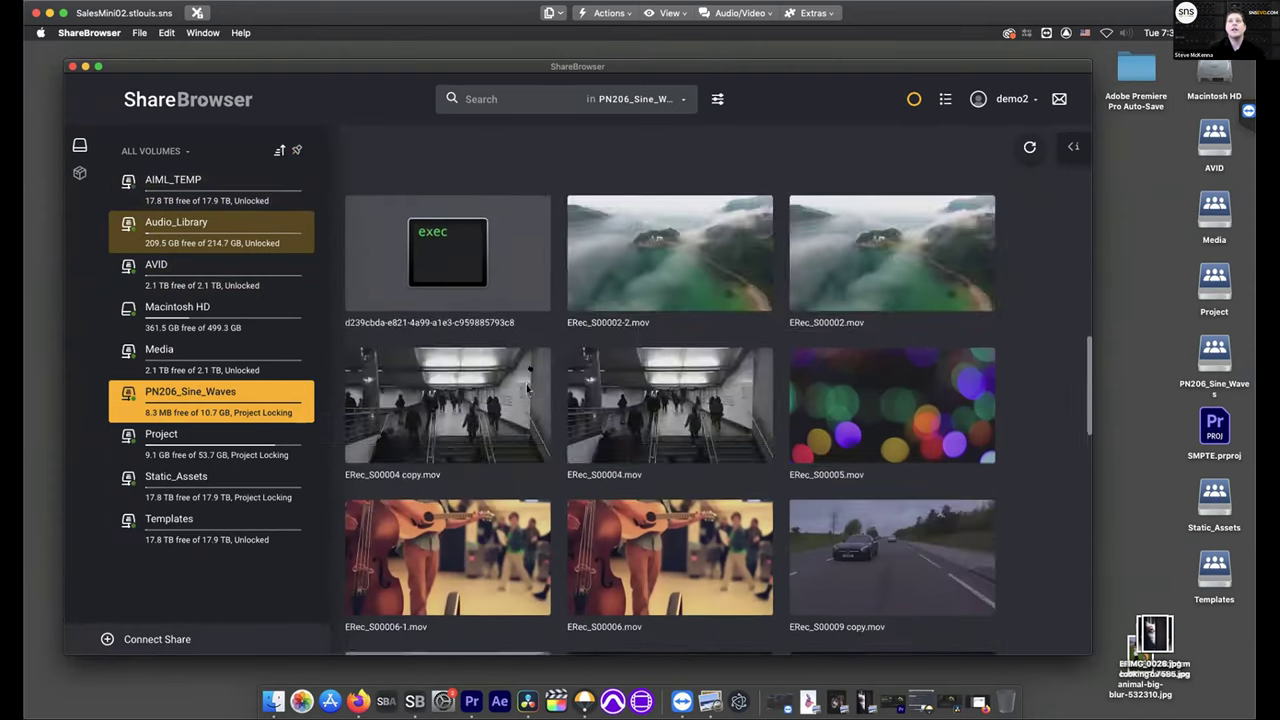
left_click(534, 510)
left_click(700, 420)
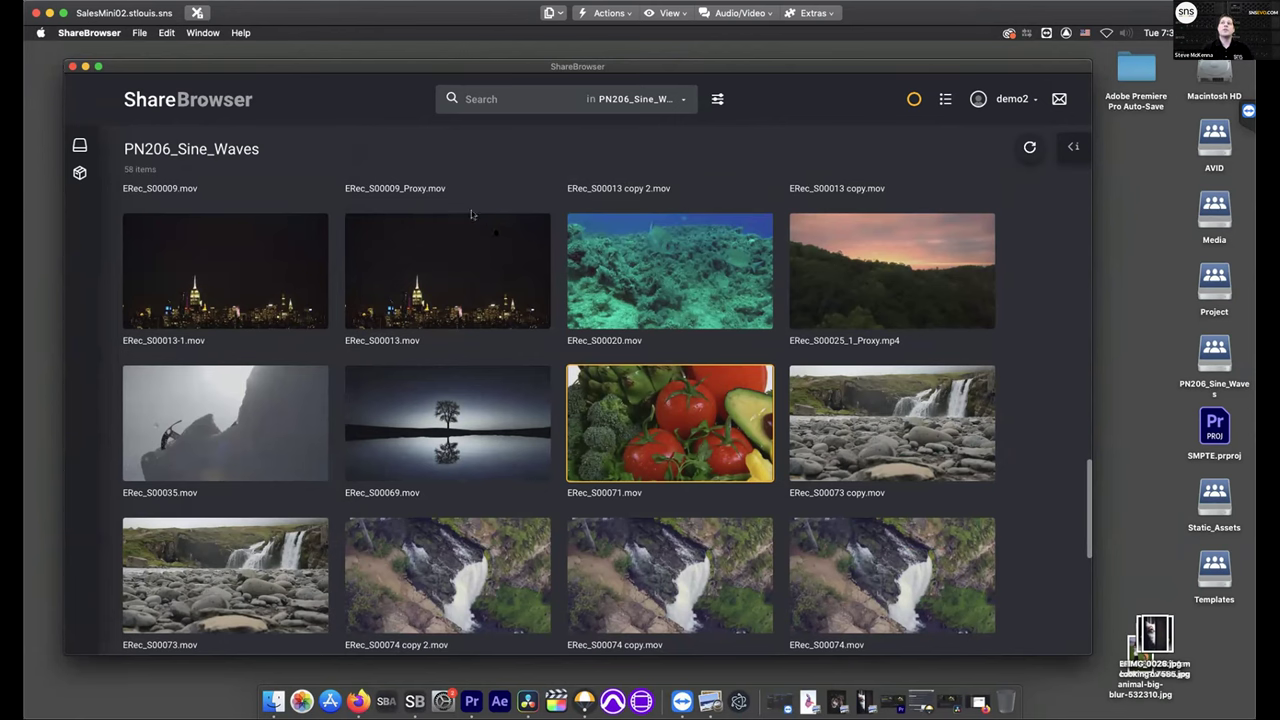
scroll(672, 373, "up", 5)
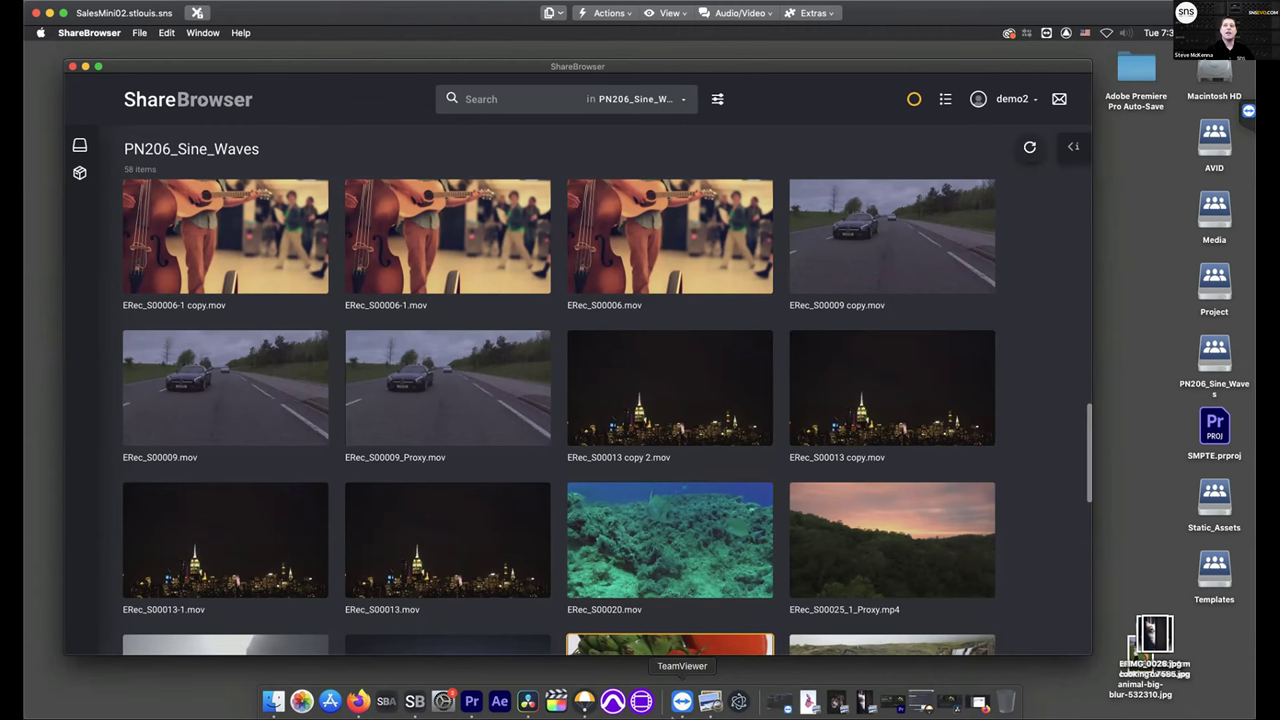
scroll(767, 320, "up", 1)
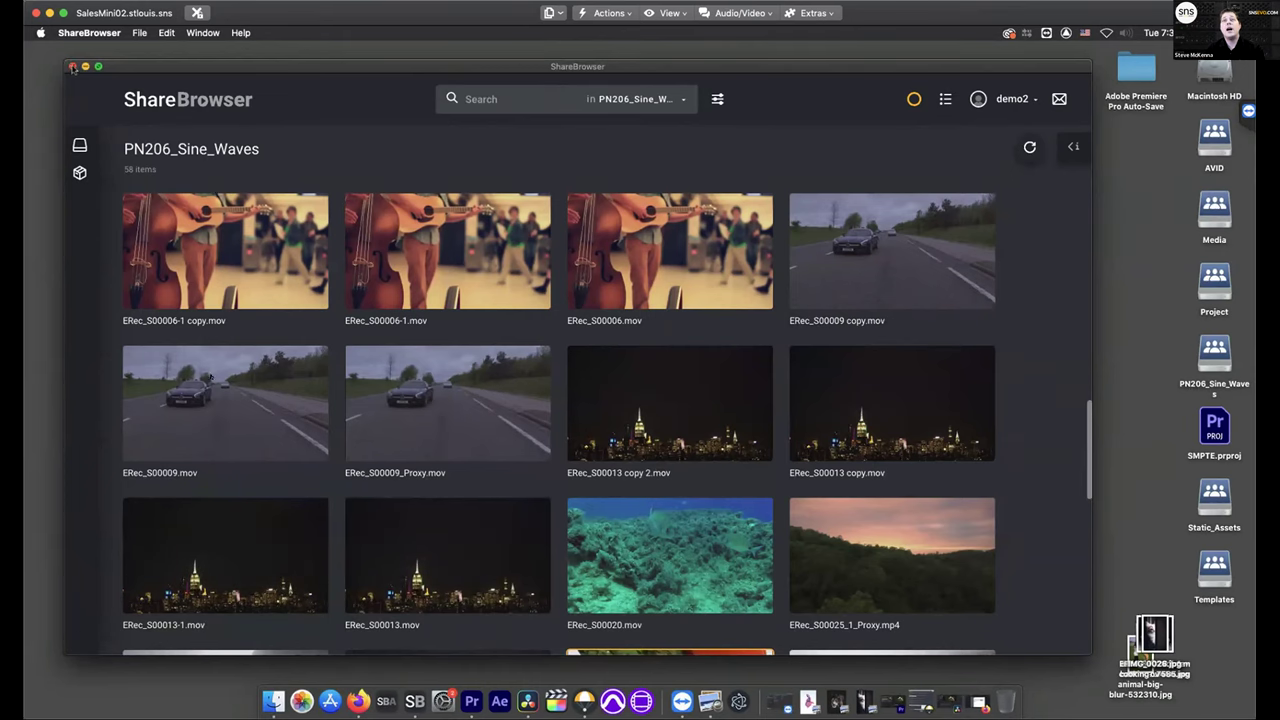
Bring Firefox with the EVO Transporter aliases page back to the front
left_click(368, 701)
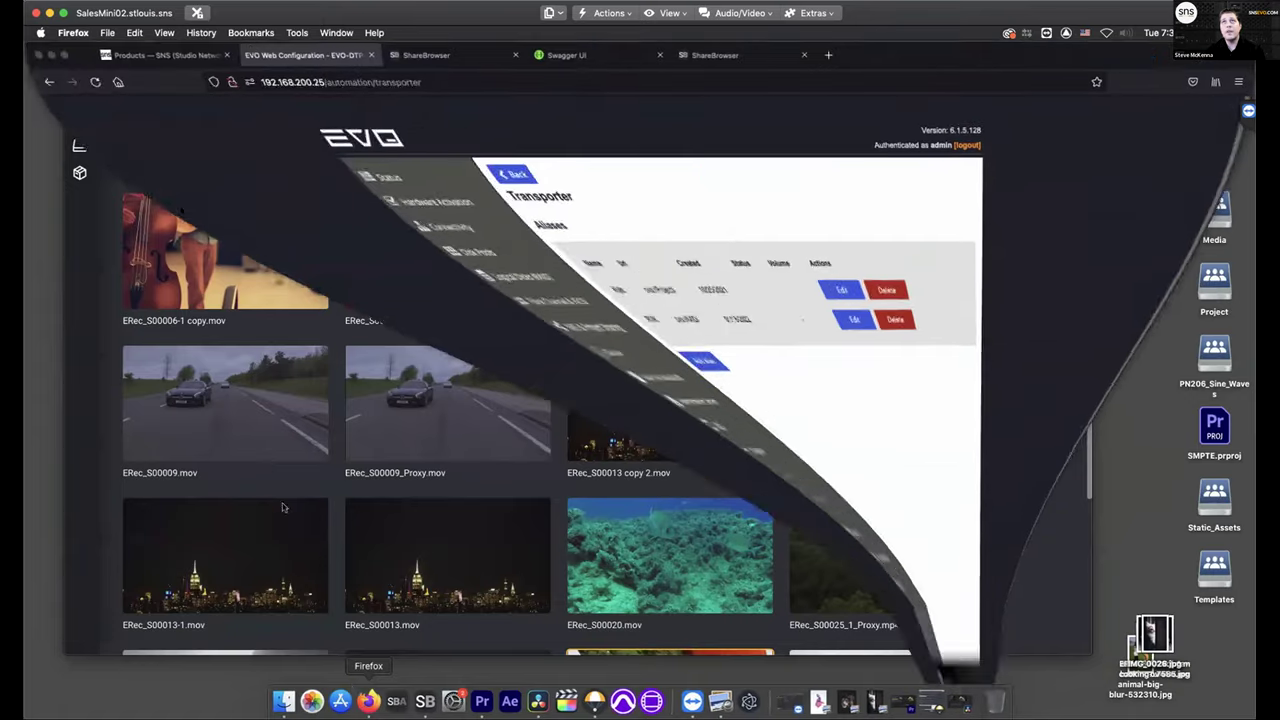
Load snsevo.com in a new browser tab
left_click(828, 55)
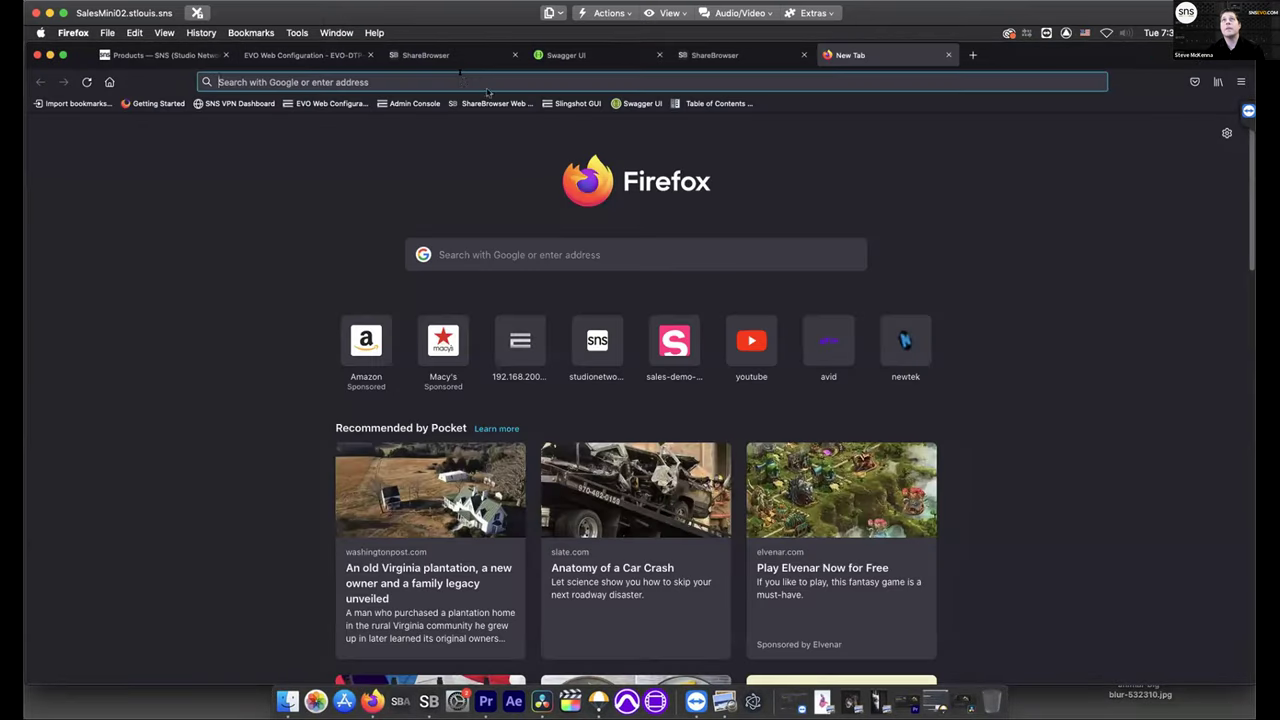
left_click(463, 82)
type("pr")
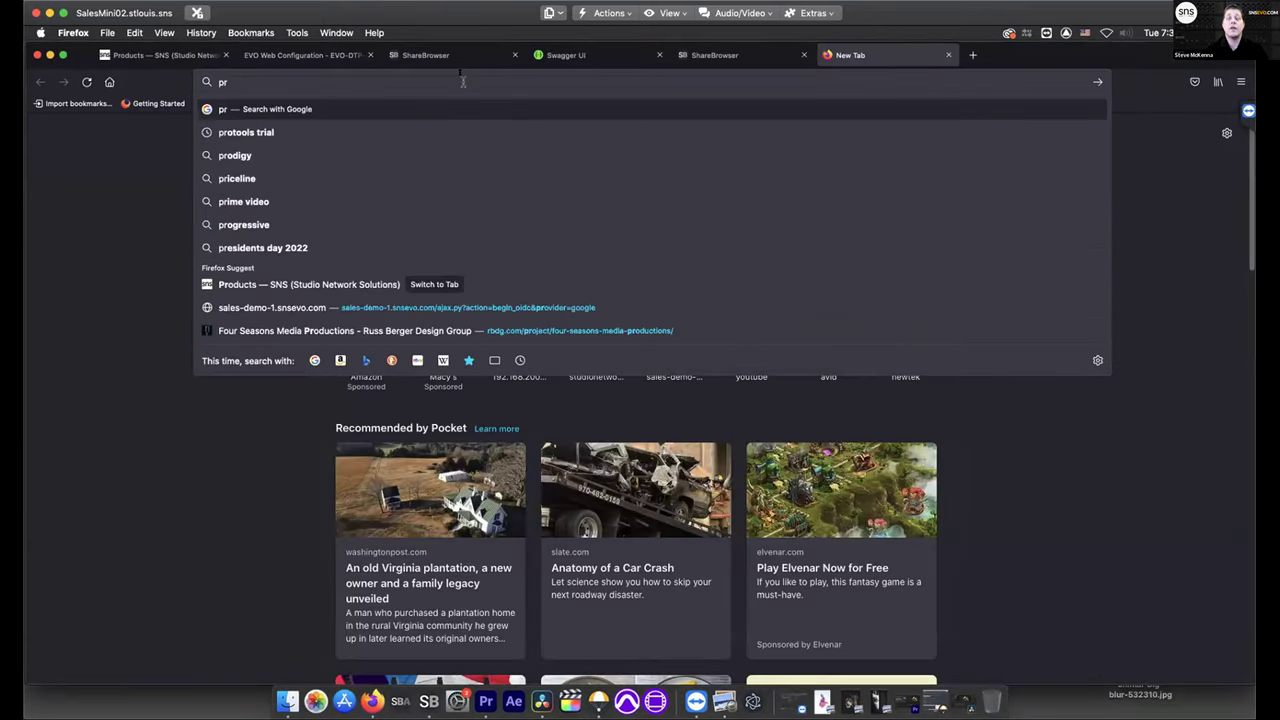
key("BackSpace")
key("BackSpace")
type("snsev")
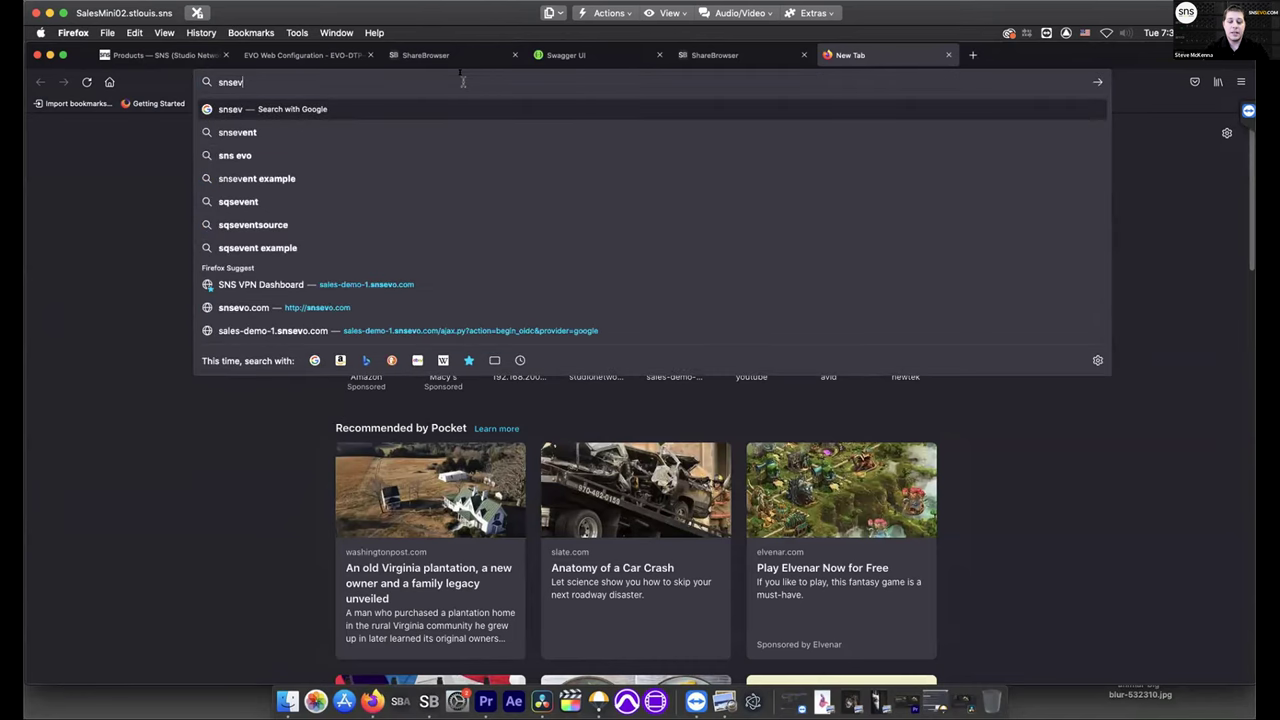
type("o.com")
key("Return")
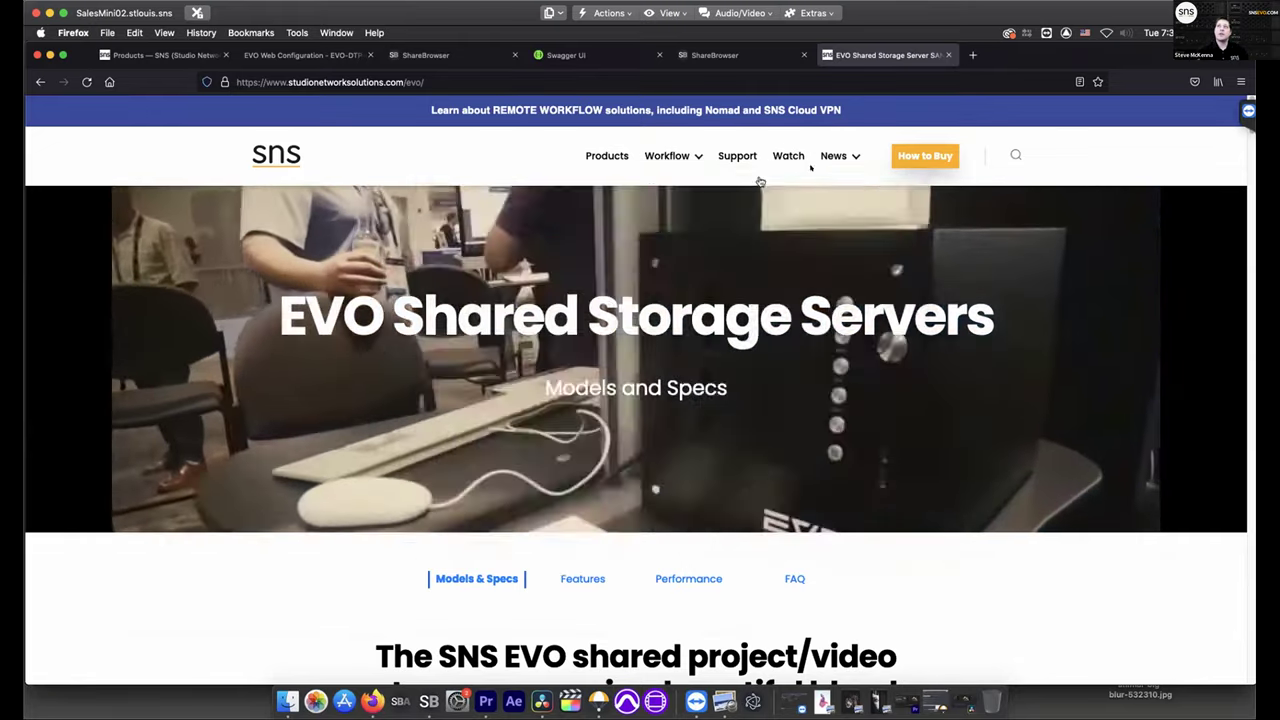
Visit the SNS customer stories and Post Production tag pages, then the Products page
mouse_move(846, 160)
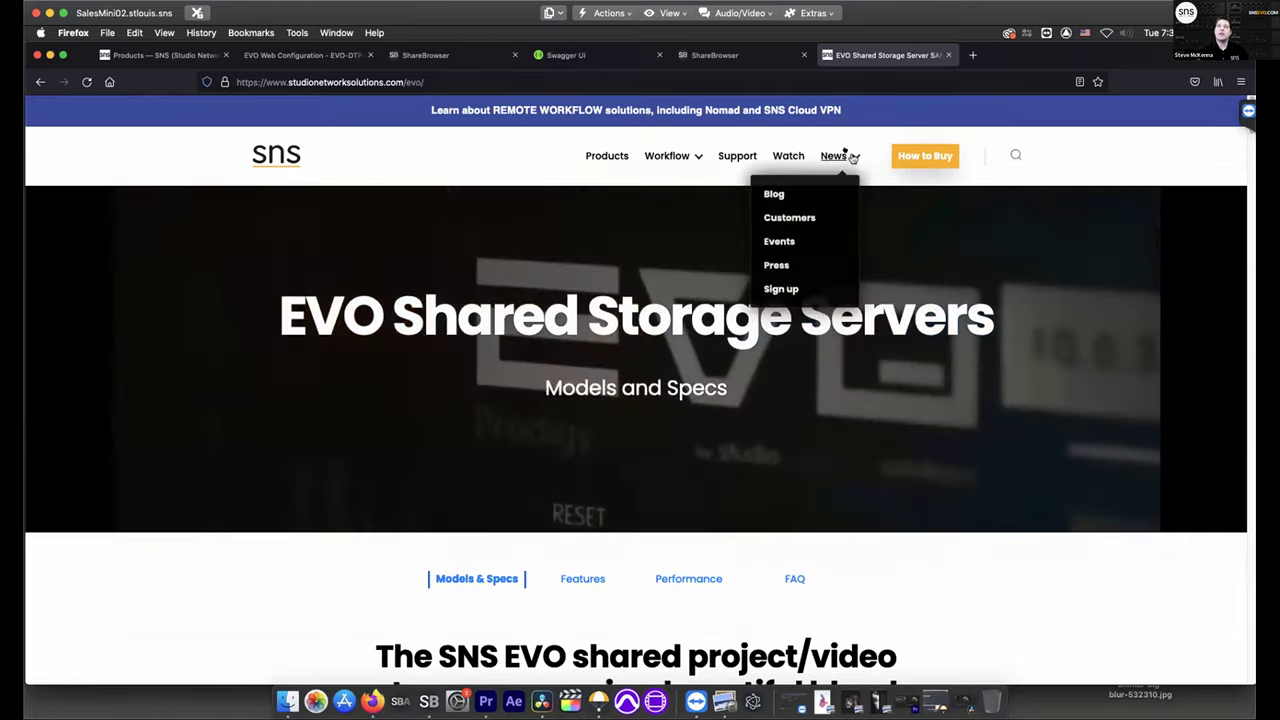
left_click(790, 217)
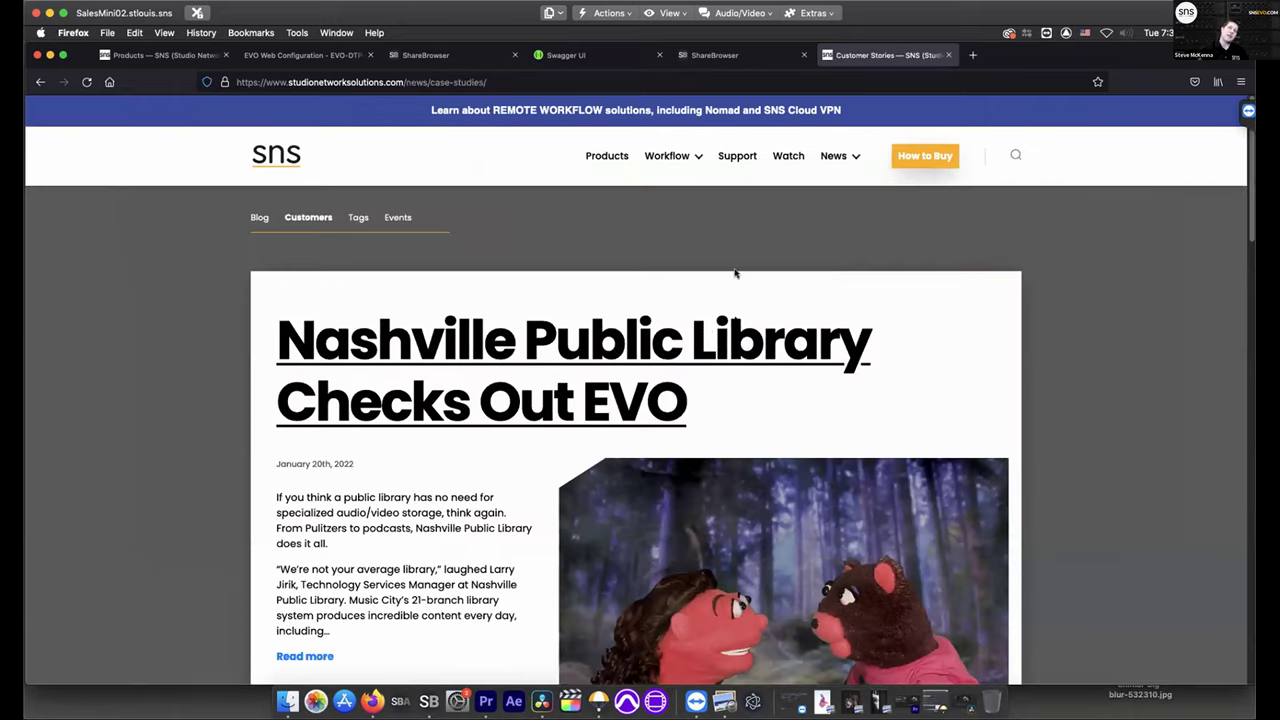
scroll(462, 360, "down", 1)
left_click(358, 208)
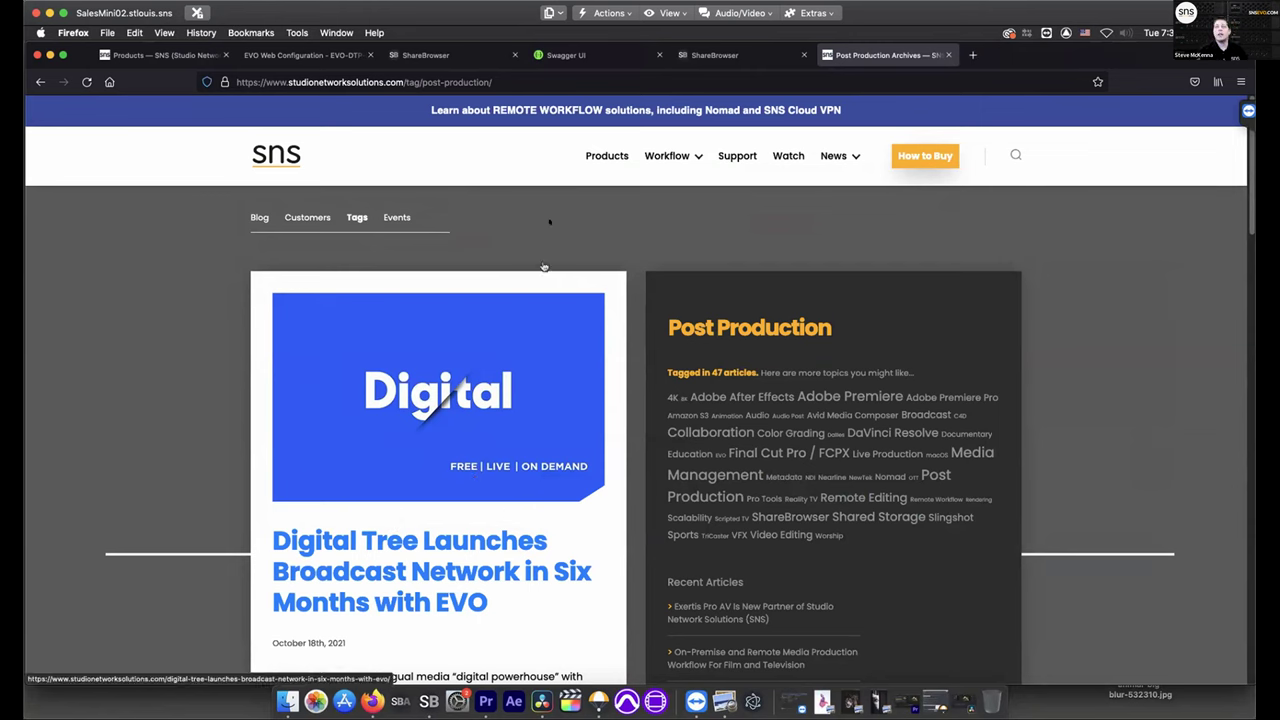
left_click(596, 156)
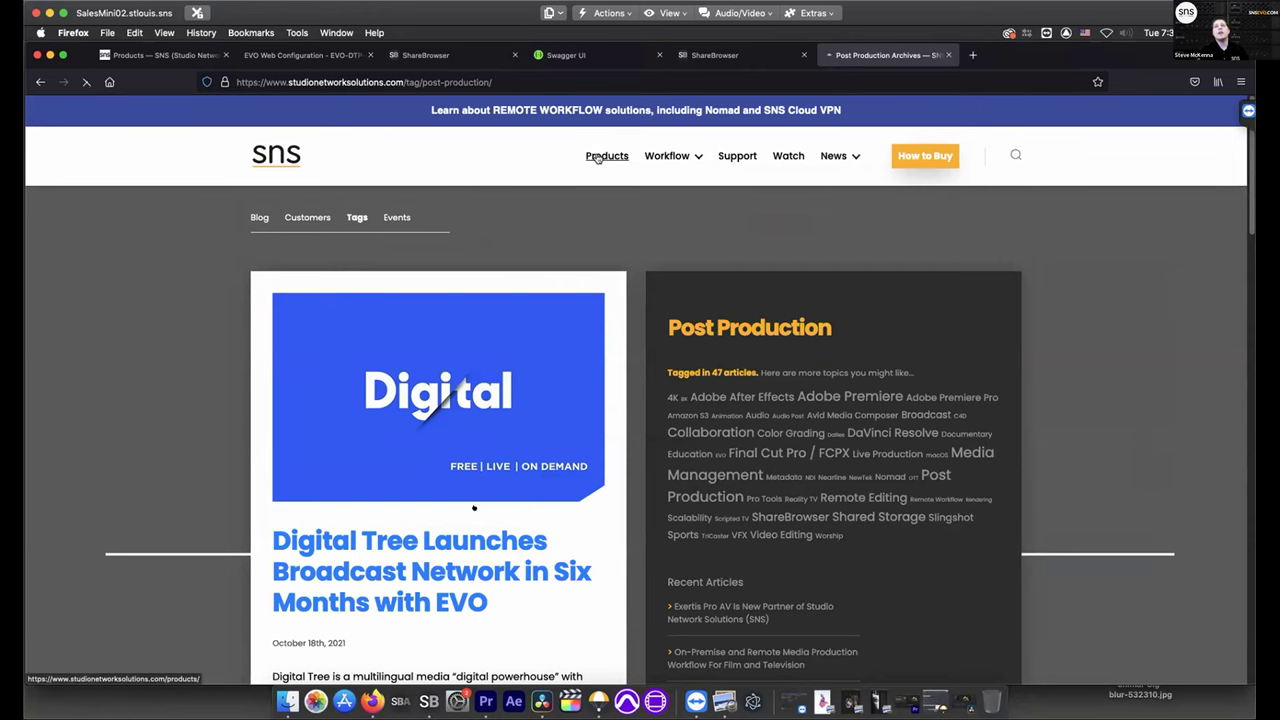
scroll(474, 511, "down", 5)
Scroll through the EVO and Nearline products, then minimize Firefox and ShareBrowser
scroll(474, 511, "down", 10)
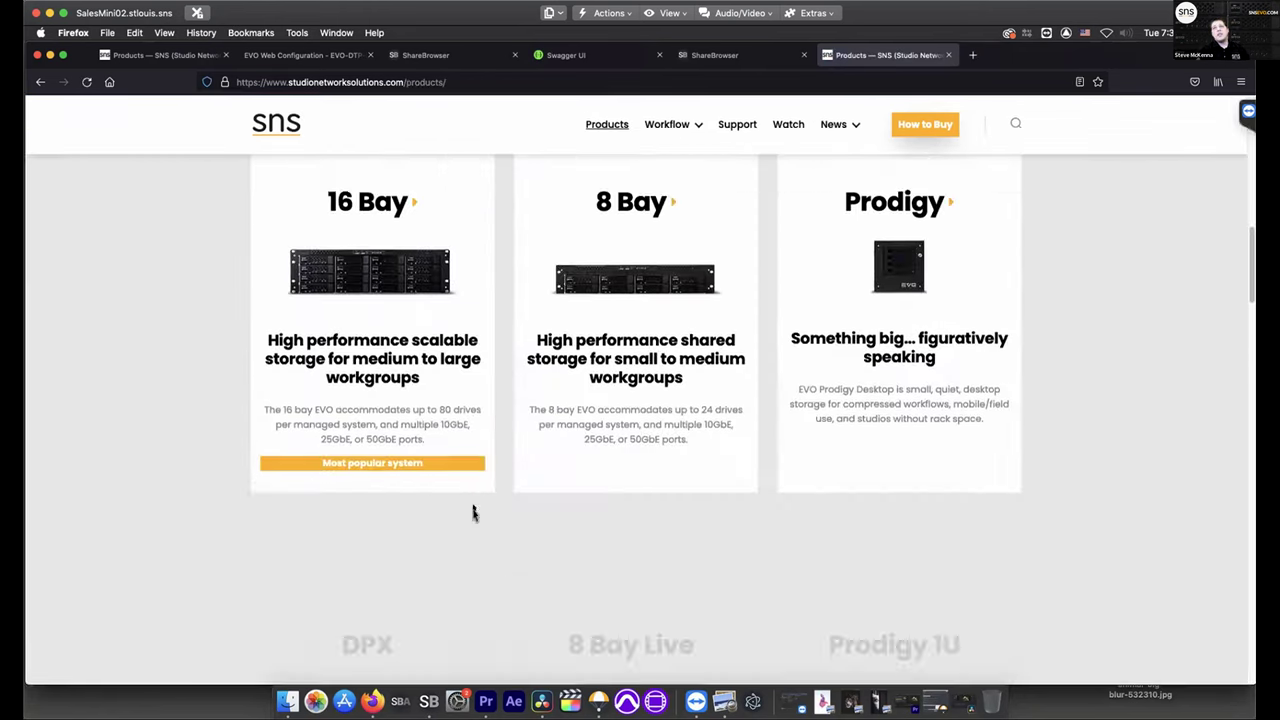
scroll(376, 323, "up", 2)
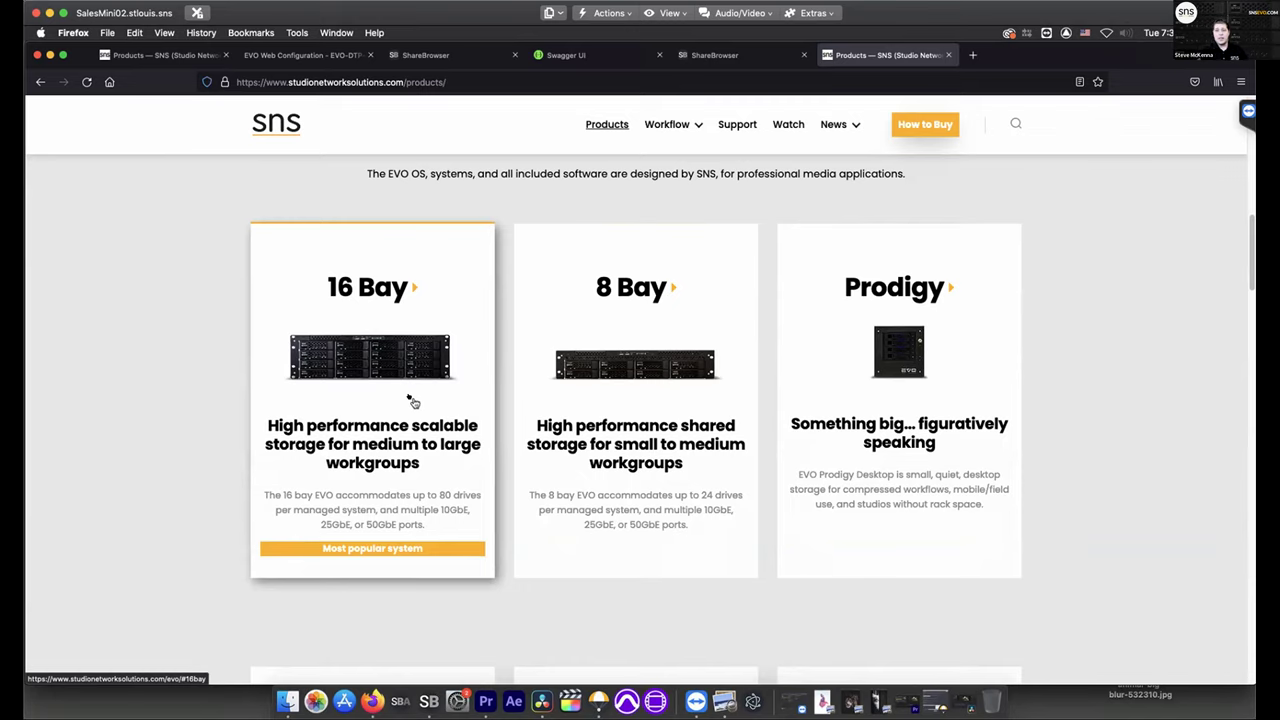
scroll(413, 401, "down", 10)
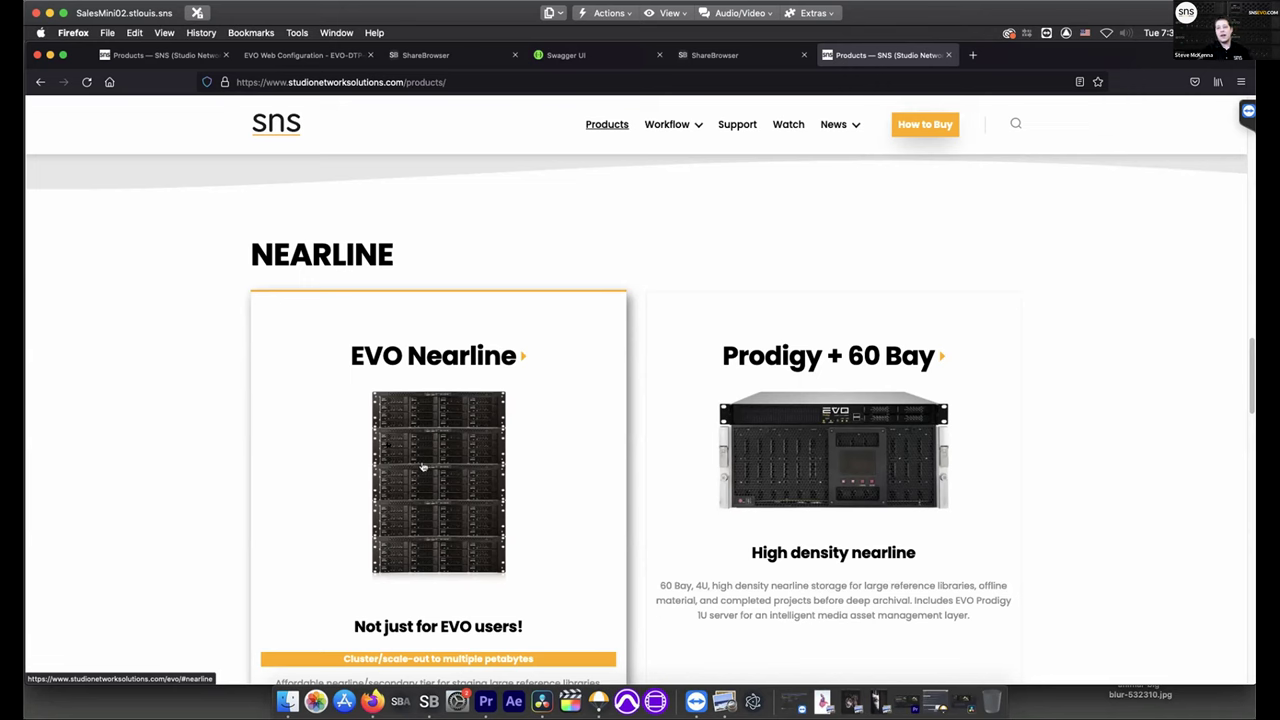
scroll(530, 403, "up", 3)
scroll(530, 403, "up", 5)
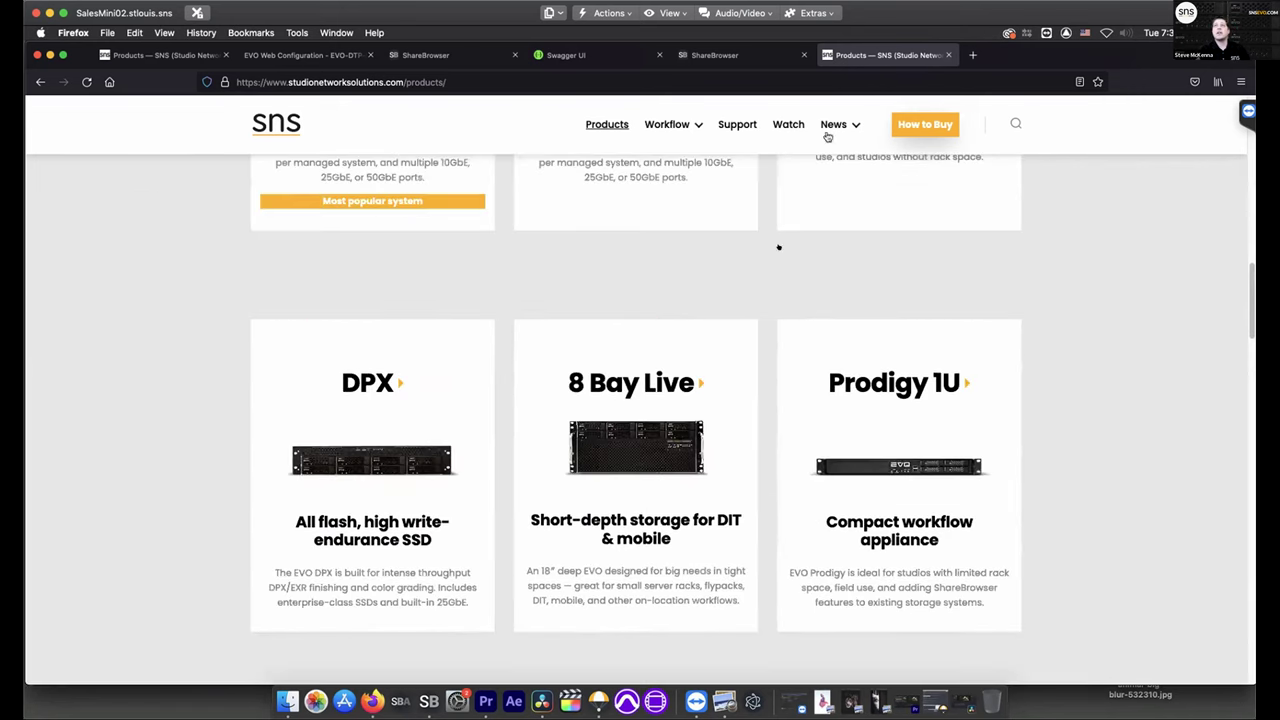
scroll(640, 330, "up", 3)
scroll(687, 358, "up", 5)
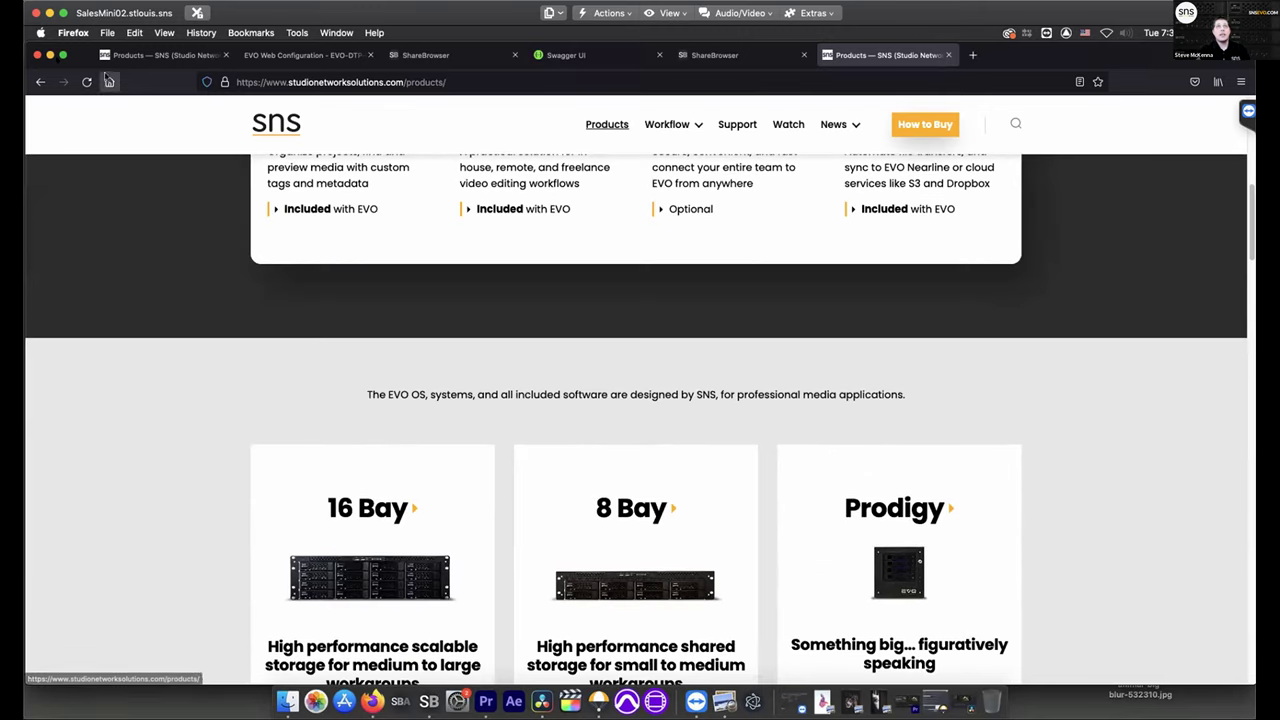
left_click(50, 55)
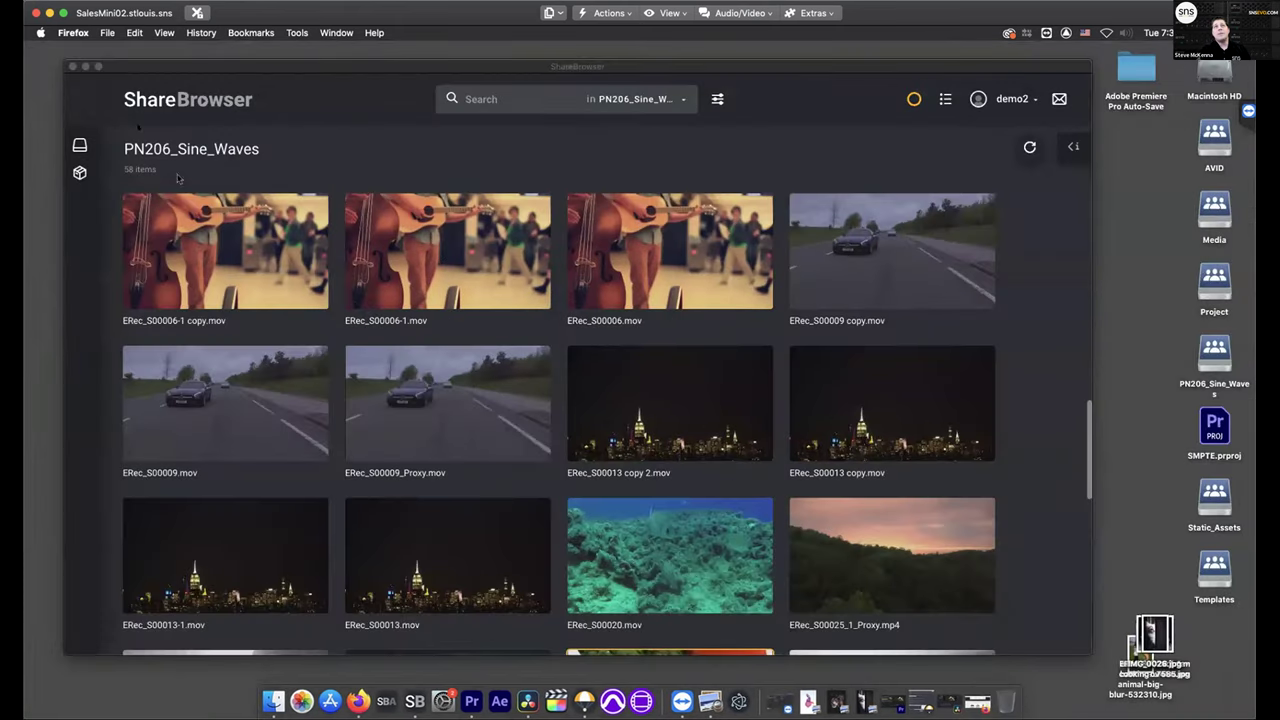
left_click(85, 66)
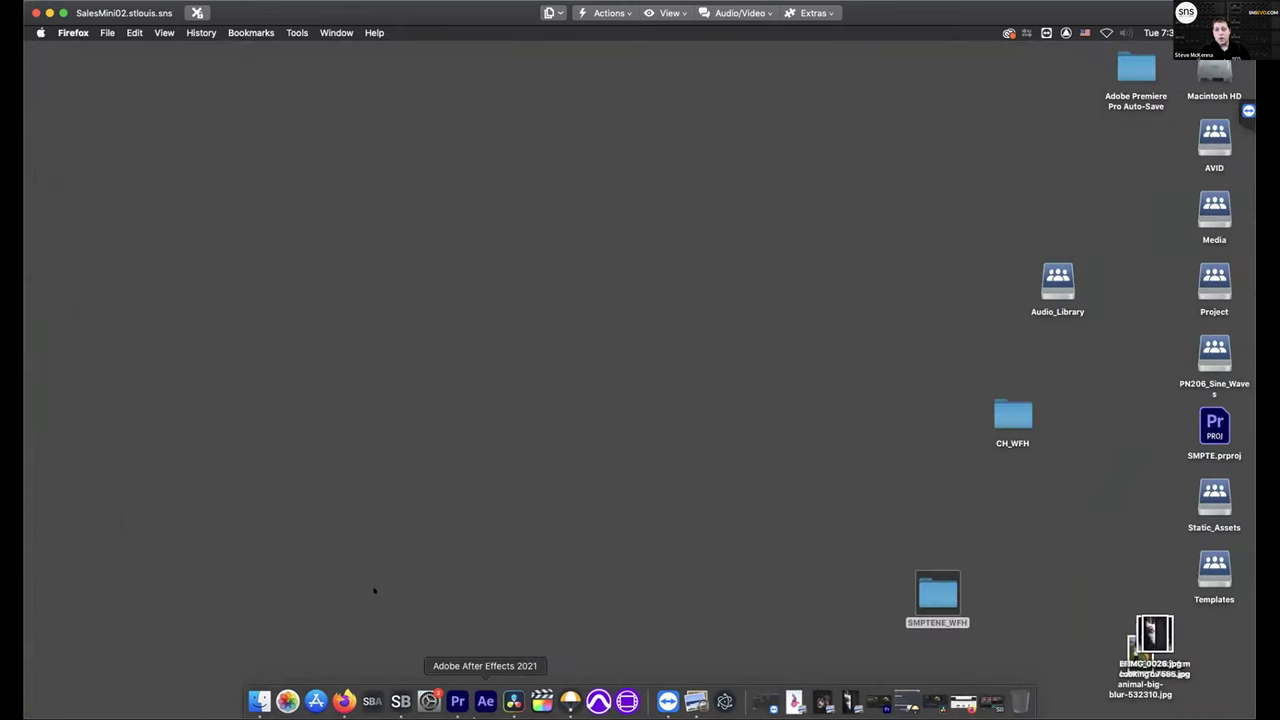